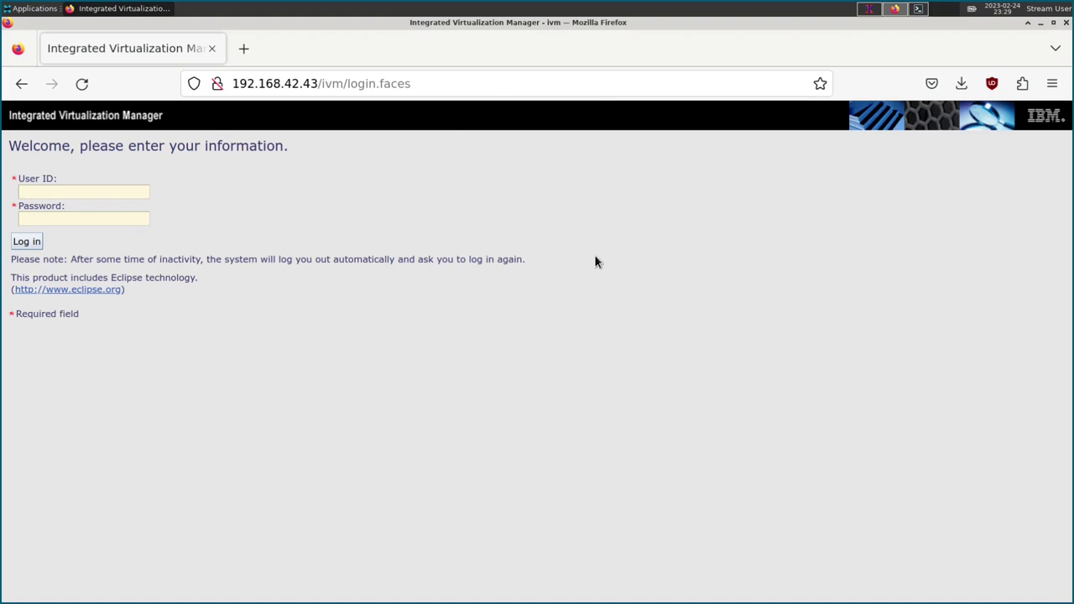
# Log in to Integrated Virtualization Manager as padmin with the administrator password.
pyautogui.click(129, 196)
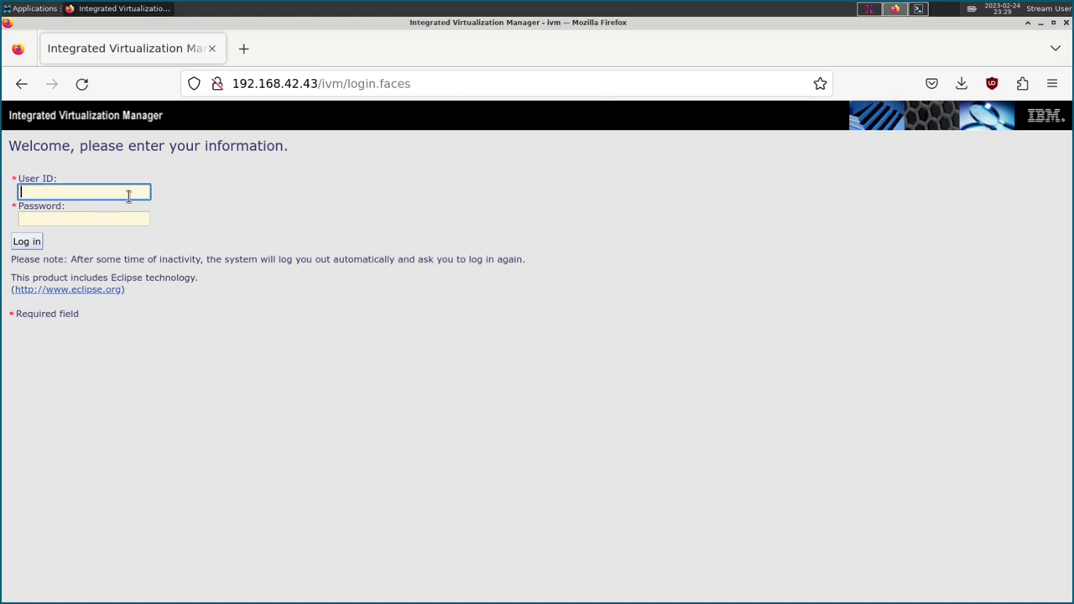
pyautogui.write('padmin')
pyautogui.press('Tab')
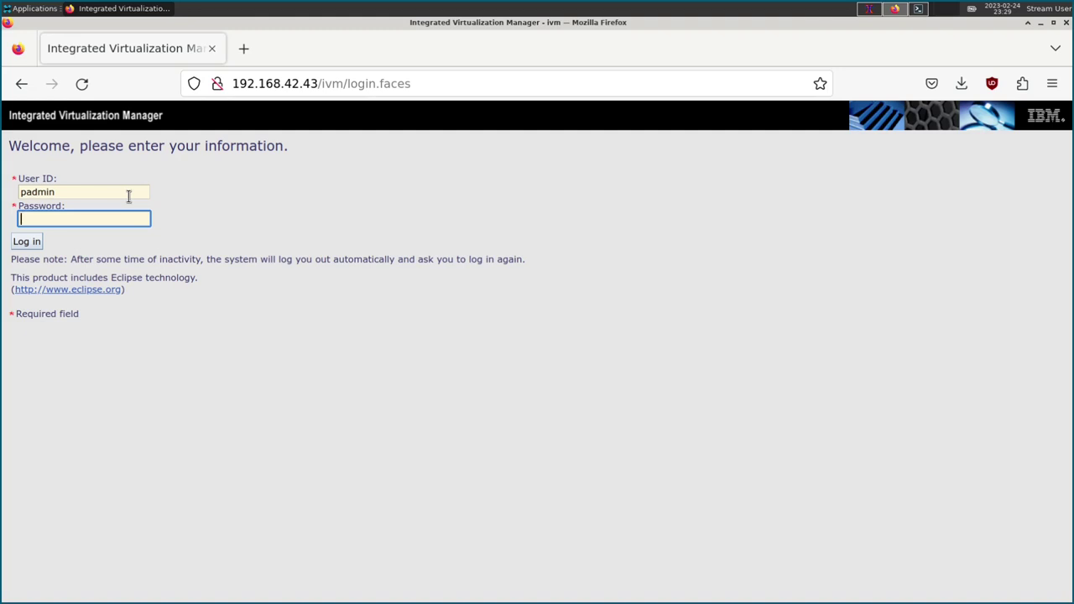
pyautogui.write('**********')
pyautogui.press('Return')
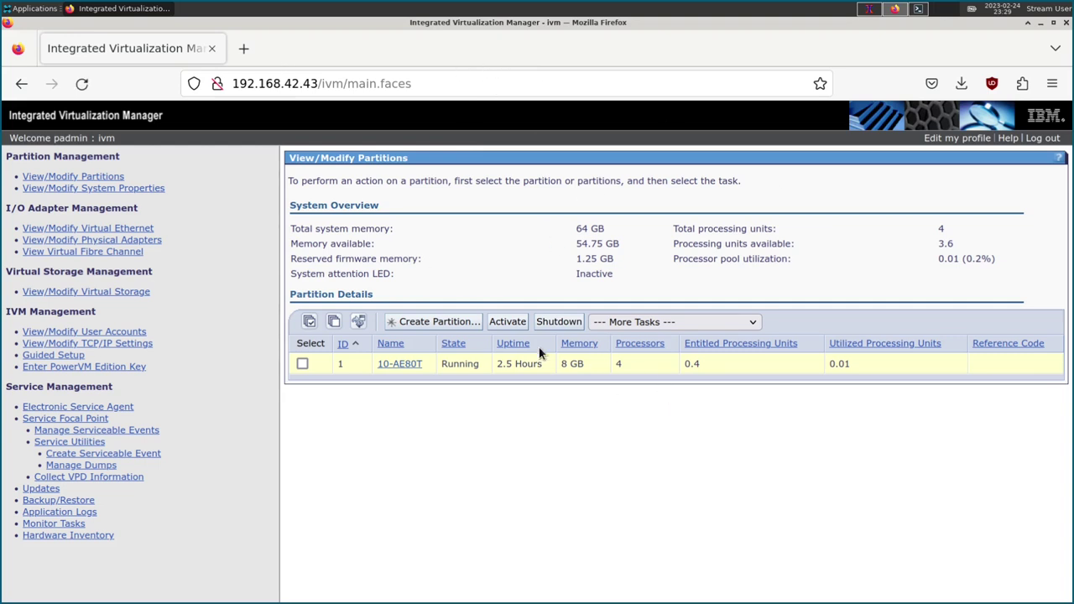
# Review the system overview and the 10-AE80T partition row, then open a blank Firefox tab.
pyautogui.moveTo(957, 364); pyautogui.dragTo(263, 364)
pyautogui.click(507, 434)
pyautogui.moveTo(647, 494); pyautogui.dragTo(467, 227)
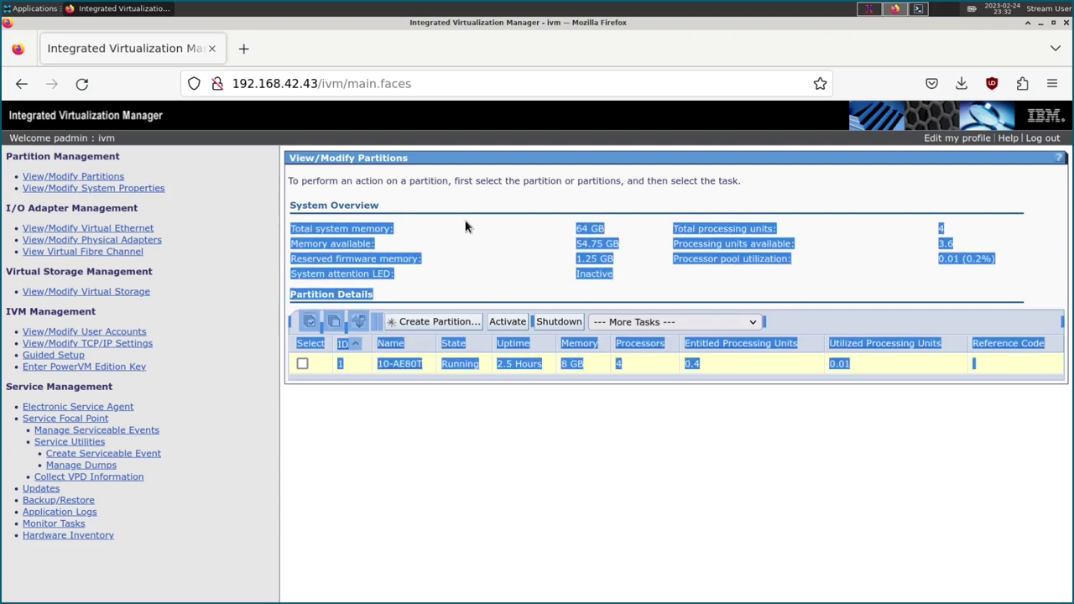
pyautogui.click(634, 491)
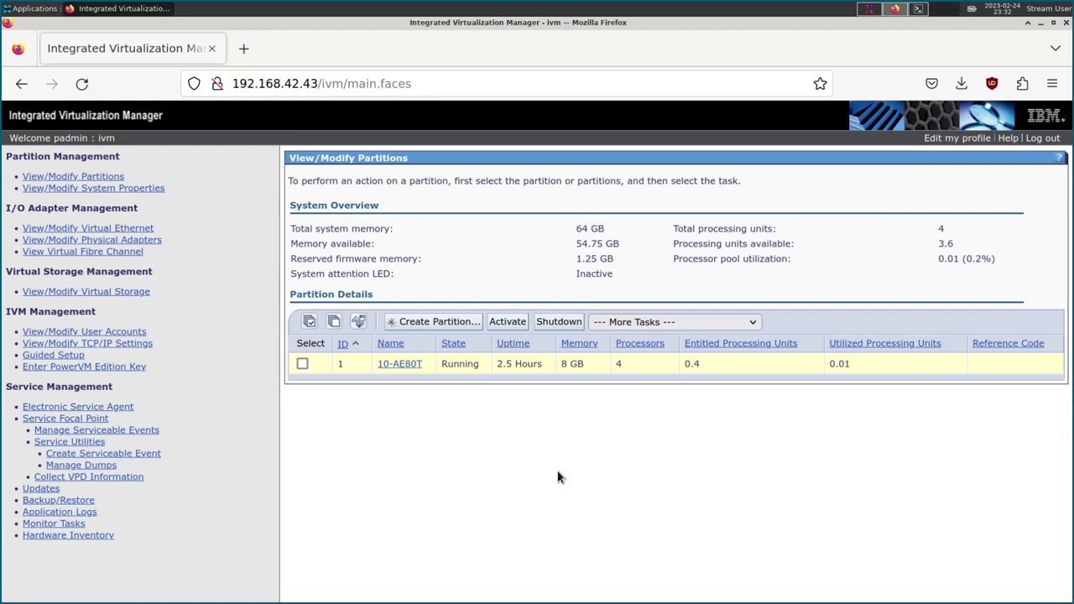
pyautogui.click(243, 49)
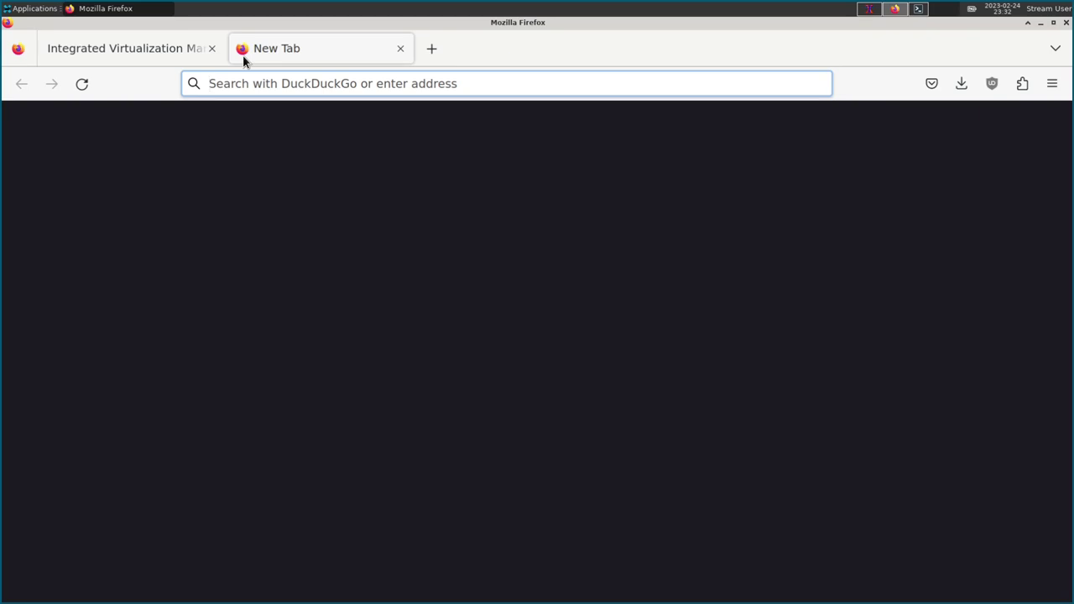
# Search for 'debian ports' and open the Debian Ports page.
pyautogui.write('debian ports')
pyautogui.press('Return')
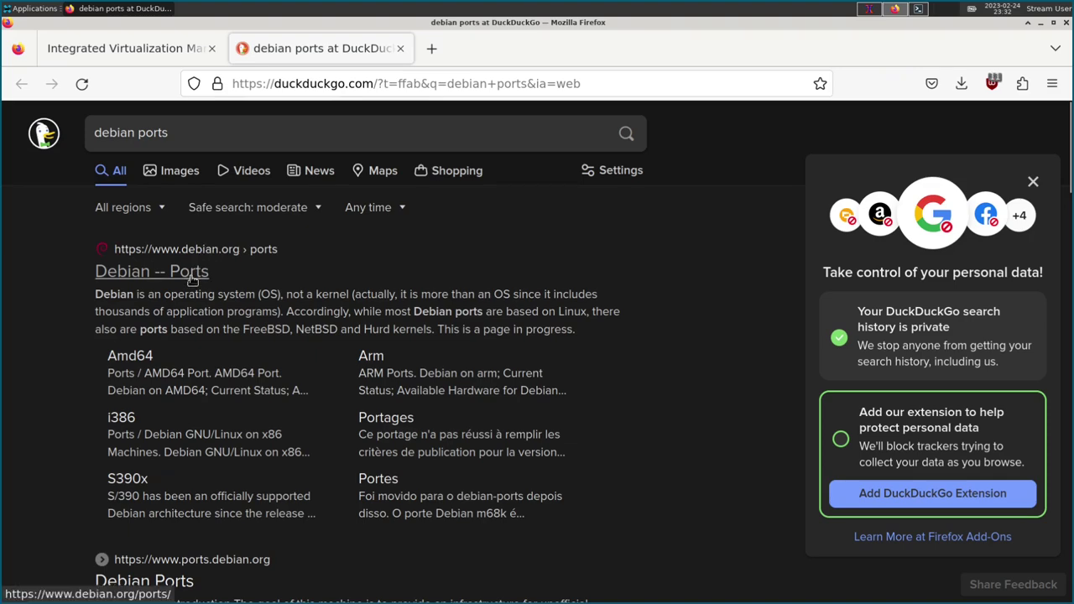
pyautogui.click(194, 271)
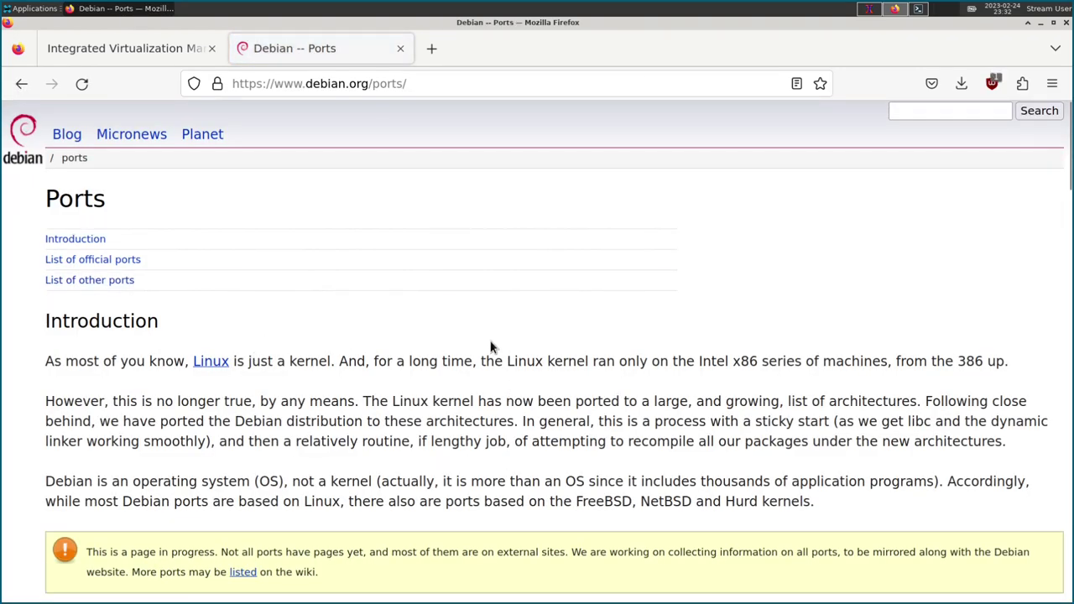
pyautogui.scroll(-1, 491, 322)
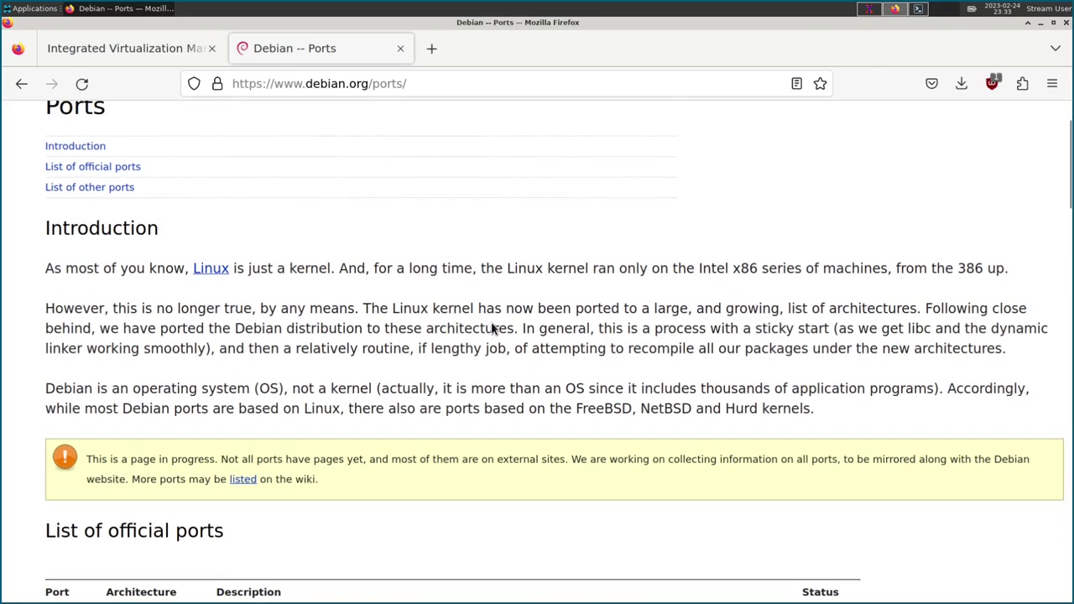
pyautogui.scroll(-3, 491, 308)
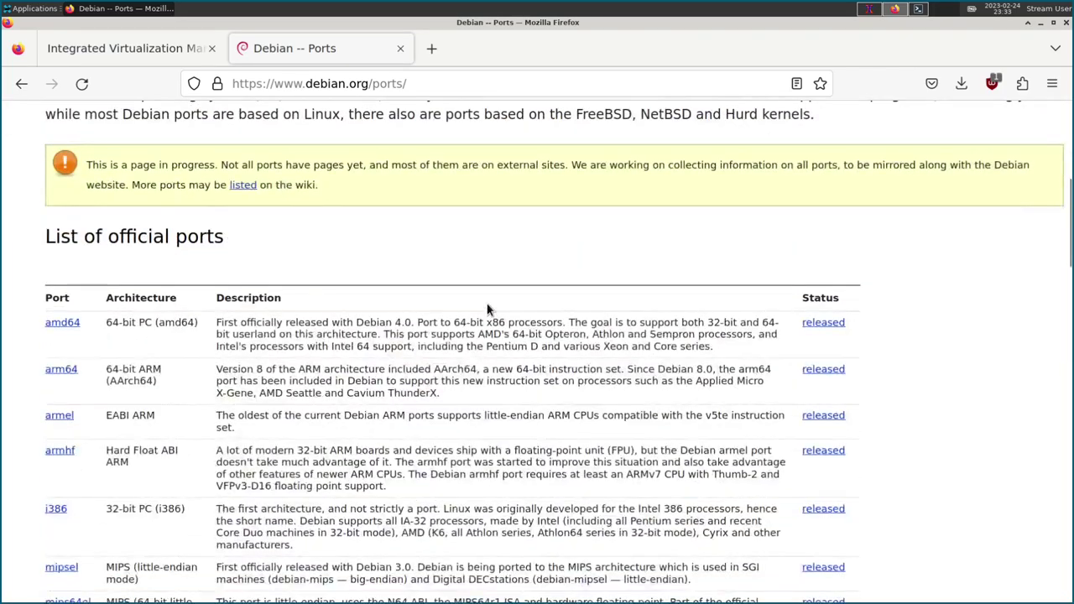
pyautogui.scroll(-8, 489, 312)
pyautogui.scroll(15, 489, 307)
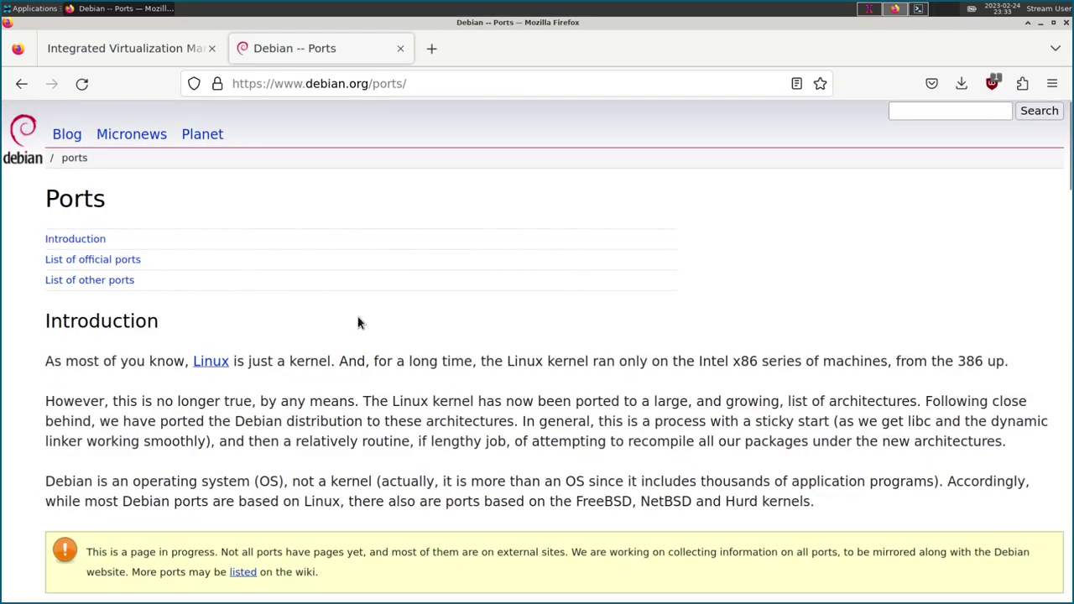
pyautogui.scroll(-6, 358, 323)
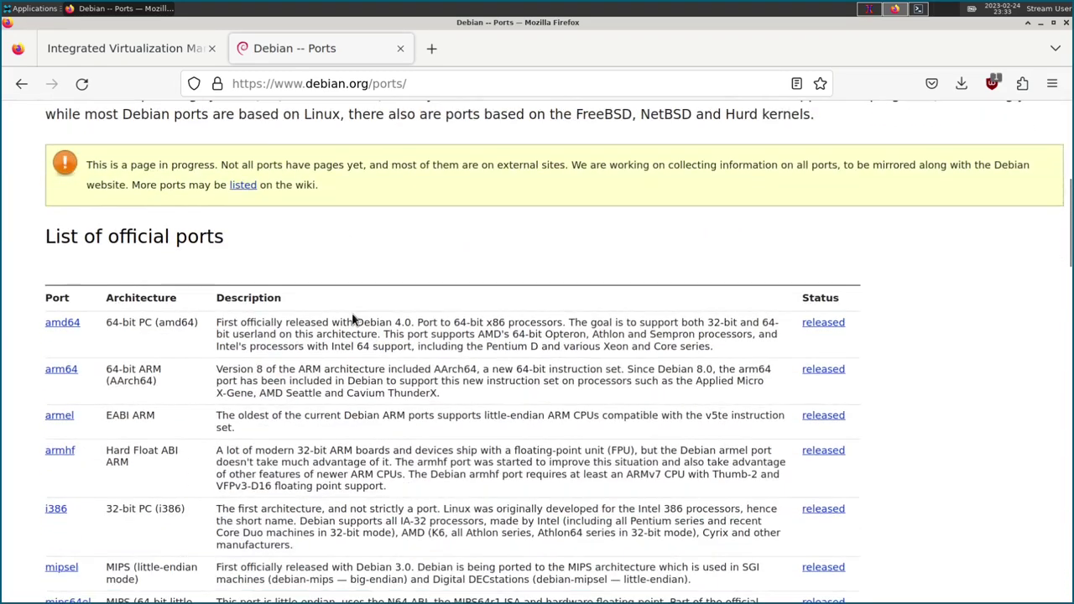
pyautogui.scroll(-5, 352, 315)
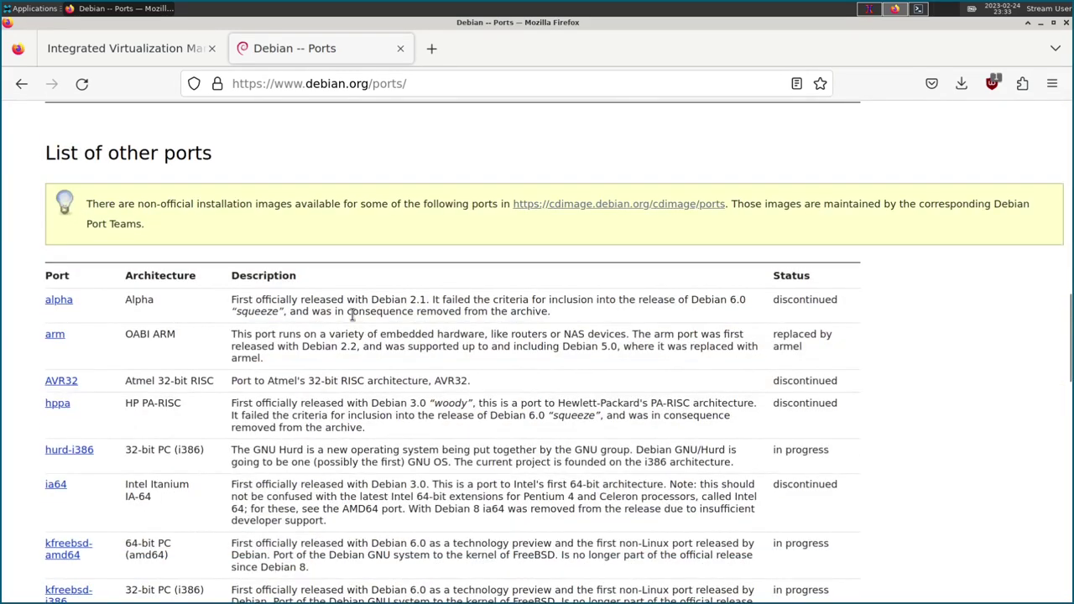
# Go to cdimage snapshots/2022-12-09 and download debian-11.0.0-ppc64-NETINST-1.iso.
pyautogui.click(650, 204)
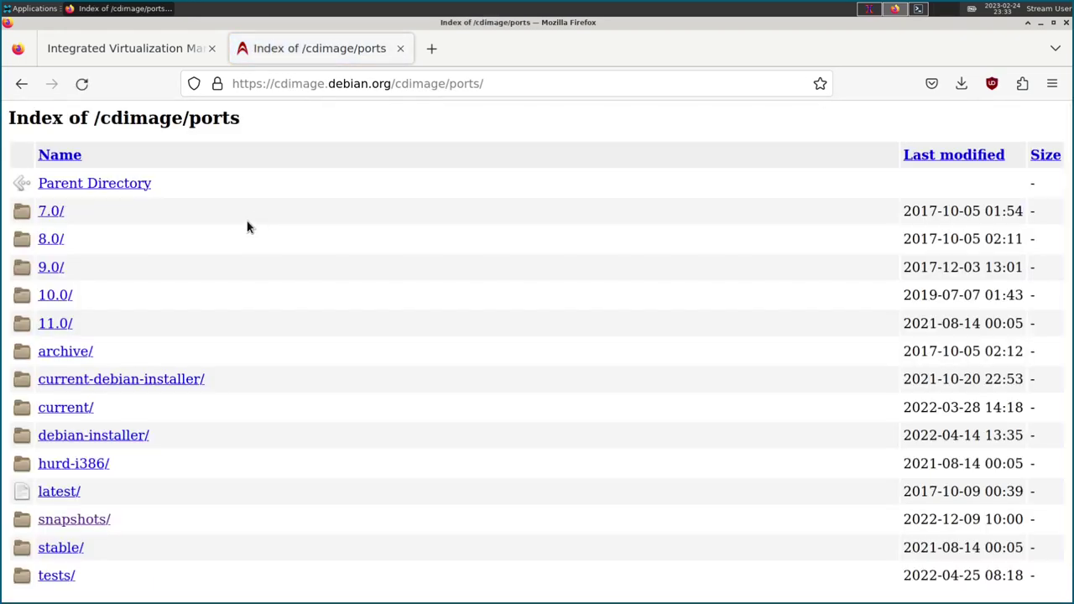
pyautogui.scroll(-1, 208, 432)
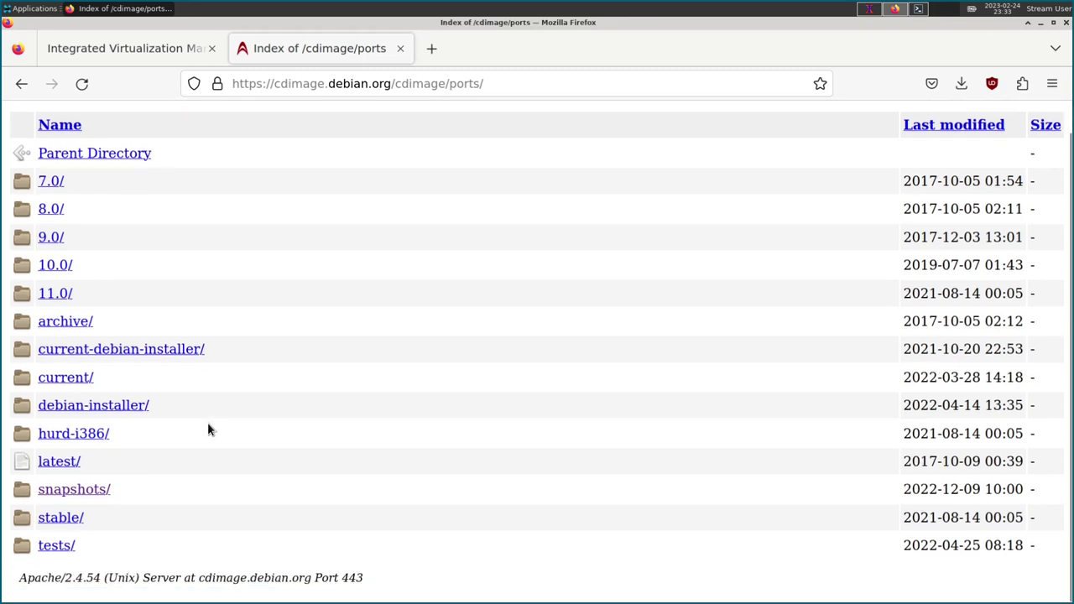
pyautogui.click(95, 493)
pyautogui.scroll(-15, 262, 403)
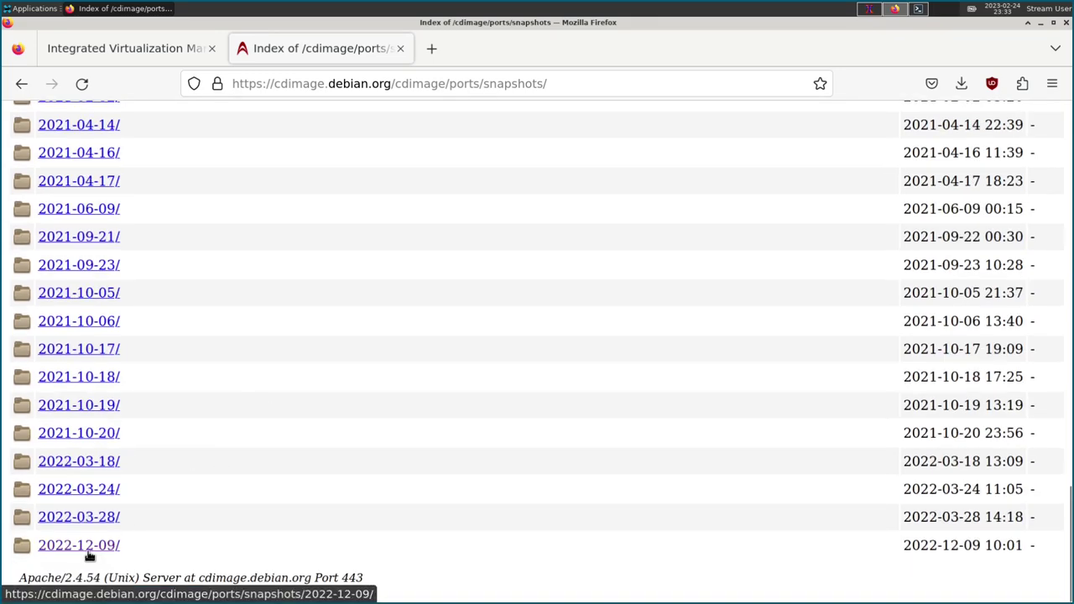
pyautogui.click(91, 554)
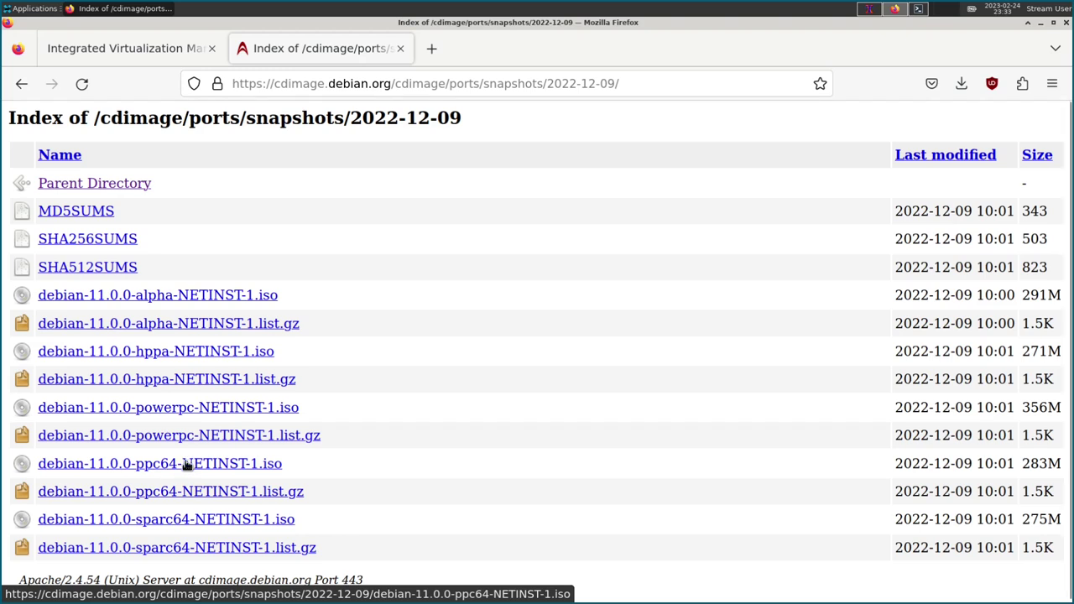
pyautogui.click(253, 470)
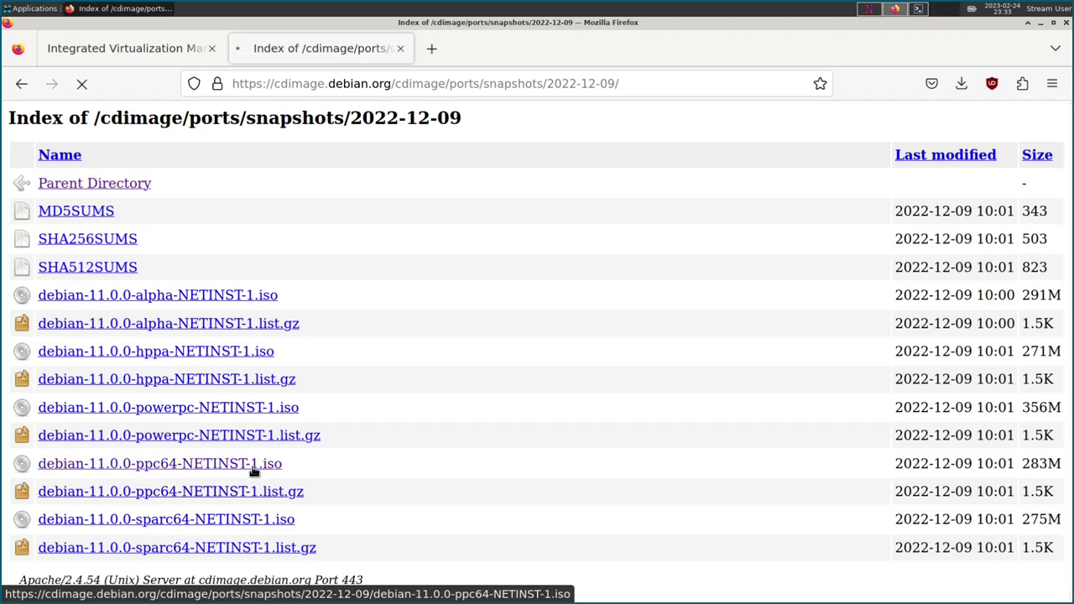
# In a new tab, search 'opensuse tumbleweed' and open the Tumbleweed download site.
pyautogui.click(661, 434)
pyautogui.click(432, 48)
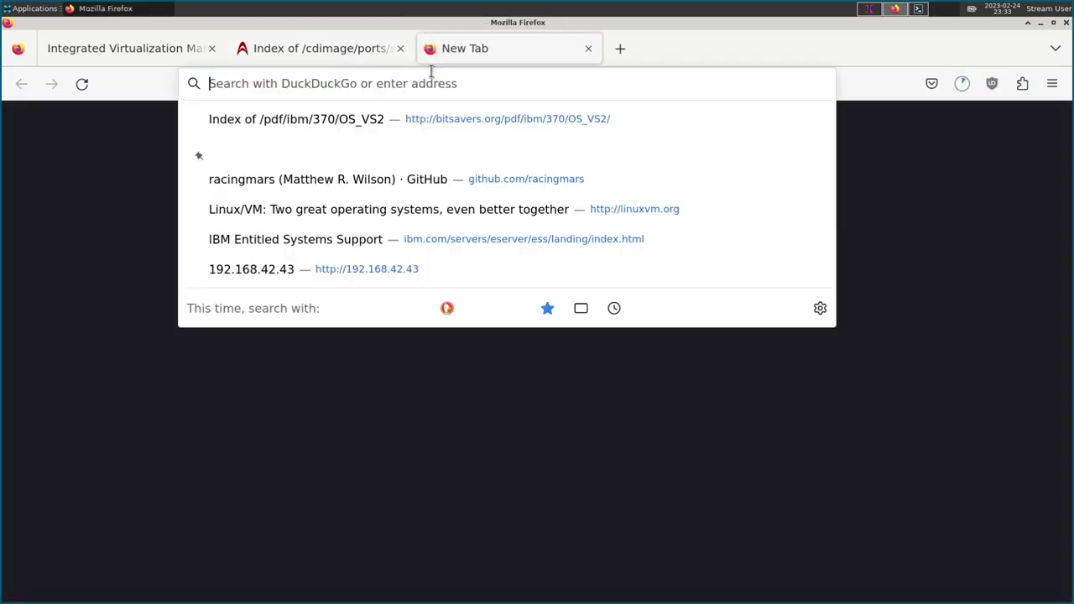
pyautogui.write('opens')
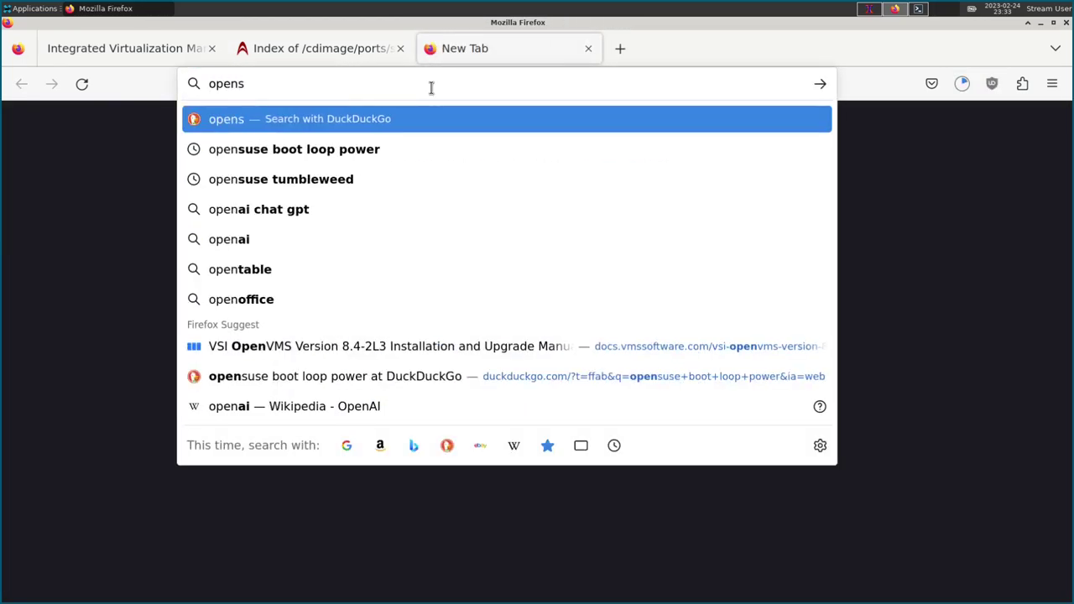
pyautogui.write('use tumbleweed')
pyautogui.press('Return')
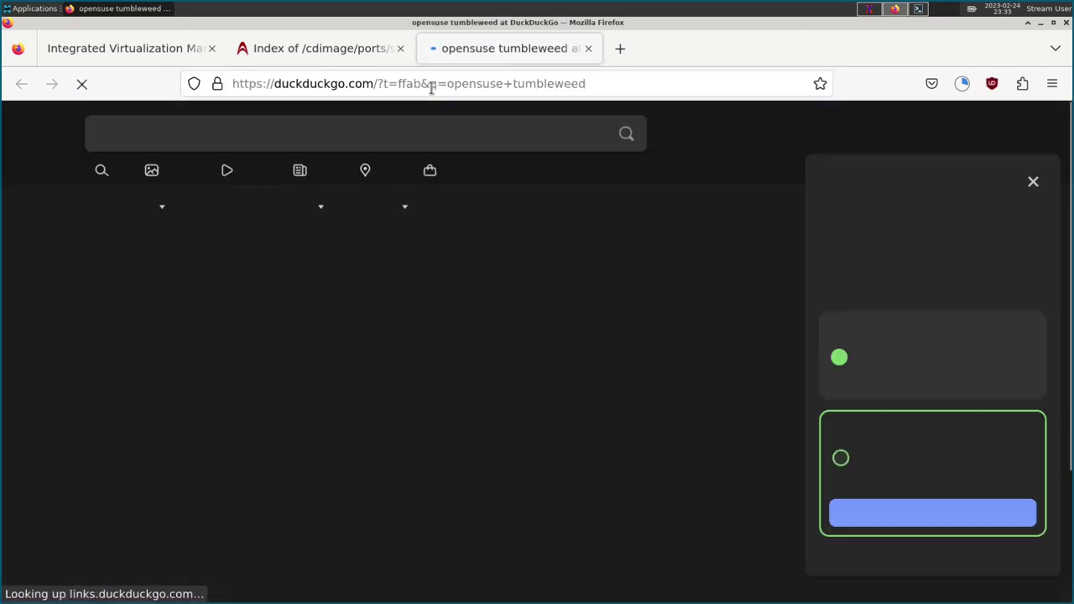
pyautogui.click(248, 263)
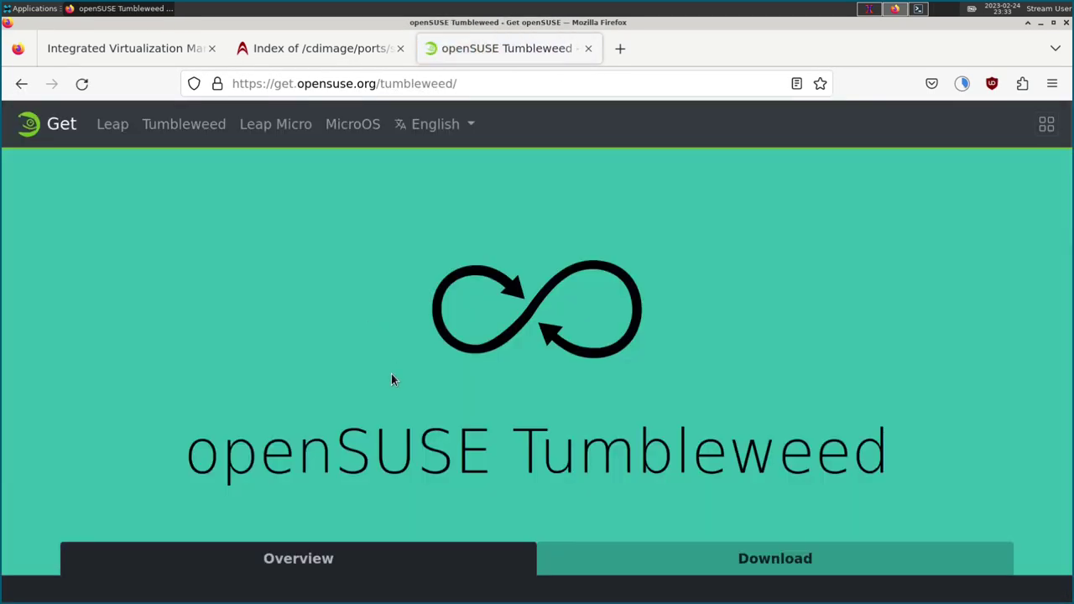
# Find the PowerPC big-endian (ppc64) images: Offline 3.0 GiB and Network 213.4 MiB.
pyautogui.moveTo(540, 448); pyautogui.dragTo(851, 448)
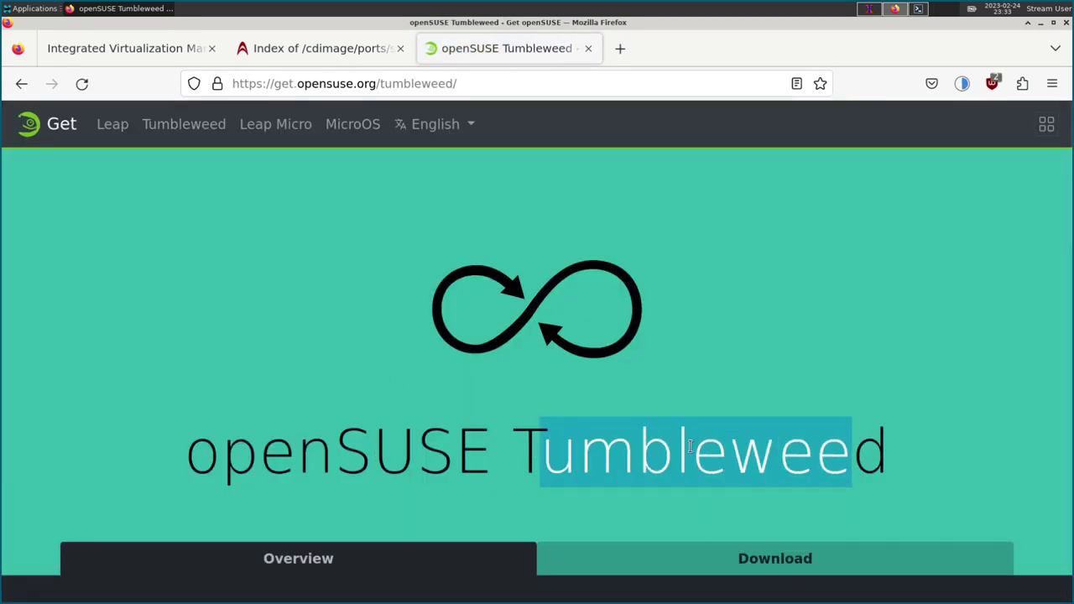
pyautogui.scroll(-5, 336, 221)
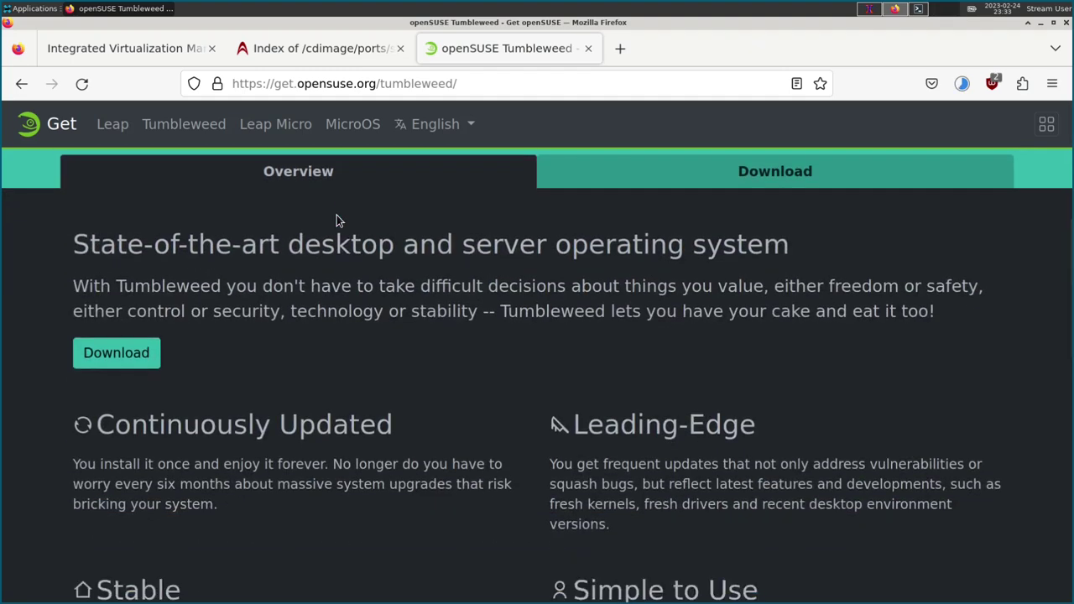
pyautogui.scroll(-5, 571, 397)
pyautogui.scroll(6, 568, 391)
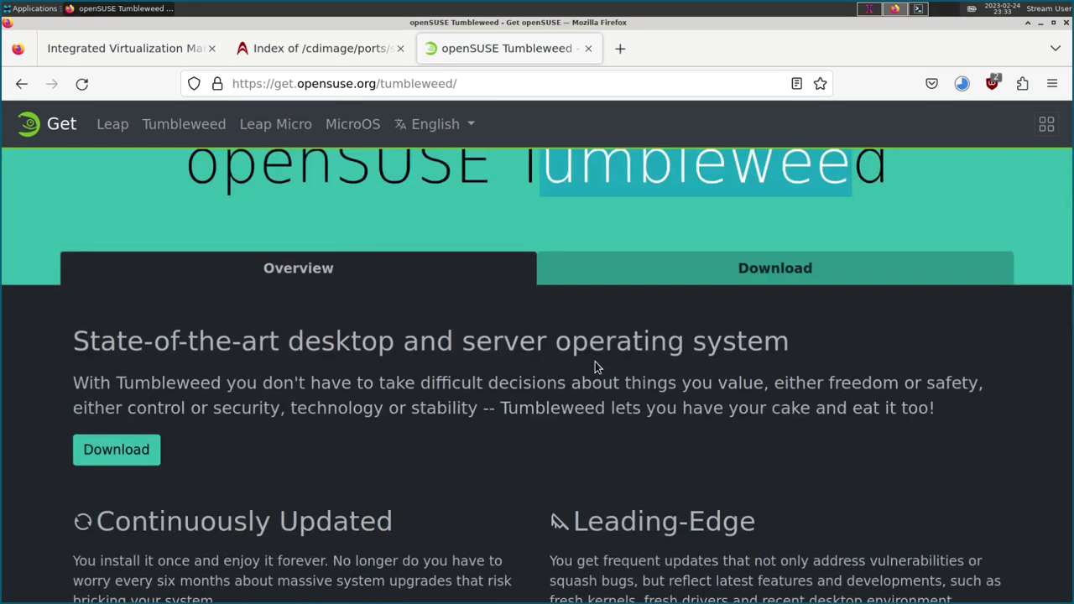
pyautogui.click(767, 275)
pyautogui.scroll(-4, 587, 360)
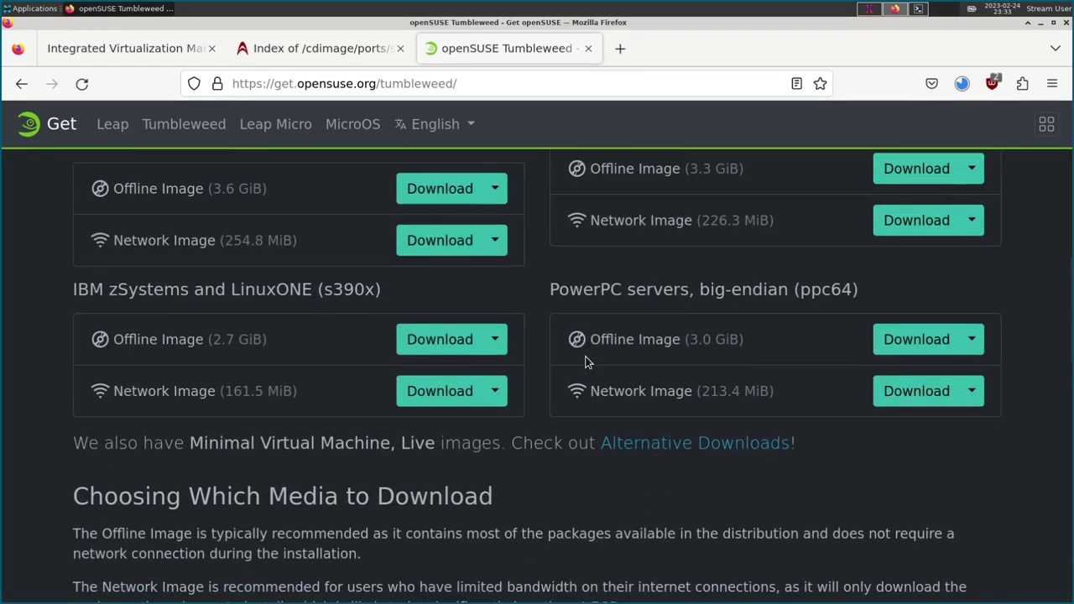
pyautogui.scroll(2, 588, 360)
pyautogui.moveTo(632, 315); pyautogui.dragTo(923, 304)
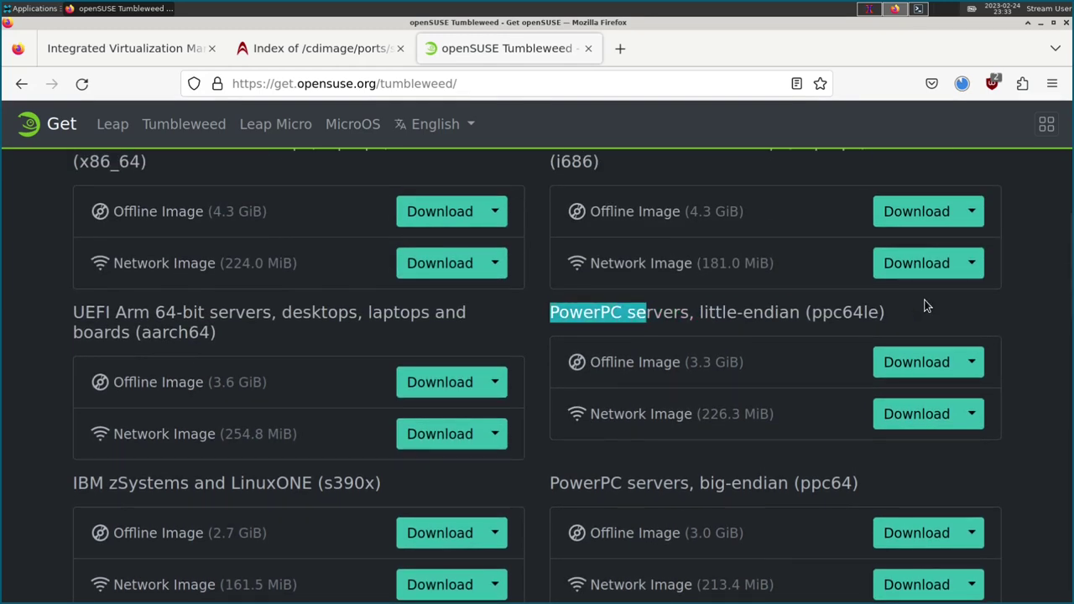
pyautogui.click(825, 309)
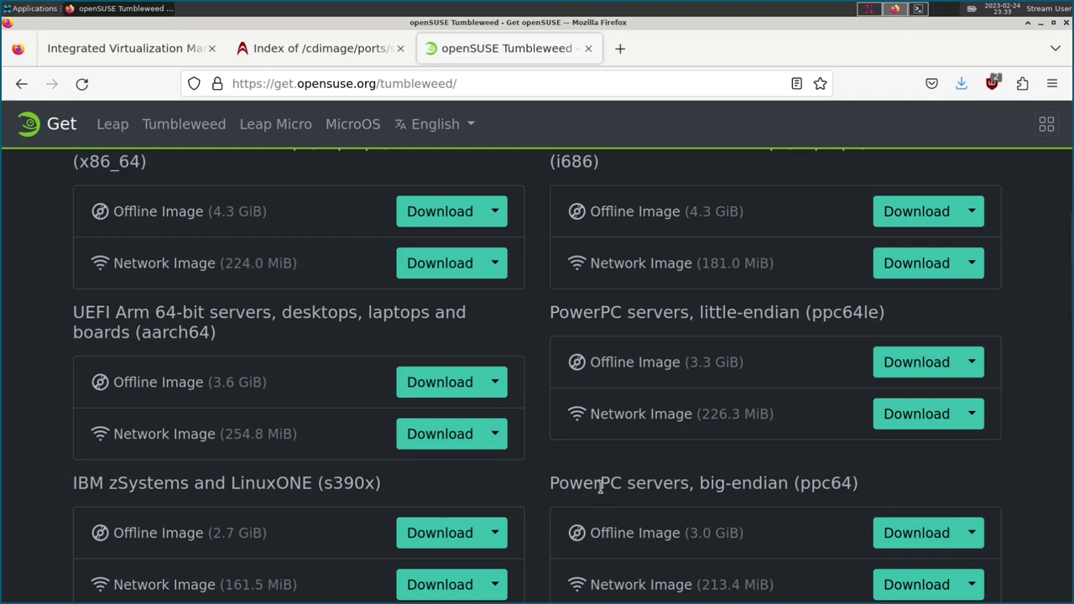
pyautogui.moveTo(593, 483); pyautogui.dragTo(745, 488)
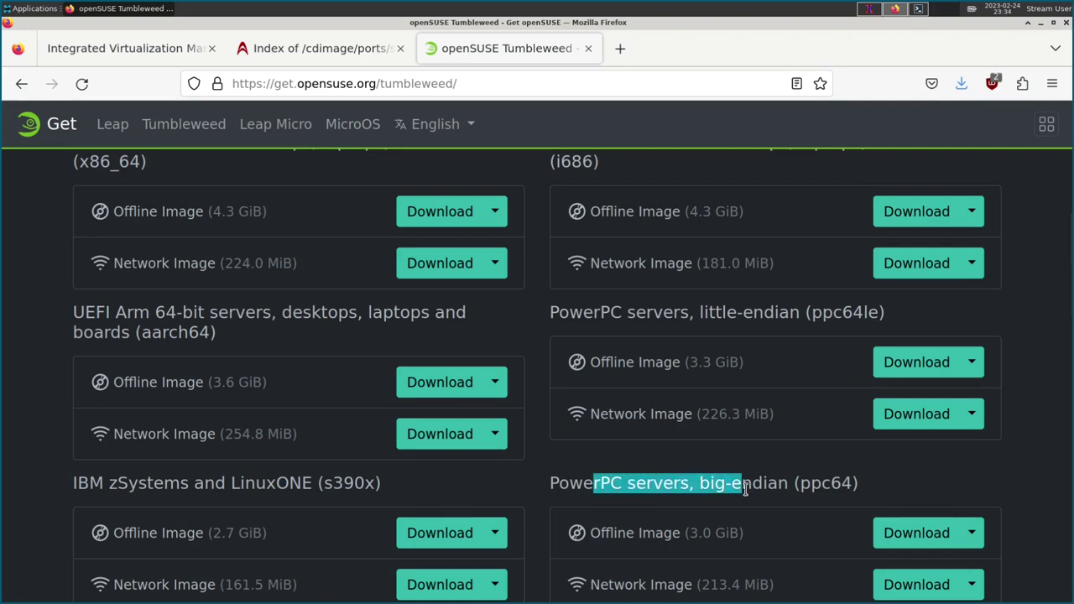
pyautogui.scroll(-2, 747, 479)
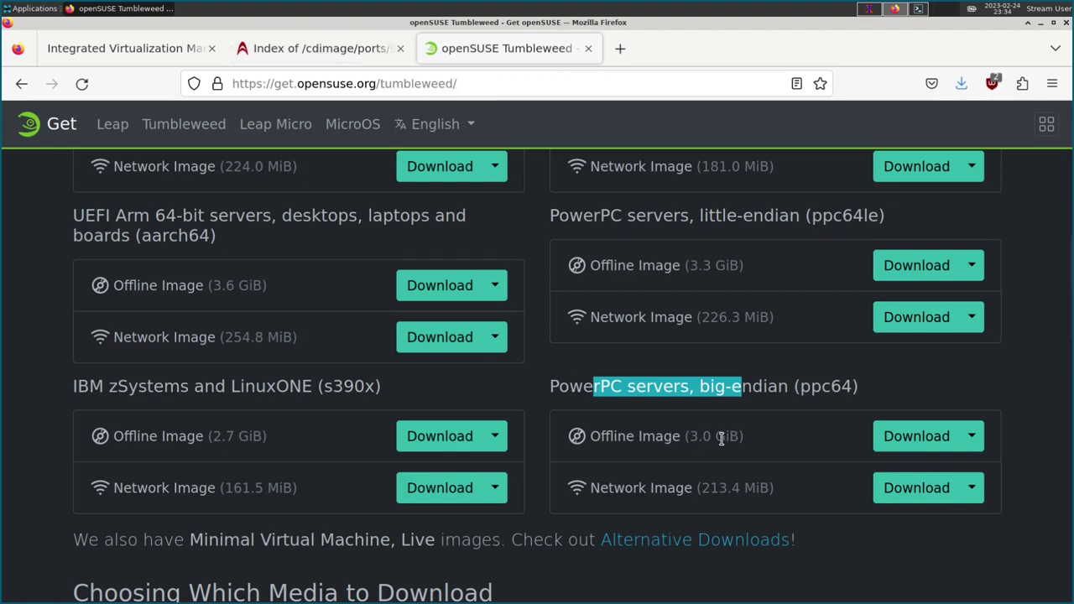
# Close the openSUSE tab and confirm the 283 MB Debian ppc64 ISO finished downloading.
pyautogui.moveTo(721, 438)
pyautogui.click(307, 48)
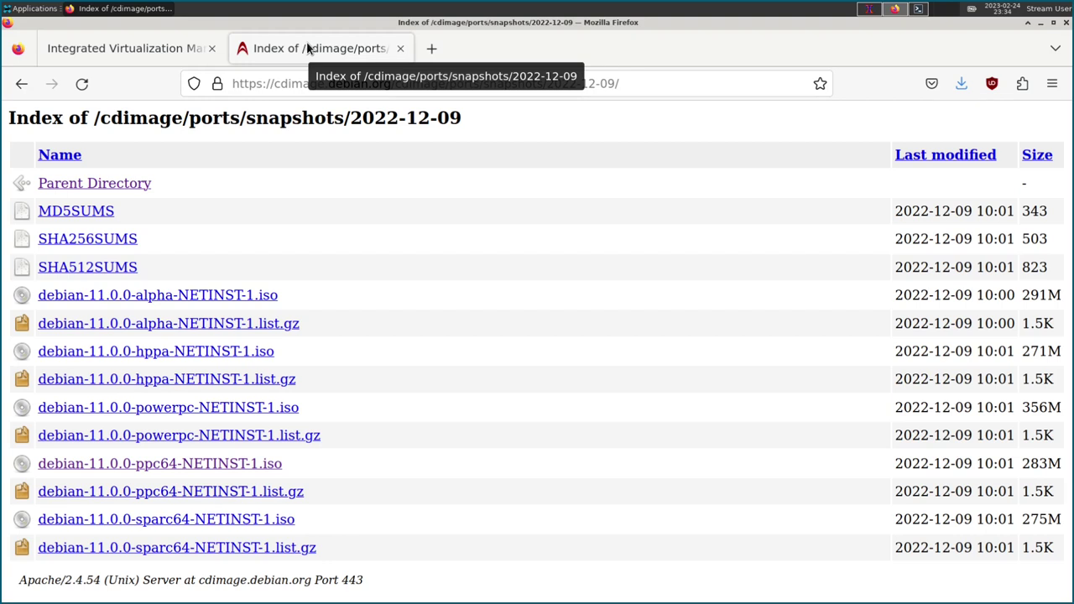
pyautogui.click(961, 83)
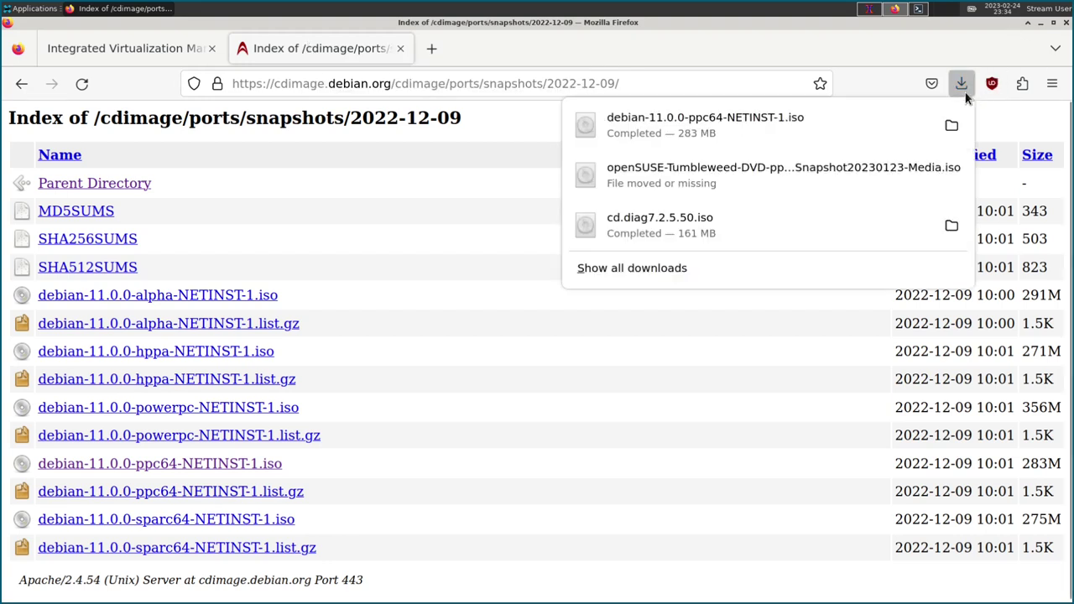
pyautogui.click(731, 338)
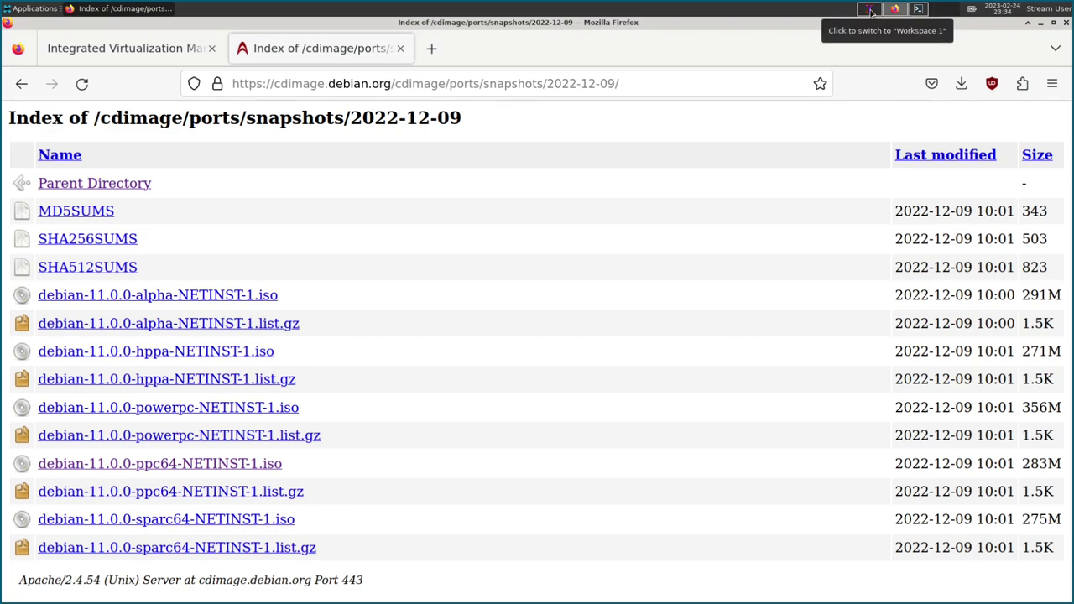
# Under View/Modify Virtual Storage, Optical/Tape, start Add Media for the optical library.
pyautogui.click(121, 52)
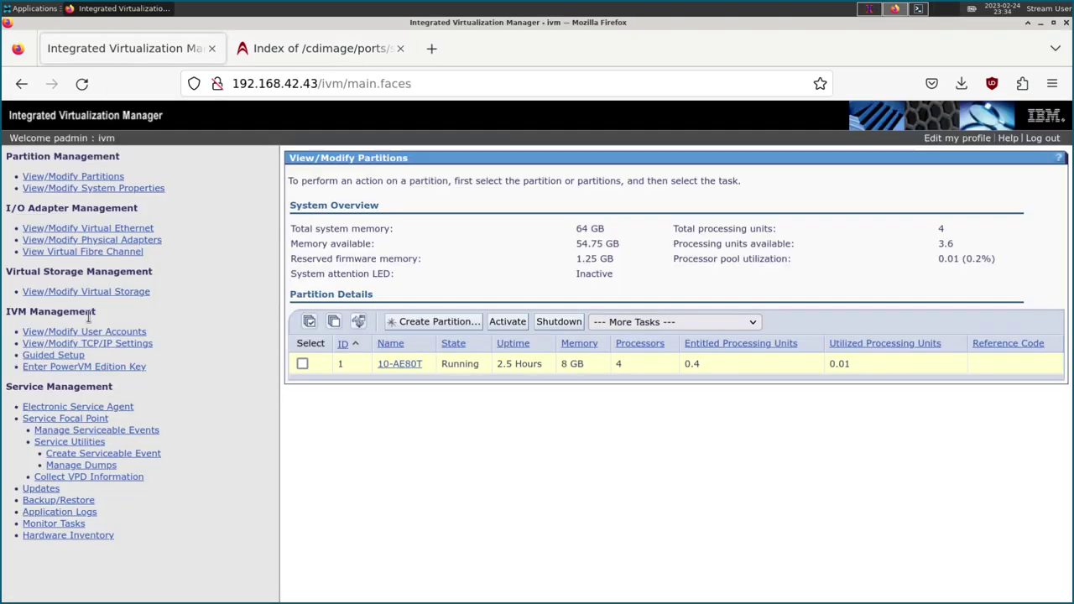
pyautogui.click(113, 293)
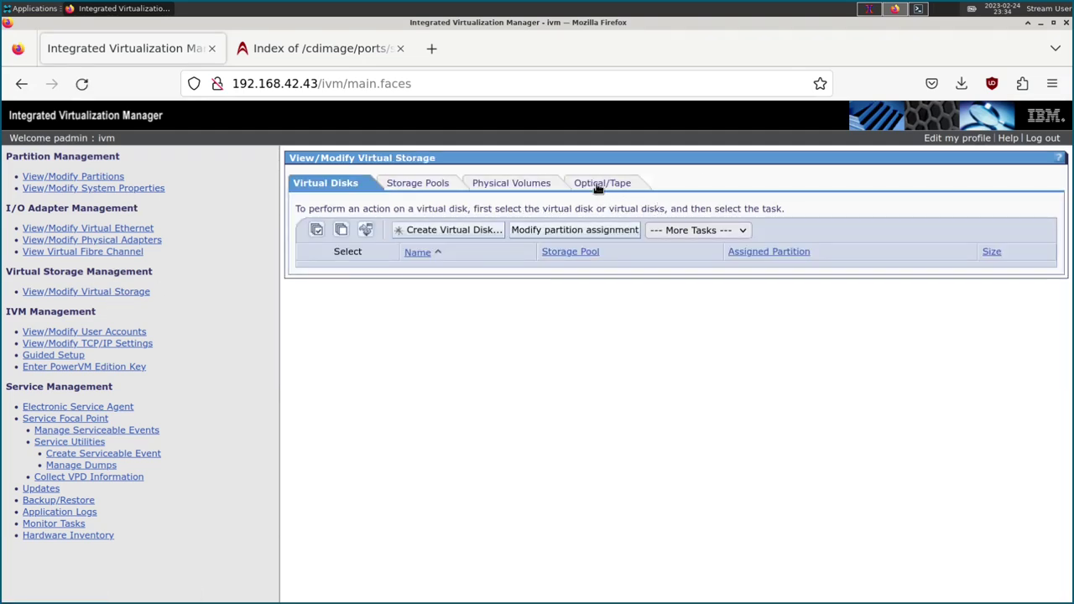
pyautogui.click(596, 185)
pyautogui.scroll(-2, 378, 282)
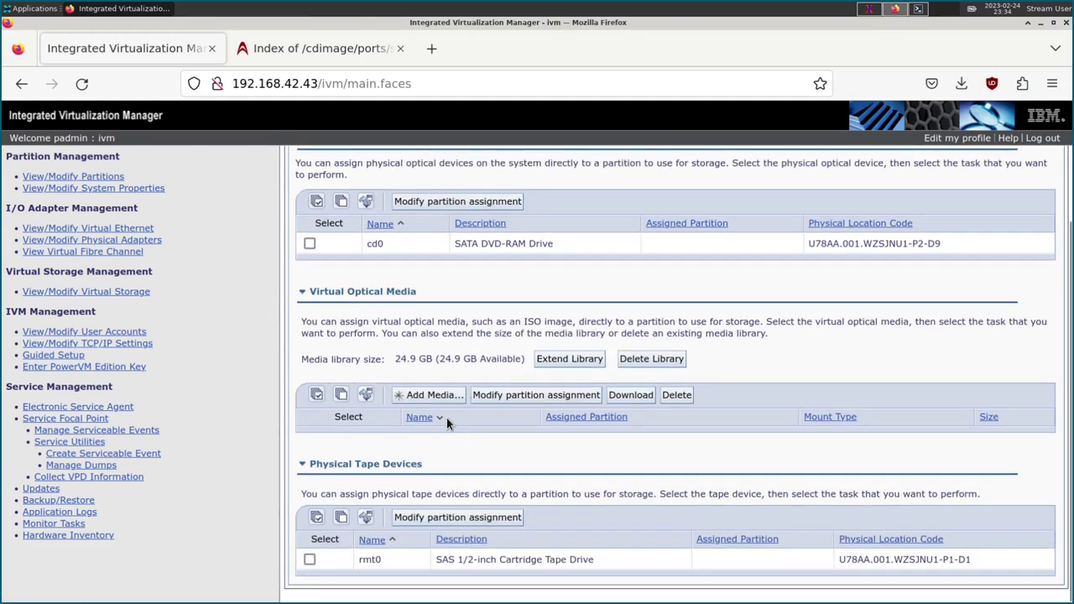
pyautogui.click(430, 394)
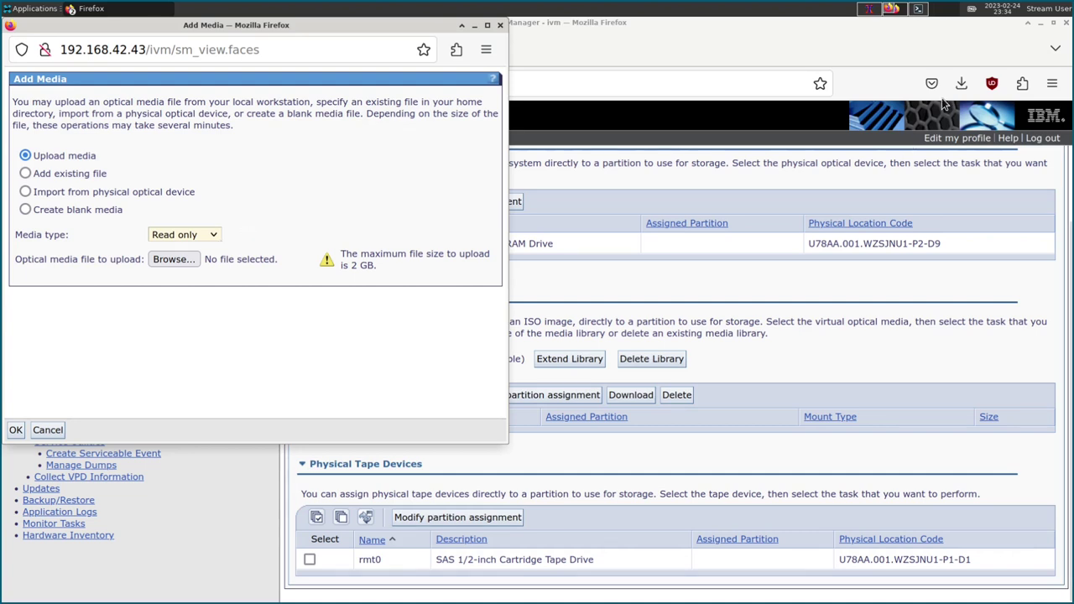
# Read the 2 GB maximum upload size warning, then cancel Add Media without uploading.
pyautogui.moveTo(375, 266); pyautogui.dragTo(343, 255)
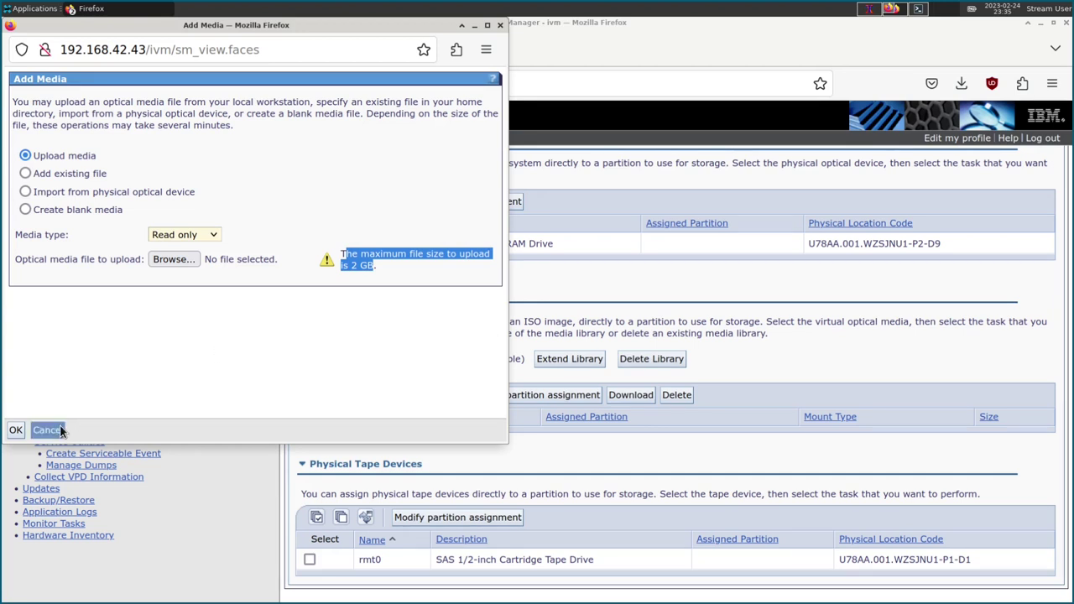
pyautogui.click(353, 335)
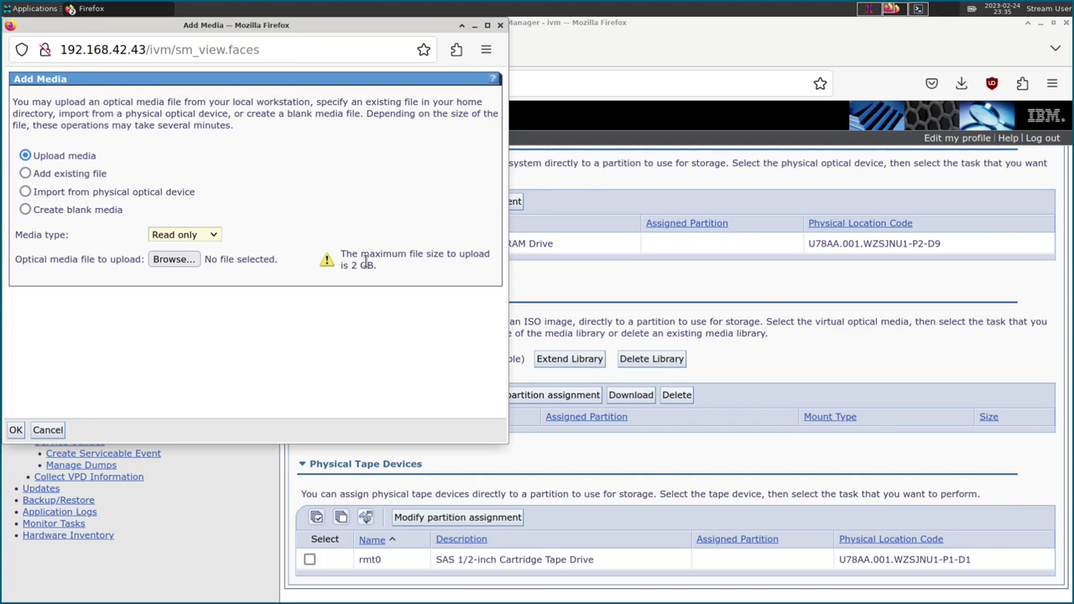
pyautogui.moveTo(347, 266); pyautogui.dragTo(374, 265)
pyautogui.click(369, 265)
pyautogui.click(354, 264)
pyautogui.tripleClick(353, 263)
pyautogui.click(354, 263)
pyautogui.click(55, 431)
pyautogui.click(48, 432)
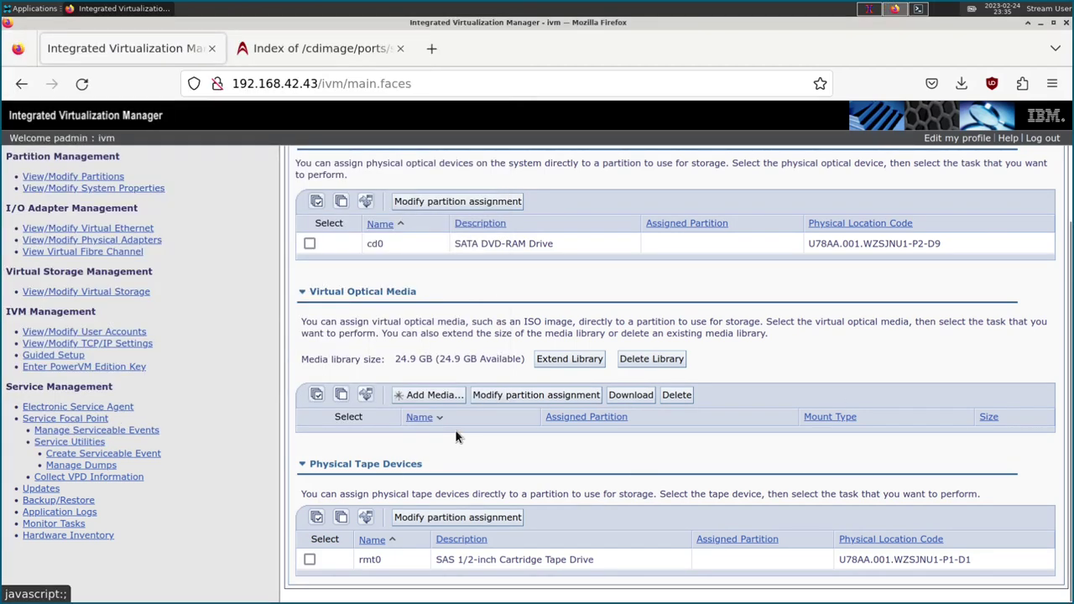
# Move debian-11.0.0-ppc64-NETINST-1.iso from ~/Downloads into the current folder and list it.
pyautogui.click(870, 8)
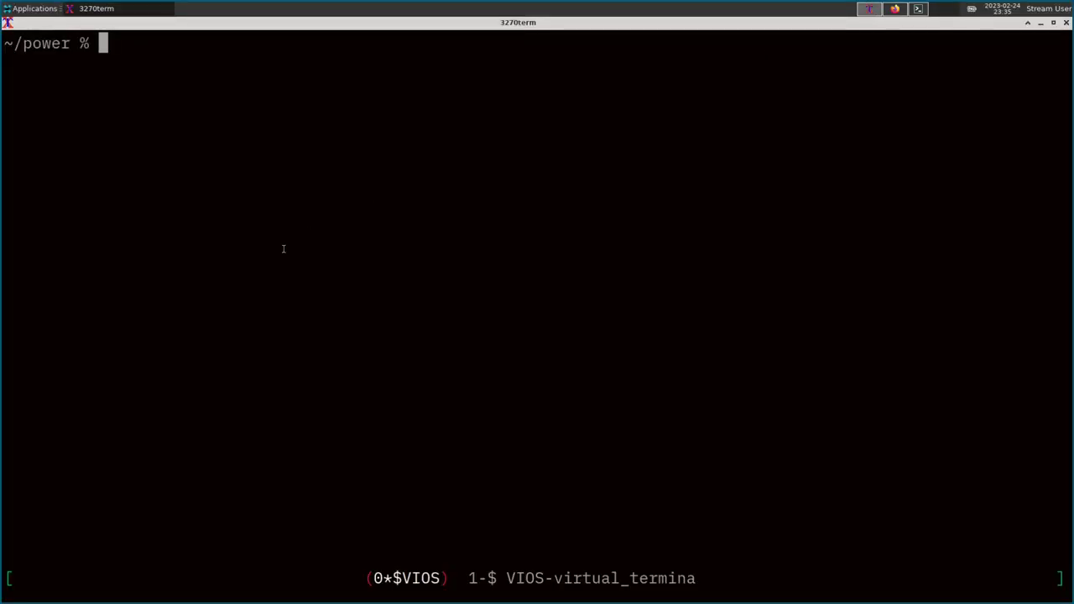
pyautogui.write('mv ~/Downloads/')
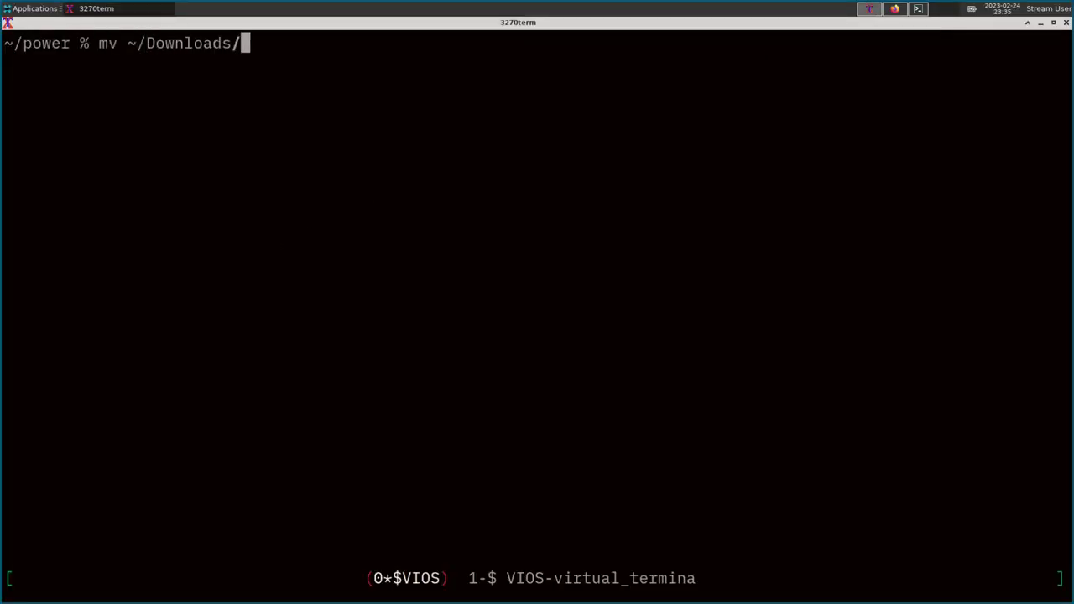
pyautogui.write('de')
pyautogui.press('Tab')
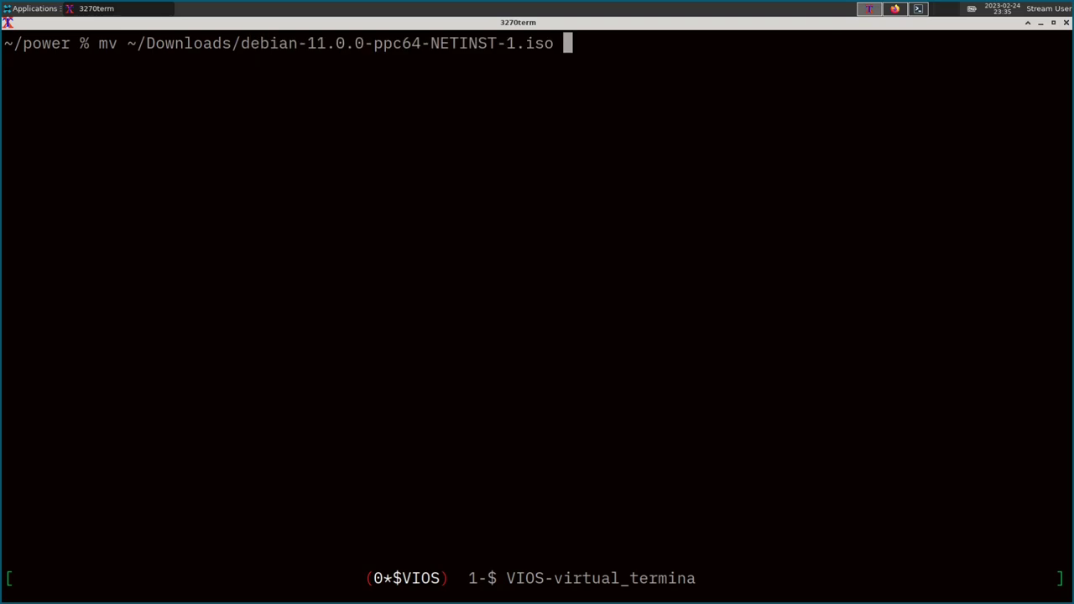
pyautogui.write('.')
pyautogui.press('Return')
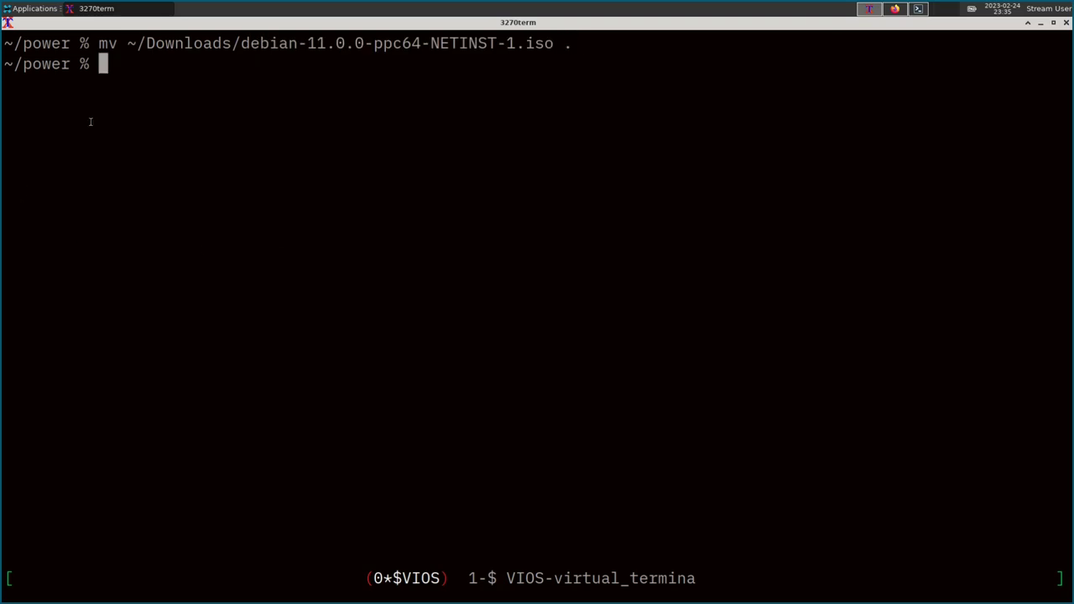
pyautogui.write('ls')
pyautogui.press('Return')
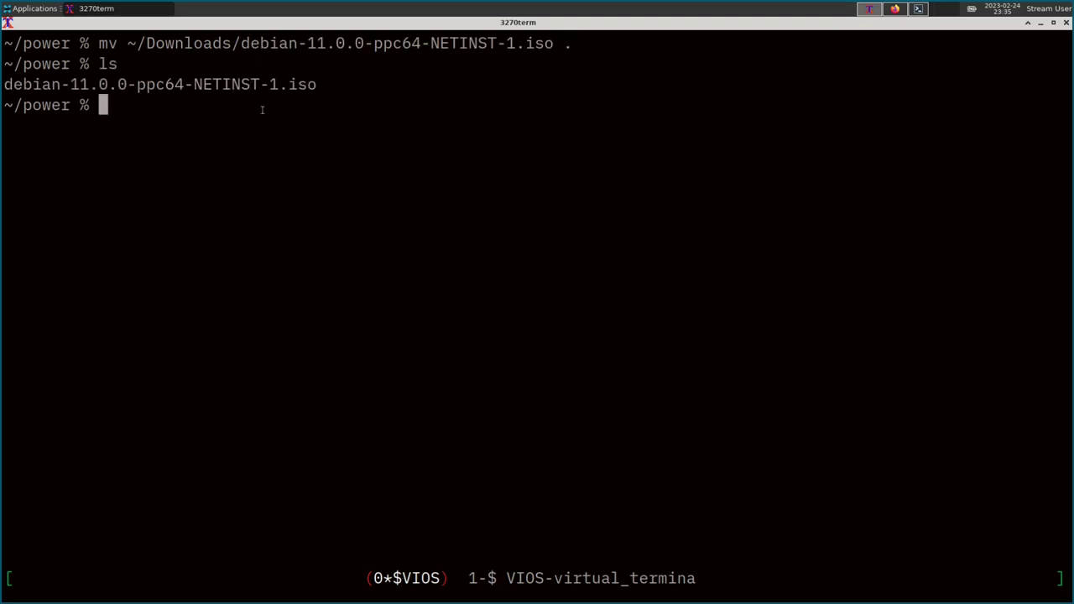
pyautogui.write('scp -')
pyautogui.press('BackSpace')
pyautogui.write('deb')
pyautogui.press('Tab')
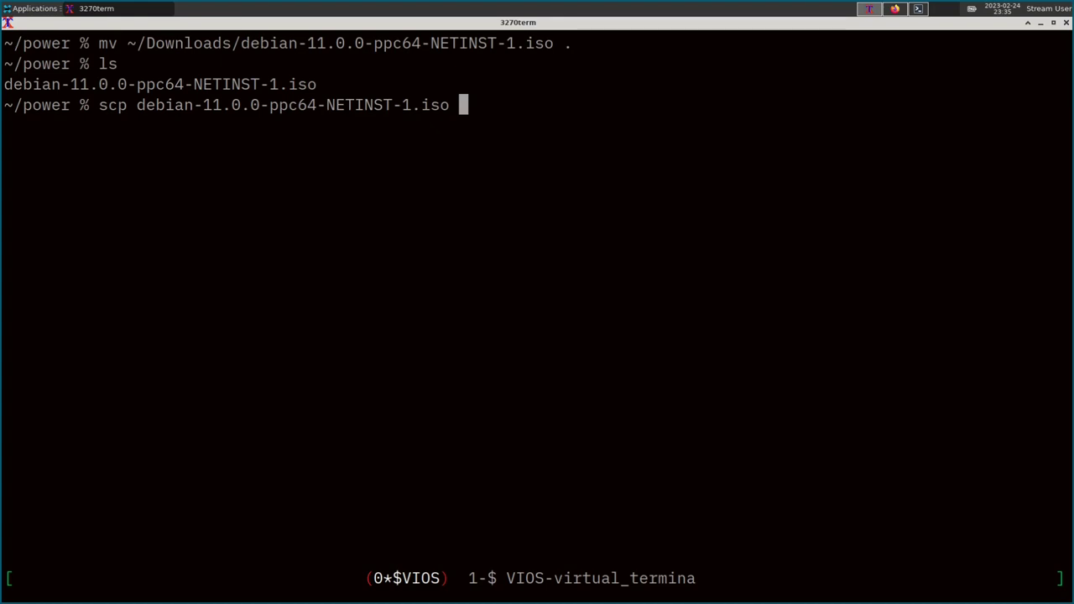
pyautogui.write('padmin@')
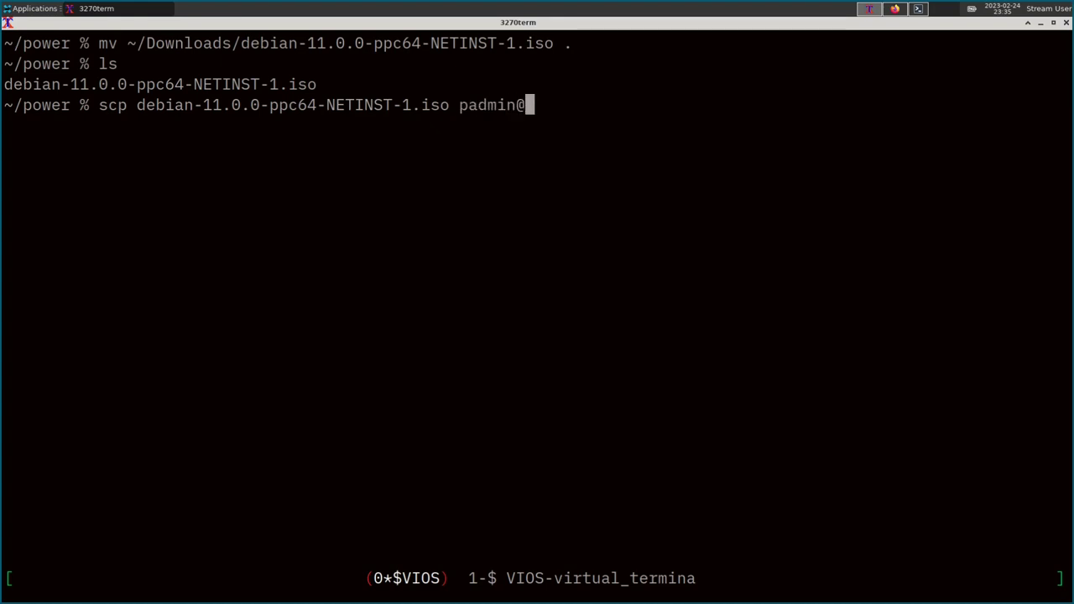
pyautogui.write('192.16')
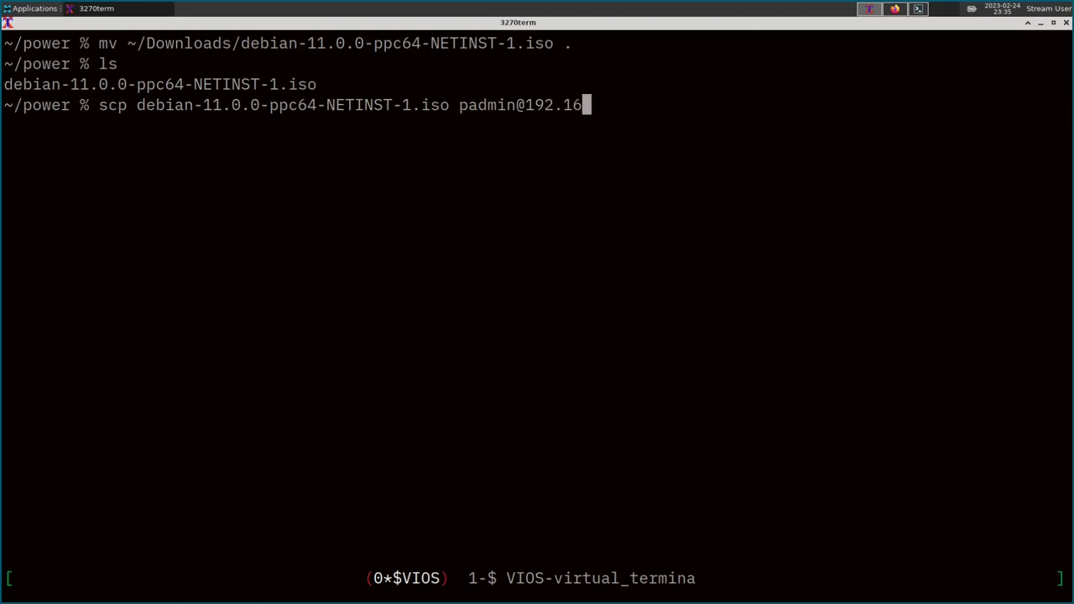
pyautogui.write('8.42.43:')
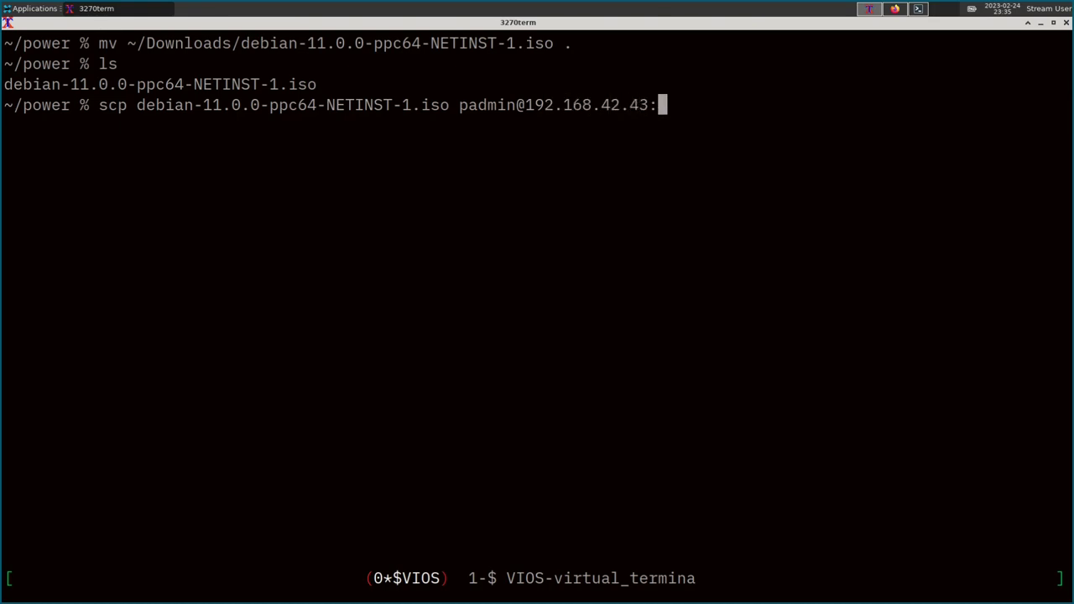
pyautogui.click(894, 8)
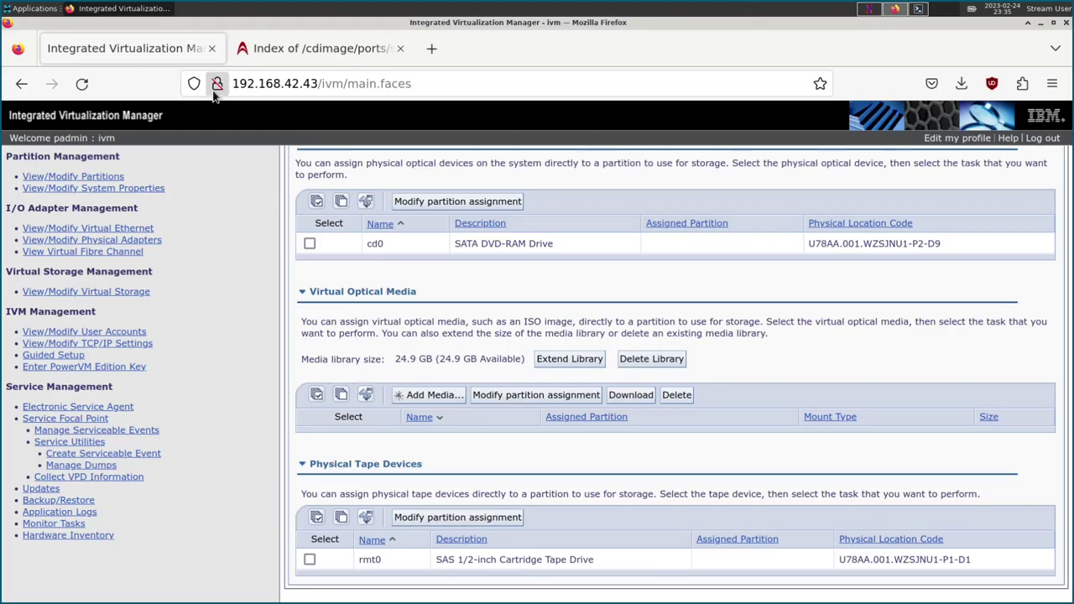
pyautogui.click(870, 9)
pyautogui.press('Return')
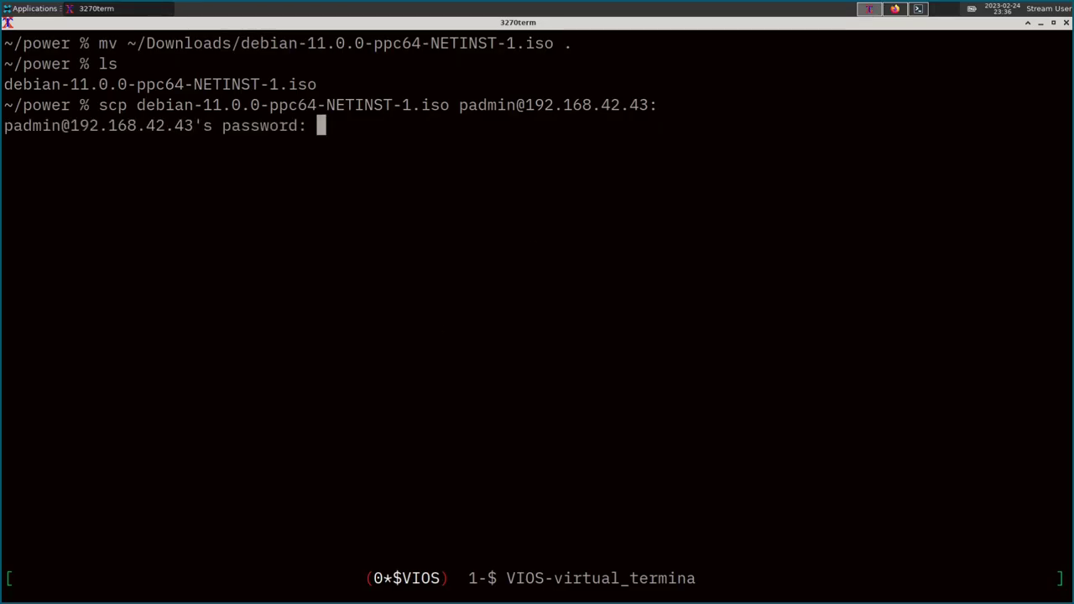
pyautogui.press('Return')
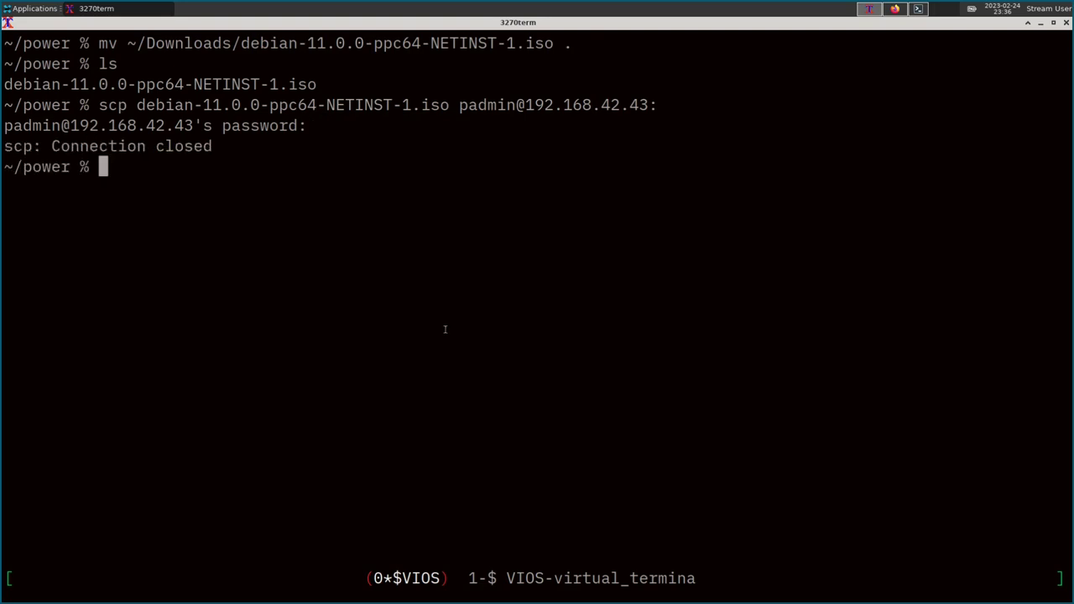
# Run ssh -V to show the client version, OpenSSH_9.2p1 with OpenSSL 3.0.8.
pyautogui.moveTo(212, 144); pyautogui.dragTo(10, 148)
pyautogui.doubleClick(4, 149)
pyautogui.write('ssh -v')
pyautogui.press('Return')
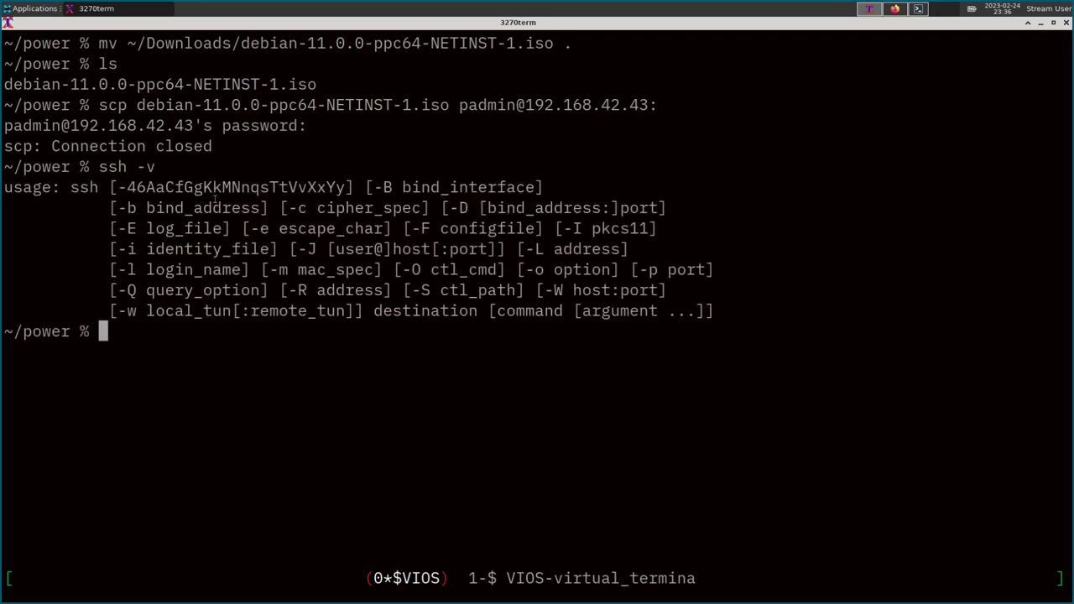
pyautogui.write('ssh-V')
pyautogui.press('Return')
pyautogui.write('ssh -V')
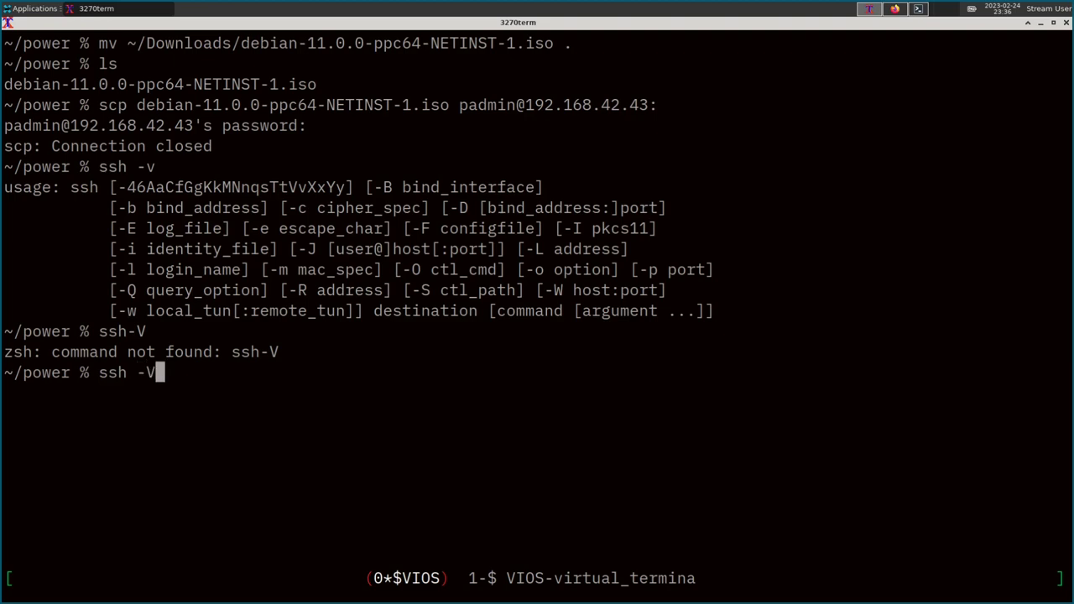
pyautogui.press('Return')
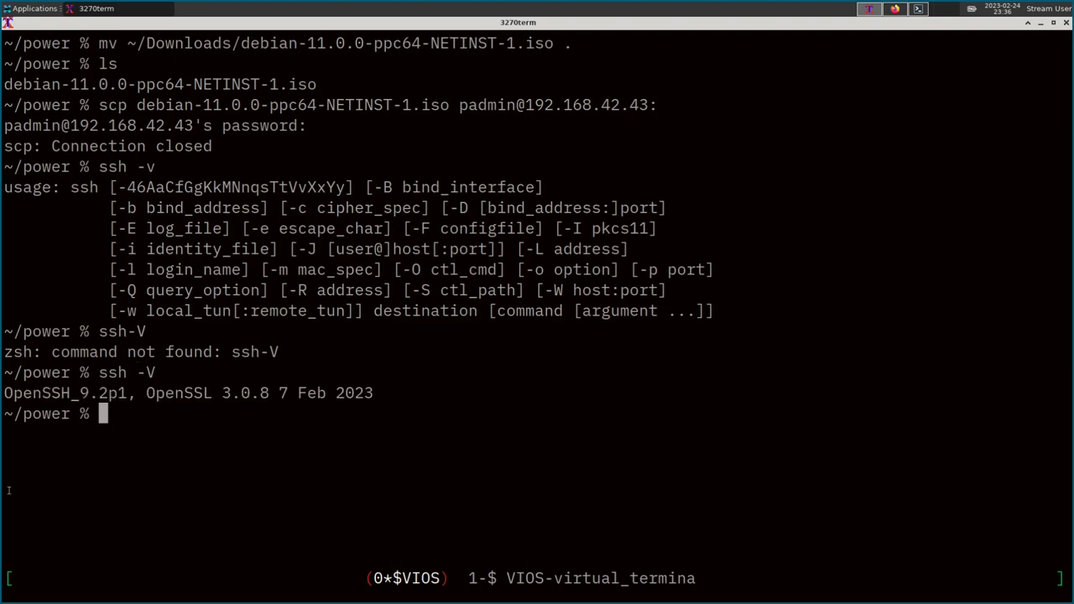
pyautogui.tripleClick(126, 392)
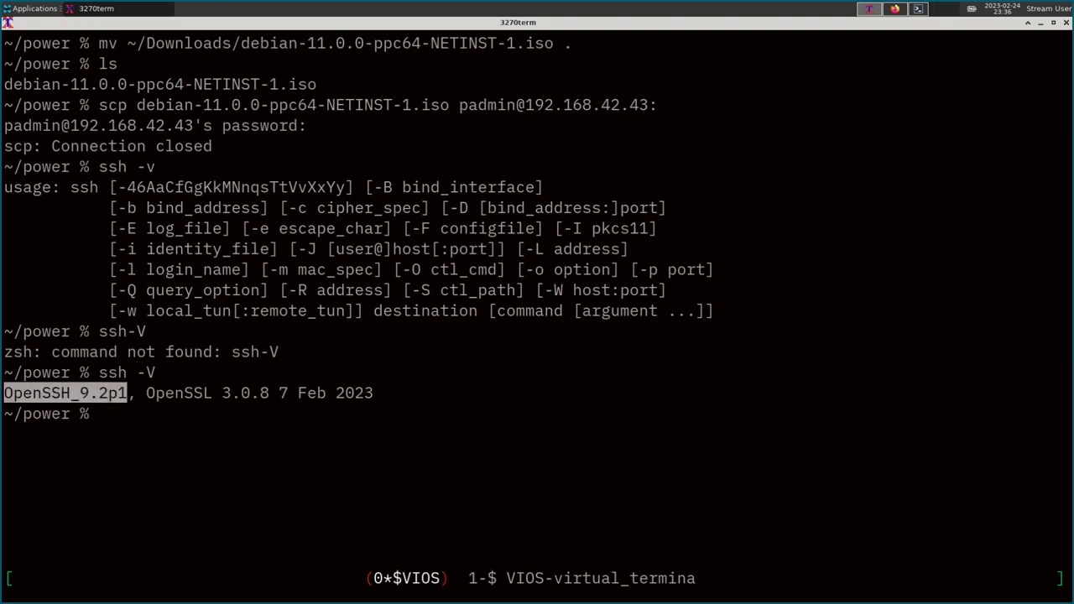
pyautogui.click(68, 408)
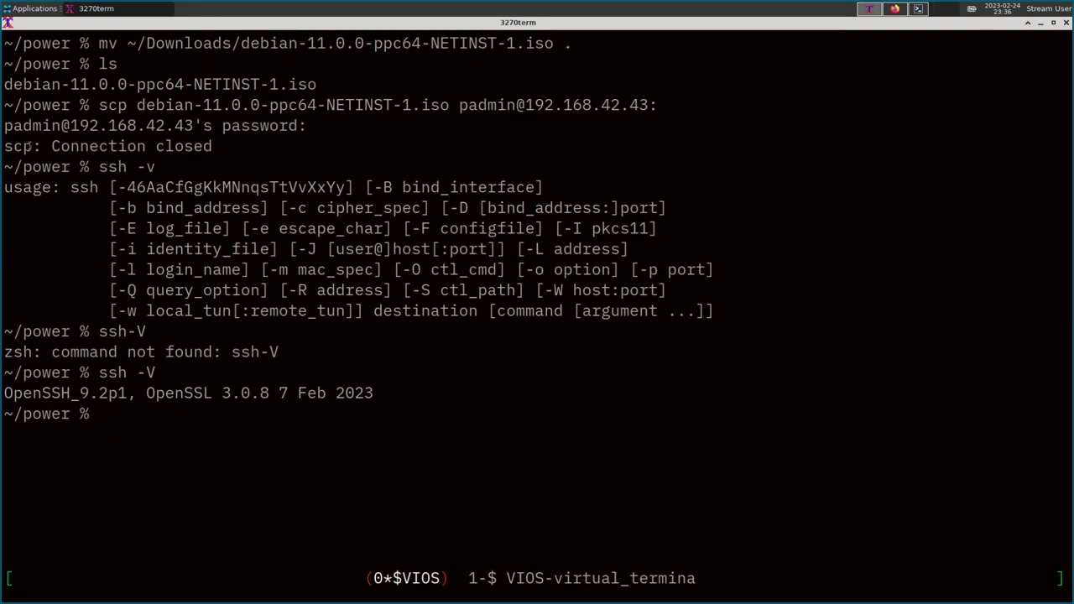
# Compare the failed scp output lines against the OpenSSH version number.
pyautogui.moveTo(28, 146); pyautogui.dragTo(7, 147)
pyautogui.click(30, 148)
pyautogui.doubleClick(28, 148)
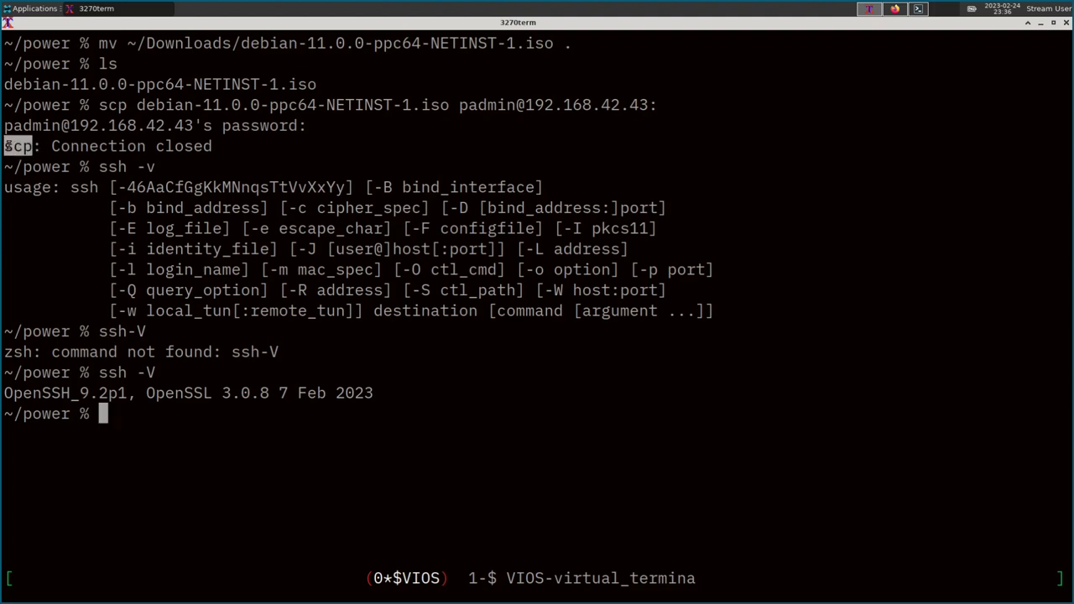
pyautogui.click(27, 148)
pyautogui.moveTo(99, 105); pyautogui.dragTo(220, 125)
pyautogui.moveTo(127, 393); pyautogui.dragTo(3, 393)
pyautogui.click(123, 418)
pyautogui.write('scp -O')
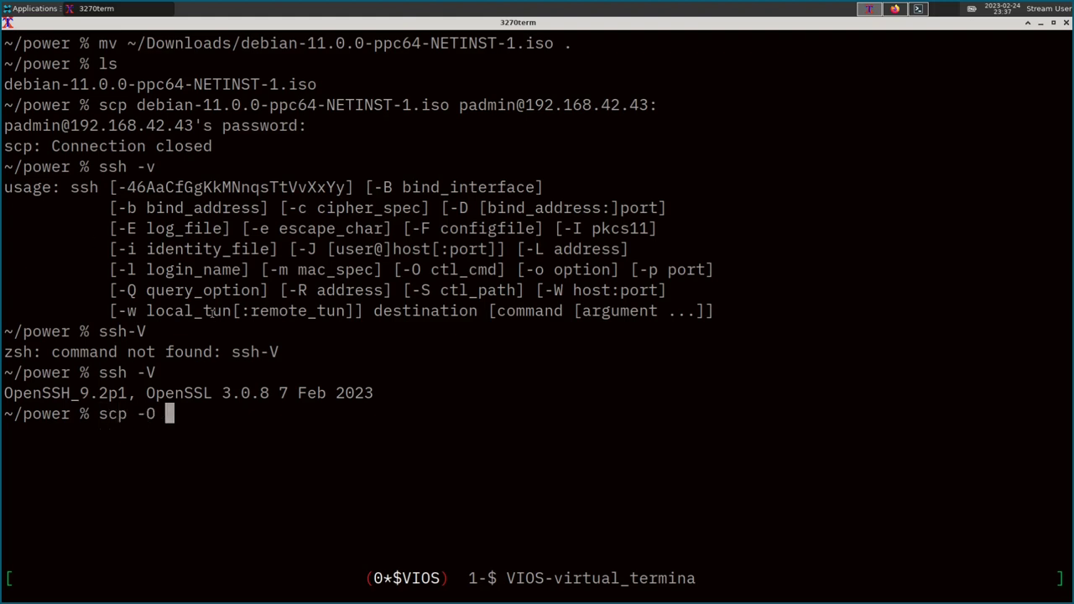
pyautogui.moveTo(137, 415); pyautogui.dragTo(165, 415)
pyautogui.moveTo(138, 105); pyautogui.dragTo(658, 102)
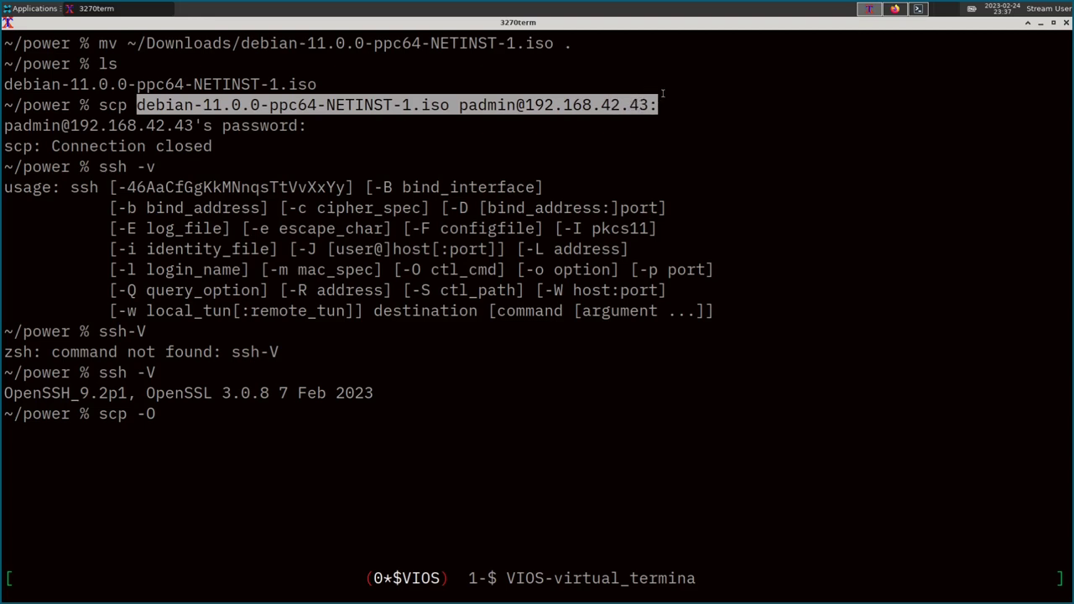
pyautogui.middleClick(238, 461)
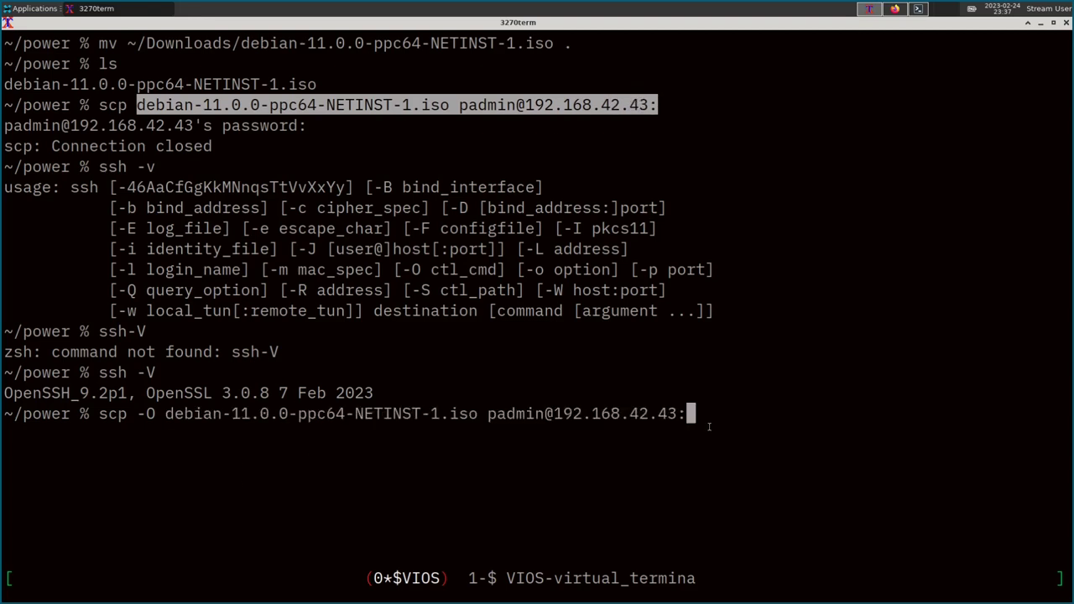
pyautogui.press('Return')
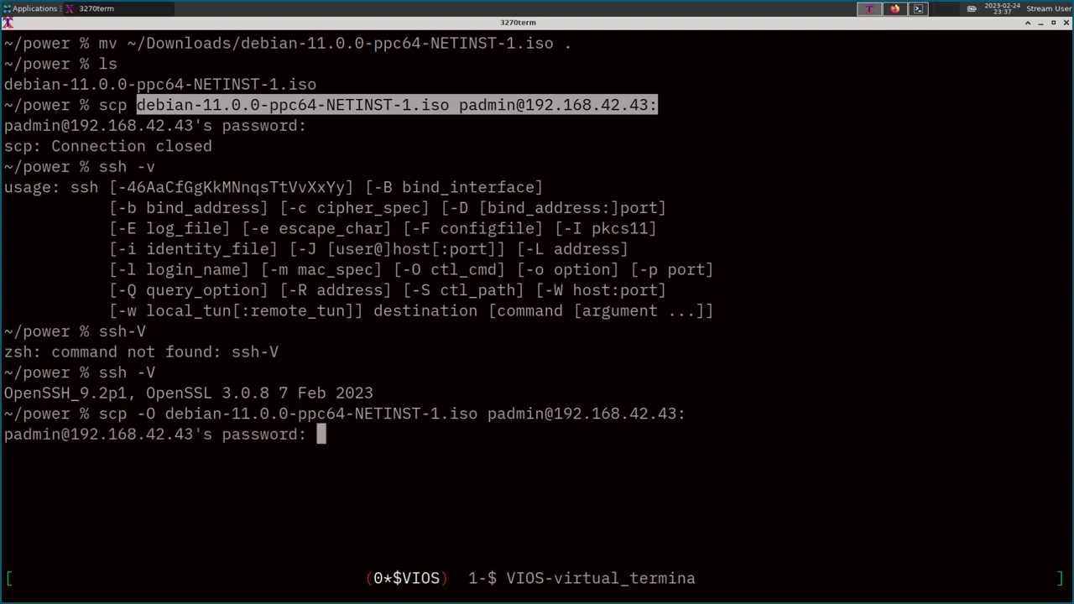
pyautogui.press('Return')
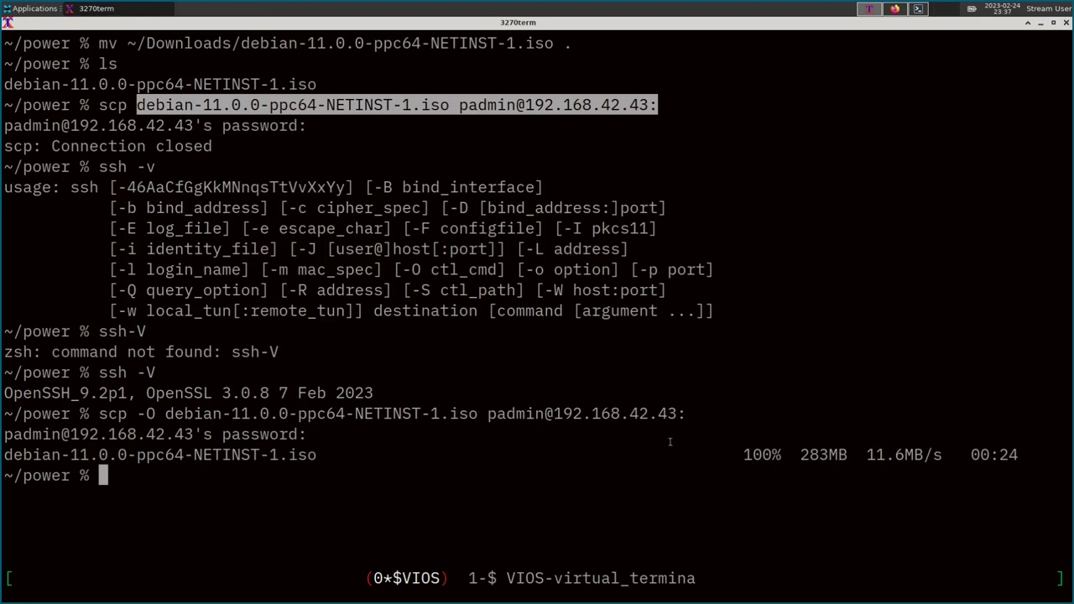
pyautogui.moveTo(1020, 454); pyautogui.dragTo(743, 480)
pyautogui.click(879, 453)
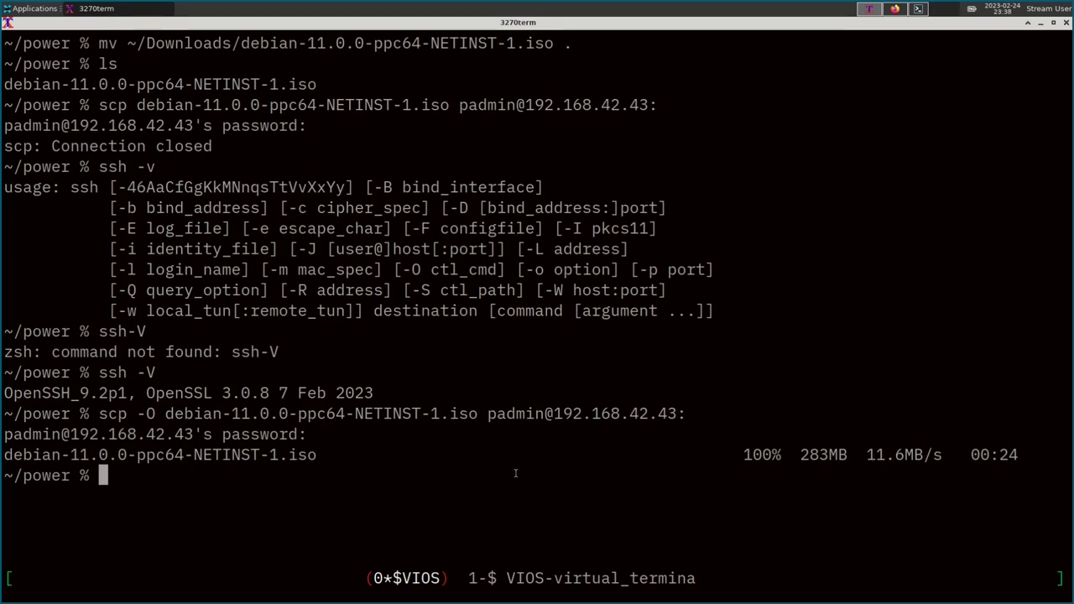
pyautogui.moveTo(271, 454); pyautogui.dragTo(157, 395)
# SSH into the VIOS at 192.168.42.43 as padmin, retrying after the first login failed.
pyautogui.click(173, 503)
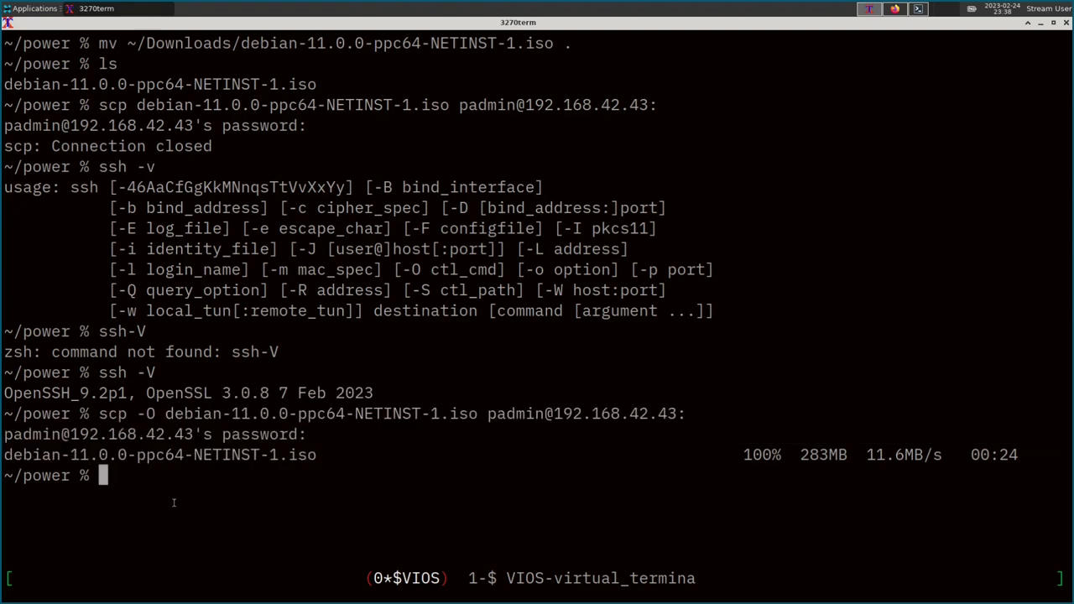
pyautogui.write('ssh ')
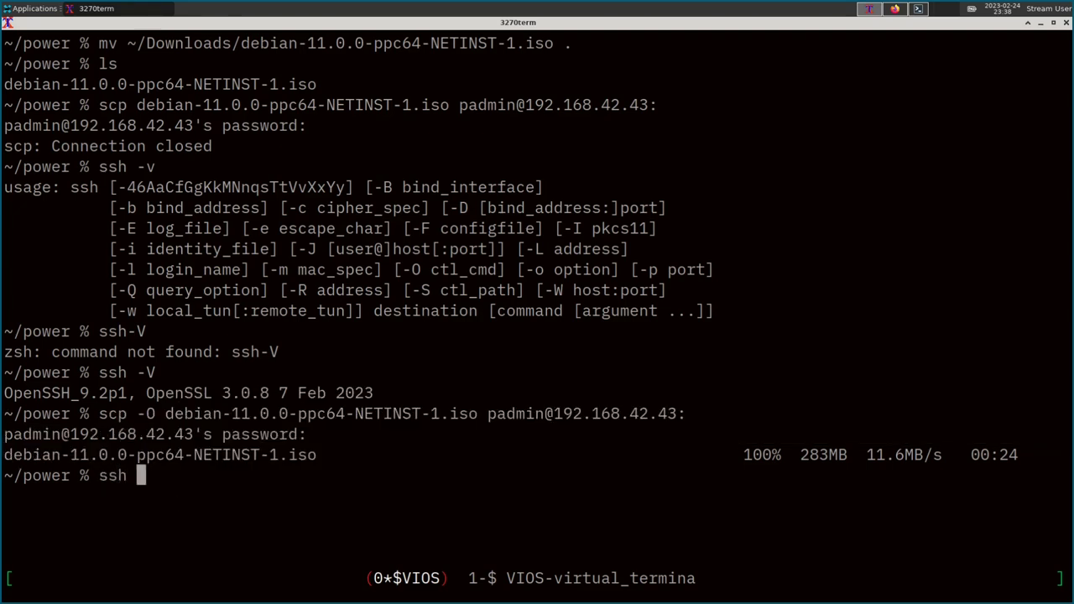
pyautogui.write('192.168.42.')
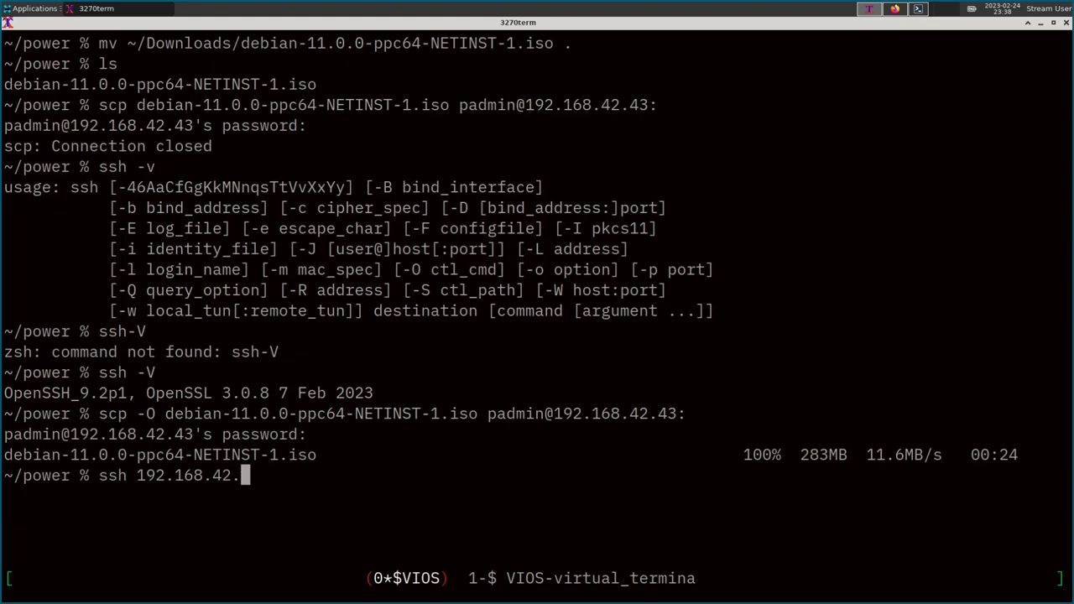
pyautogui.write('43')
pyautogui.press('Return')
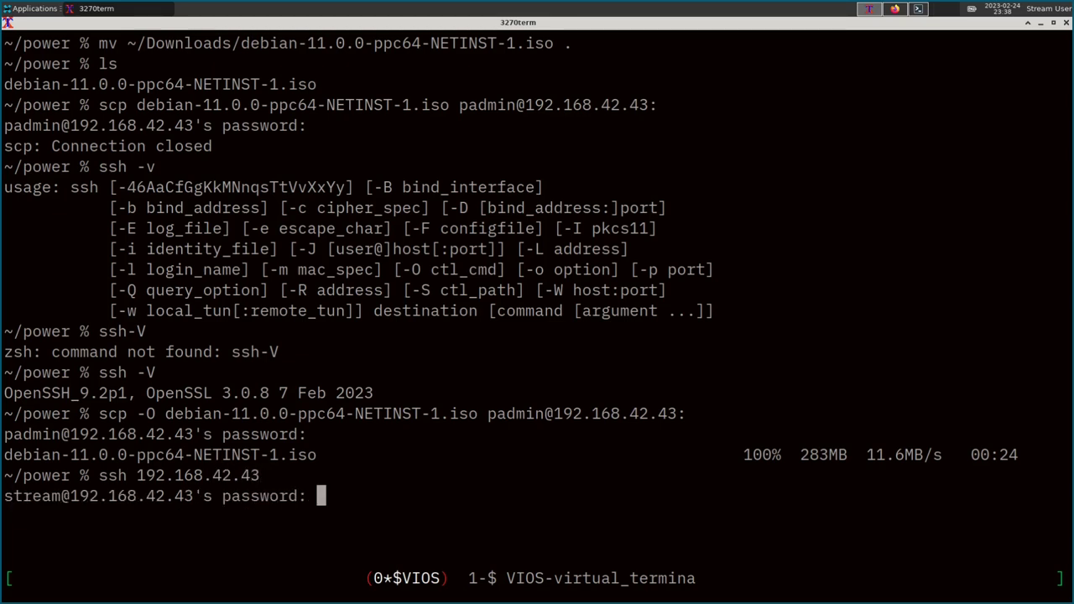
pyautogui.press('Return')
pyautogui.hotkey('ctrl', 'c')
pyautogui.press('Up')
pyautogui.press('Left')
pyautogui.press('Left')
pyautogui.press('Left')
pyautogui.press('Left')
pyautogui.press('Left')
pyautogui.press('Left')
pyautogui.press('Left')
pyautogui.press('Left')
pyautogui.press('Left')
pyautogui.press('Left')
pyautogui.press('Left')
pyautogui.press('Left')
pyautogui.press('Left')
pyautogui.press('Left')
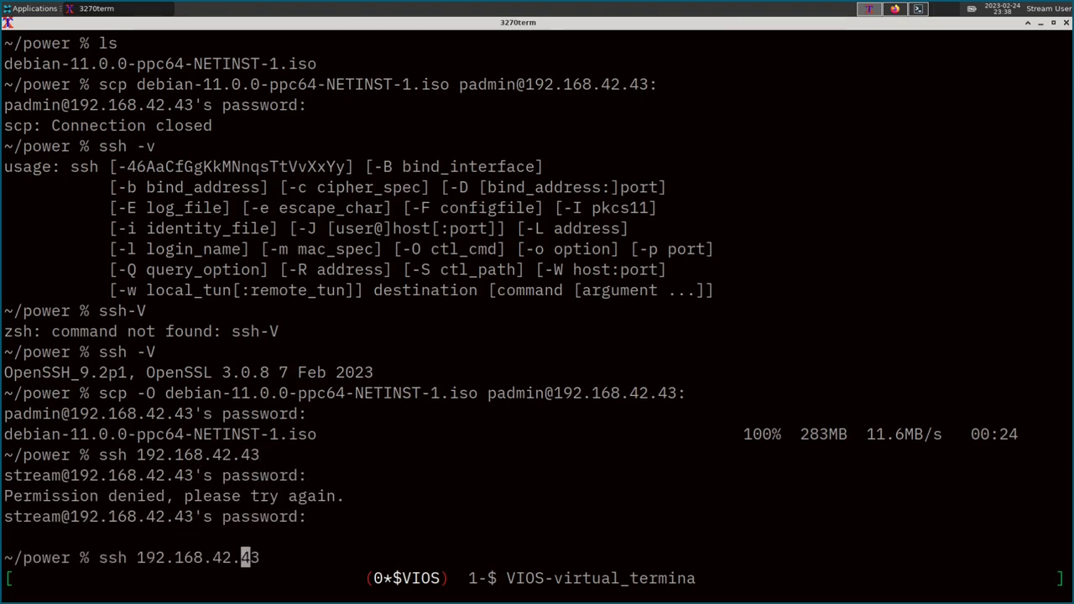
pyautogui.write('padmin@')
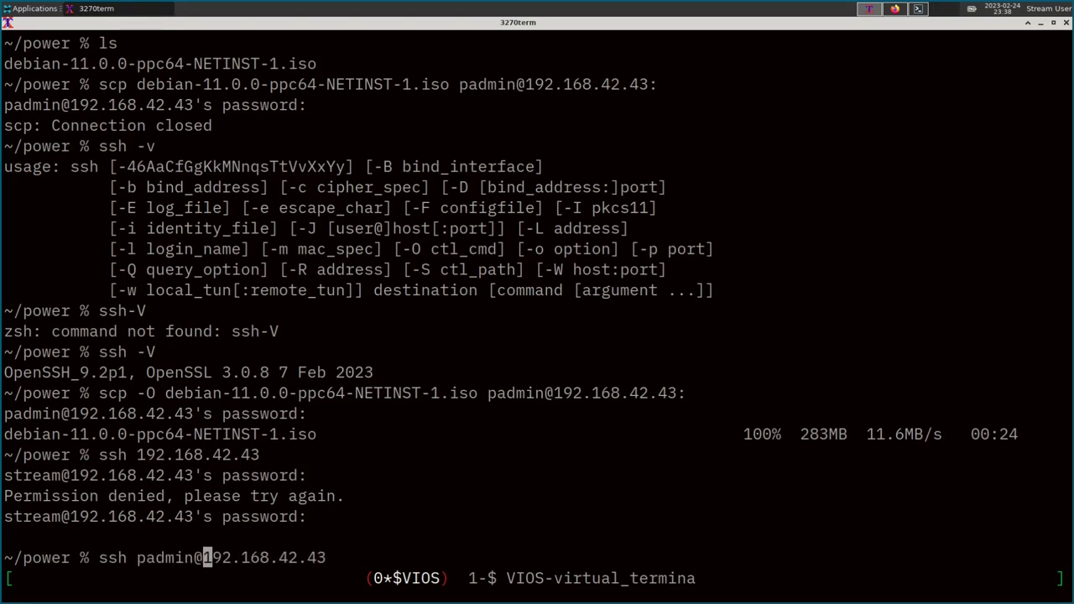
pyautogui.press('Return')
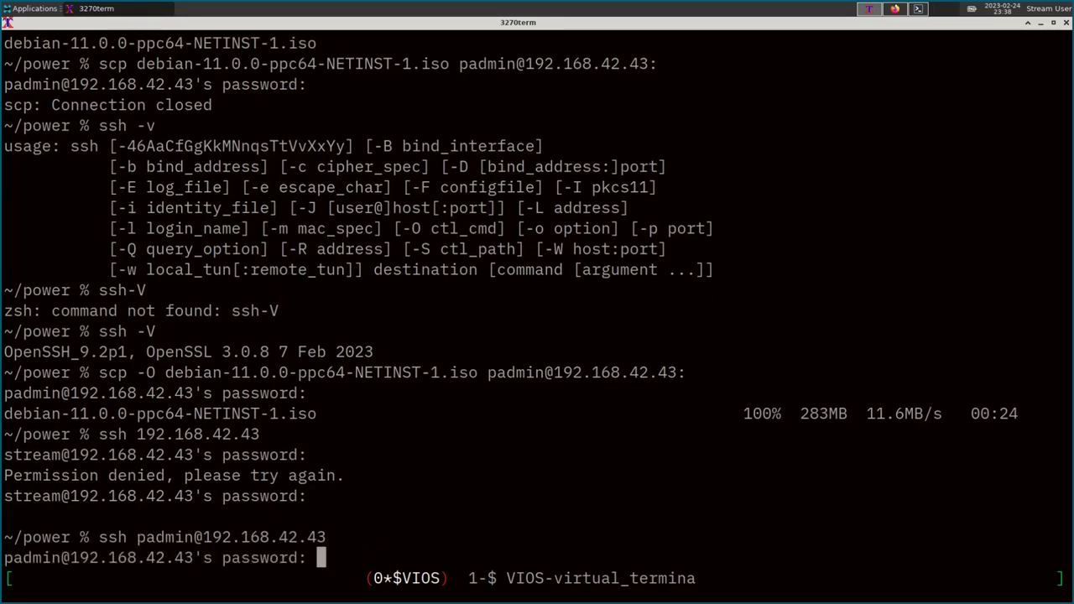
pyautogui.press('Return')
# List the VIOS home directory to confirm debian-11.0.0-ppc64-NETINST-1.iso is there.
pyautogui.write('ls')
pyautogui.press('Return')
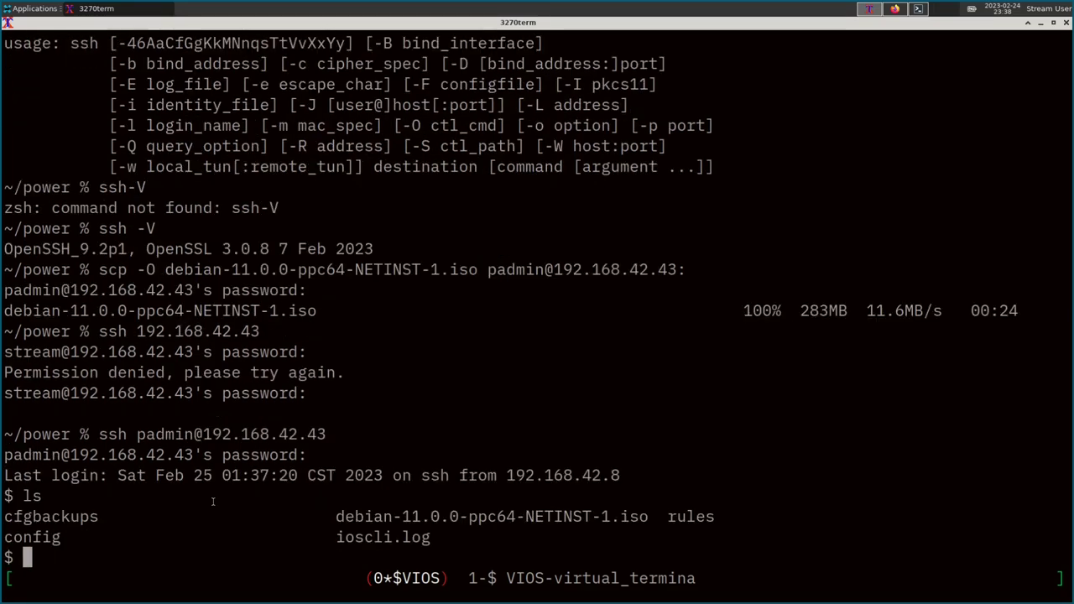
pyautogui.moveTo(327, 517); pyautogui.dragTo(655, 517)
pyautogui.write('lsrep')
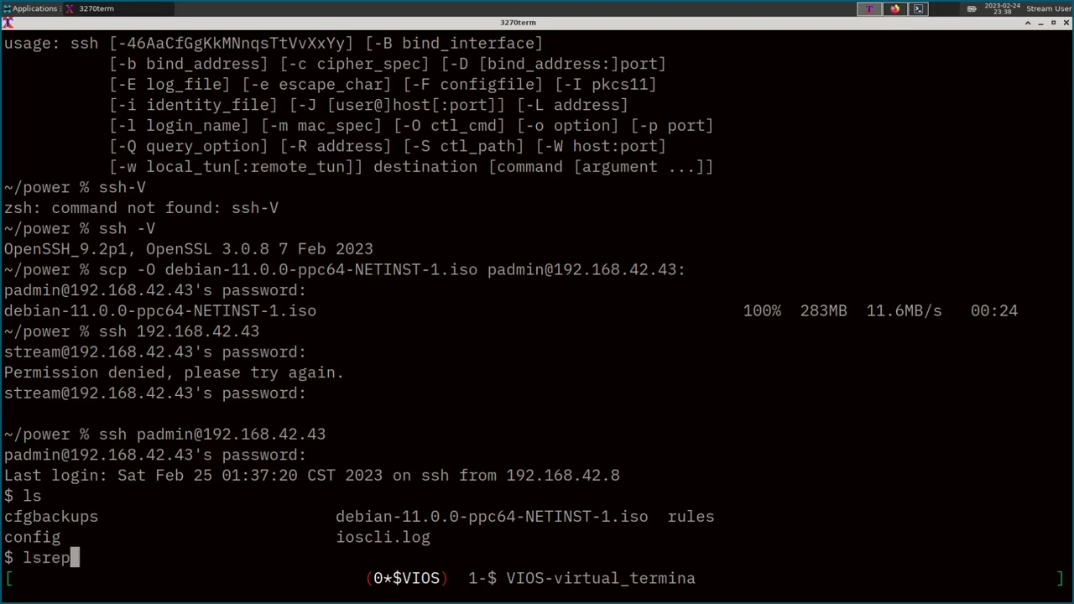
# Run lsrep: 25495 MB repository, all free, in rootvg with 343552 of 398848 free.
pyautogui.press('Return')
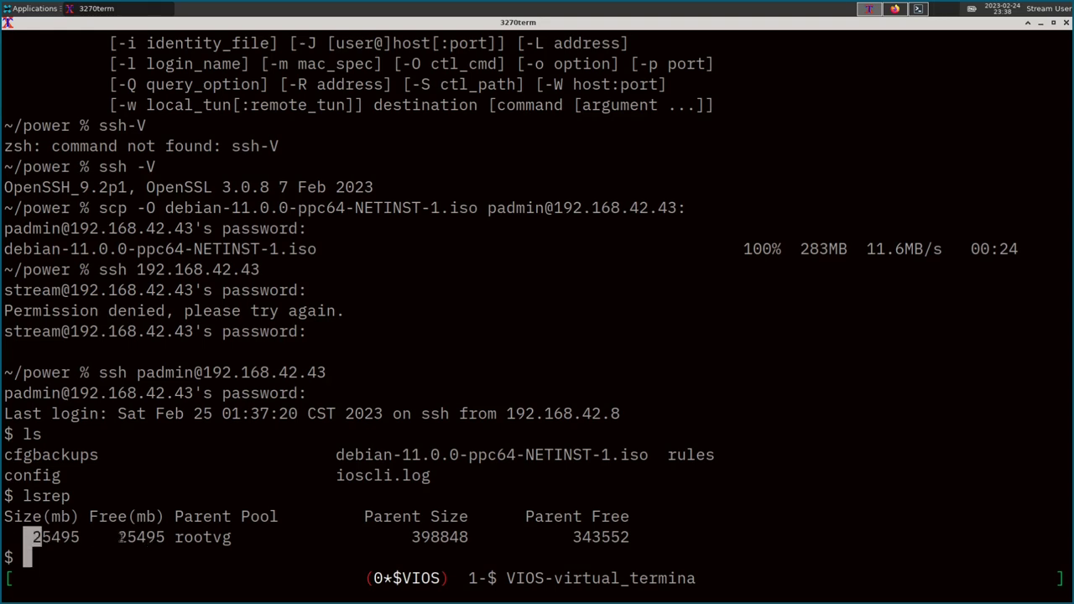
pyautogui.moveTo(109, 537); pyautogui.dragTo(265, 537)
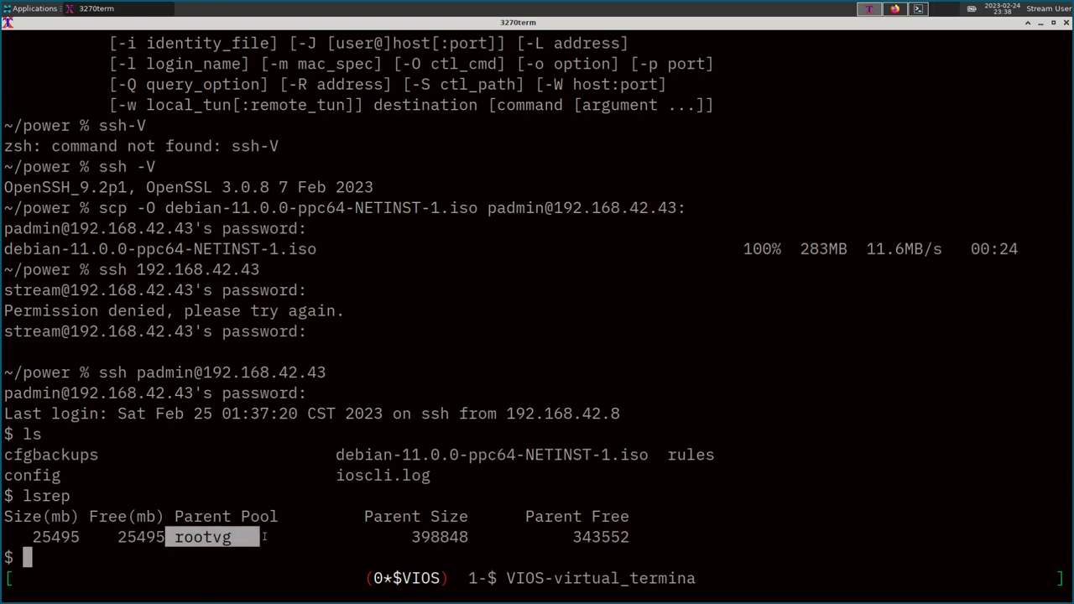
pyautogui.click(240, 538)
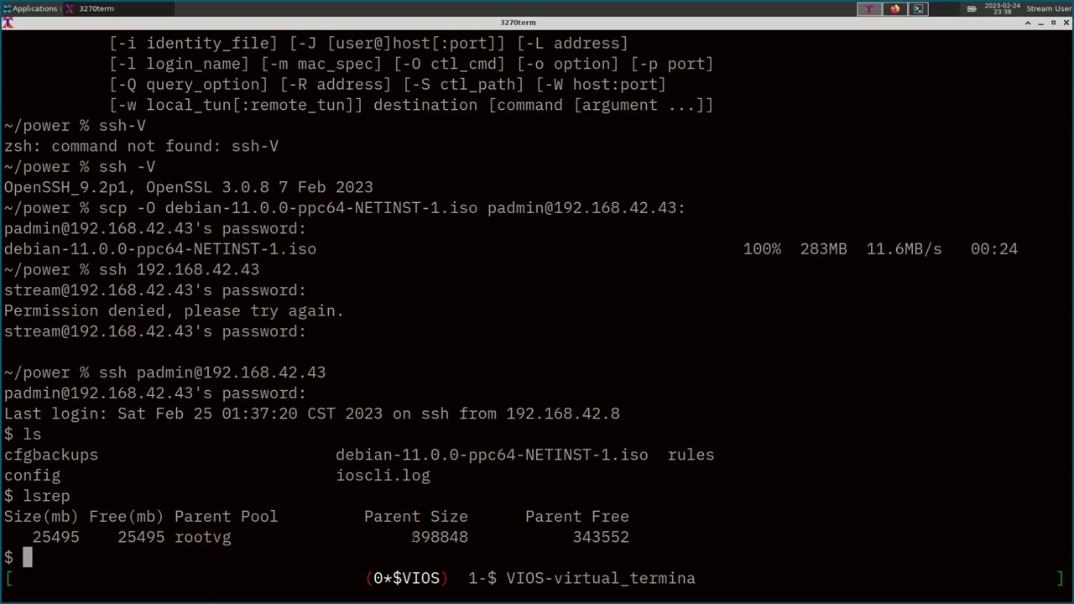
pyautogui.moveTo(405, 537); pyautogui.dragTo(445, 537)
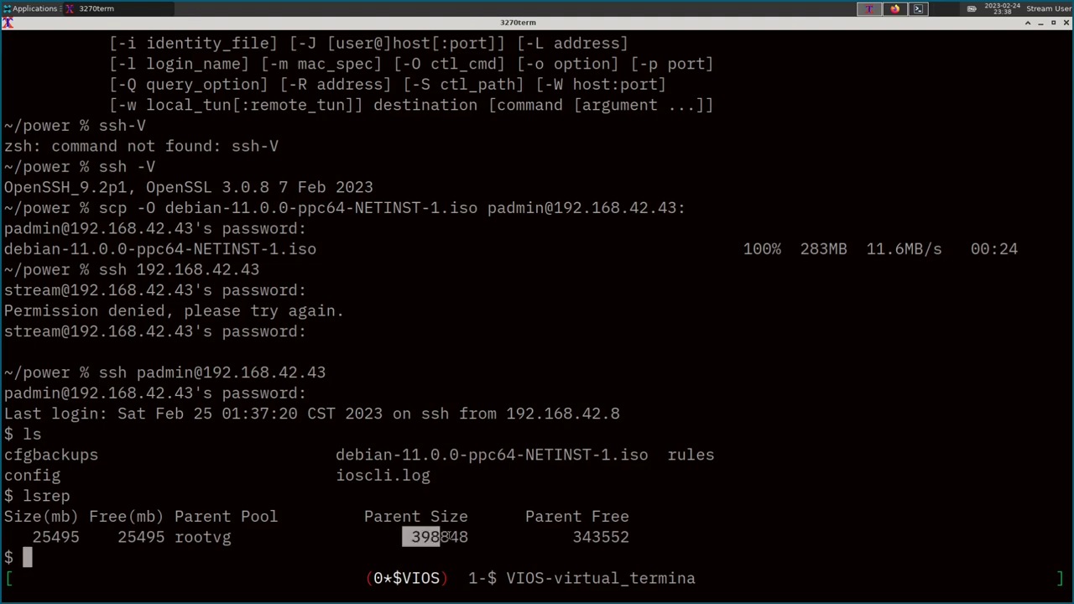
pyautogui.click(166, 561)
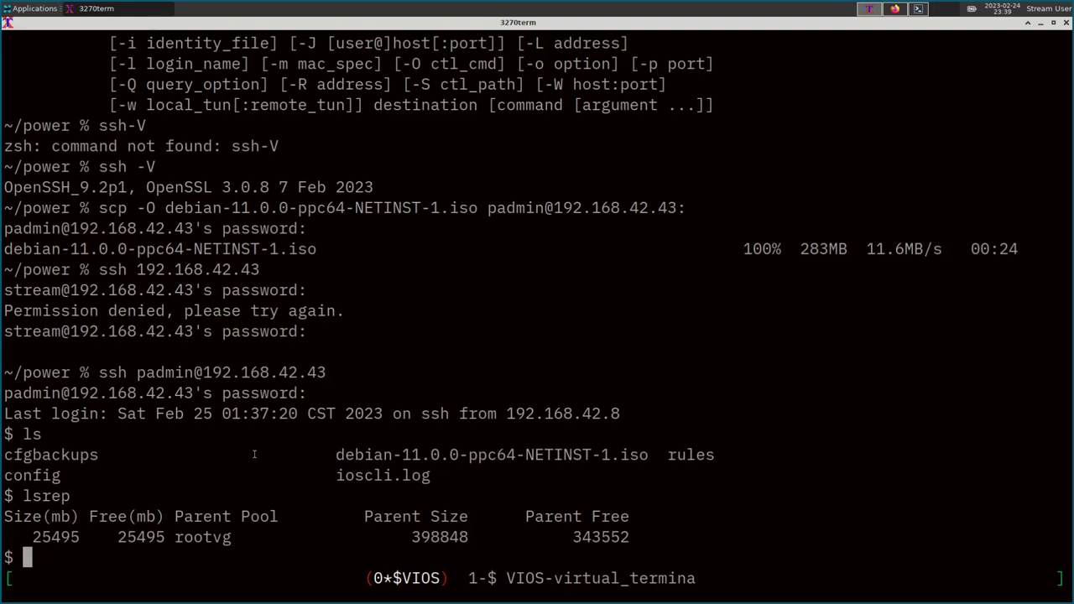
pyautogui.write('help mkvopt')
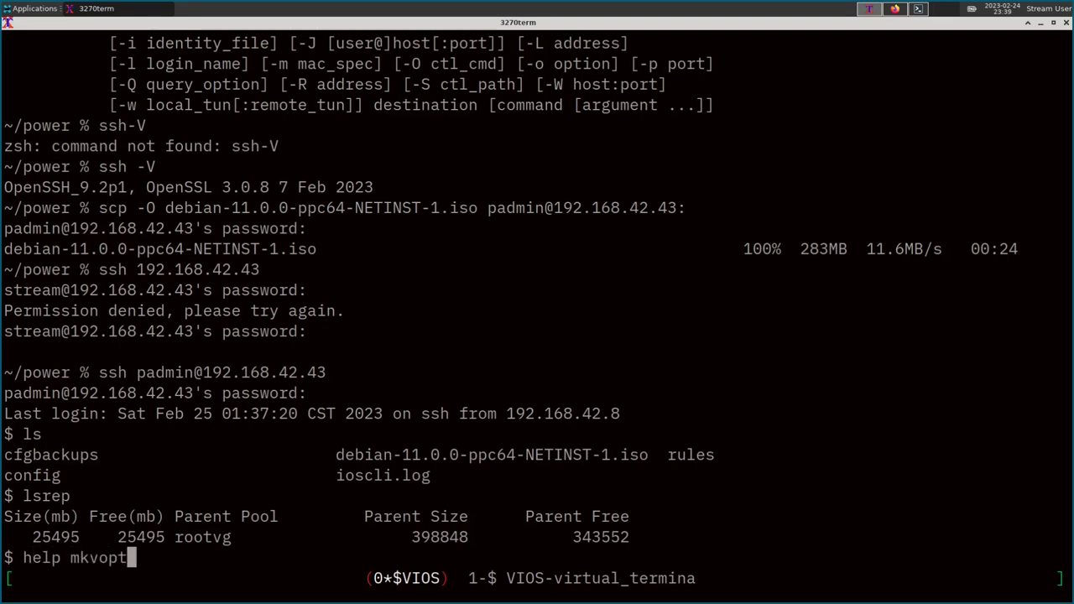
# Display the mkvopt help and review its description of virtual optical disks in the repository.
pyautogui.press('Return')
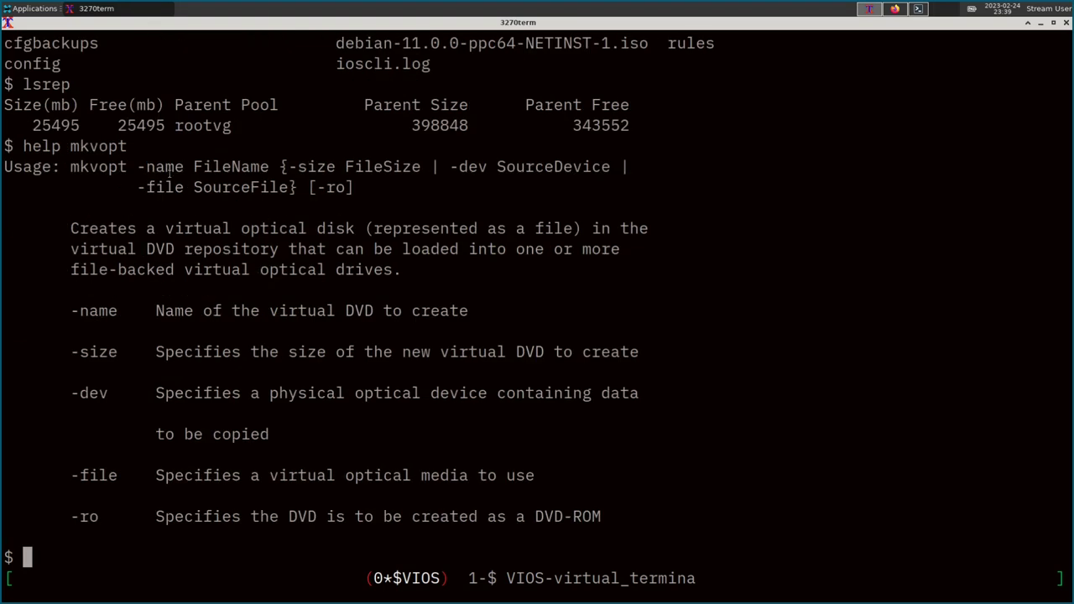
pyautogui.moveTo(98, 228); pyautogui.dragTo(324, 223)
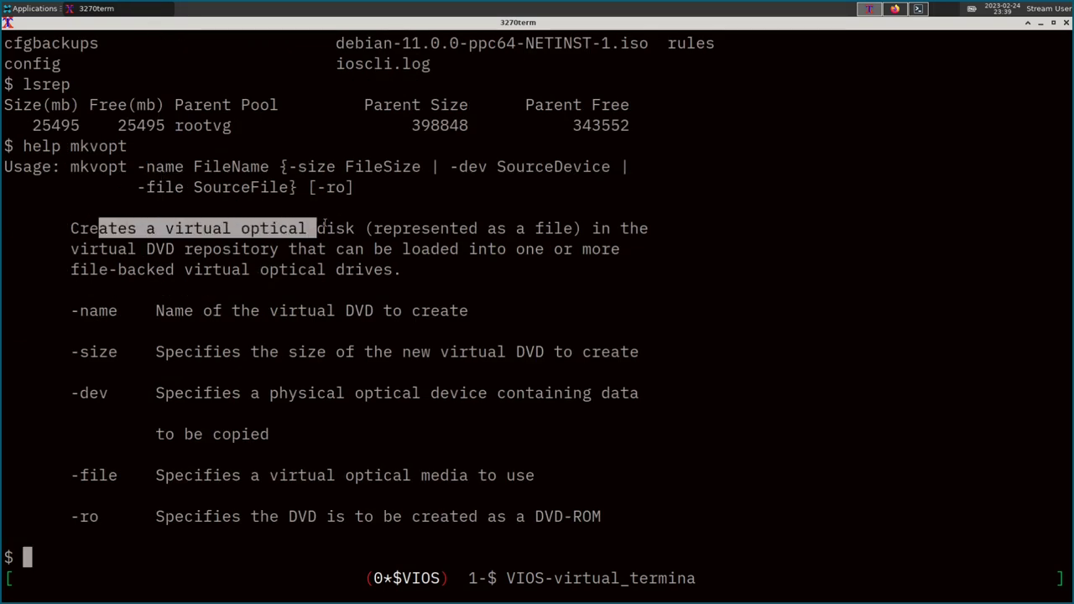
pyautogui.moveTo(98, 249); pyautogui.dragTo(464, 248)
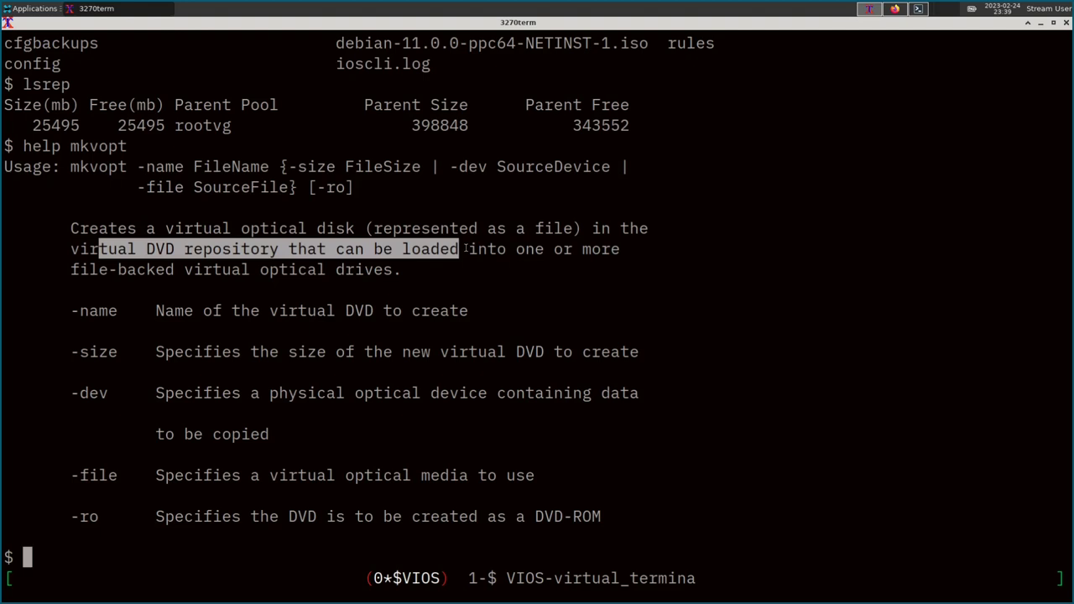
pyautogui.click(322, 229)
pyautogui.moveTo(64, 167); pyautogui.dragTo(329, 167)
pyautogui.click(344, 43)
pyautogui.moveTo(339, 42); pyautogui.dragTo(639, 43)
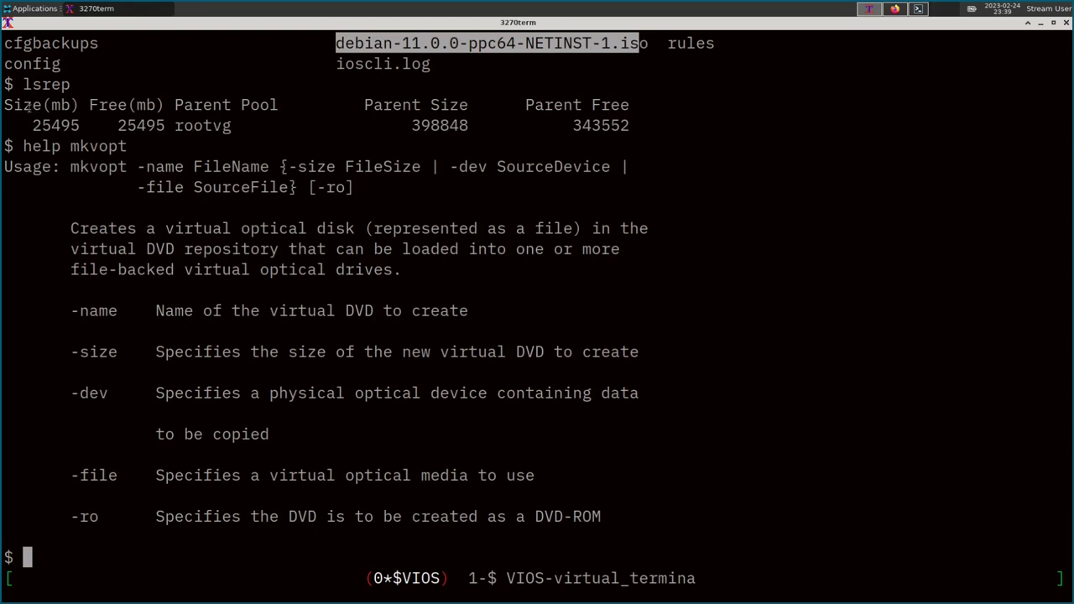
pyautogui.moveTo(7, 105); pyautogui.dragTo(93, 128)
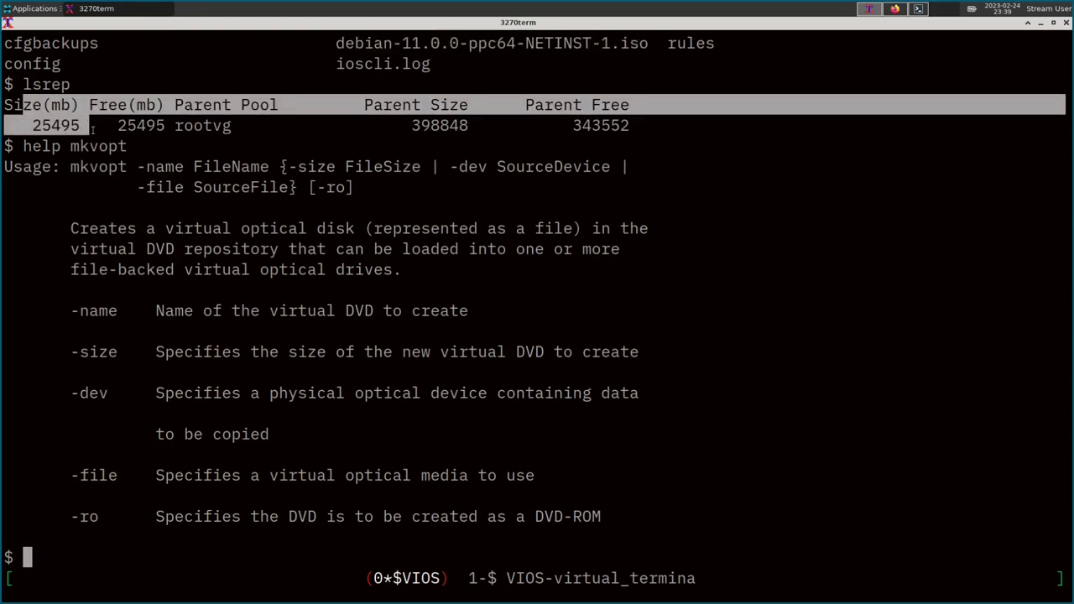
pyautogui.click(93, 129)
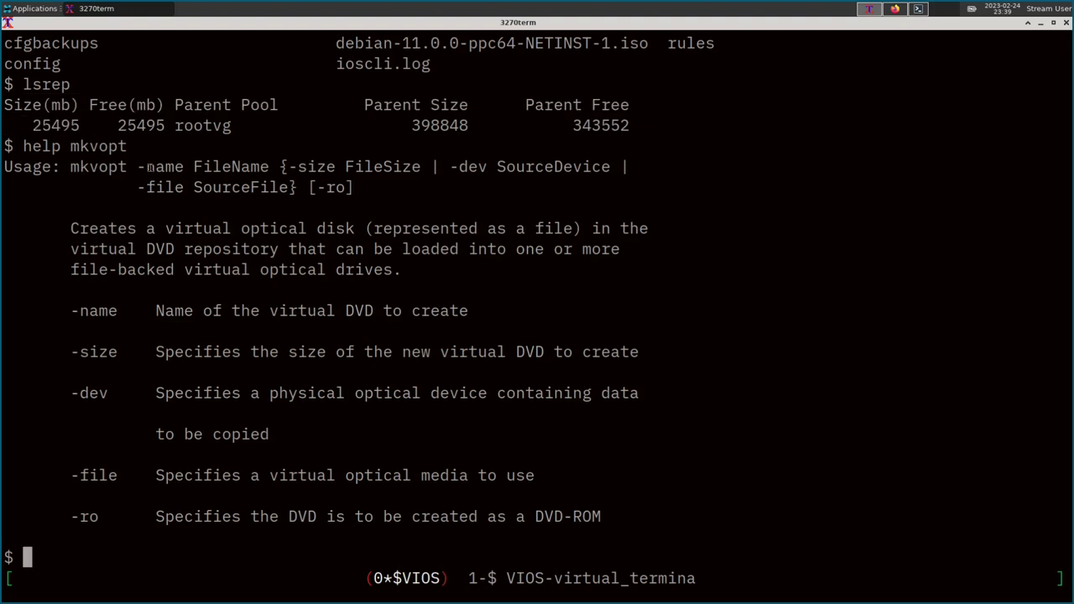
# Review the mkvopt -name, -file and -ro options against the Debian ISO file name.
pyautogui.moveTo(138, 166); pyautogui.dragTo(271, 166)
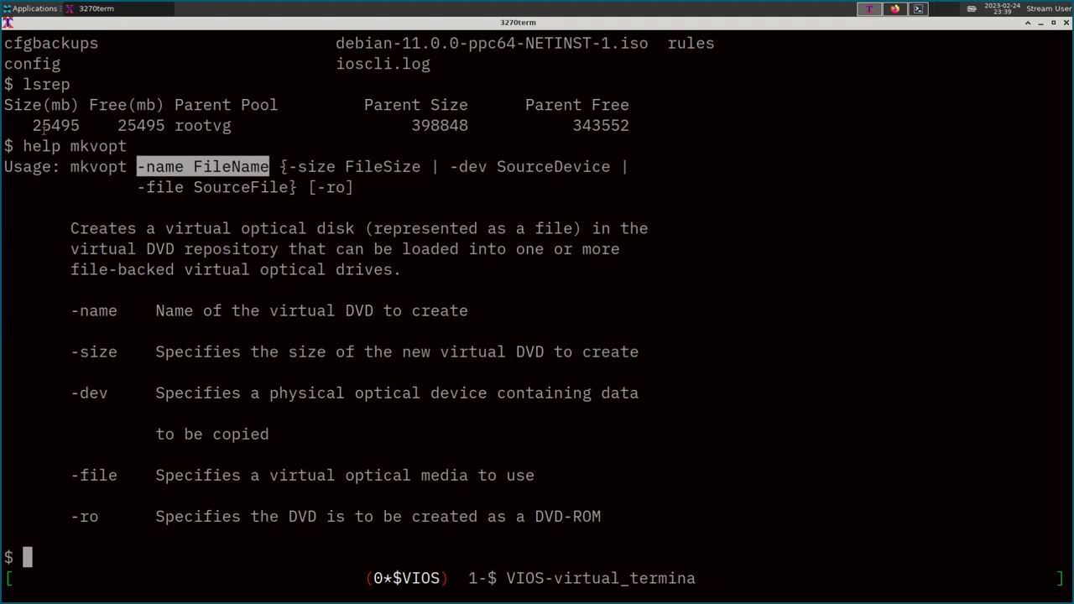
pyautogui.moveTo(42, 109); pyautogui.dragTo(89, 126)
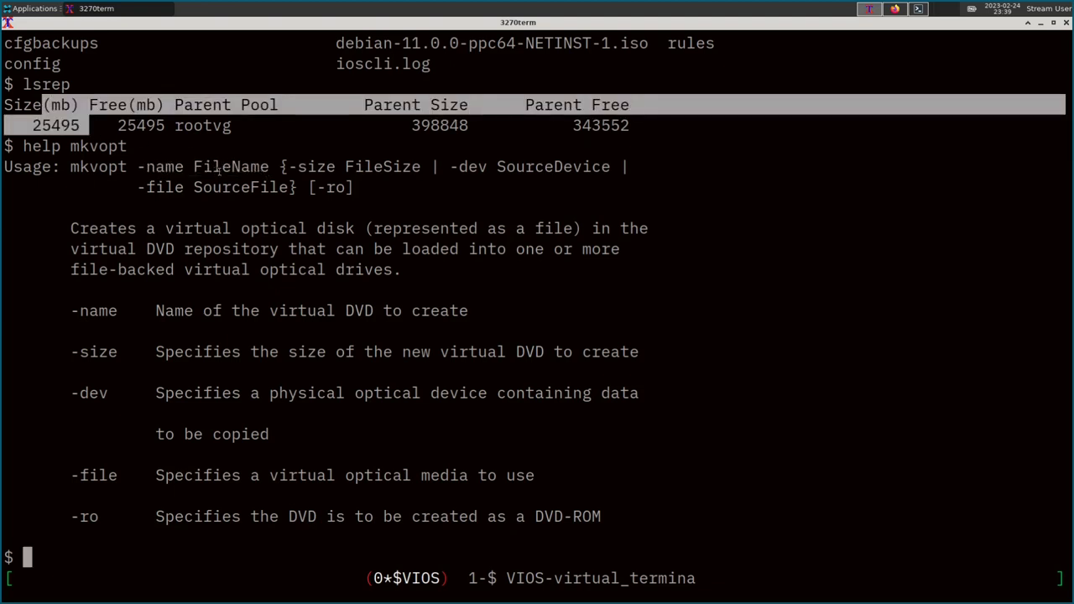
pyautogui.moveTo(180, 166); pyautogui.dragTo(249, 167)
pyautogui.doubleClick(220, 166)
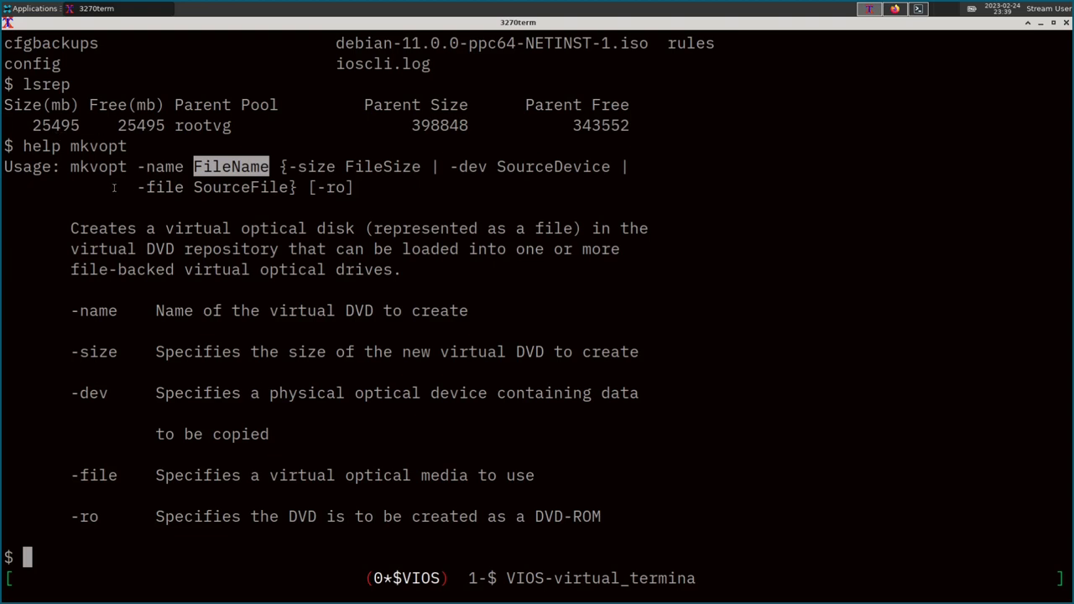
pyautogui.moveTo(127, 189); pyautogui.dragTo(291, 188)
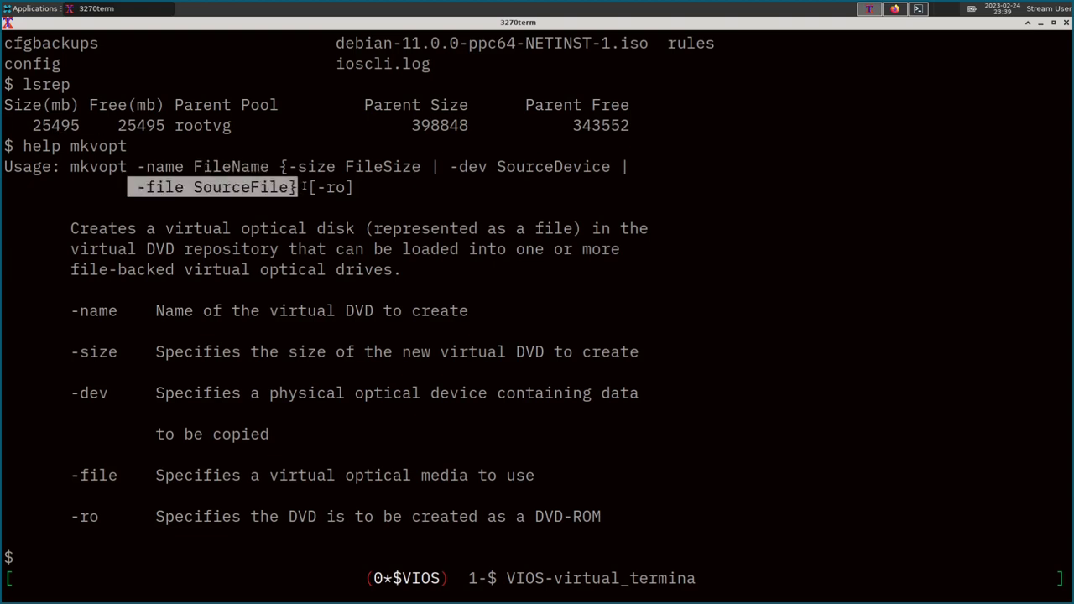
pyautogui.moveTo(331, 44); pyautogui.dragTo(653, 33)
pyautogui.hotkey('ctrl', 'c')
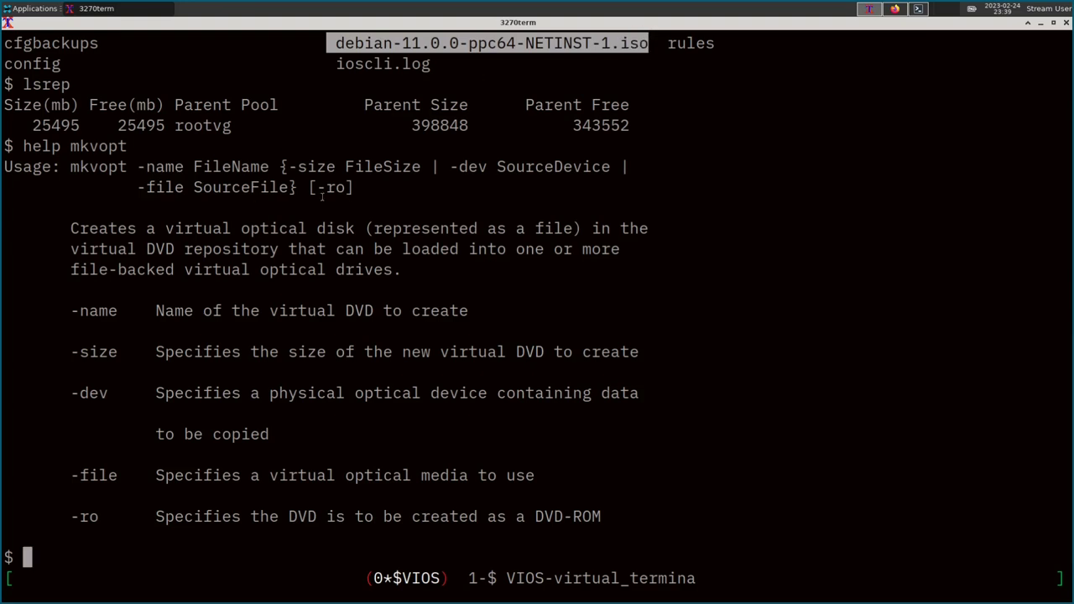
pyautogui.moveTo(362, 188); pyautogui.dragTo(317, 188)
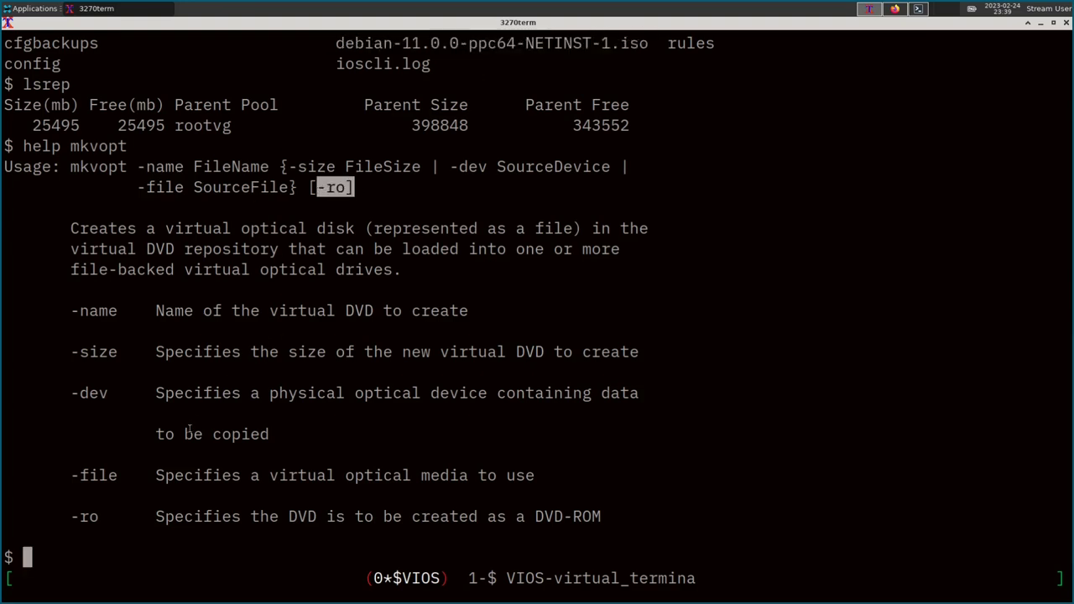
pyautogui.moveTo(183, 518); pyautogui.dragTo(440, 518)
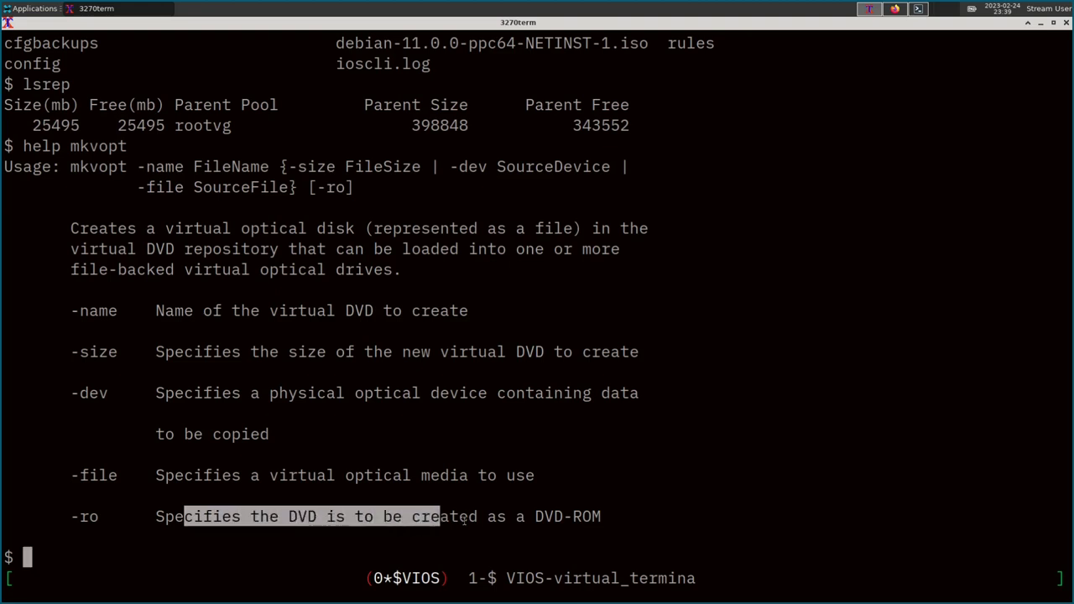
pyautogui.click(445, 424)
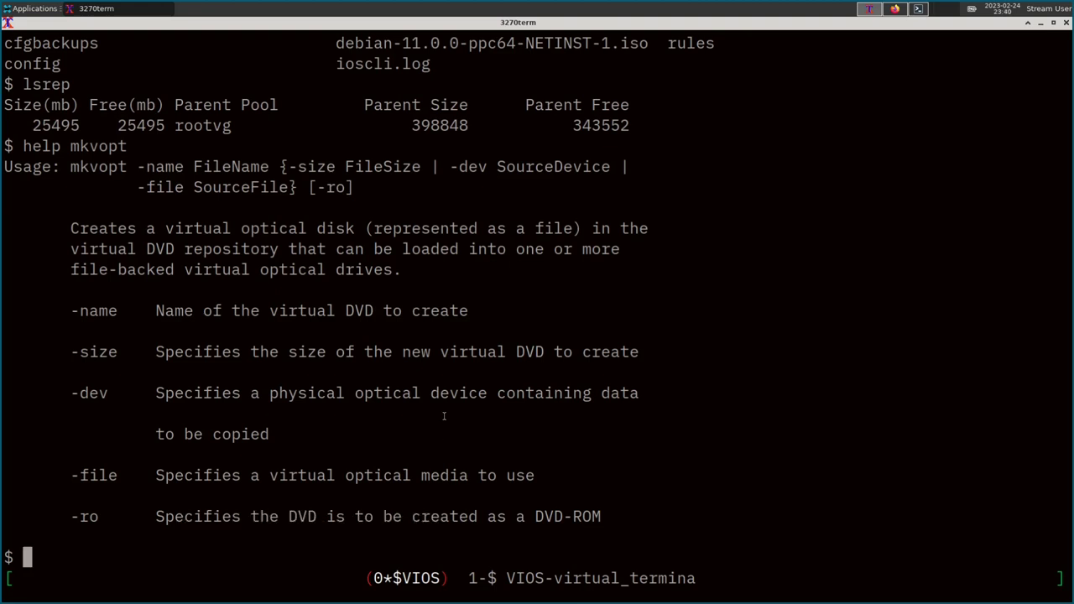
# Run 'mkvopt -name debian11 -ro -file debian-11.0.0-ppc64-NETINST-1.iso' to create the virtual DVD.
pyautogui.write('mkvopt -name ')
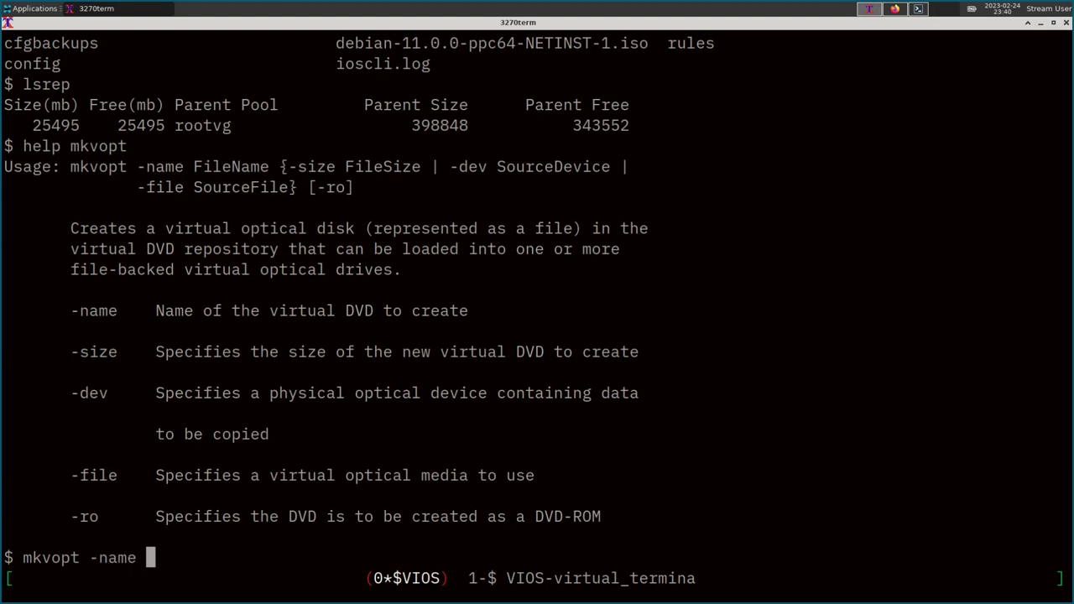
pyautogui.write('debian11')
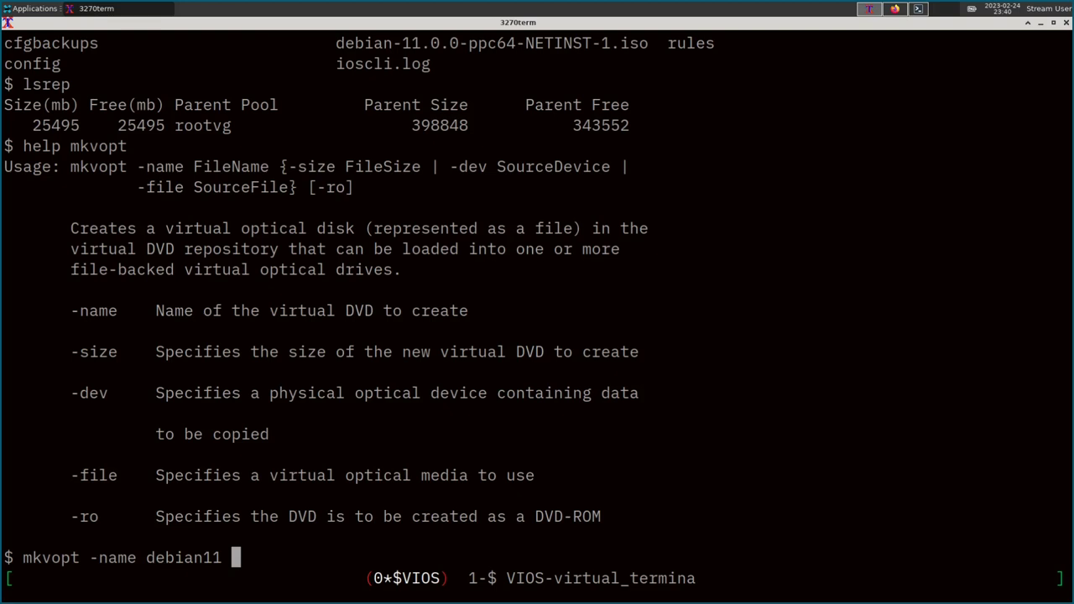
pyautogui.write('-ro -file')
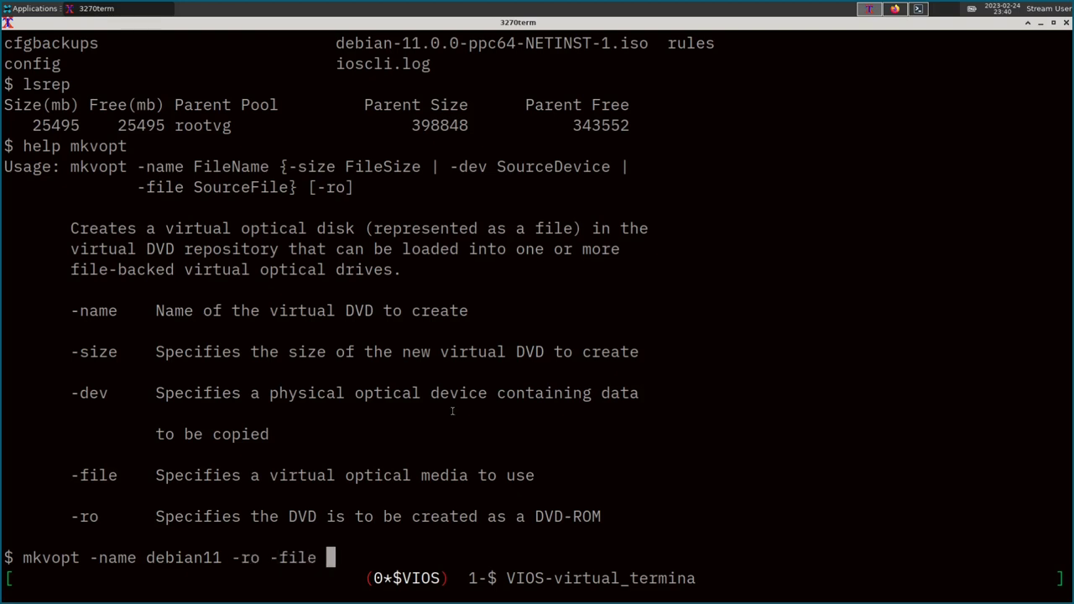
pyautogui.moveTo(336, 43); pyautogui.dragTo(650, 48)
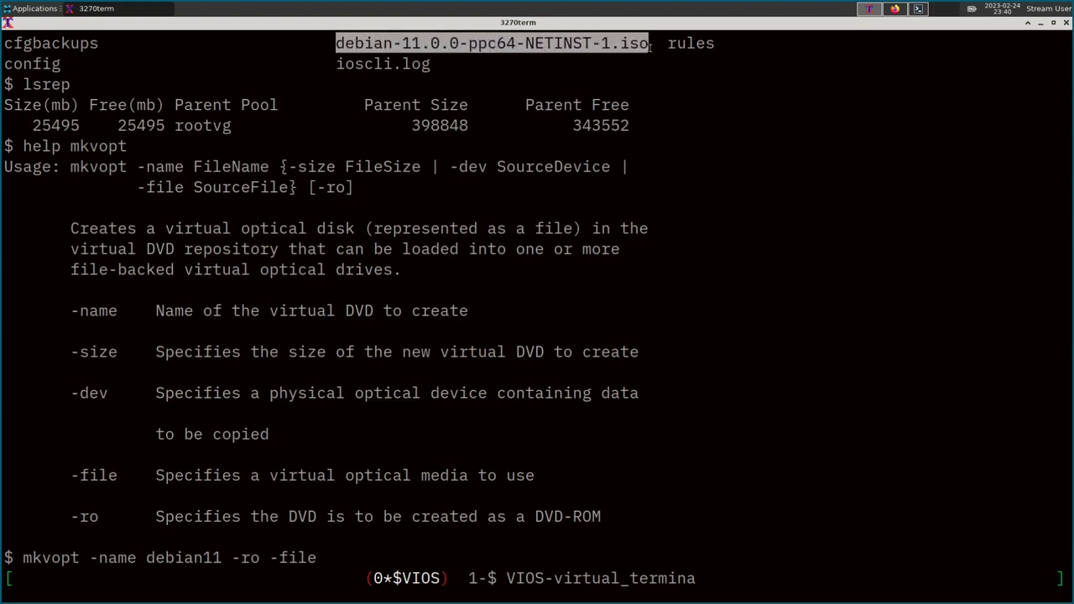
pyautogui.middleClick(406, 397)
pyautogui.press('Return')
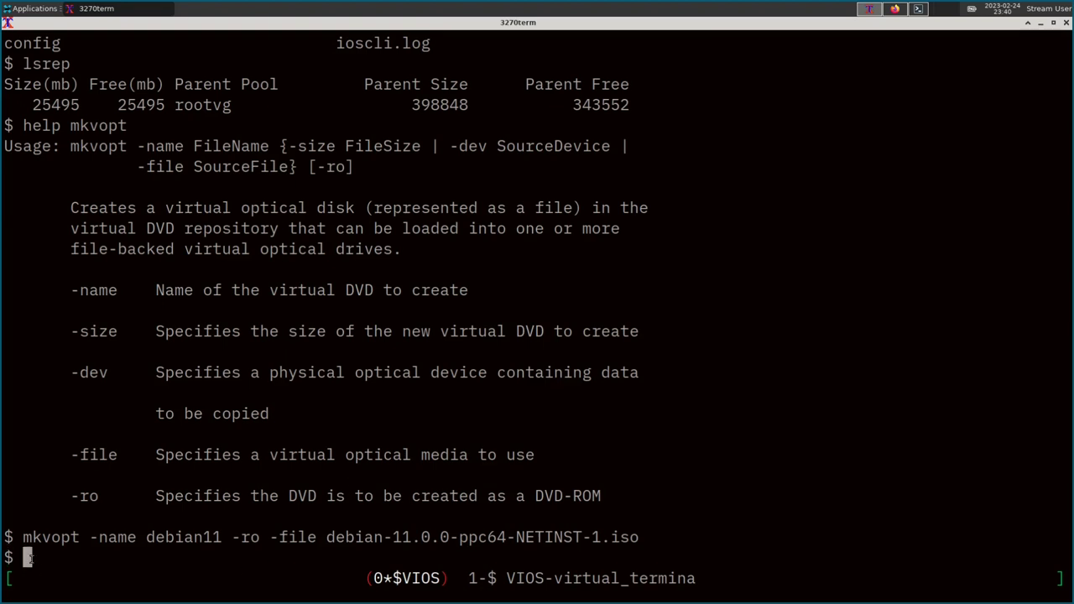
# Delete debian-11.0.0-ppc64-NETINST-1.iso from the VIOS home directory with rm.
pyautogui.write('rm')
pyautogui.doubleClick(392, 536)
pyautogui.middleClick(392, 478)
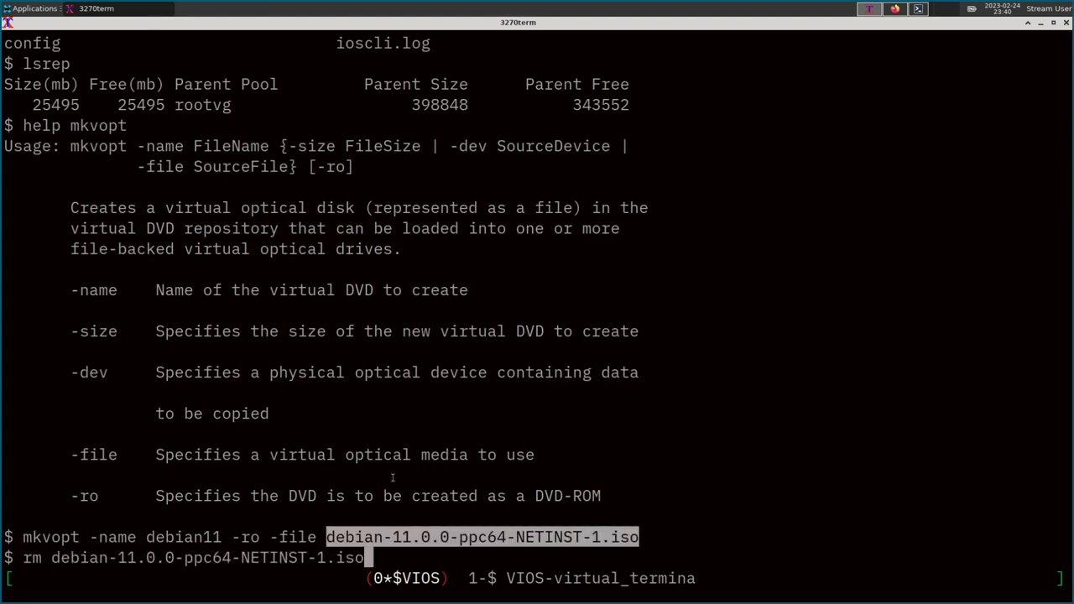
pyautogui.press('Return')
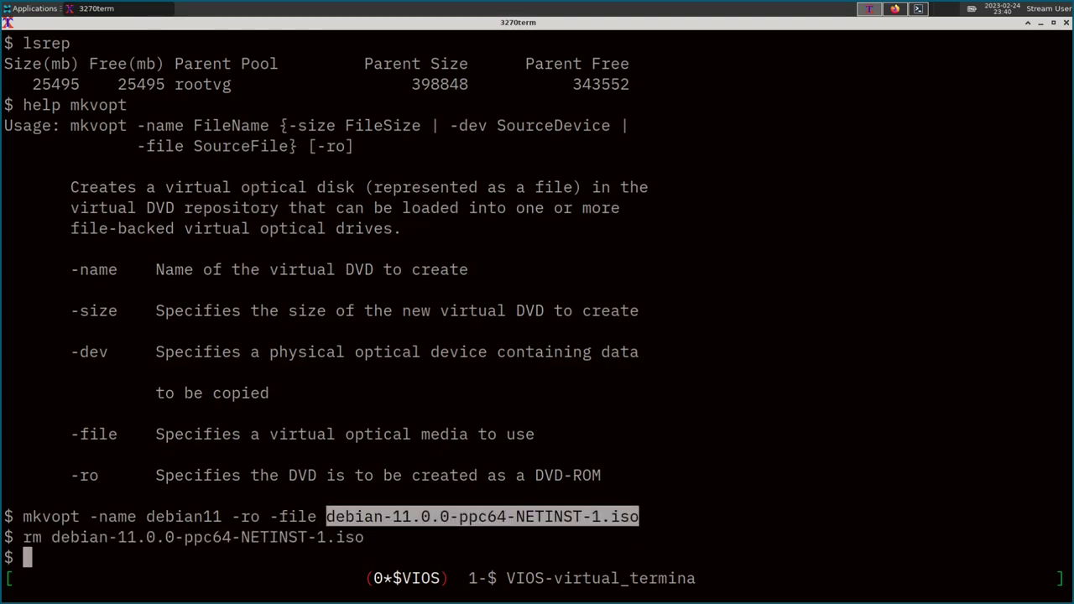
# Run lsrep: debian11 is 284 MB, read-only, no optical drive; 25212 of 25496 MB free.
pyautogui.write('lsrep')
pyautogui.press('Return')
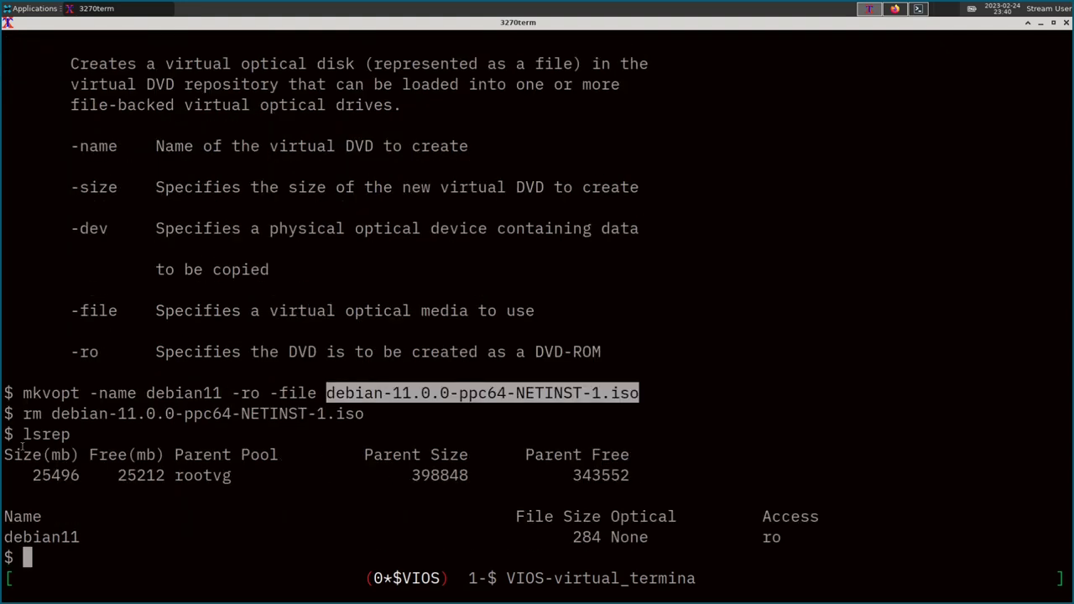
pyautogui.moveTo(32, 475); pyautogui.dragTo(231, 475)
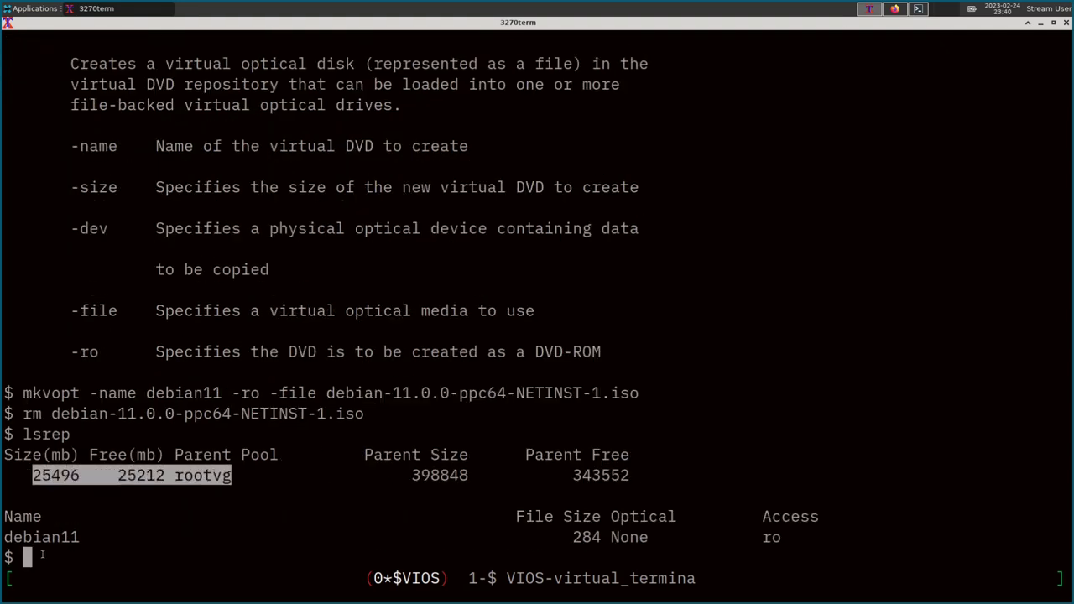
pyautogui.moveTo(4, 537); pyautogui.dragTo(93, 538)
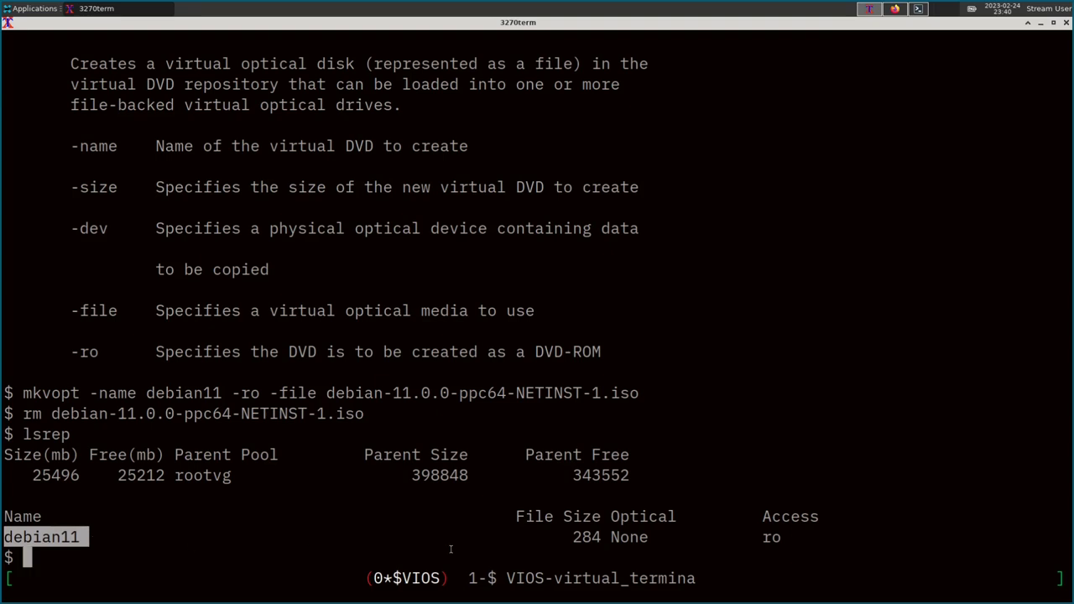
pyautogui.click(623, 537)
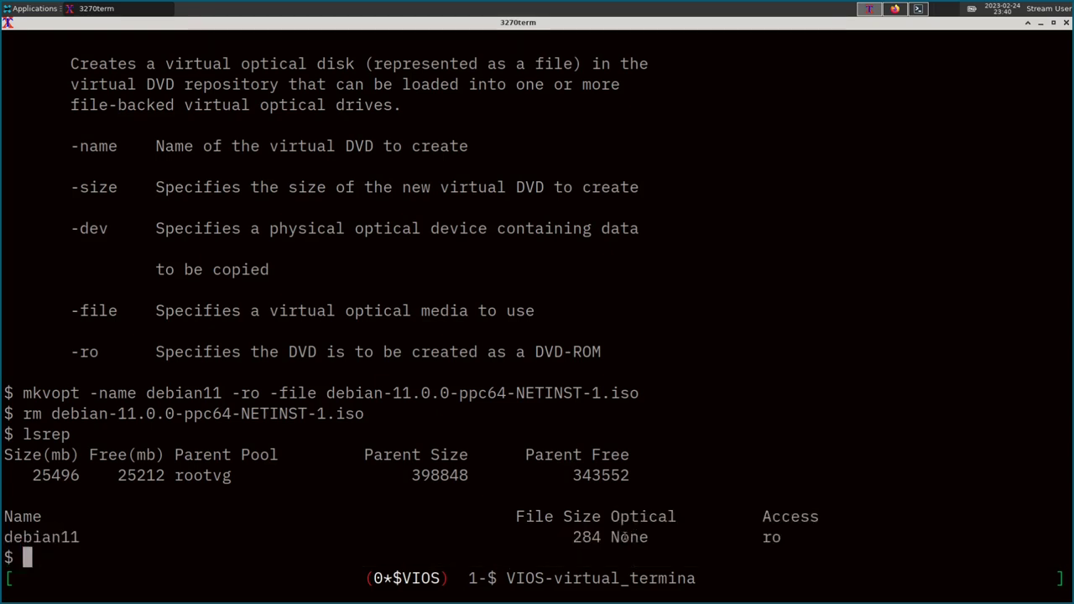
pyautogui.moveTo(611, 537); pyautogui.dragTo(659, 538)
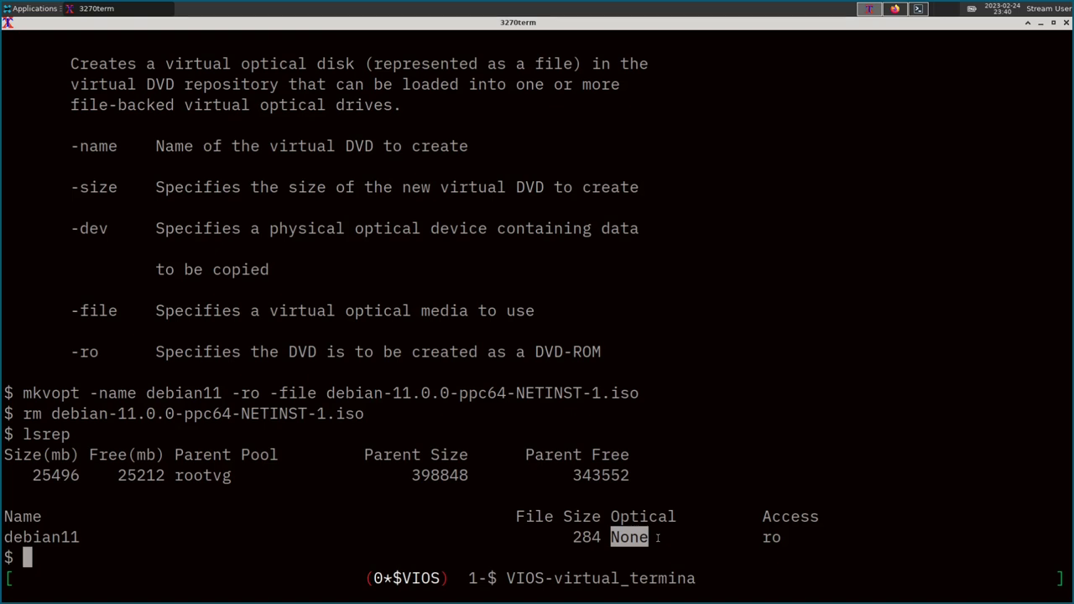
pyautogui.click(659, 538)
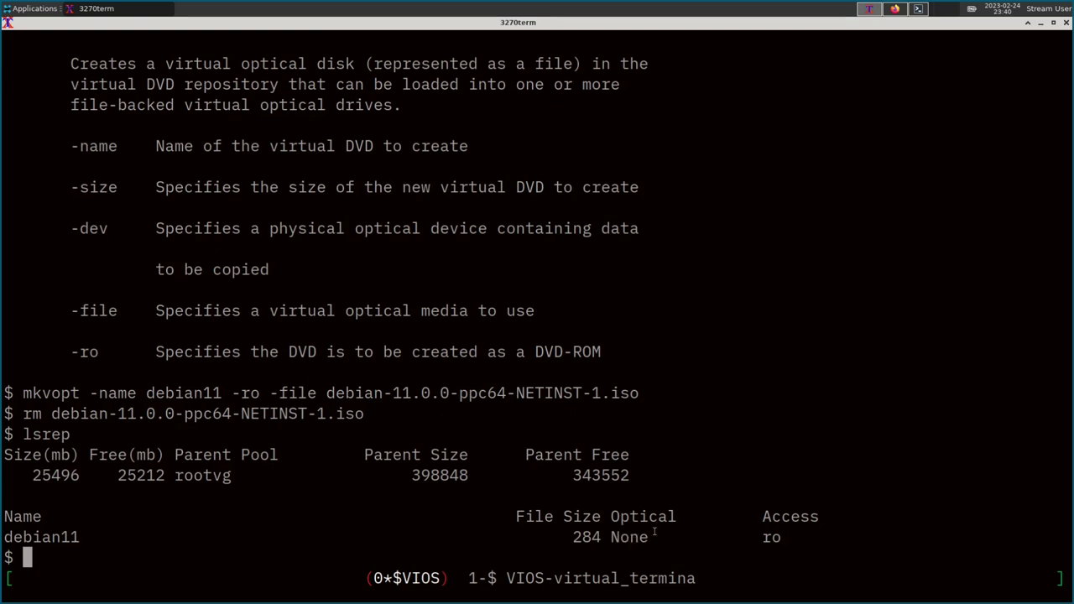
pyautogui.doubleClick(72, 539)
pyautogui.doubleClick(628, 538)
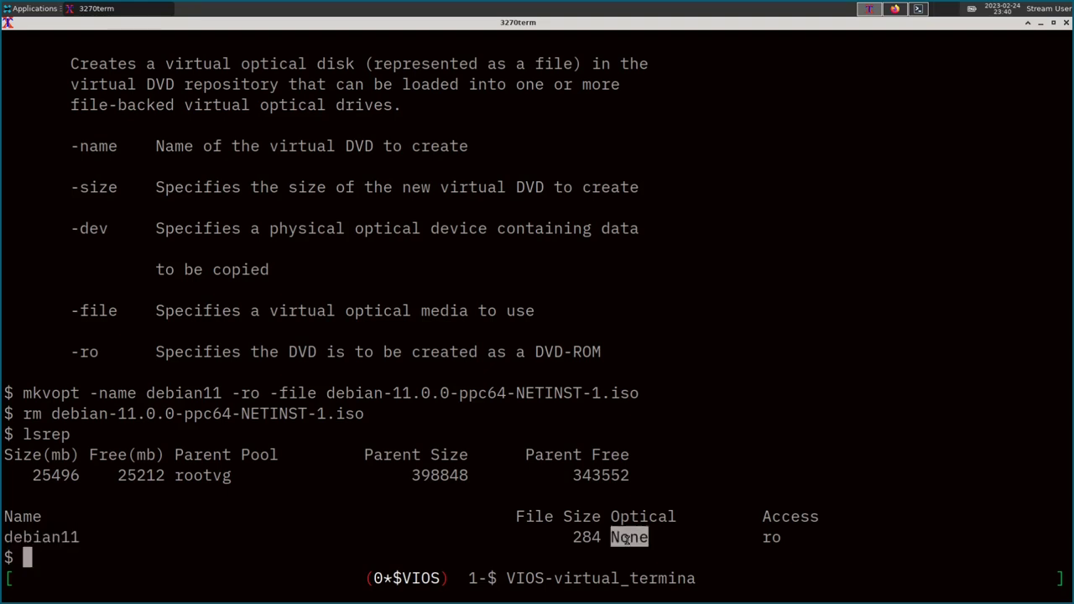
pyautogui.click(627, 539)
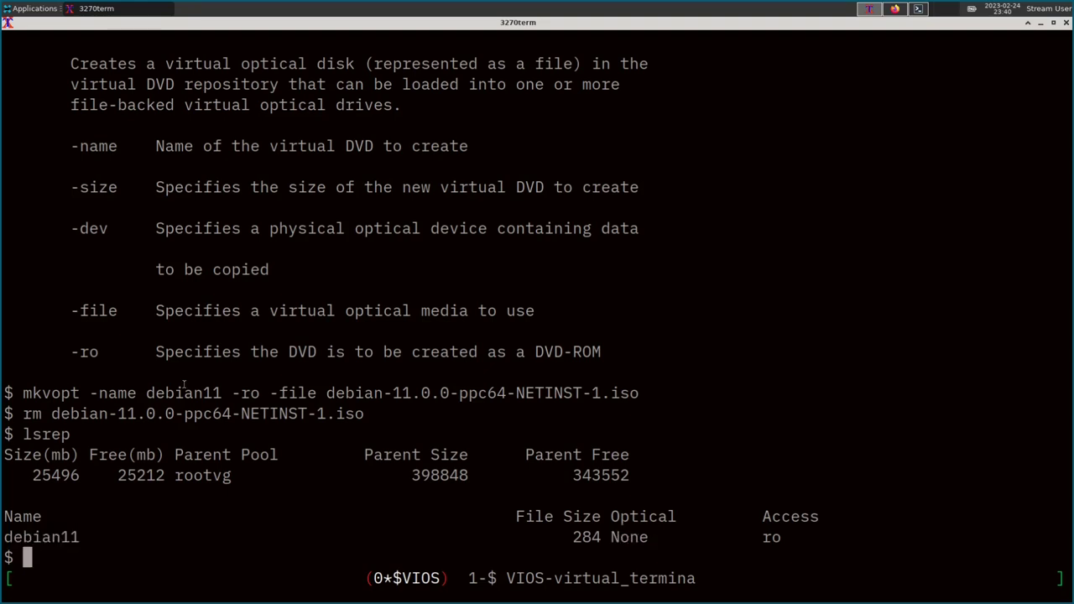
# Go to View/Modify Partitions in IVM and launch the Create Partition wizard.
pyautogui.click(895, 9)
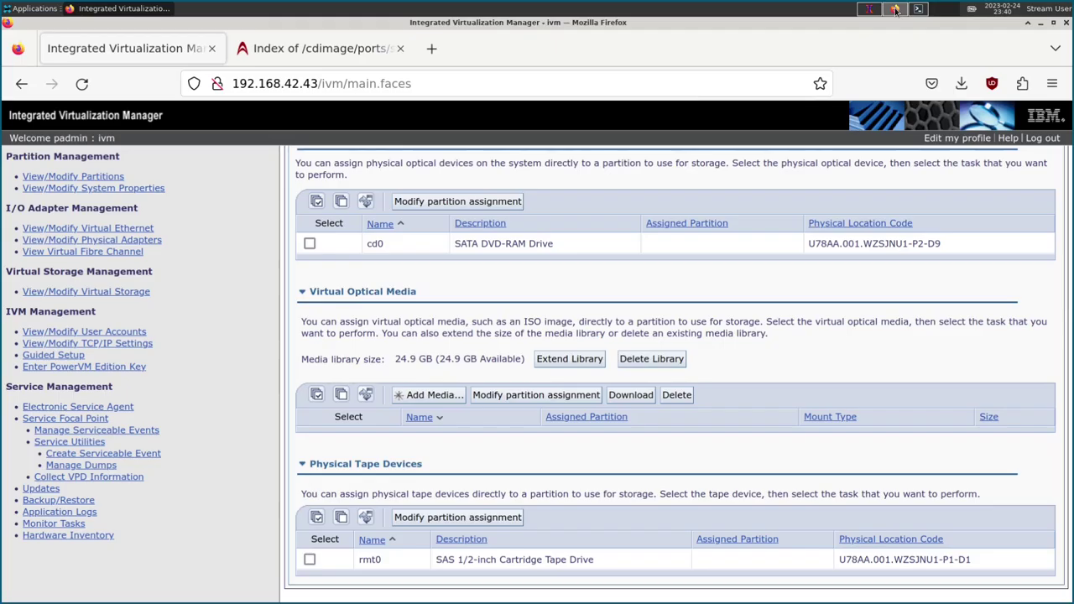
pyautogui.click(95, 178)
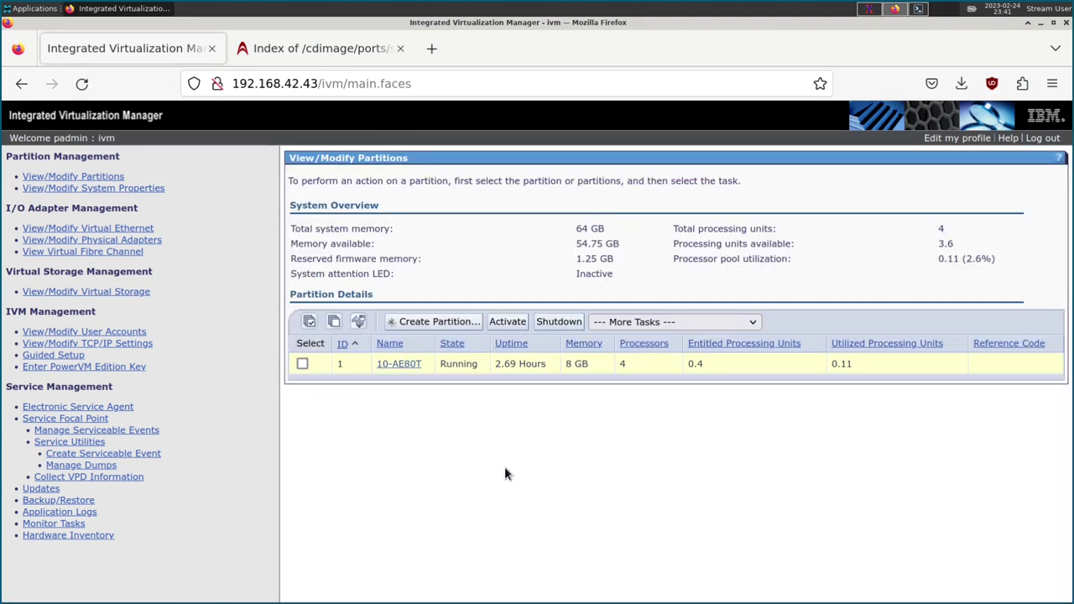
pyautogui.click(404, 324)
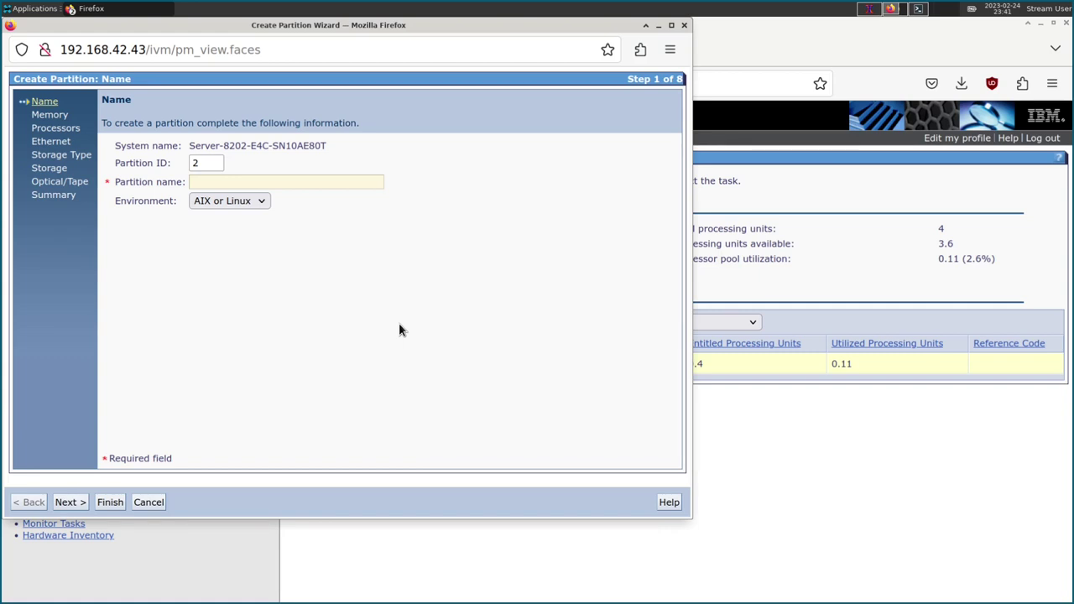
# Name partition ID 2 'debian' and keep its environment as AIX or Linux.
pyautogui.click(274, 182)
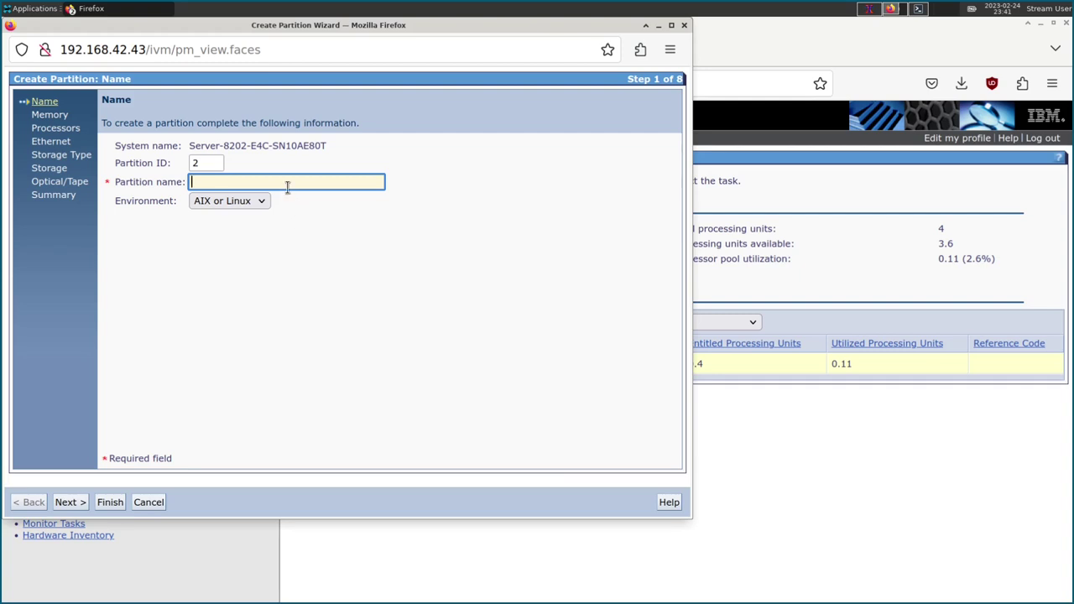
pyautogui.click(287, 187)
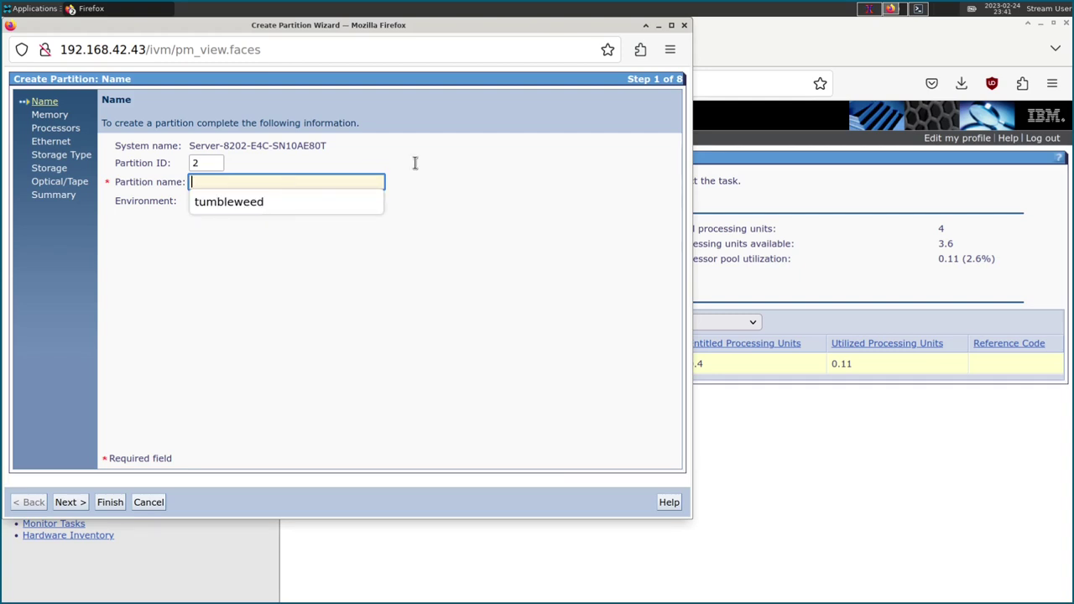
pyautogui.click(438, 186)
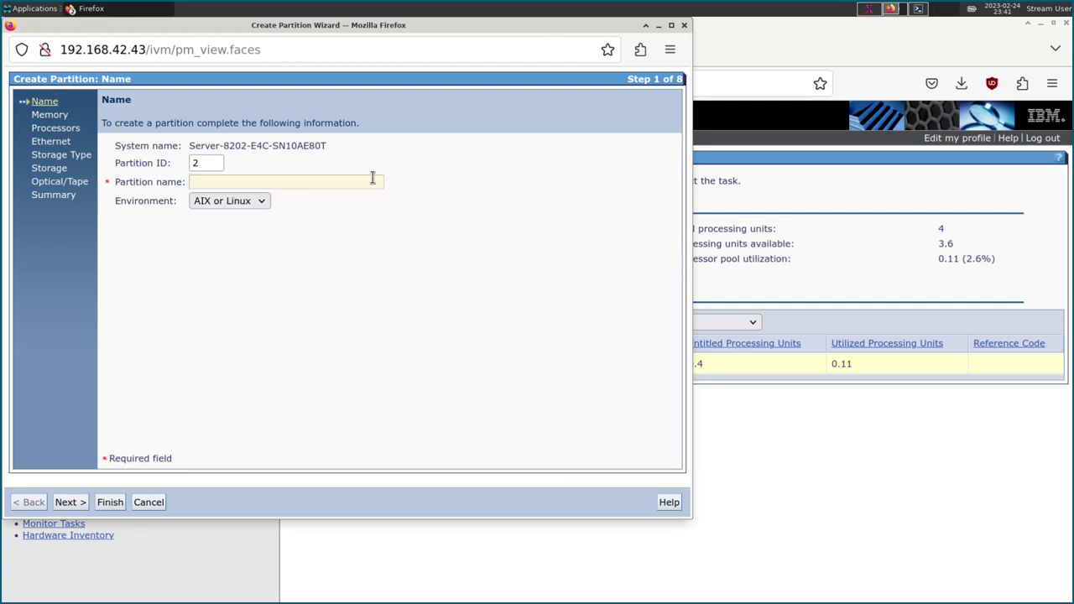
pyautogui.click(326, 178)
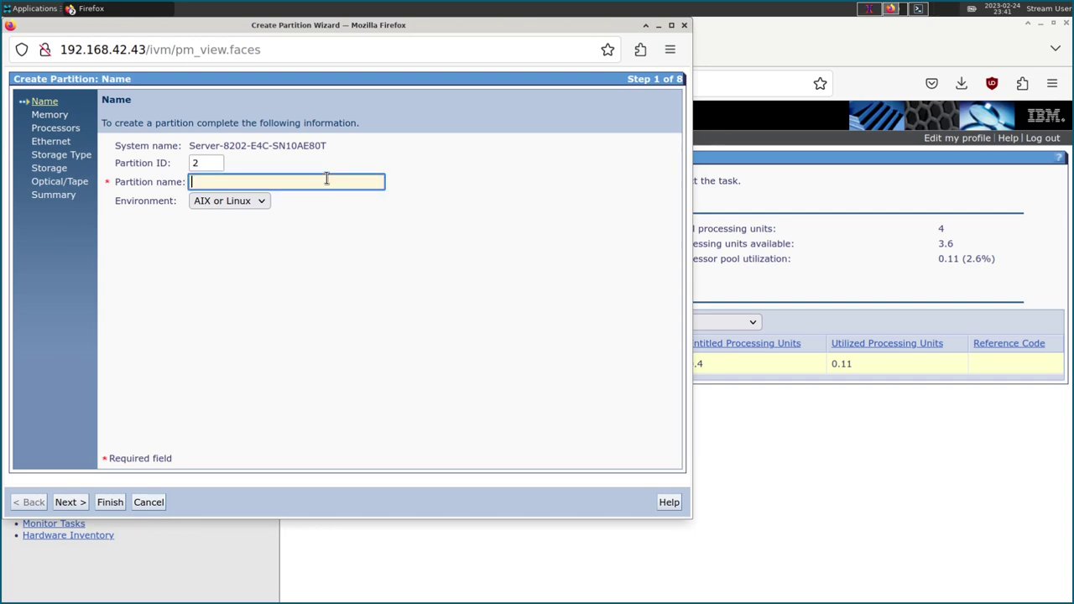
pyautogui.write('debian')
pyautogui.click(228, 201)
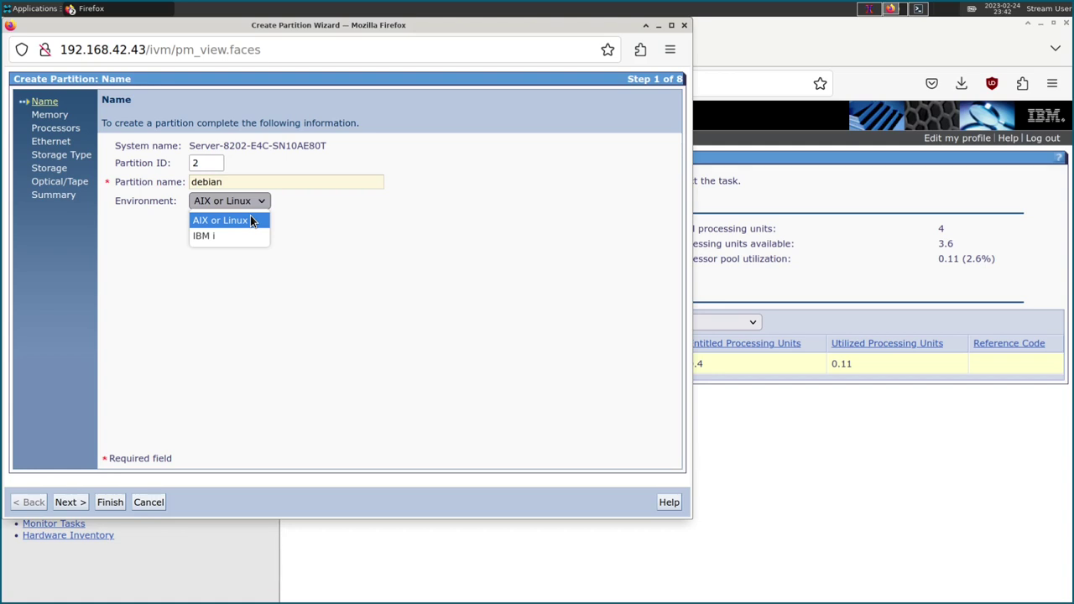
pyautogui.click(250, 220)
# Change the partition's assigned memory from 512 to 16 GB.
pyautogui.click(77, 501)
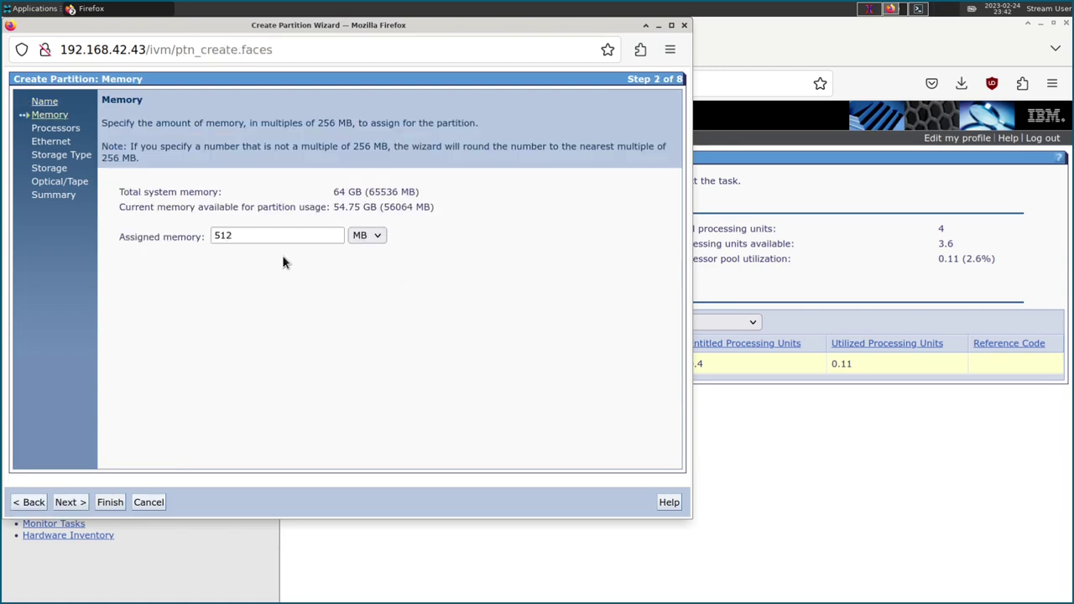
pyautogui.click(362, 237)
pyautogui.click(364, 270)
pyautogui.moveTo(331, 192); pyautogui.dragTo(379, 193)
pyautogui.moveTo(254, 236); pyautogui.dragTo(168, 235)
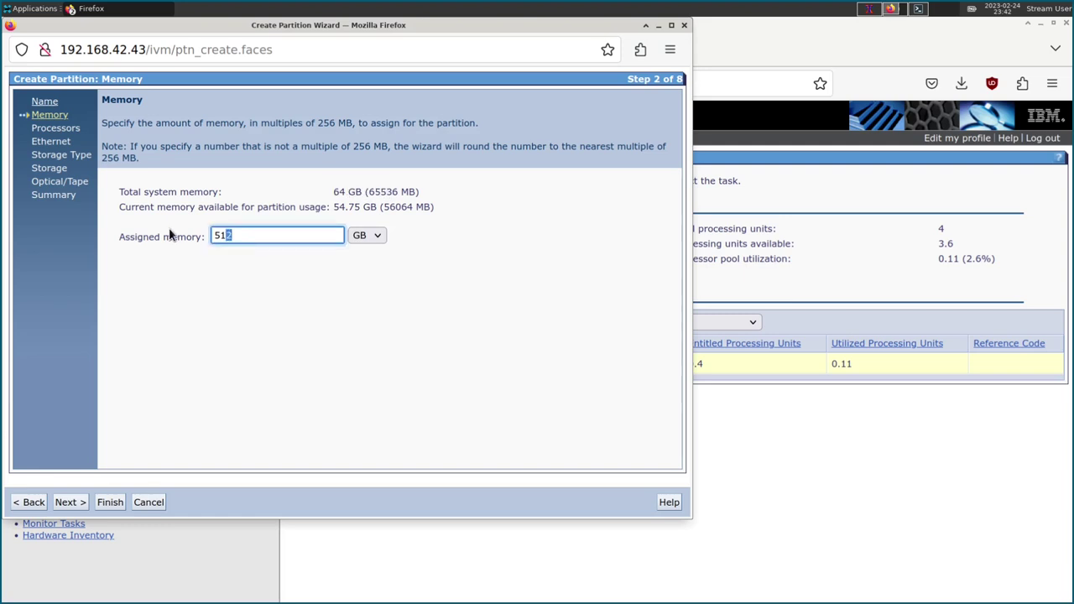
pyautogui.moveTo(241, 236); pyautogui.dragTo(196, 238)
pyautogui.write('16')
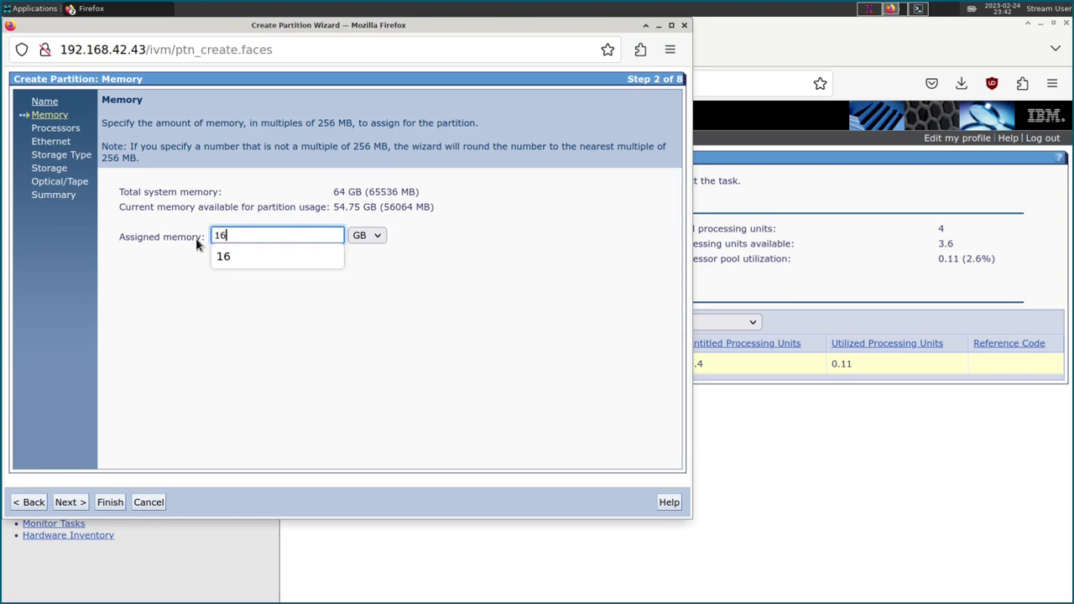
pyautogui.click(492, 307)
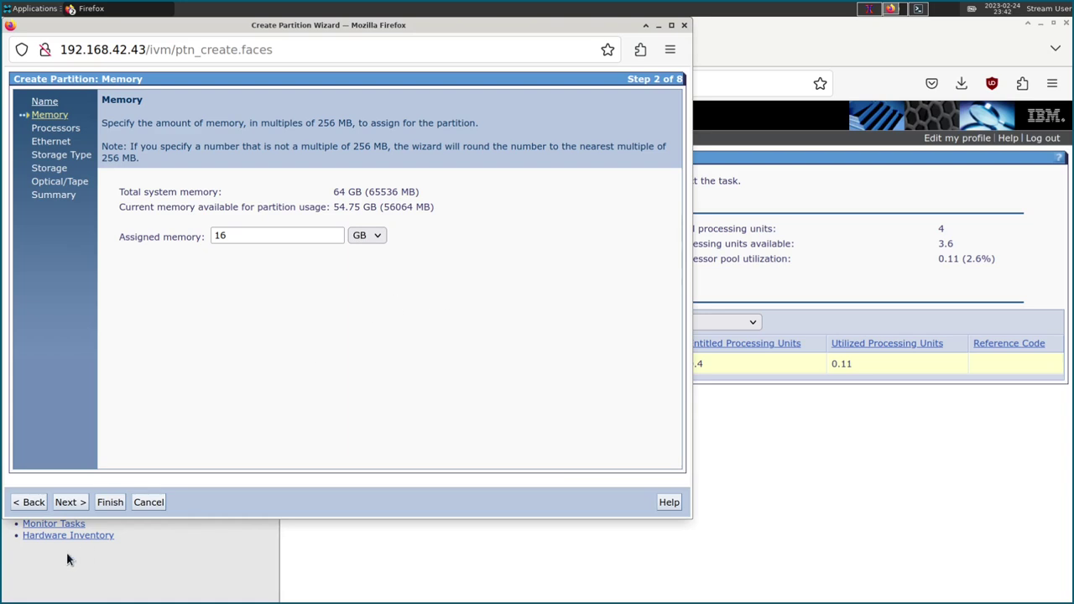
pyautogui.click(67, 503)
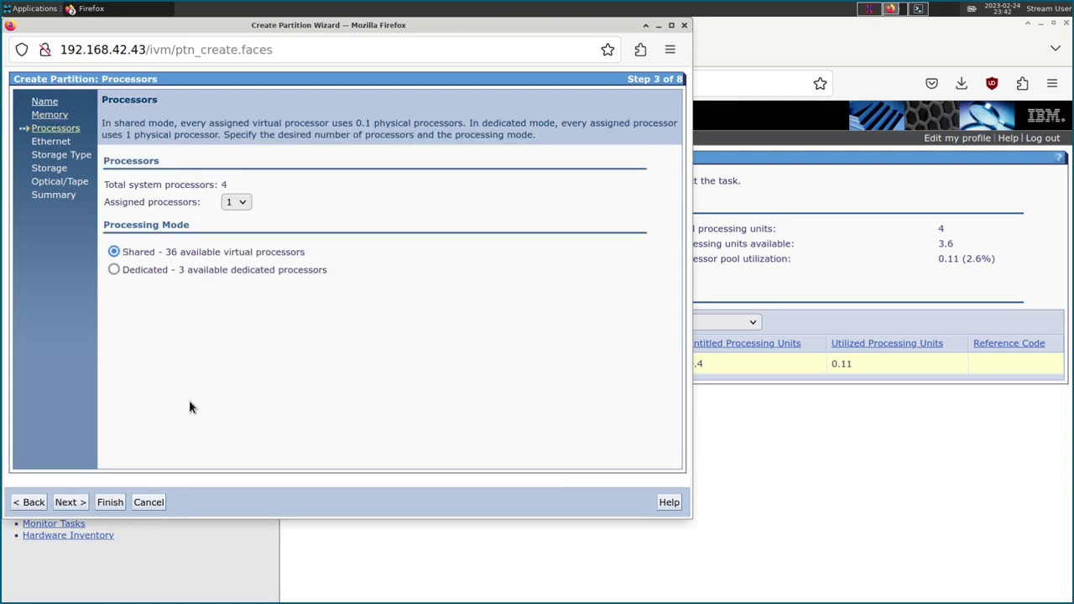
# Set the partition's assigned processors to 4, keeping Shared processing mode.
pyautogui.click(235, 203)
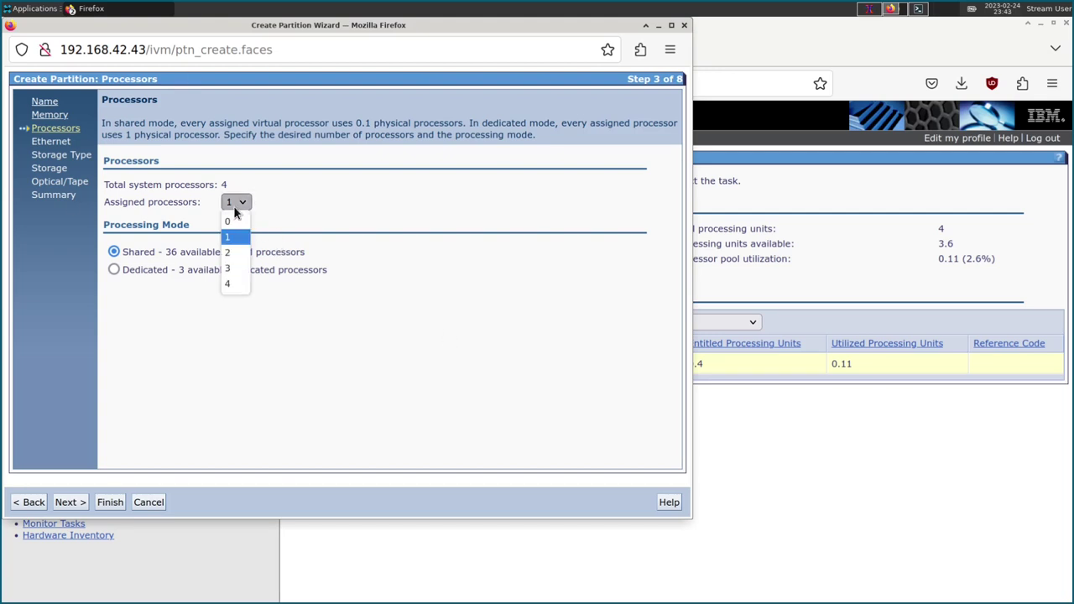
pyautogui.click(230, 288)
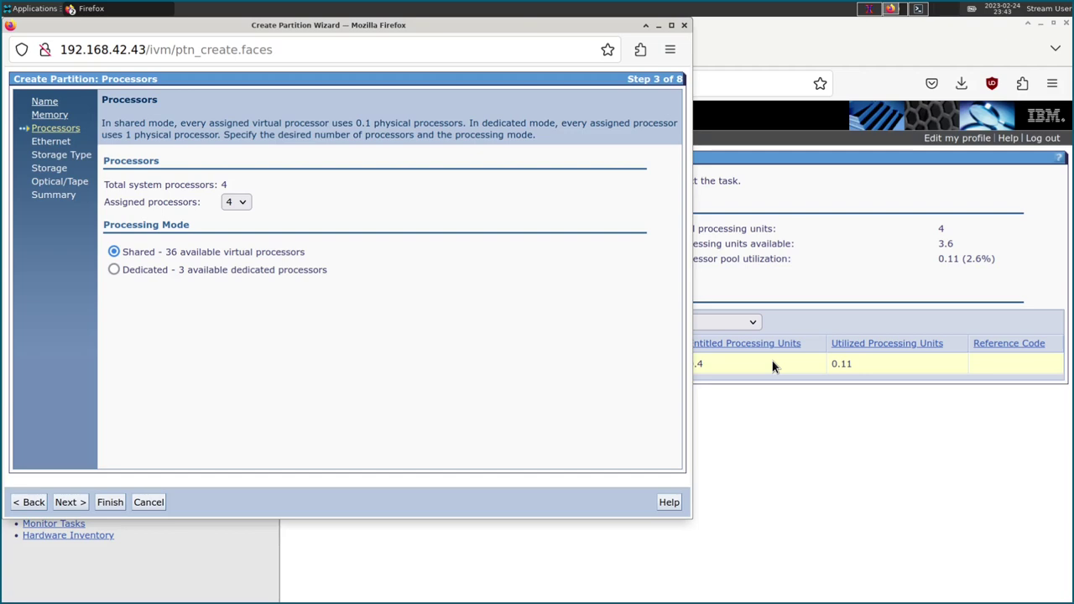
pyautogui.moveTo(515, 24); pyautogui.dragTo(725, 411)
pyautogui.moveTo(625, 411); pyautogui.dragTo(472, 38)
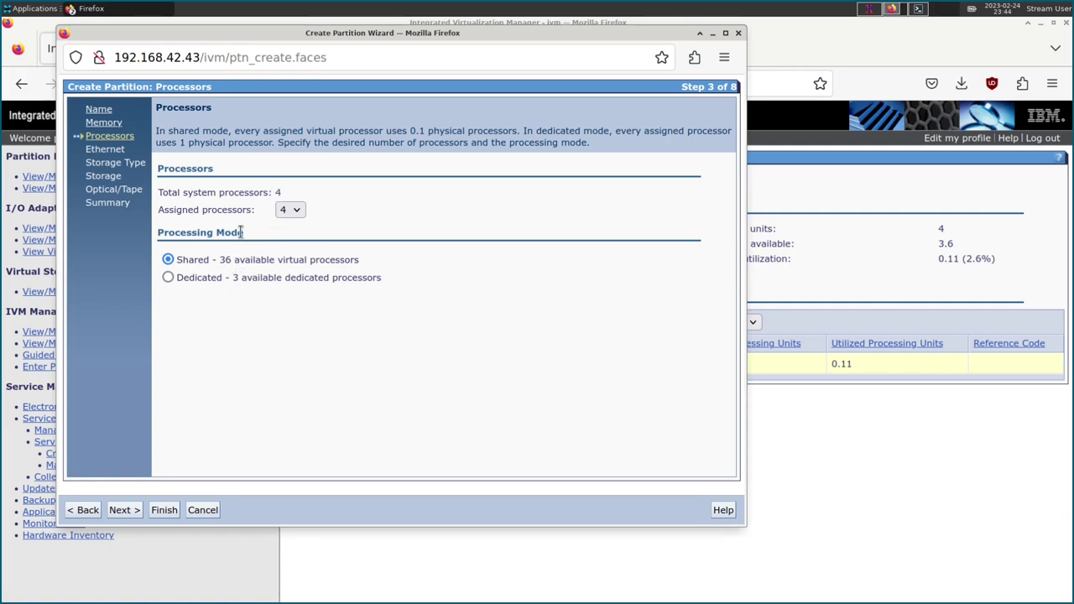
# Keep virtual Ethernet adapter 1 on ent0 in the wizard's Ethernet step.
pyautogui.click(120, 510)
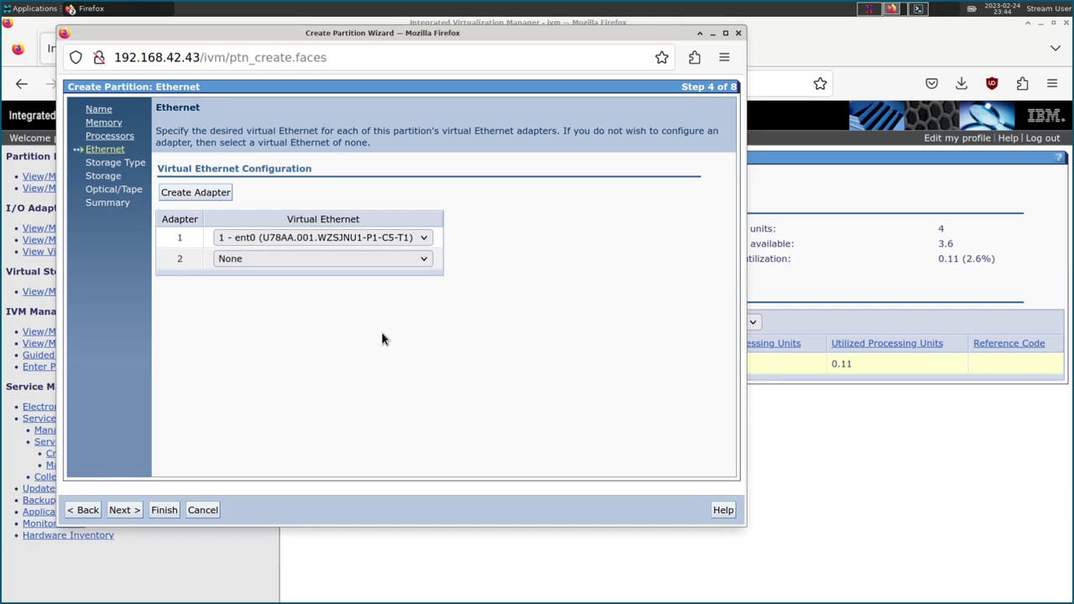
pyautogui.click(258, 239)
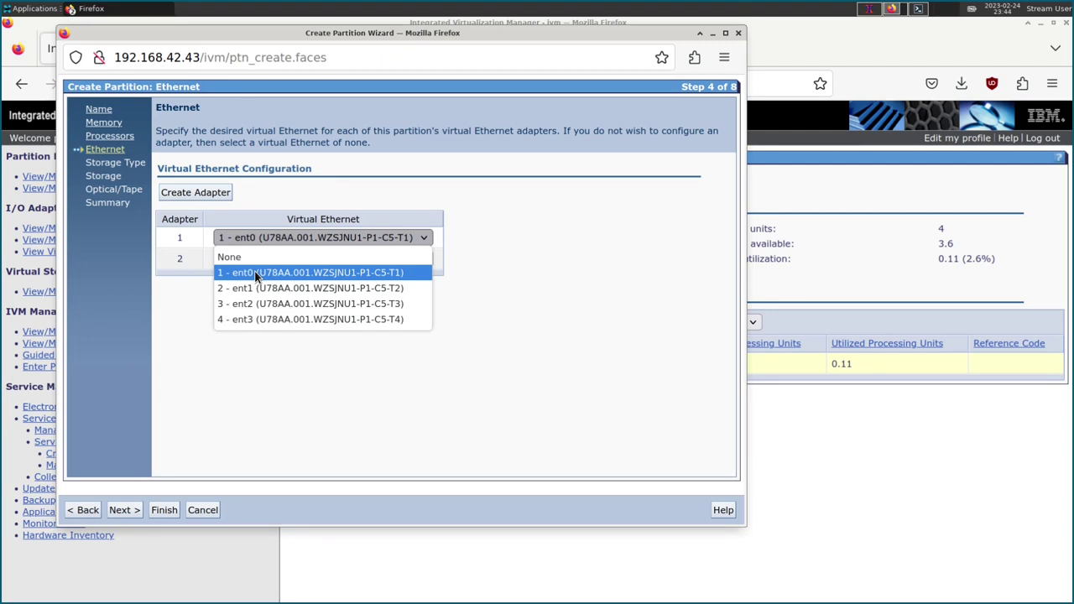
pyautogui.click(258, 273)
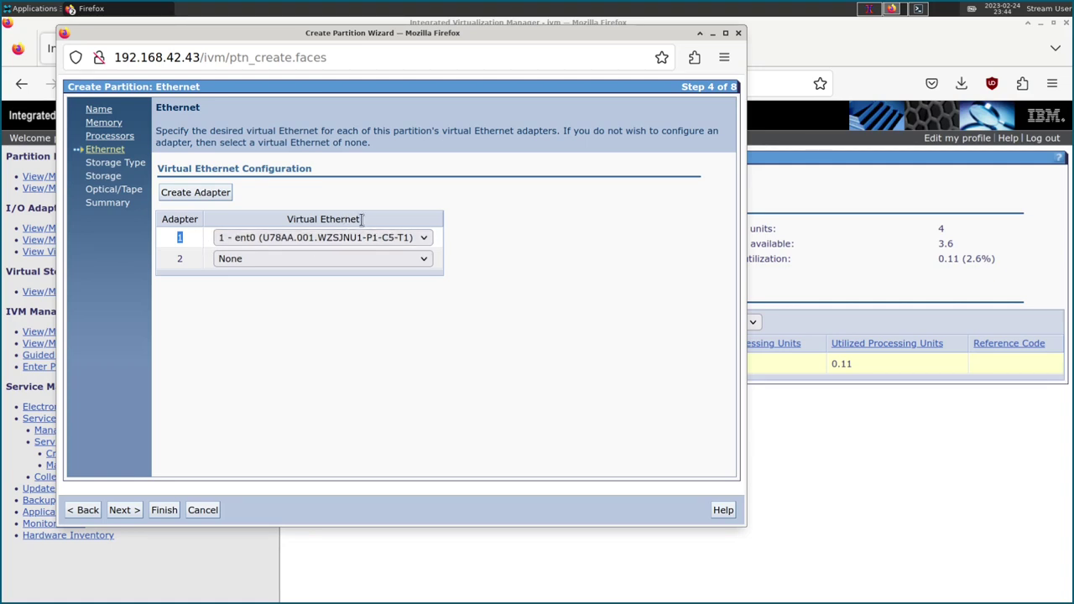
pyautogui.click(124, 509)
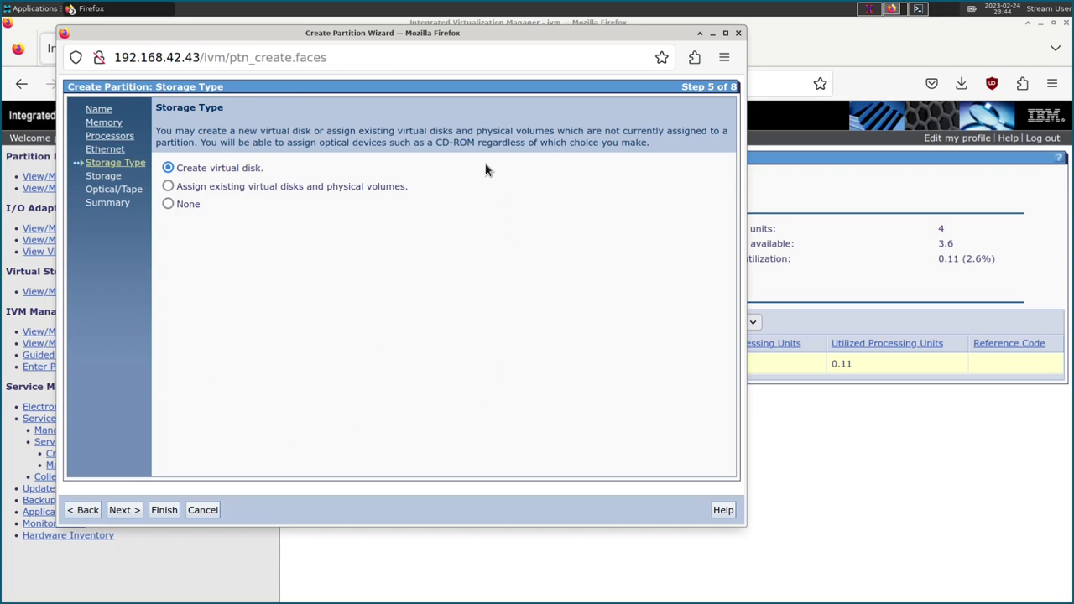
# Select 'Create virtual disk' as the partition's storage type instead of no storage or existing disks.
pyautogui.click(168, 205)
pyautogui.moveTo(224, 35); pyautogui.dragTo(405, 93)
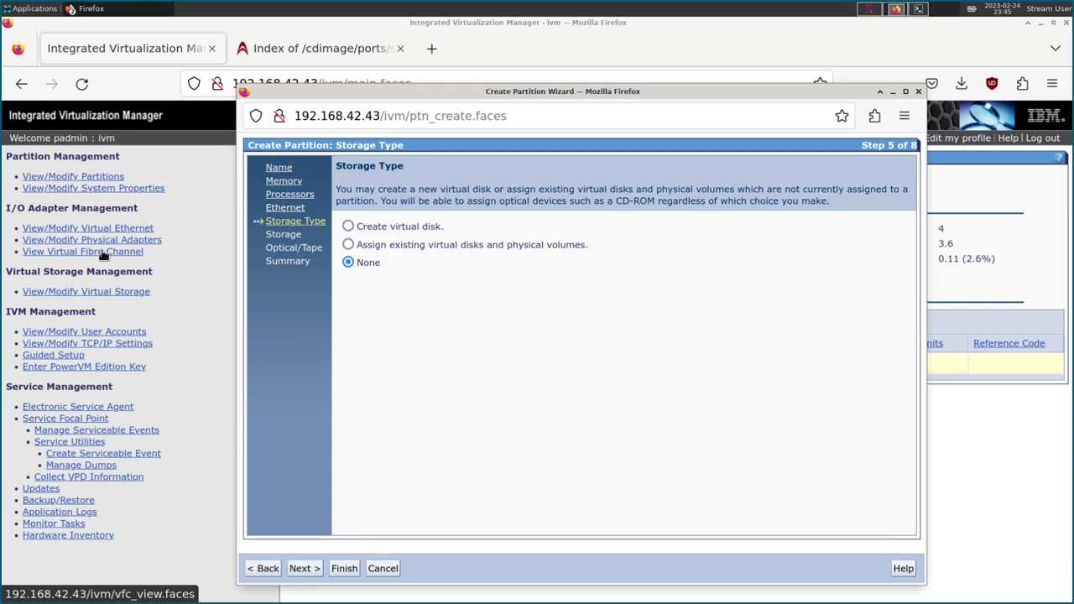
pyautogui.moveTo(434, 94); pyautogui.dragTo(357, 54)
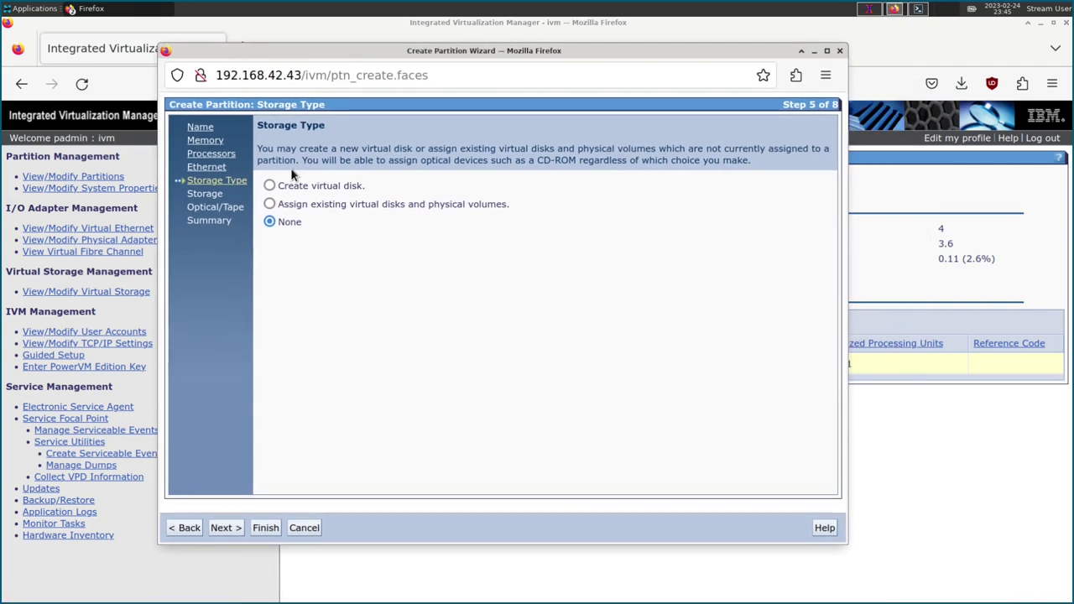
pyautogui.click(269, 204)
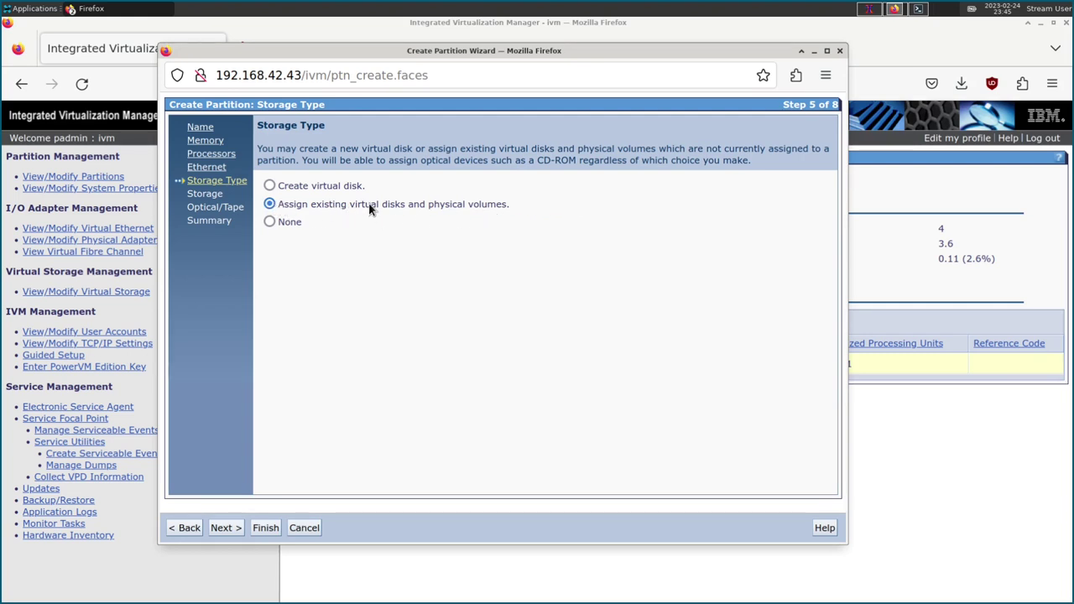
pyautogui.click(268, 185)
pyautogui.moveTo(347, 188); pyautogui.dragTo(301, 188)
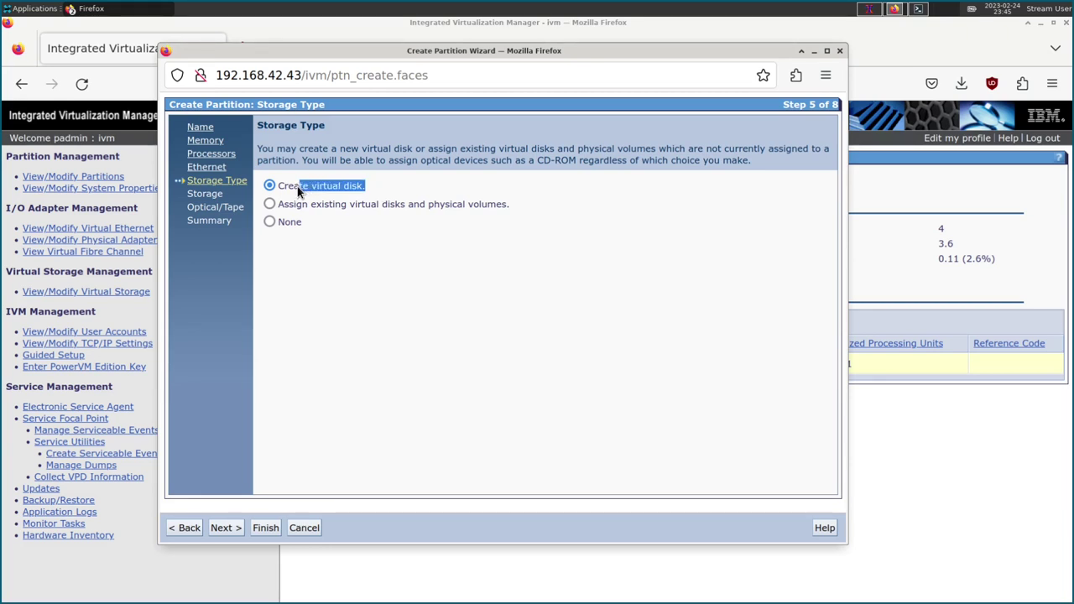
pyautogui.click(297, 186)
# Keep the default virtual disk name lp2vd1 and the rootvg storage pool.
pyautogui.click(232, 531)
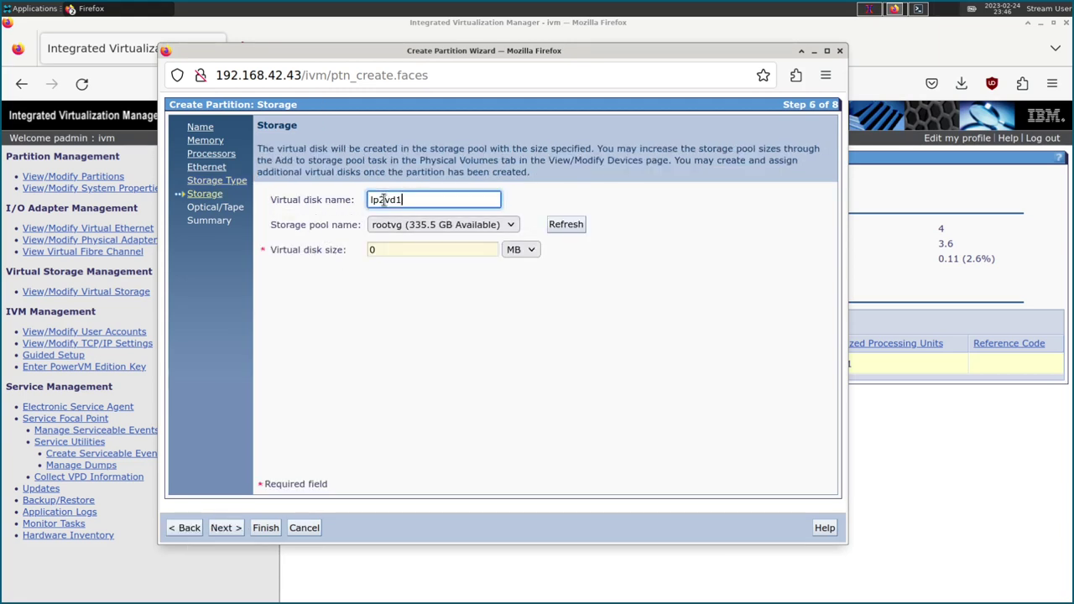
pyautogui.doubleClick(403, 199)
pyautogui.hotkey('shift', 'Left')
pyautogui.hotkey('shift', 'Left')
pyautogui.hotkey('shift', 'Left')
pyautogui.moveTo(386, 56); pyautogui.dragTo(594, 65)
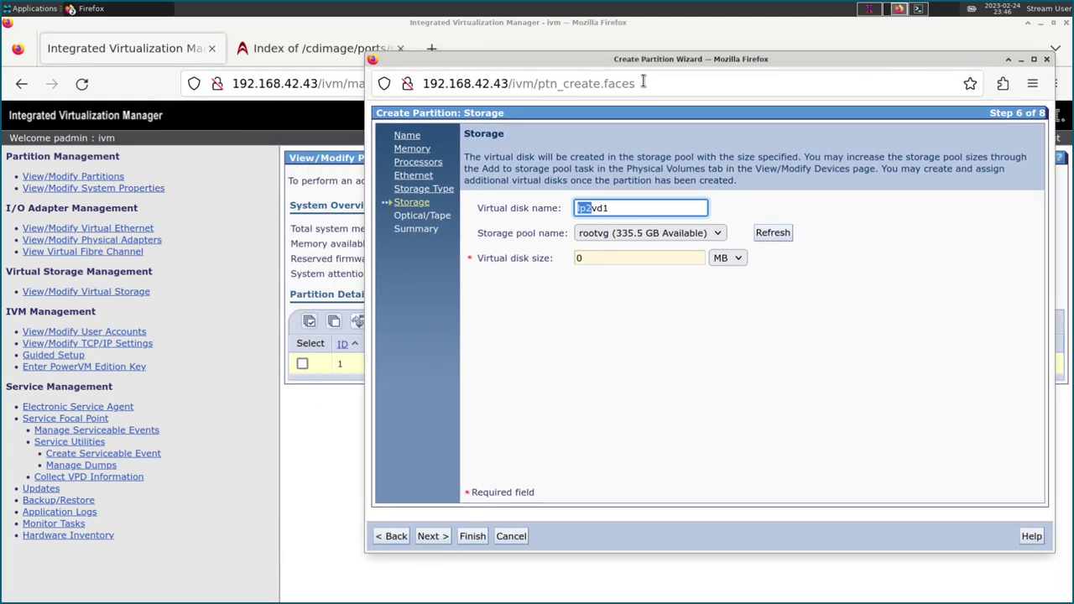
pyautogui.moveTo(669, 67); pyautogui.dragTo(423, 78)
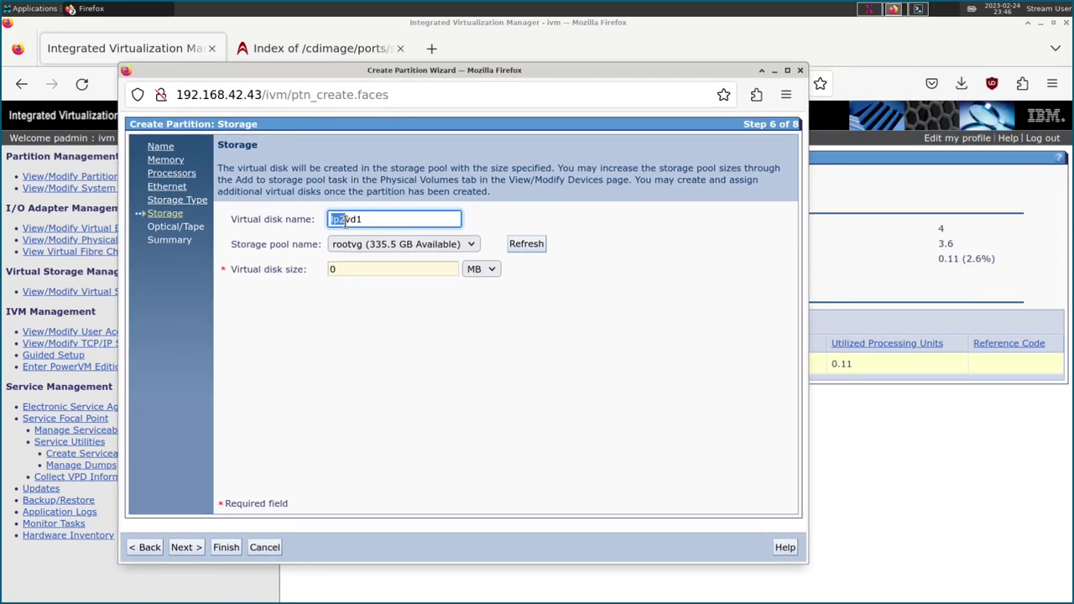
pyautogui.click(344, 220)
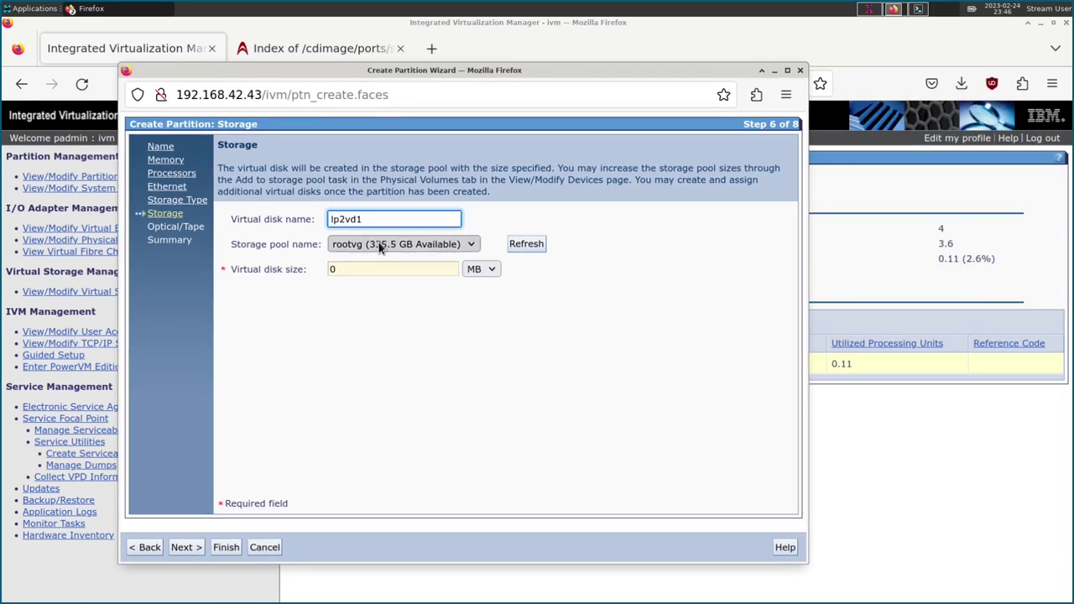
pyautogui.click(379, 245)
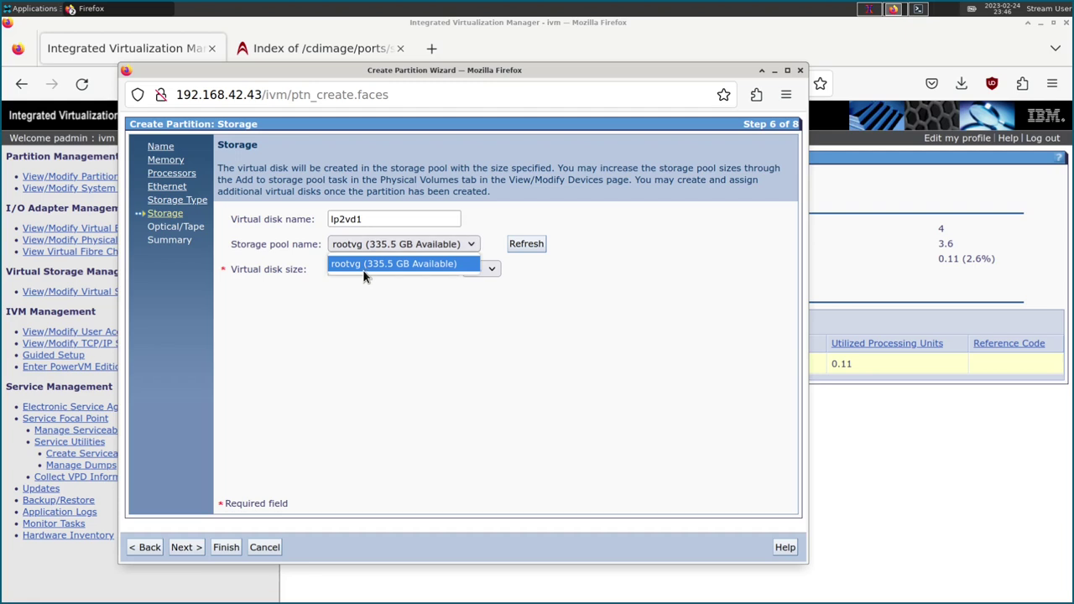
pyautogui.click(365, 263)
# Set the virtual disk size to 32 GB.
pyautogui.click(479, 269)
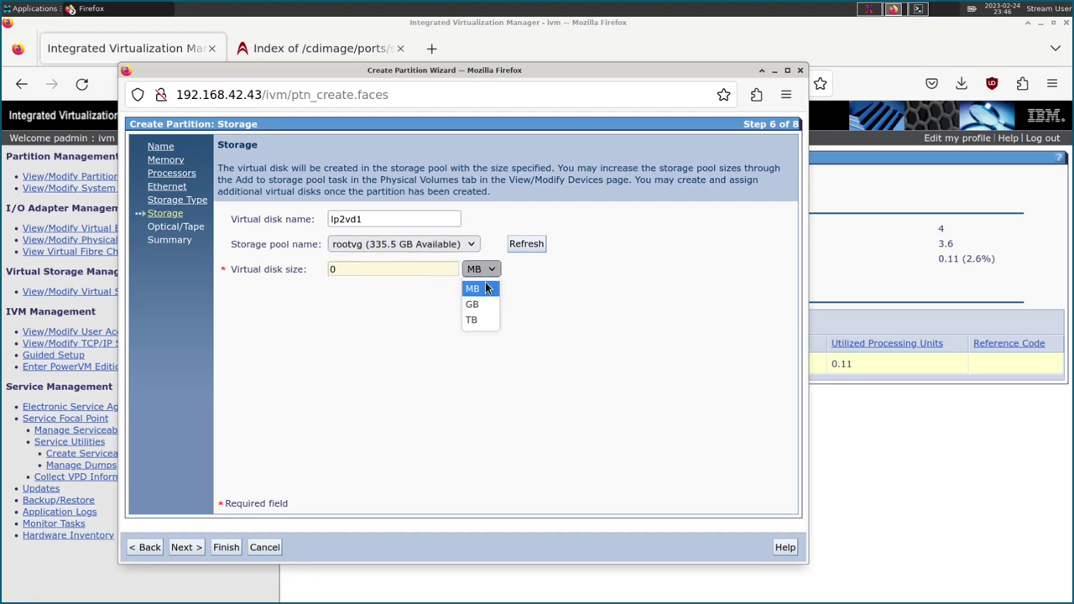
pyautogui.click(479, 304)
pyautogui.click(327, 272)
pyautogui.press('BackSpace')
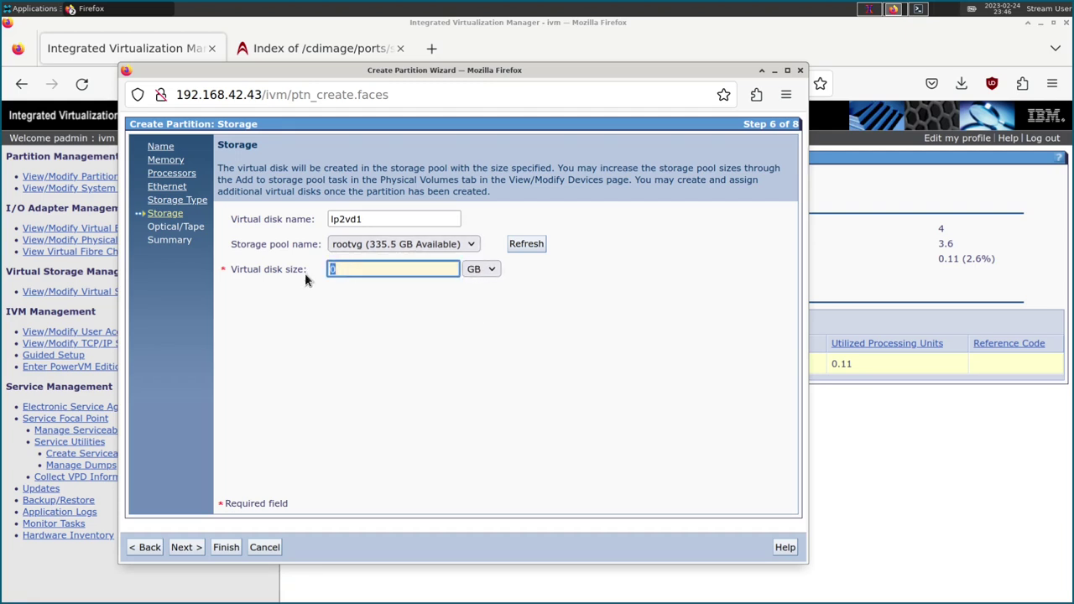
pyautogui.write('32')
# Mount 'debian11 - Read only' on optical device Unknown1 and advance to the Summary.
pyautogui.click(186, 550)
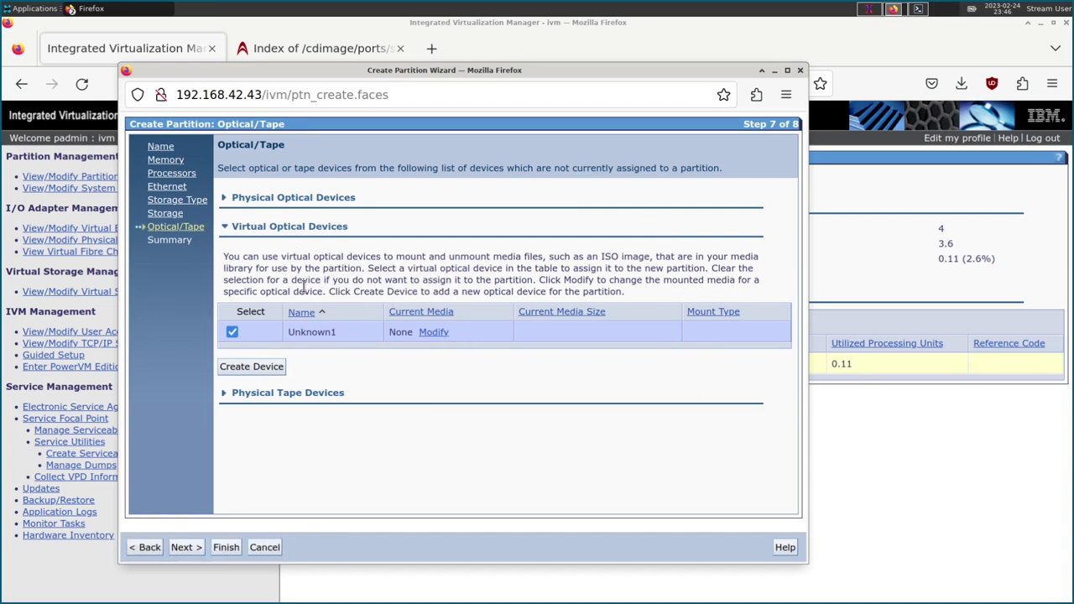
pyautogui.click(434, 333)
pyautogui.click(470, 371)
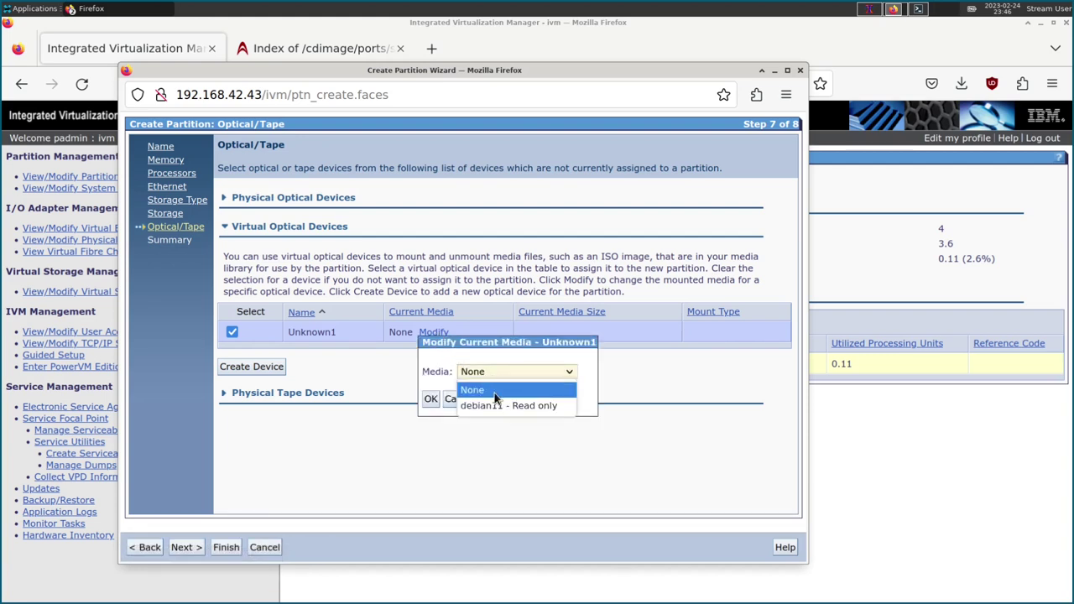
pyautogui.click(496, 404)
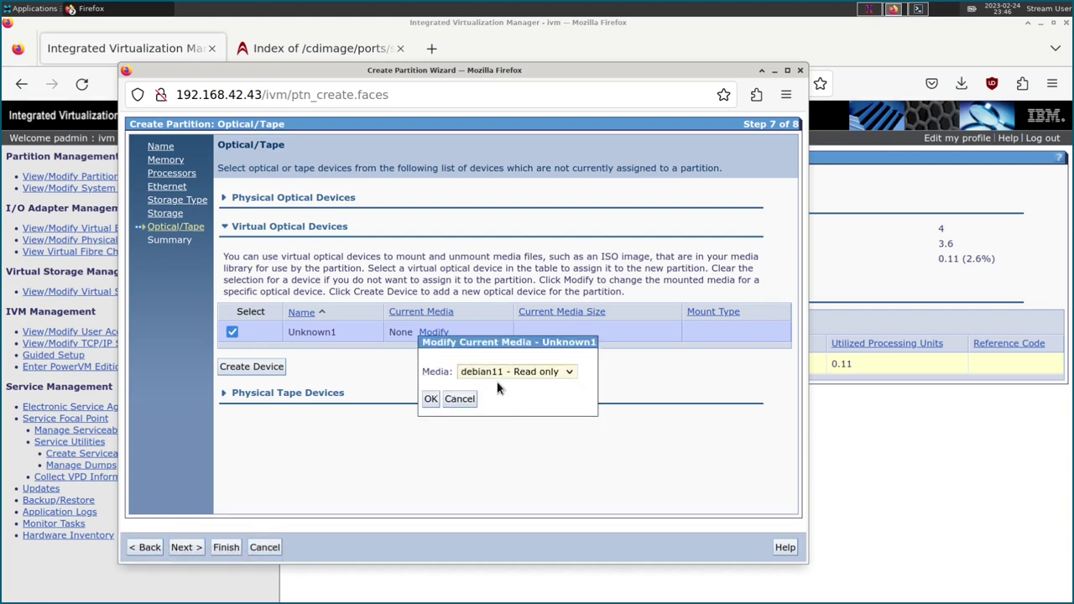
pyautogui.click(435, 401)
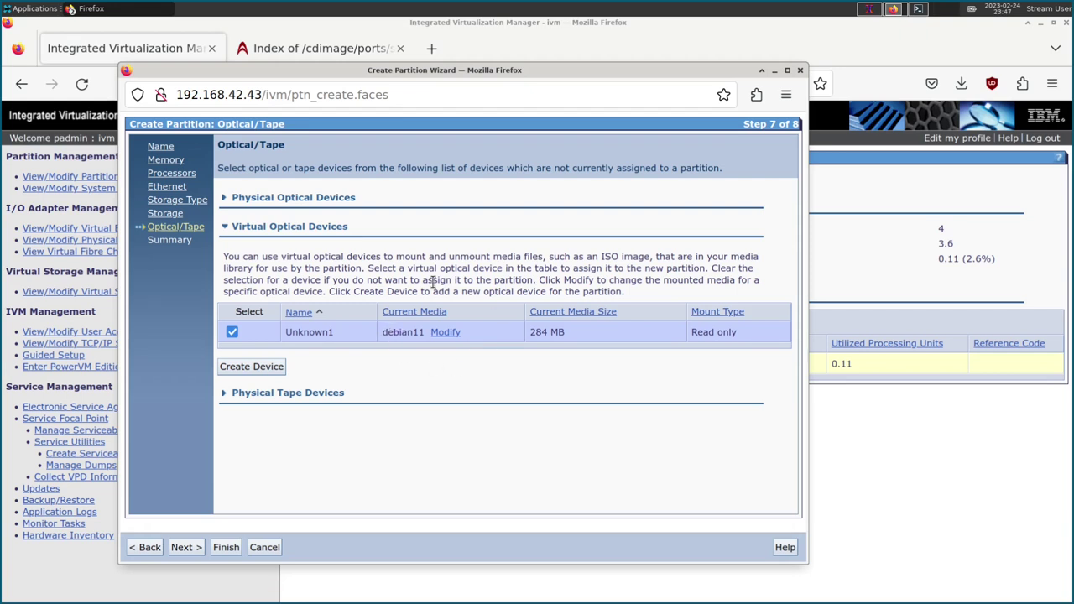
pyautogui.click(185, 550)
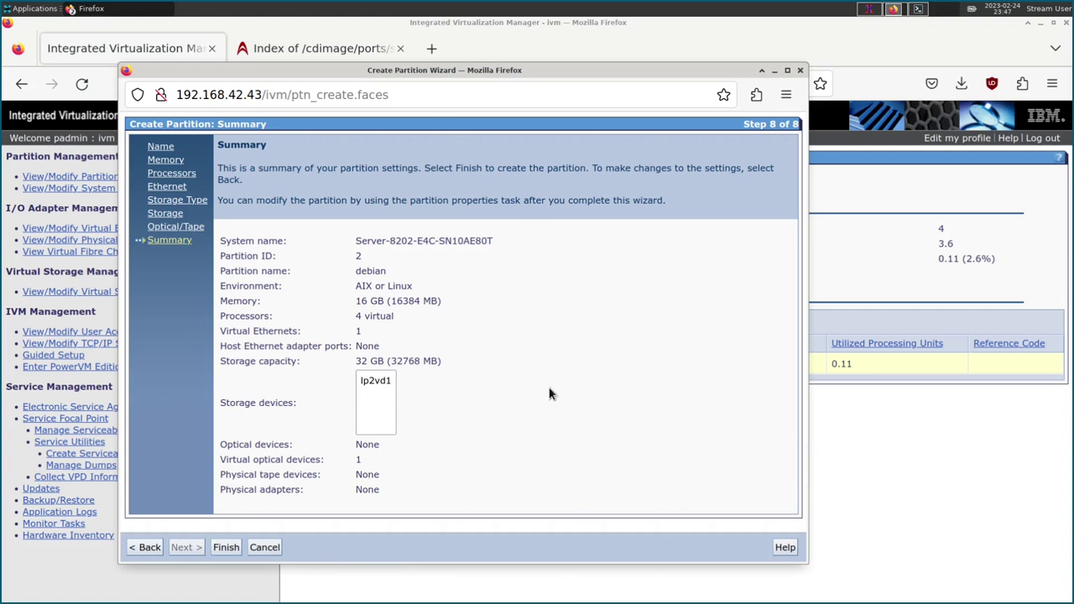
# Finish the wizard to create the debian partition with the summarized settings.
pyautogui.moveTo(343, 259); pyautogui.dragTo(503, 396)
pyautogui.click(506, 398)
pyautogui.click(224, 547)
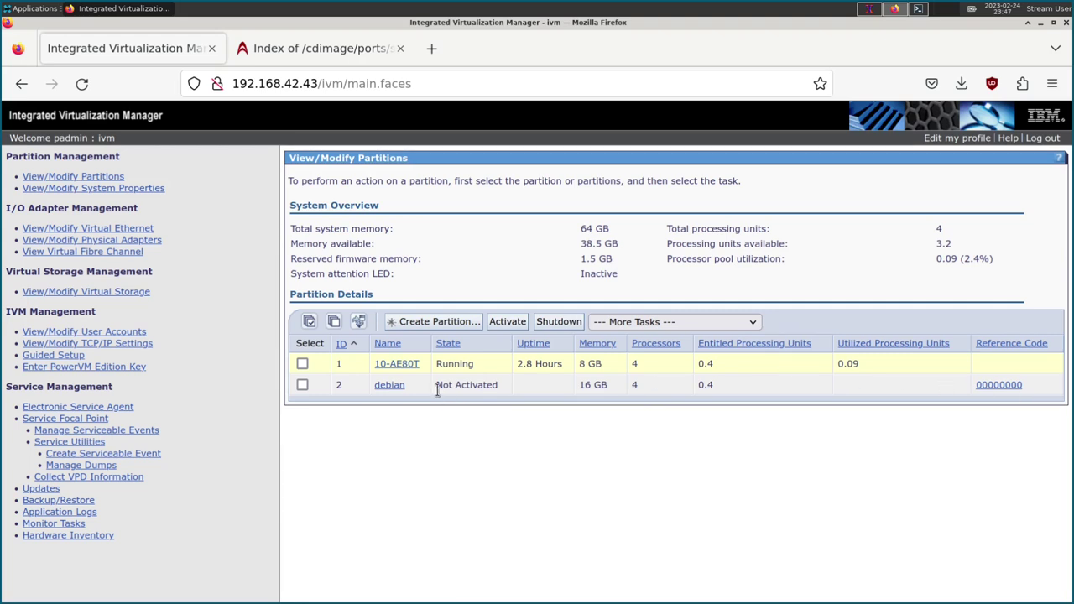
# Point out the debian partition's Not Activated state and 16 GB memory against 38.5 GB available.
pyautogui.moveTo(437, 386); pyautogui.dragTo(489, 386)
pyautogui.click(489, 386)
pyautogui.moveTo(613, 386); pyautogui.dragTo(545, 388)
pyautogui.moveTo(306, 244); pyautogui.dragTo(350, 243)
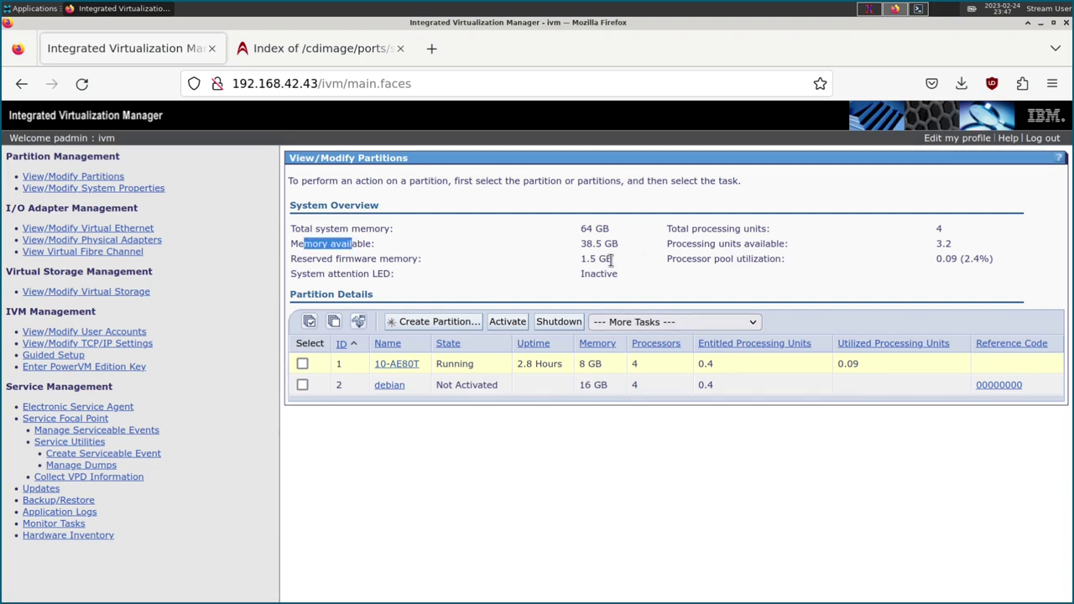
pyautogui.moveTo(581, 246); pyautogui.dragTo(619, 245)
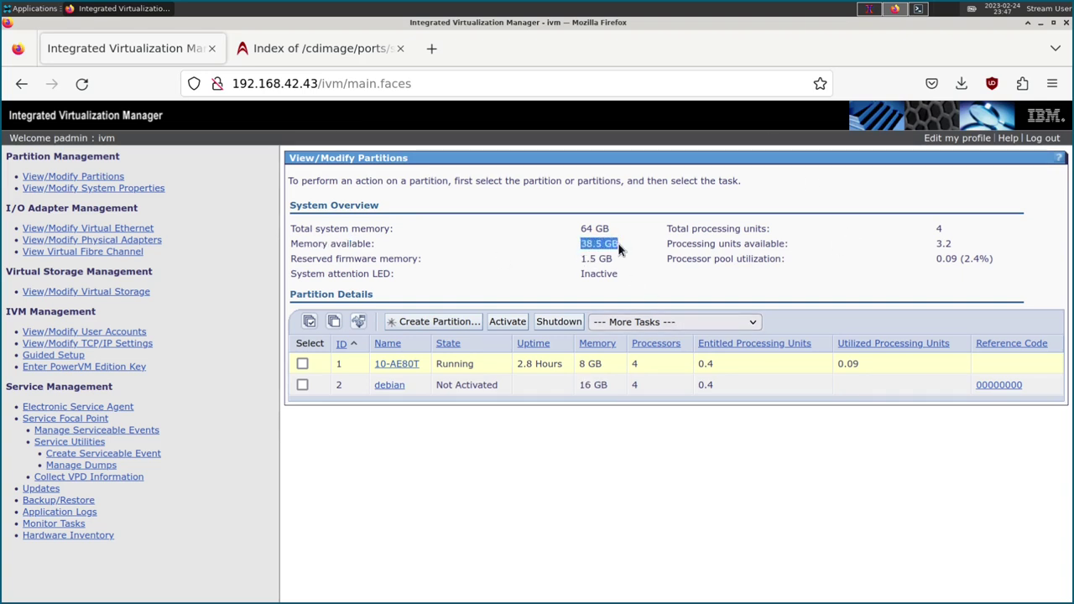
pyautogui.click(623, 249)
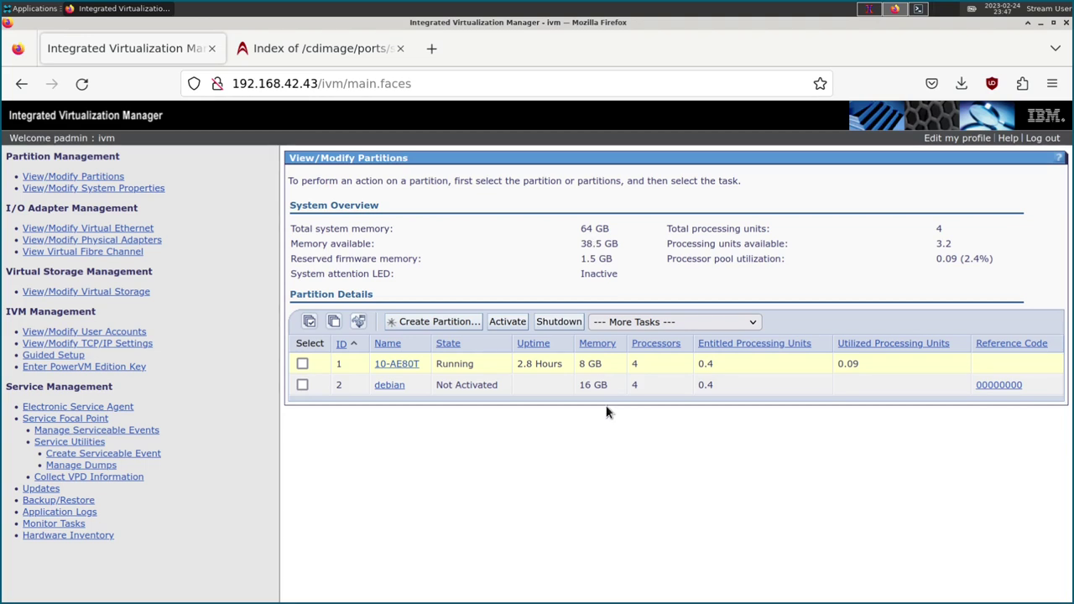
pyautogui.moveTo(613, 389); pyautogui.dragTo(582, 386)
pyautogui.click(591, 460)
# Re-highlight the debian row's Not Activated state and 16 GB memory values.
pyautogui.doubleClick(452, 393)
pyautogui.click(466, 386)
pyautogui.moveTo(469, 386); pyautogui.dragTo(597, 388)
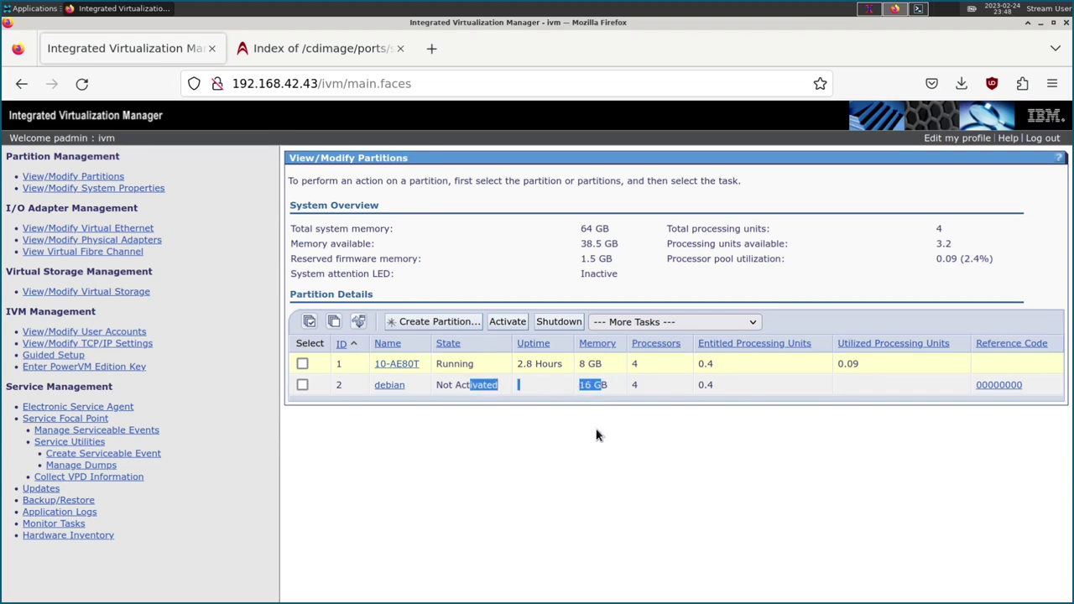
pyautogui.click(588, 384)
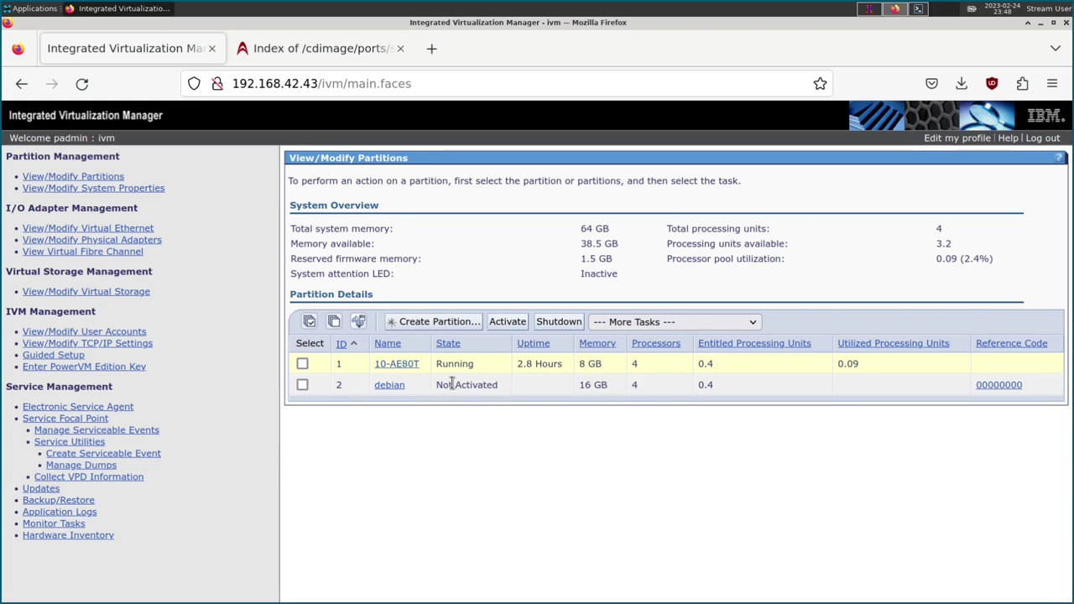
pyautogui.moveTo(436, 384); pyautogui.dragTo(491, 384)
pyautogui.click(490, 385)
pyautogui.moveTo(581, 384); pyautogui.dragTo(624, 388)
pyautogui.click(601, 386)
pyautogui.moveTo(605, 386); pyautogui.dragTo(561, 388)
# Open the debian partition's properties and turn off 'Automatically start when system starts'.
pyautogui.click(345, 392)
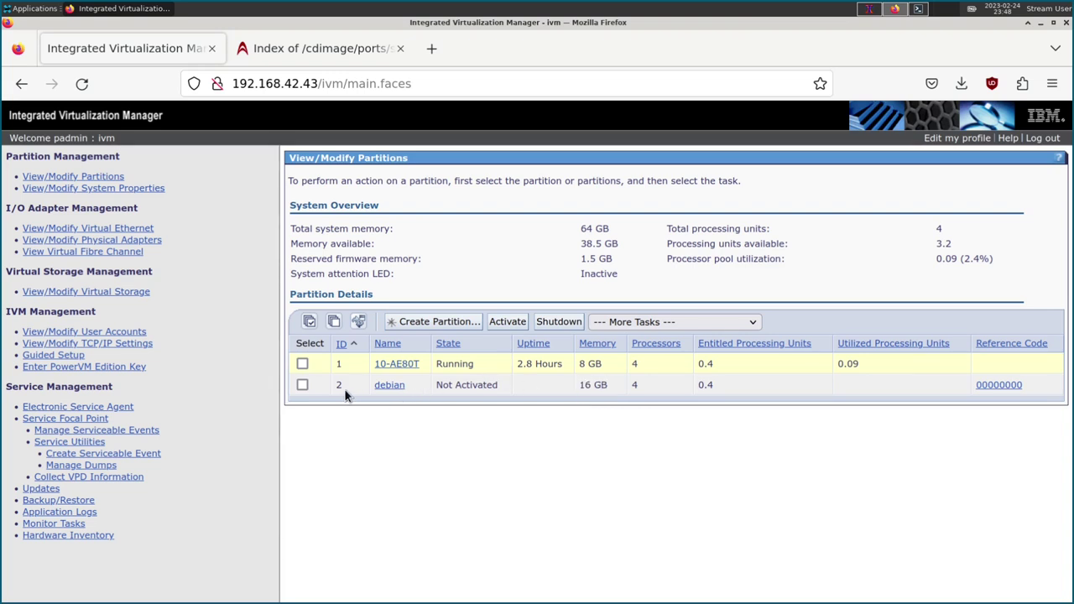
pyautogui.click(401, 443)
pyautogui.click(389, 385)
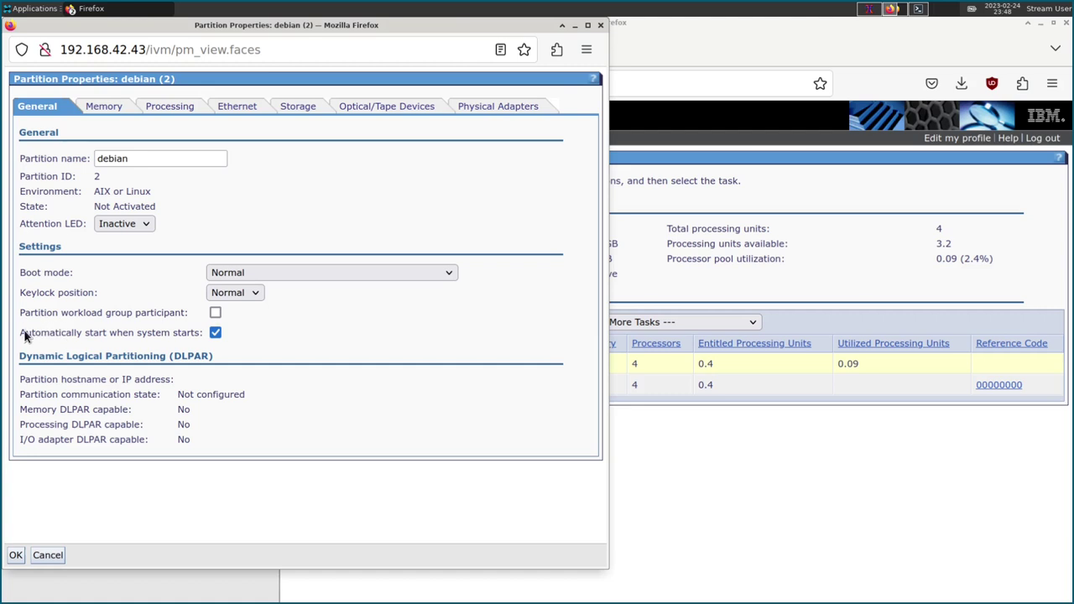
pyautogui.moveTo(26, 336); pyautogui.dragTo(148, 335)
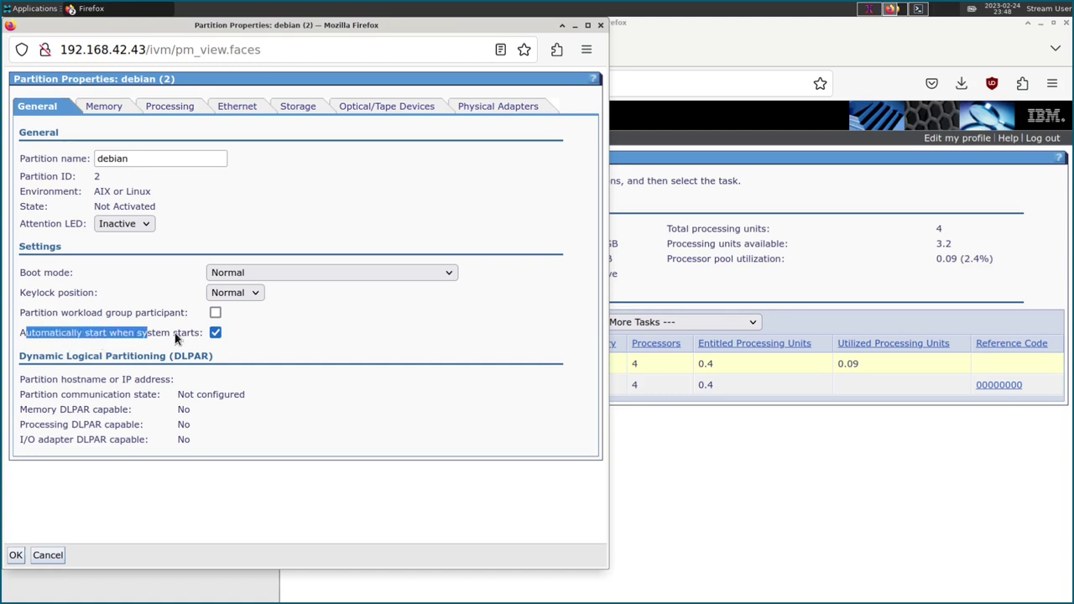
pyautogui.click(42, 337)
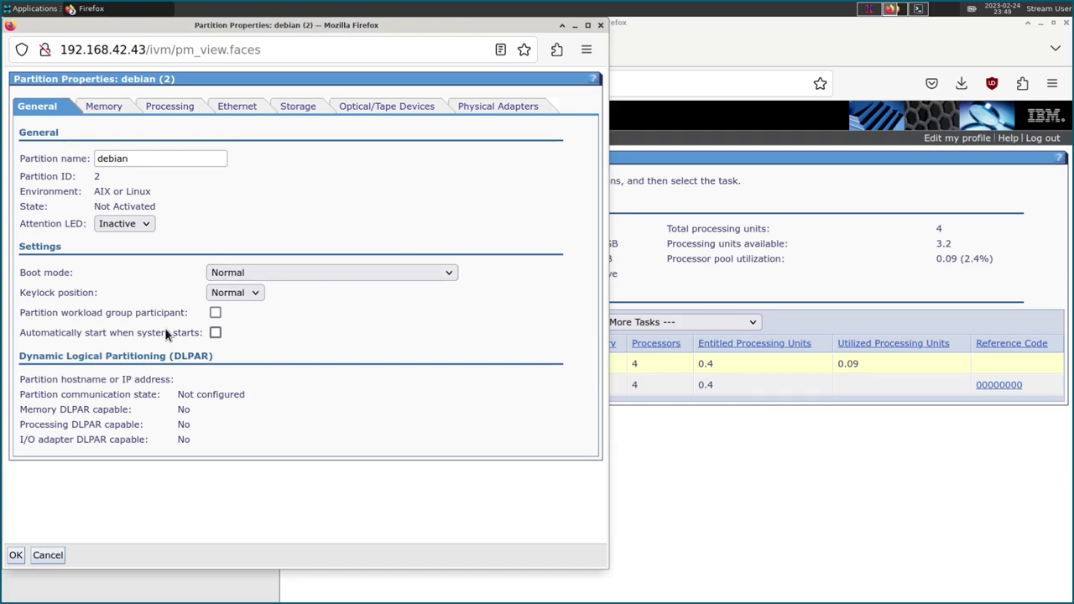
# Leave boot mode and keylock at Normal and the attention LED Inactive, then save.
pyautogui.click(274, 274)
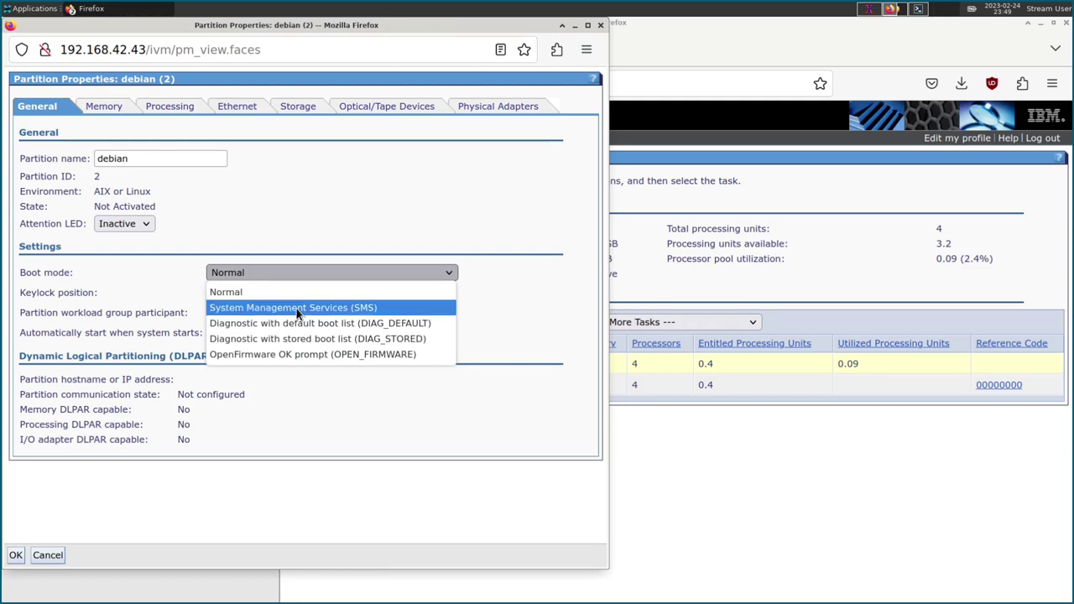
pyautogui.click(298, 294)
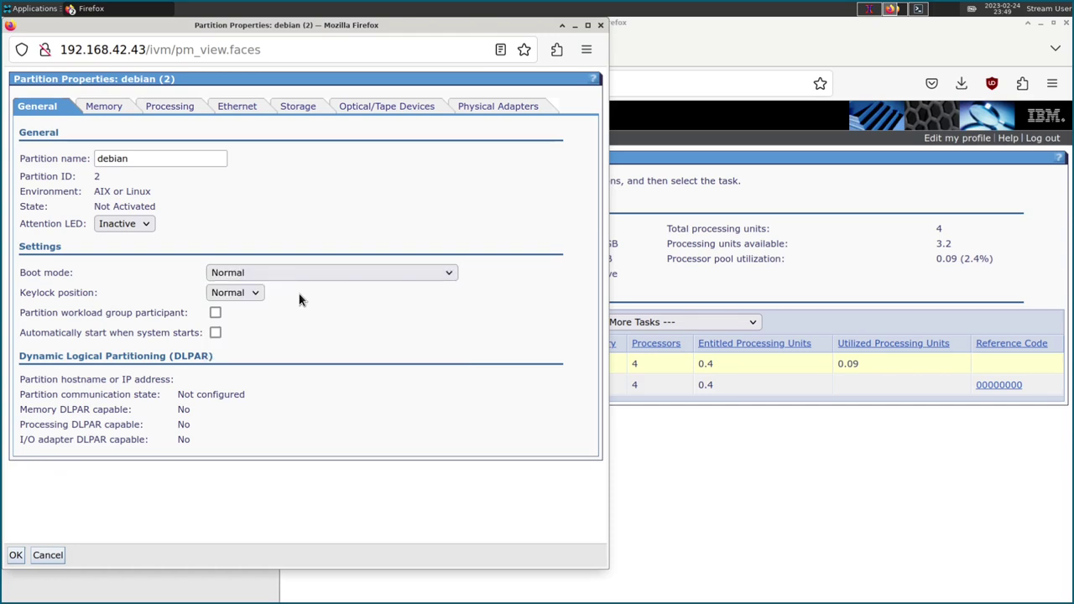
pyautogui.click(253, 295)
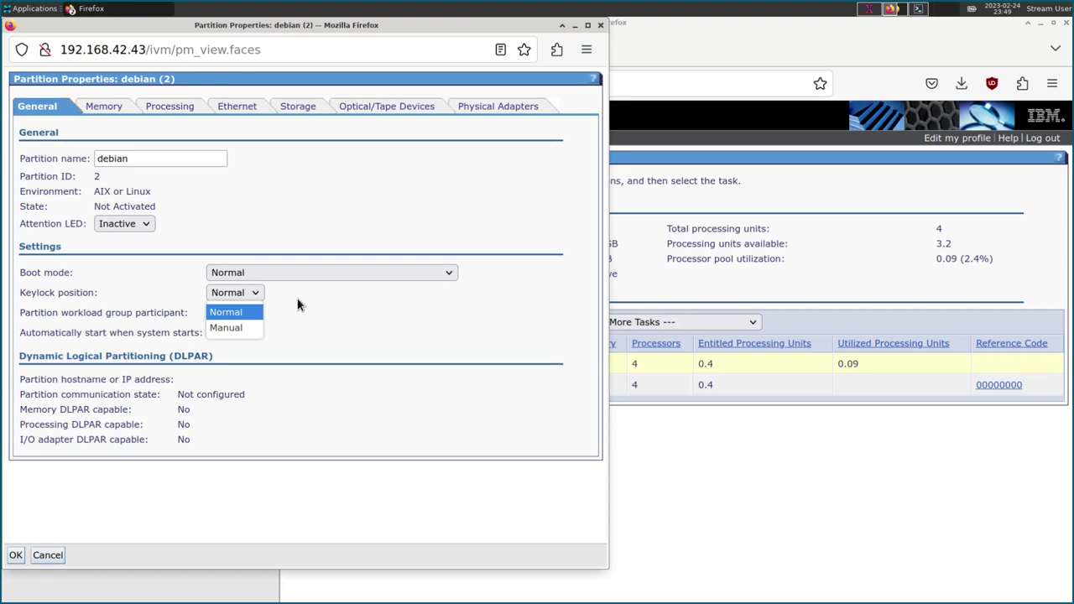
pyautogui.click(297, 302)
pyautogui.click(136, 224)
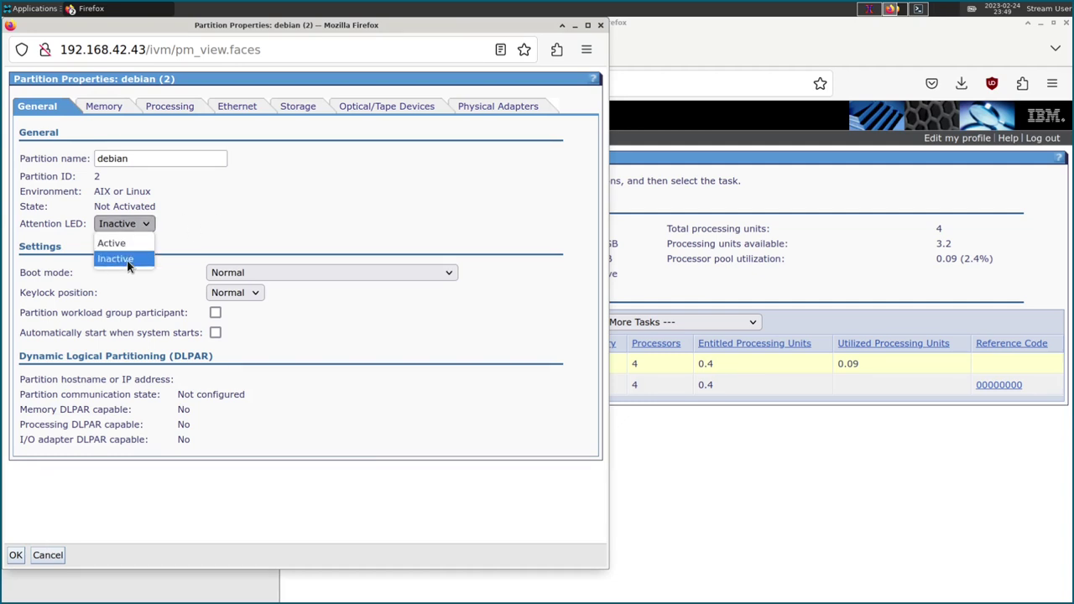
pyautogui.click(233, 215)
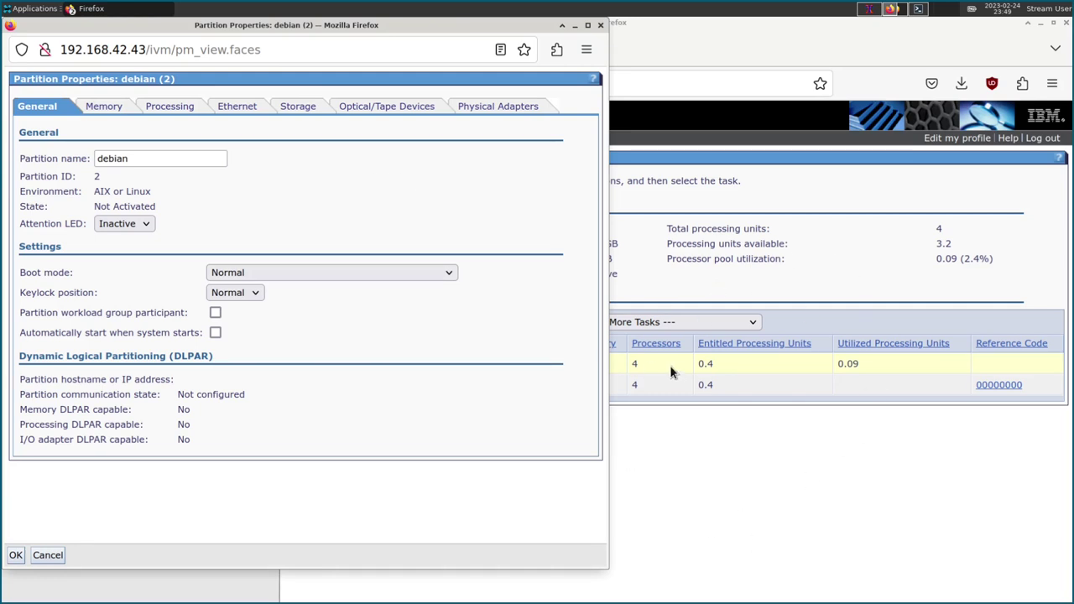
pyautogui.click(15, 557)
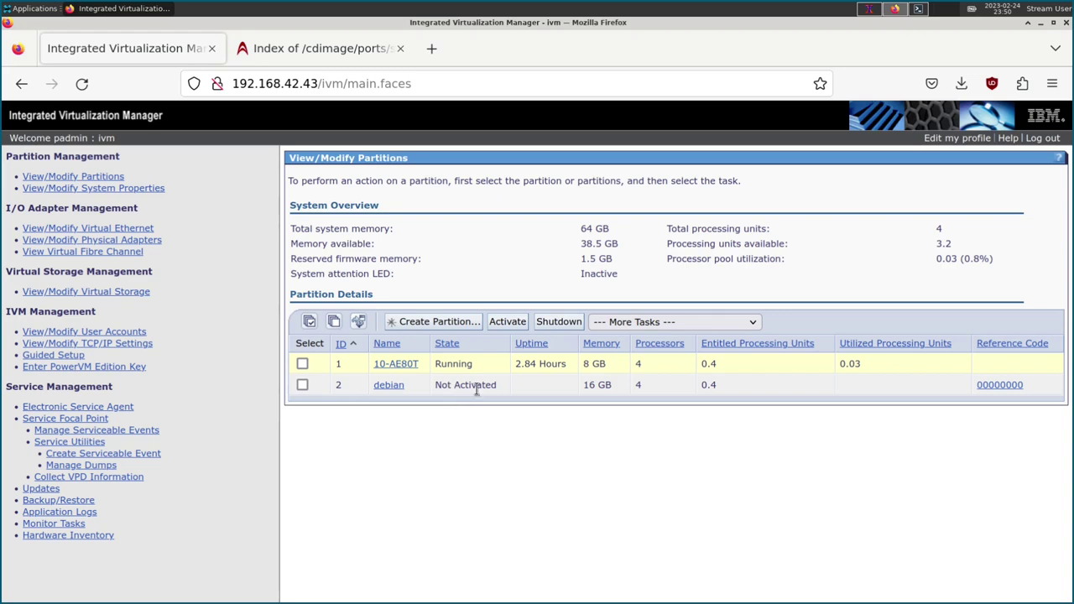
# Check the debian partition still shows Not Activated, then return to the terminal.
pyautogui.moveTo(476, 388); pyautogui.dragTo(430, 384)
pyautogui.click(366, 453)
pyautogui.click(870, 9)
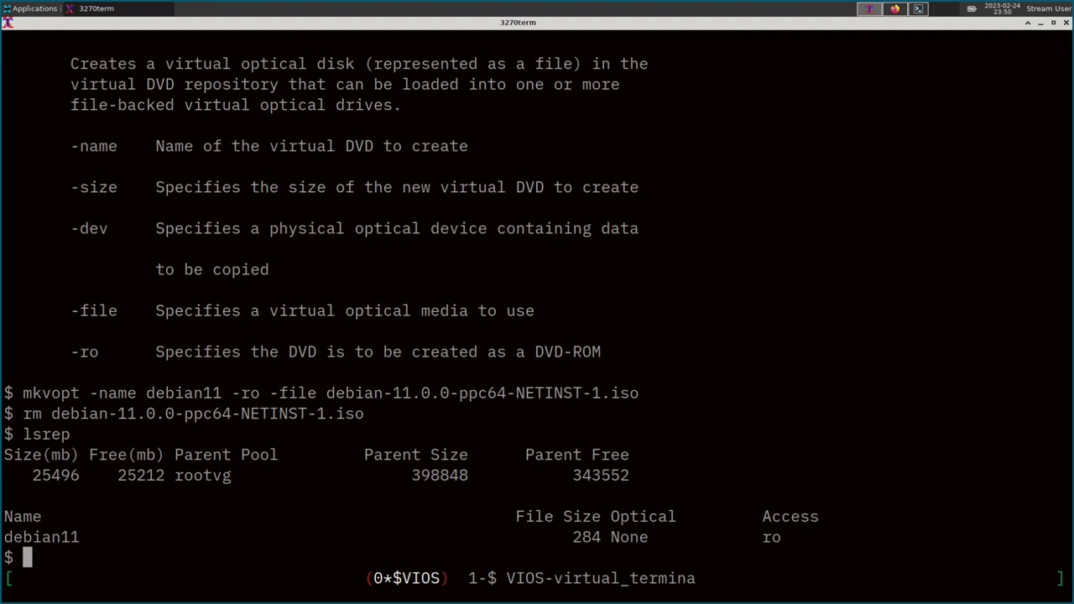
# Switch to Firefox showing the IVM partitions page.
pyautogui.click(896, 8)
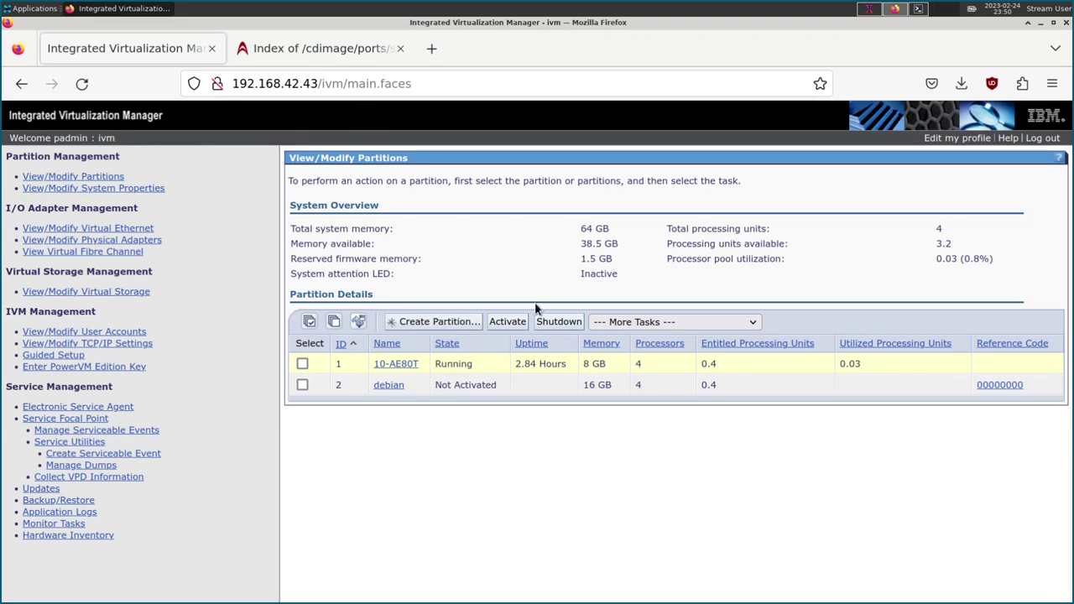
# Bring the terminal forward, add a fresh empty VIOS prompt, and mark the window's name.
pyautogui.click(870, 9)
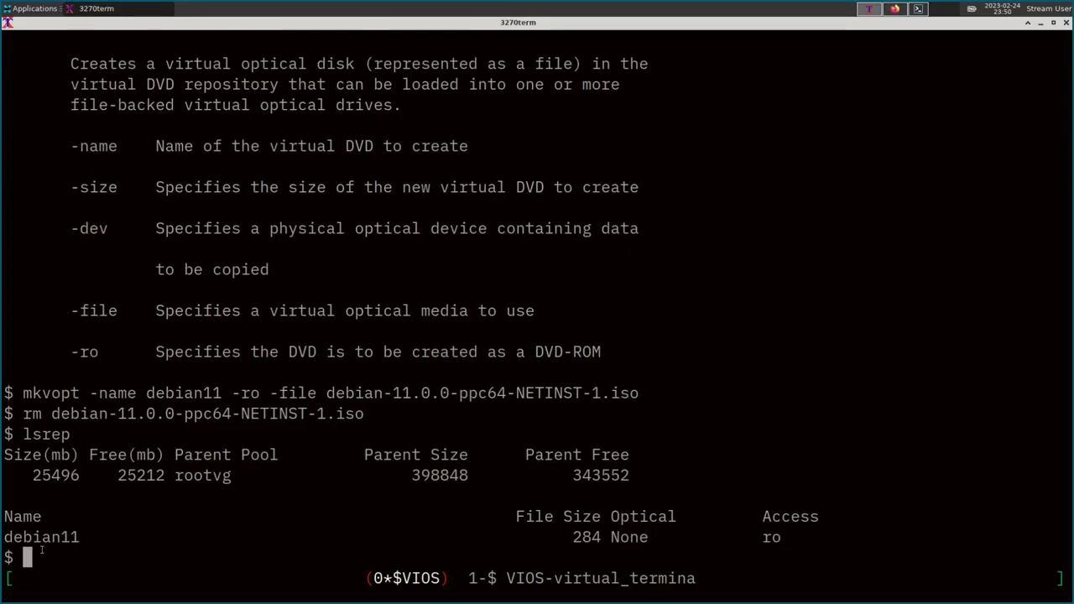
pyautogui.press('Return')
pyautogui.press('Return')
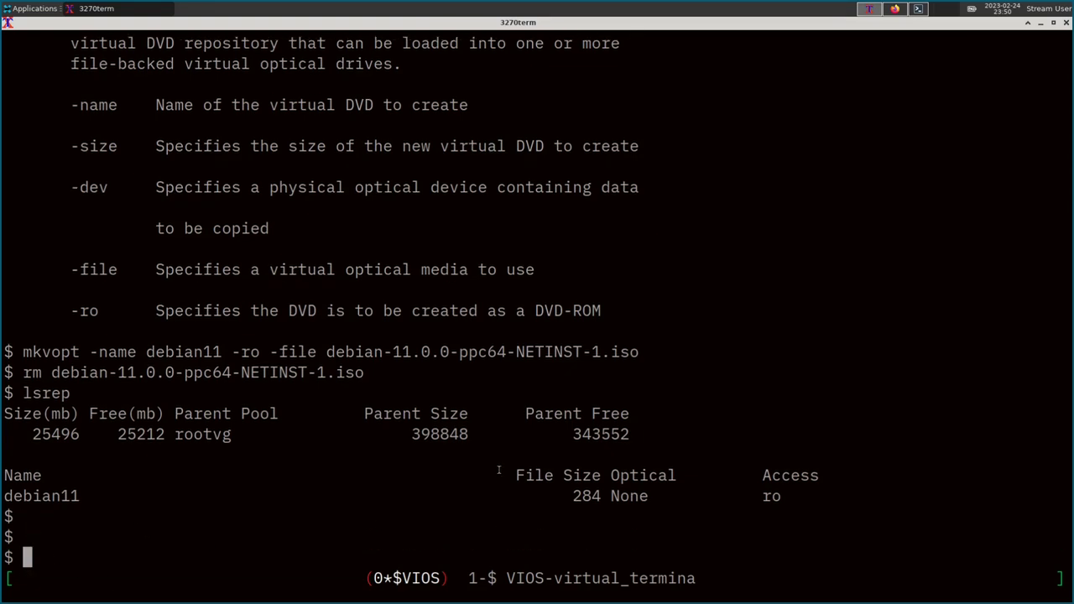
pyautogui.moveTo(499, 579); pyautogui.dragTo(695, 579)
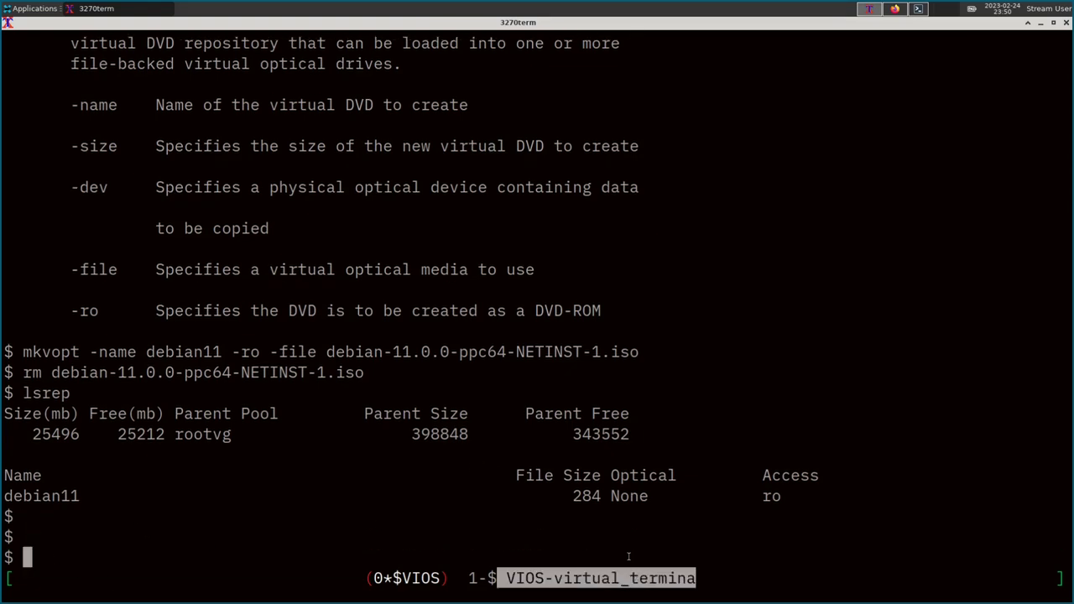
# In the VIOS-virtual_terminal window, ssh as padmin to 192.168.42.43 and enter the password.
pyautogui.hotkey('ctrl', 'a')
pyautogui.write('n')
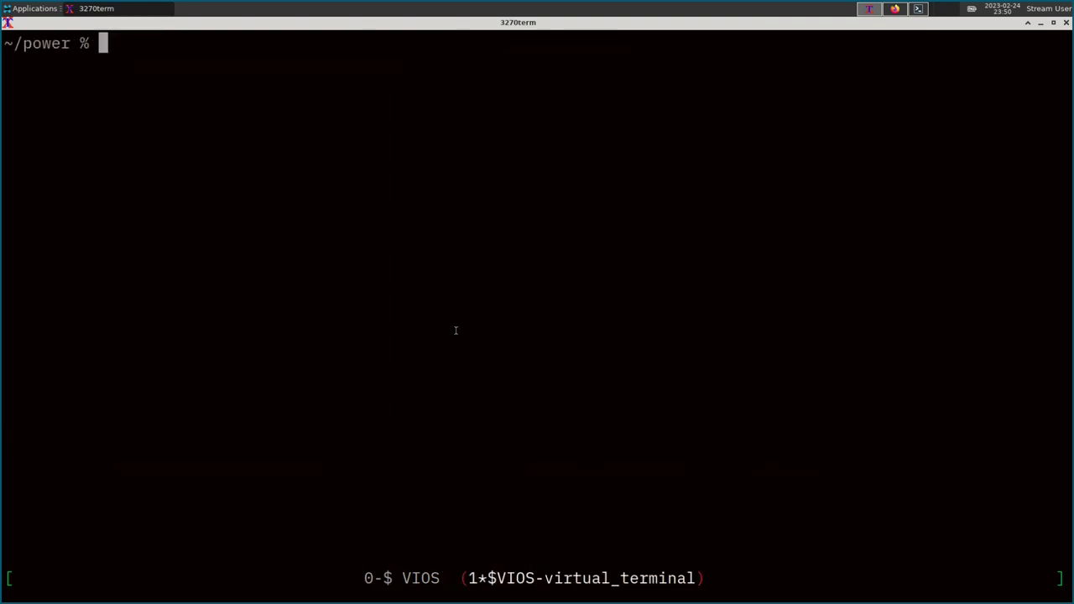
pyautogui.write('ssh padmin@')
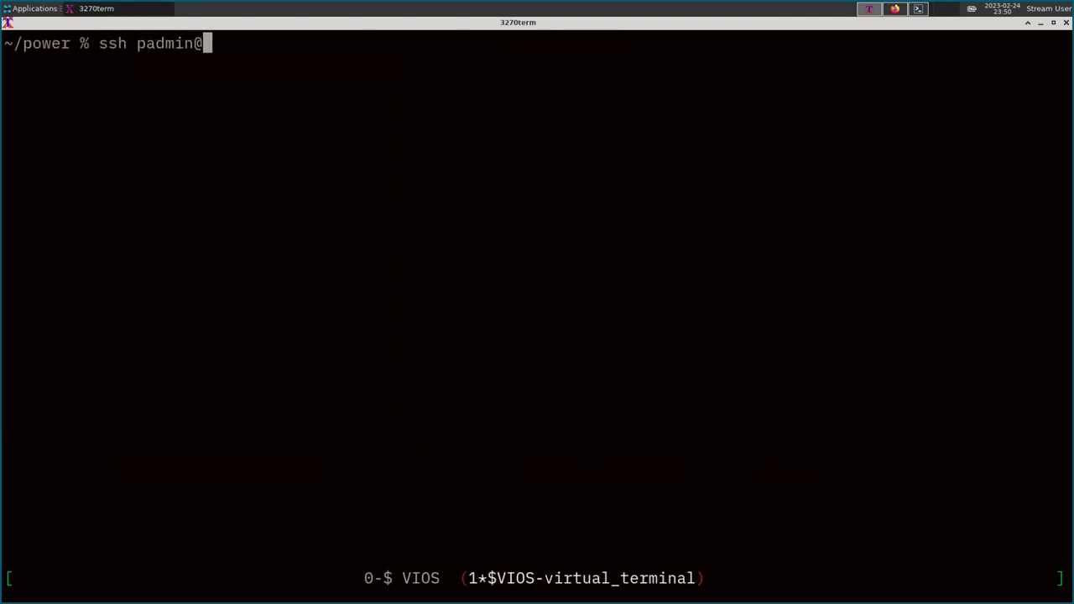
pyautogui.write('192.168.42.43')
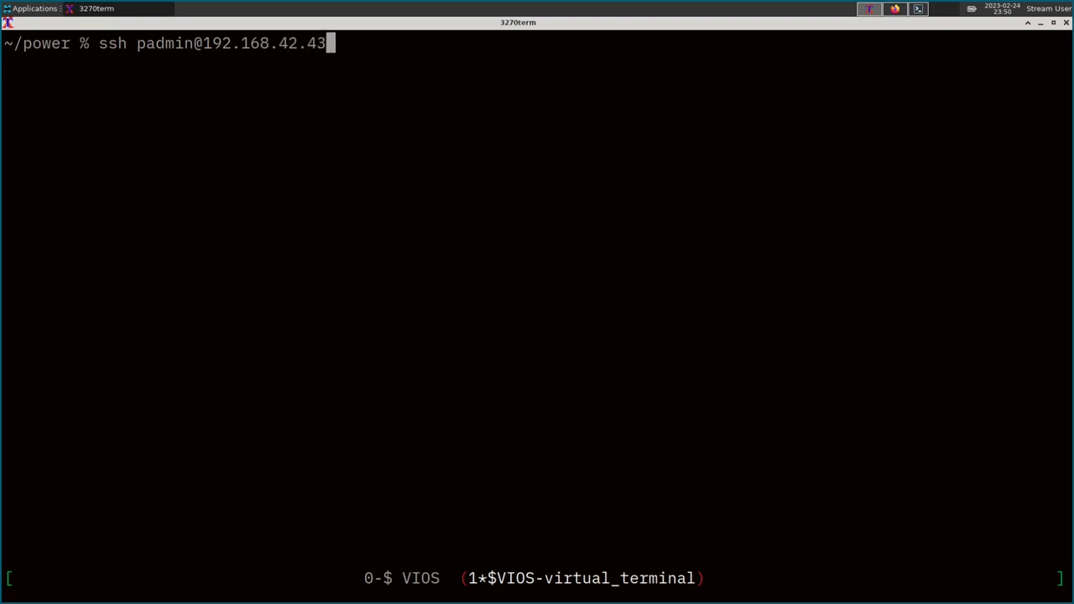
pyautogui.press('Return')
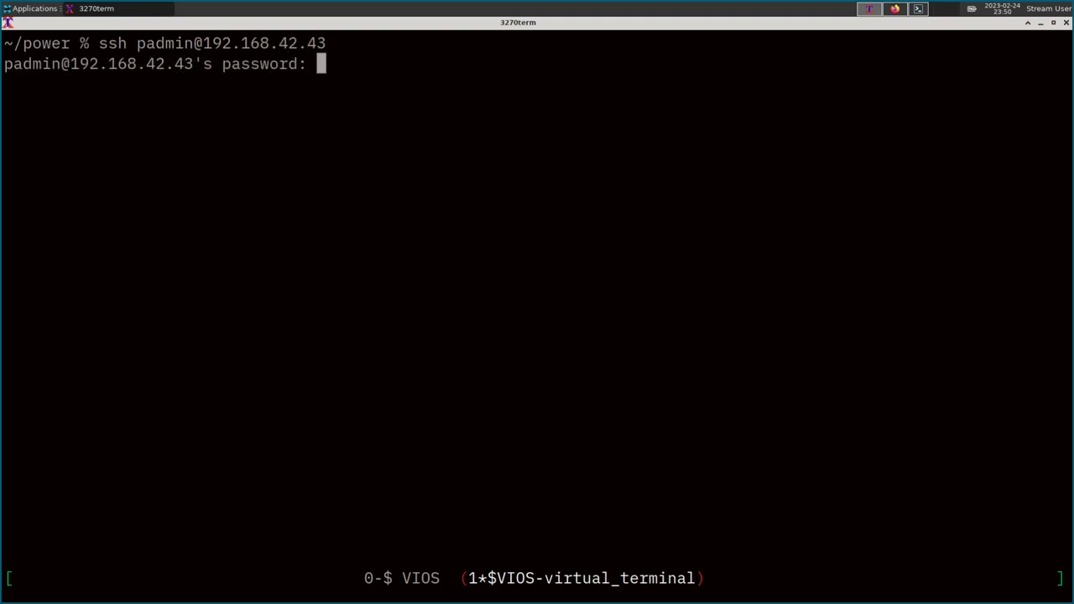
pyautogui.press('Return')
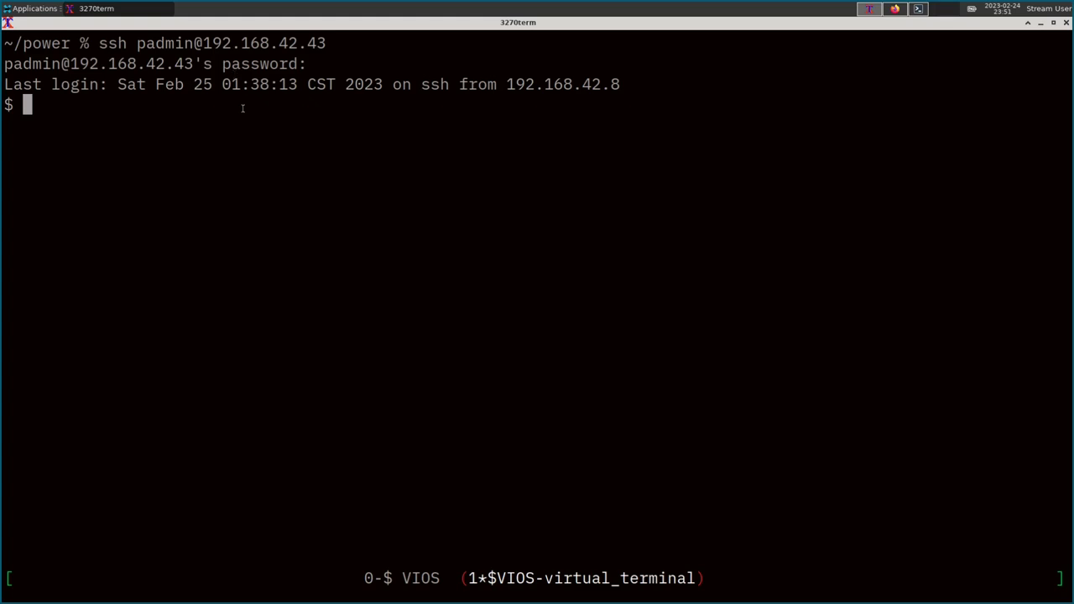
# Run 'help mkvt' and highlight its name, description and '-id PartitionID' usage line.
pyautogui.write('help mkvt')
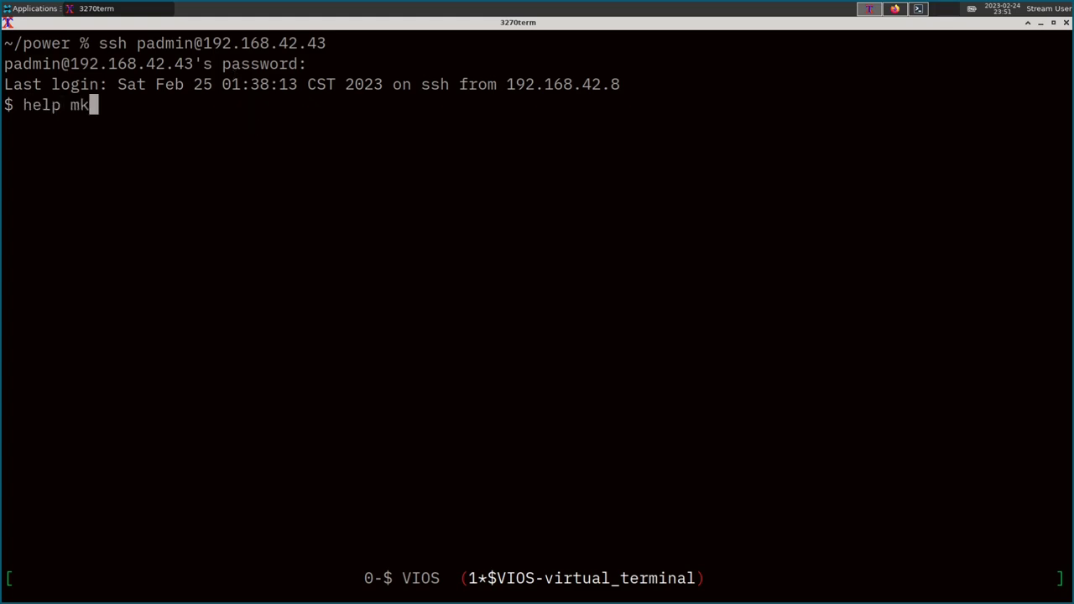
pyautogui.press('Return')
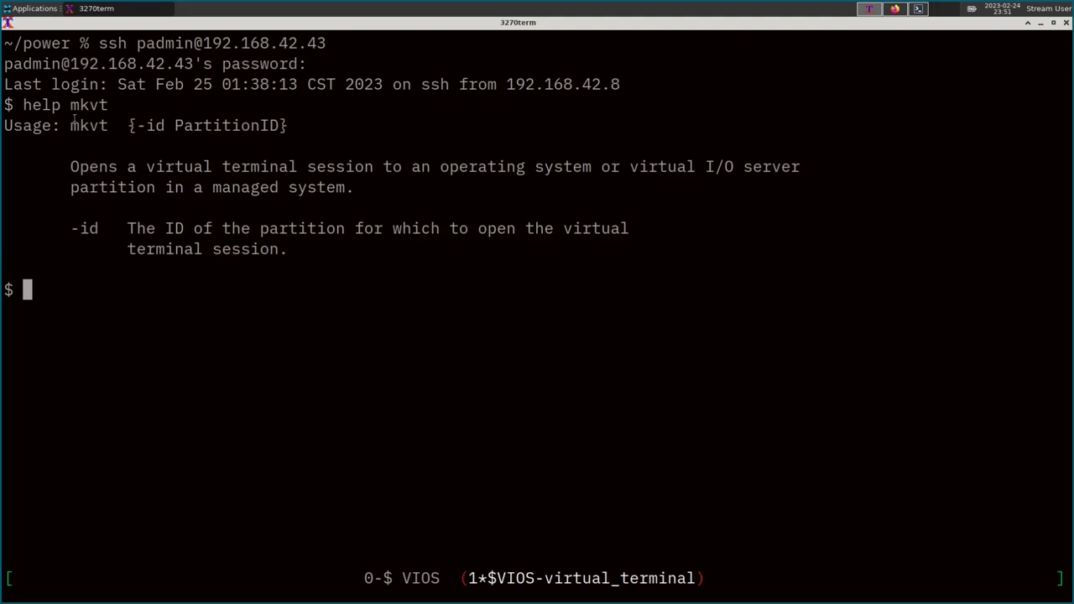
pyautogui.moveTo(71, 104); pyautogui.dragTo(109, 105)
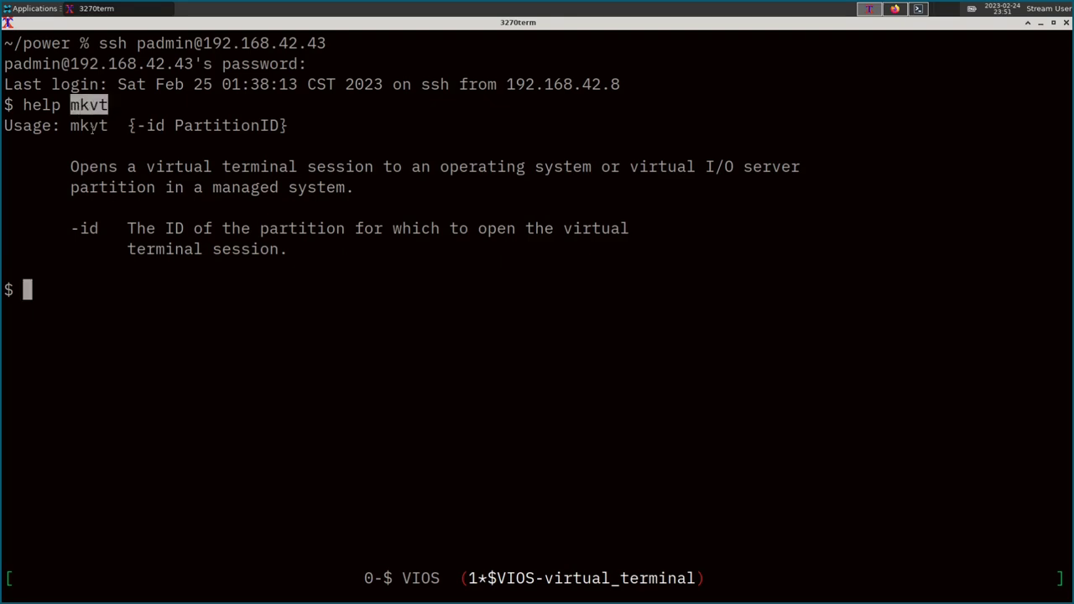
pyautogui.moveTo(102, 166); pyautogui.dragTo(525, 166)
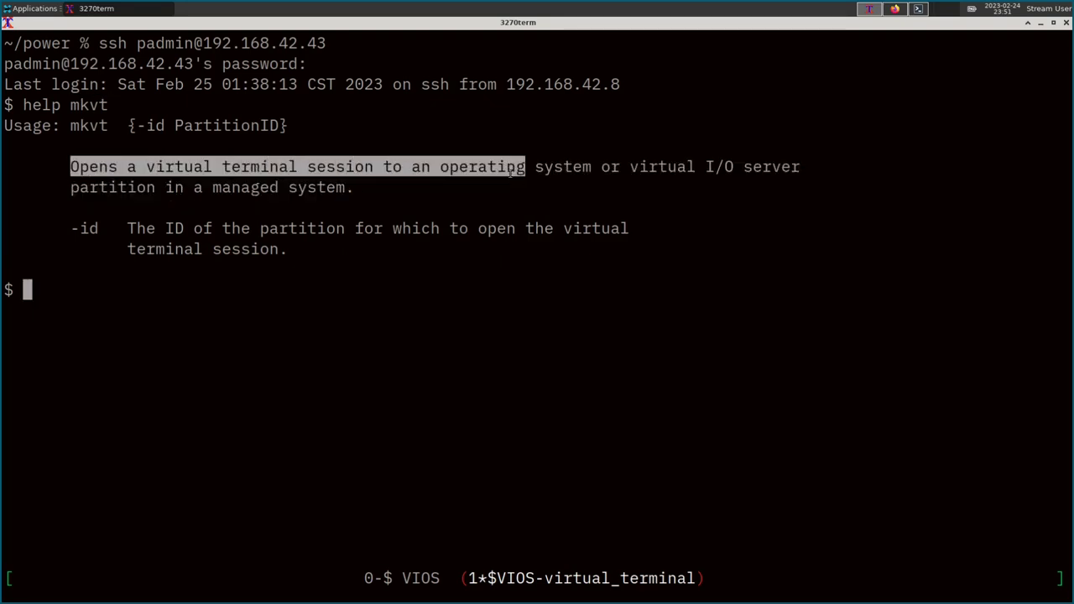
pyautogui.tripleClick(252, 128)
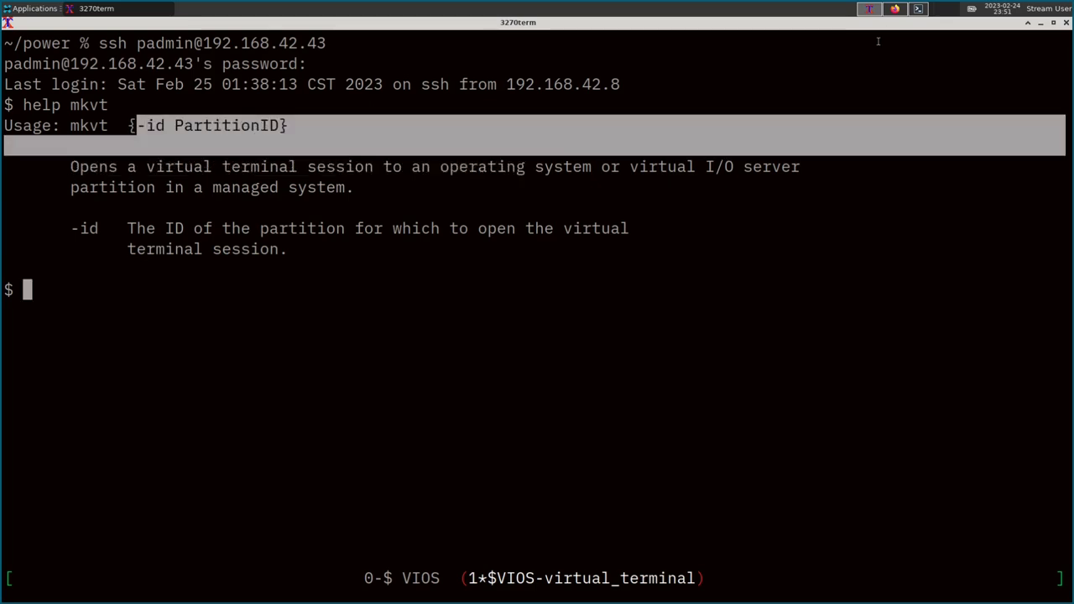
pyautogui.click(895, 9)
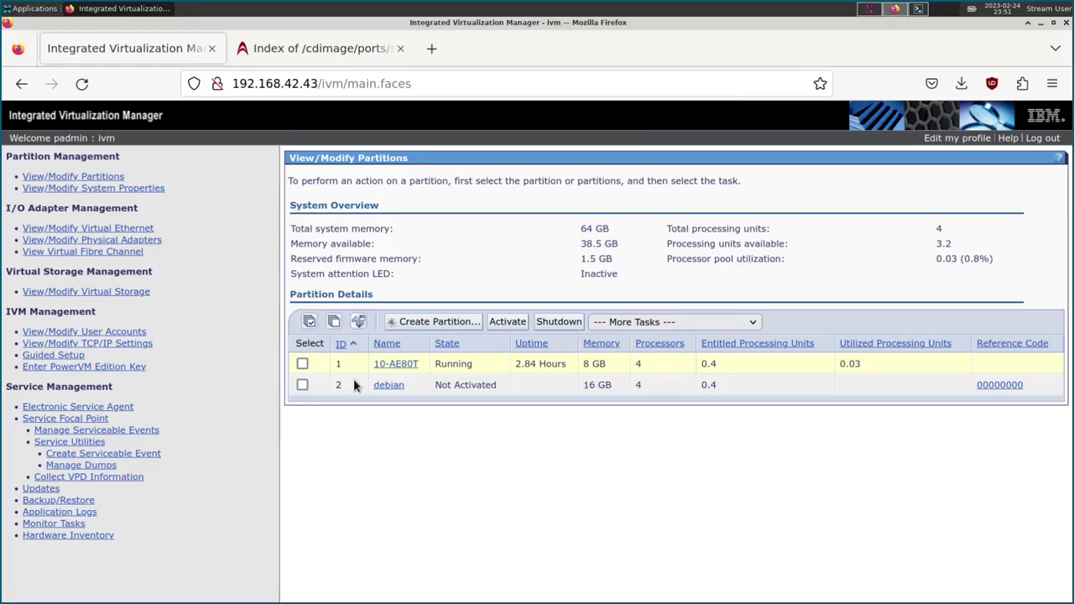
pyautogui.click(870, 9)
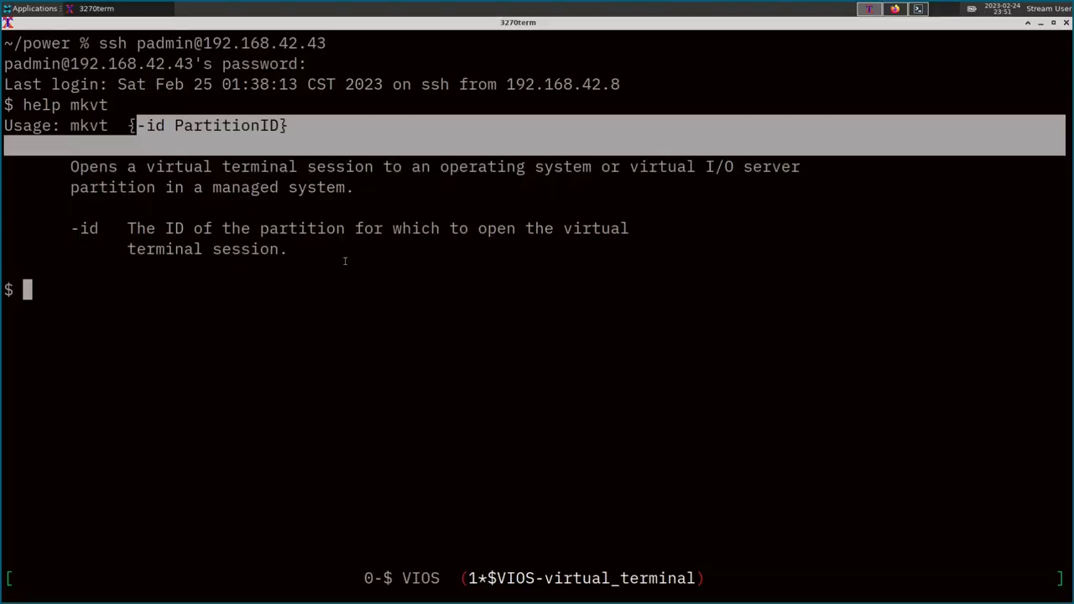
# Run 'mkvt -id 2' to open a virtual terminal to the debian partition, checking its row.
pyautogui.write('mkvt ')
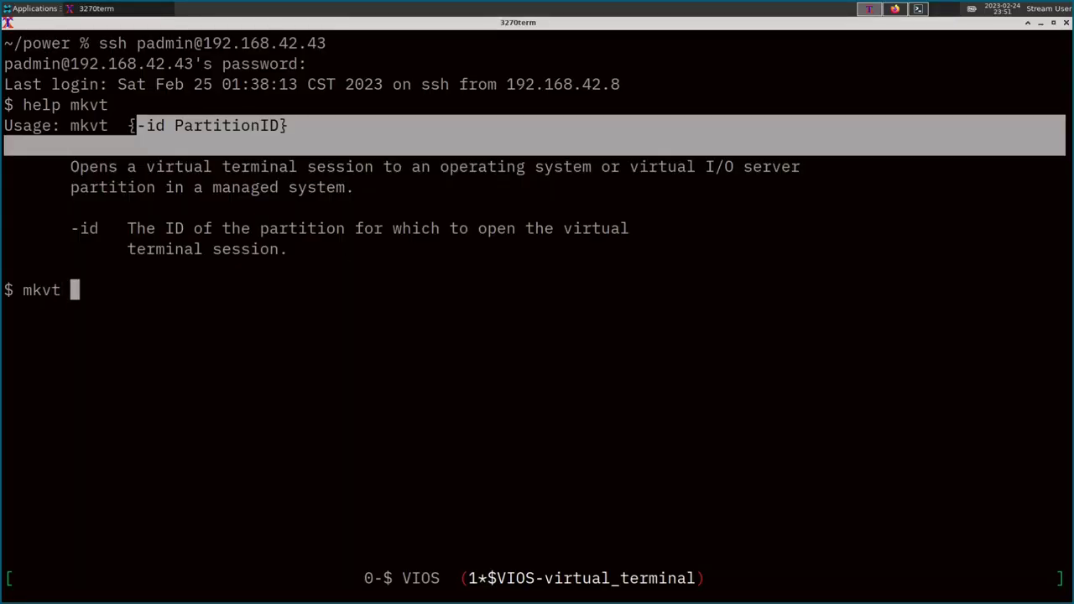
pyautogui.write('-id 2')
pyautogui.press('Return')
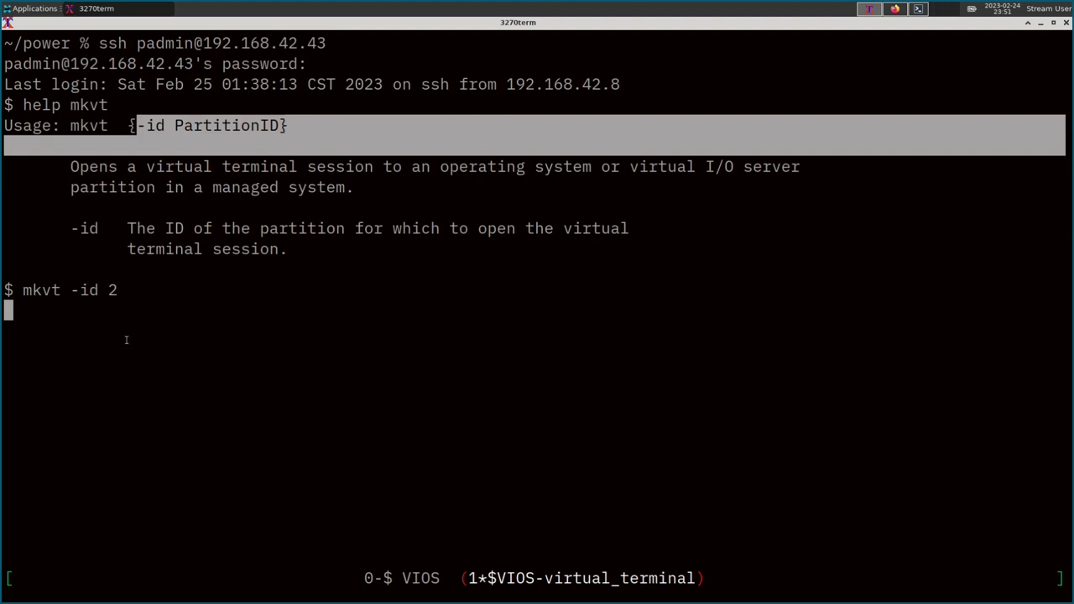
pyautogui.hotkey('alt', 'Tab')
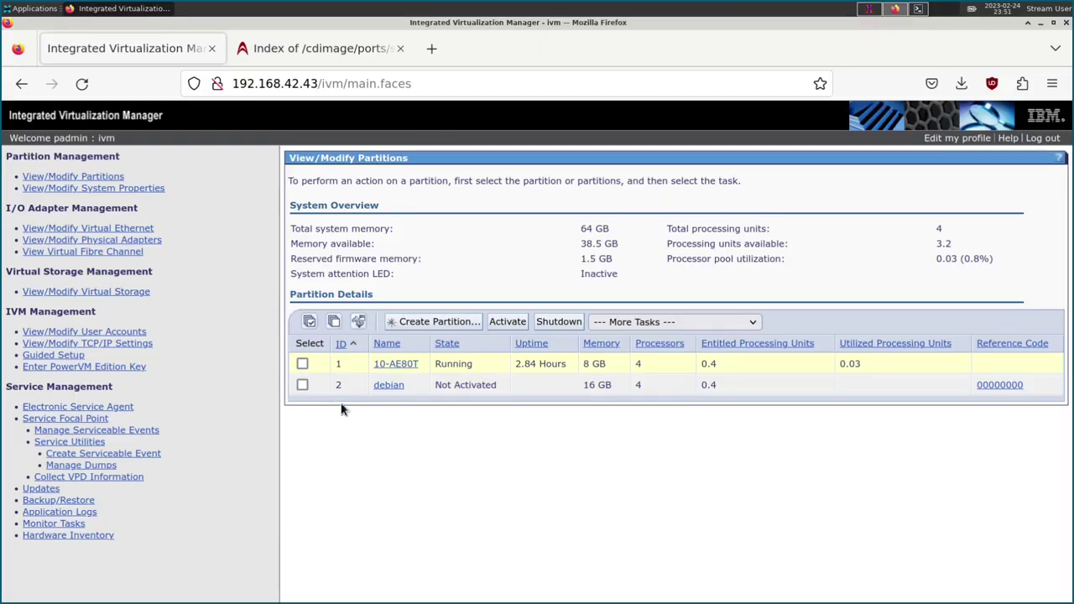
pyautogui.moveTo(394, 391); pyautogui.dragTo(595, 446)
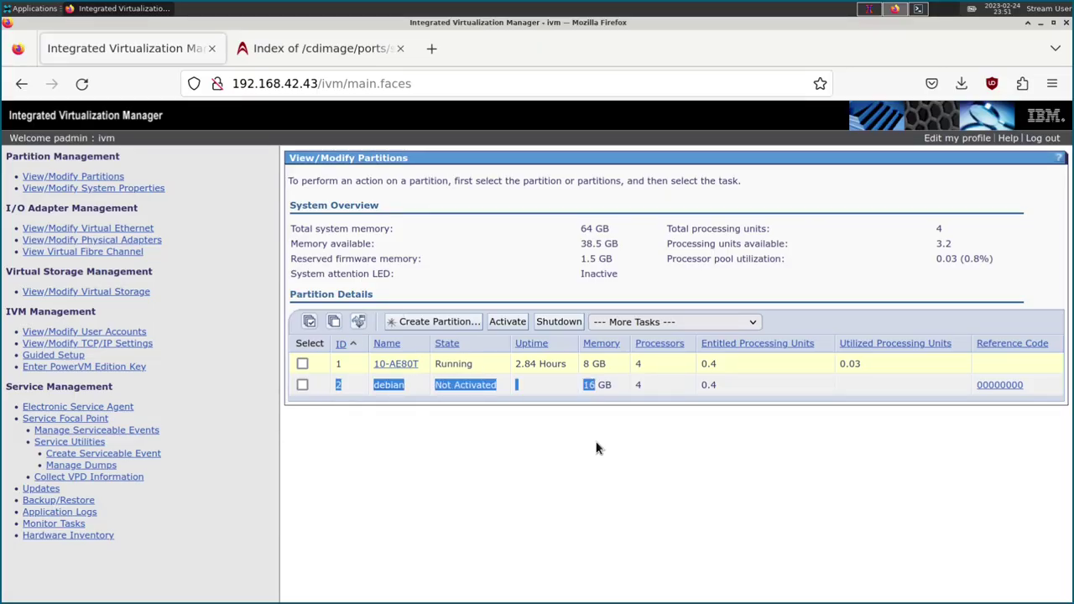
pyautogui.click(714, 285)
pyautogui.click(918, 9)
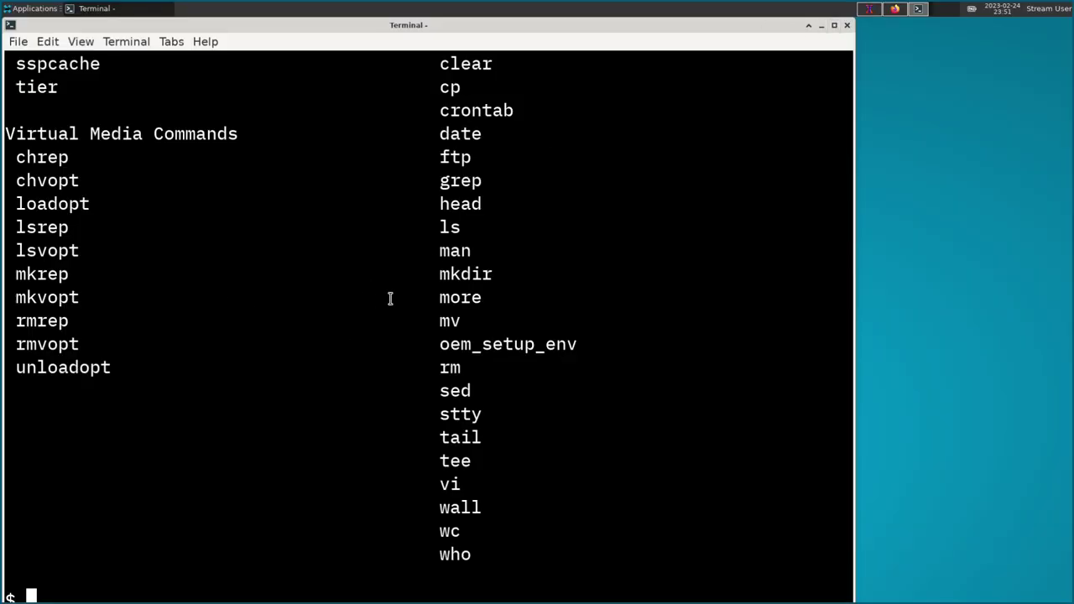
# Exit the VIOS SSH session and the local shell, then bring 3270term back up.
pyautogui.write('exit')
pyautogui.press('Return')
pyautogui.write('exit')
pyautogui.press('Return')
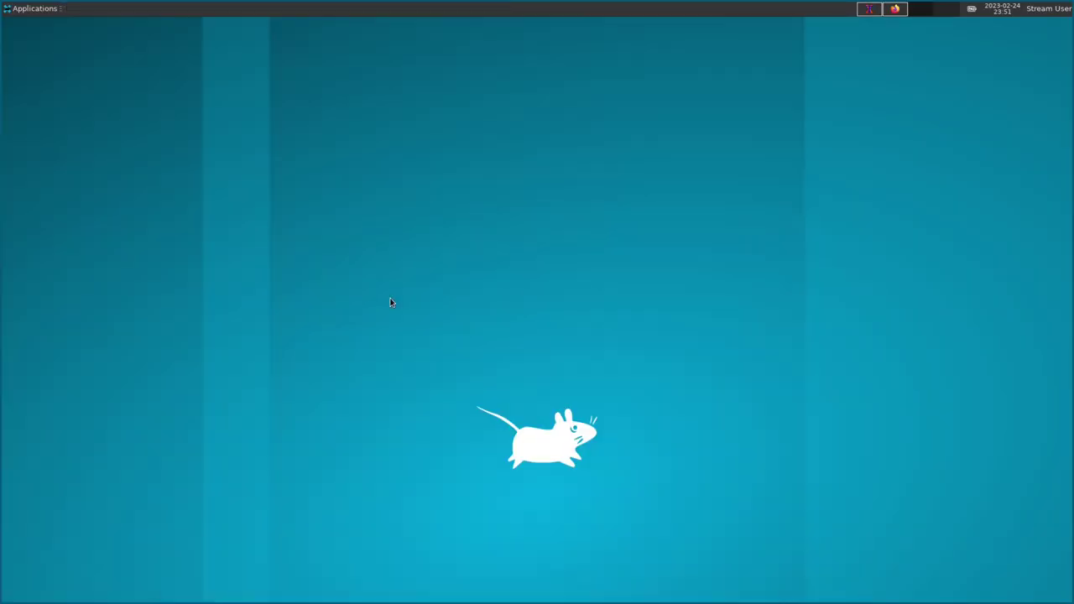
pyautogui.click(871, 9)
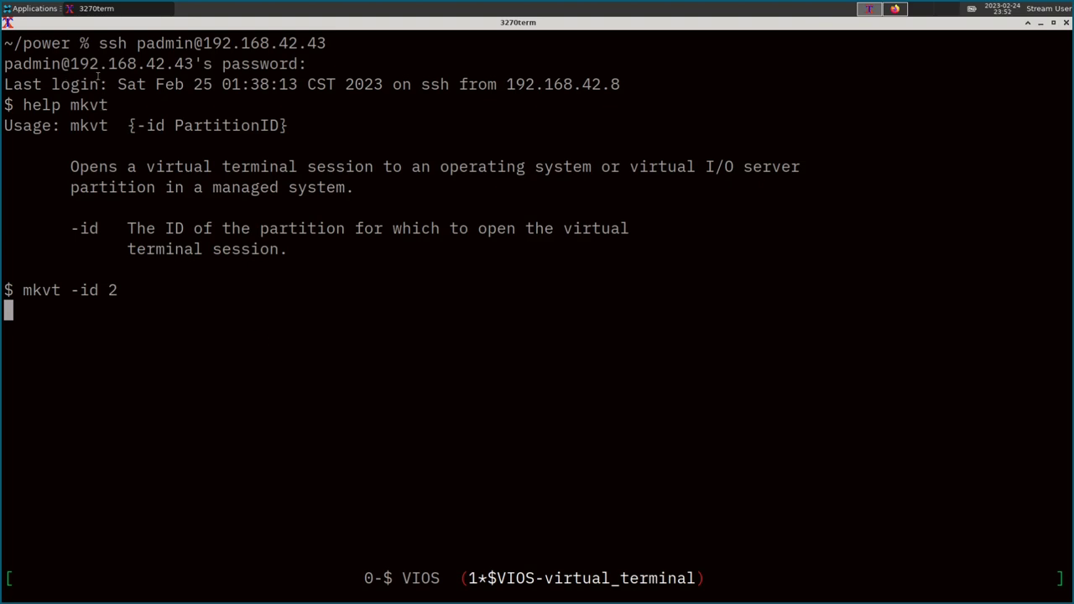
# Review the earlier login and disconnect message, then rerun 'mkvt -id 2' for partition 2.
pyautogui.moveTo(98, 42); pyautogui.dragTo(265, 59)
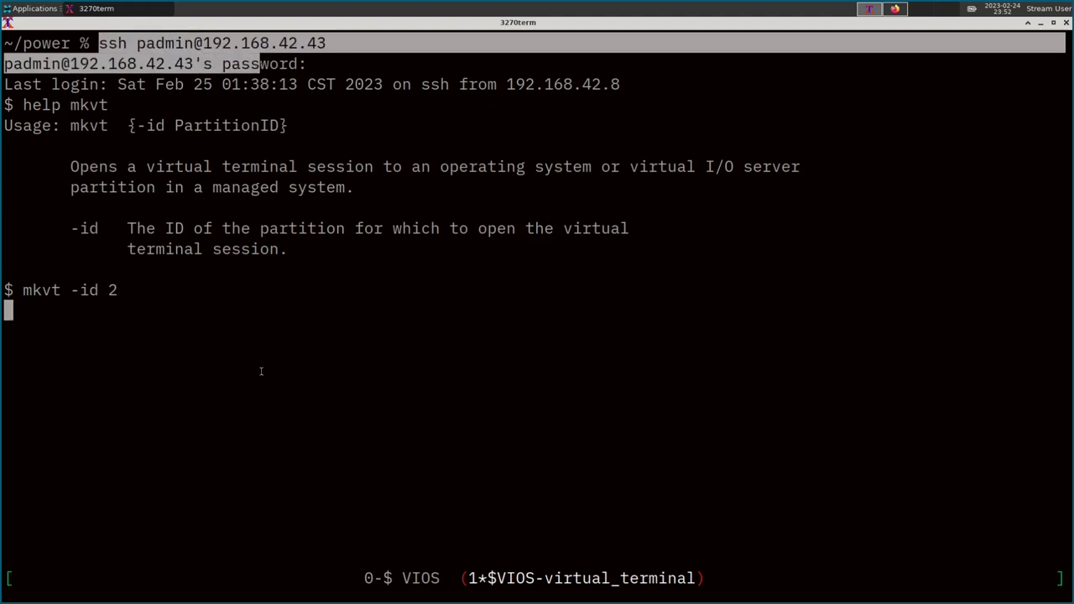
pyautogui.click(259, 398)
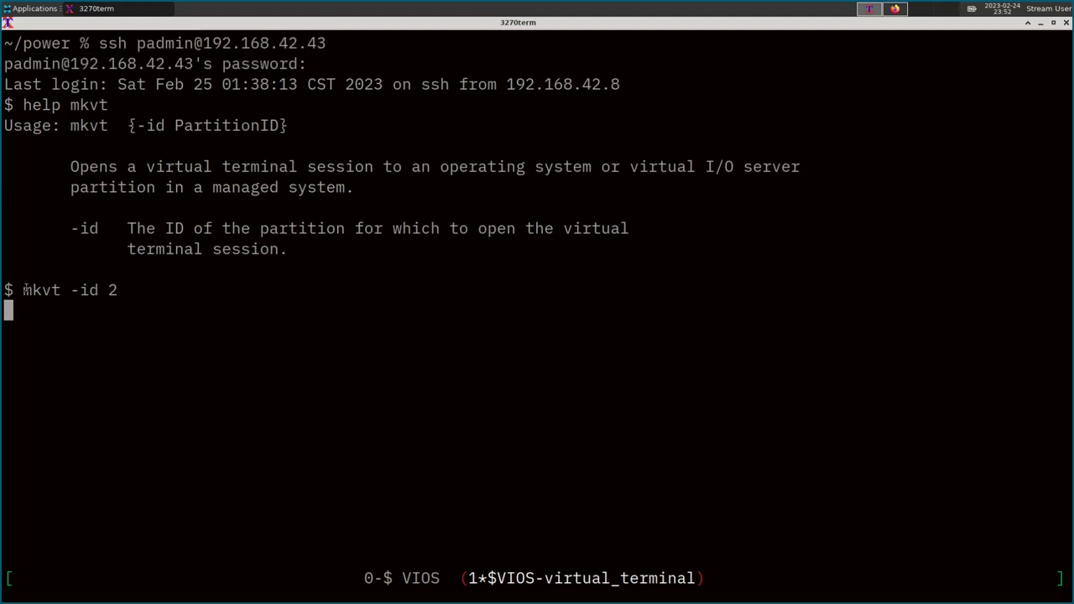
pyautogui.moveTo(22, 289); pyautogui.dragTo(81, 289)
pyautogui.moveTo(36, 351); pyautogui.dragTo(292, 352)
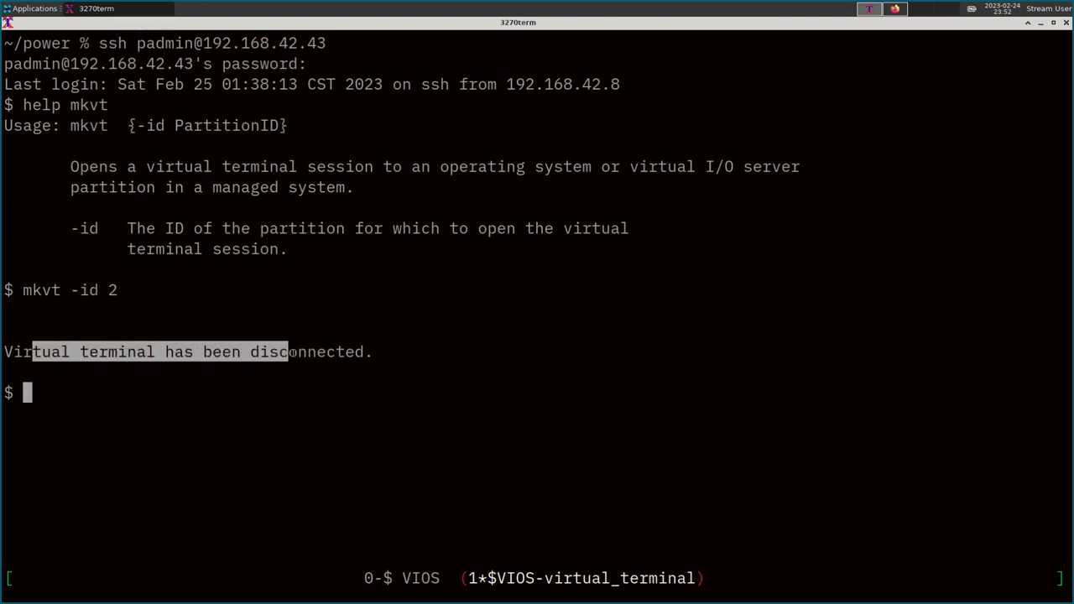
pyautogui.tripleClick(51, 388)
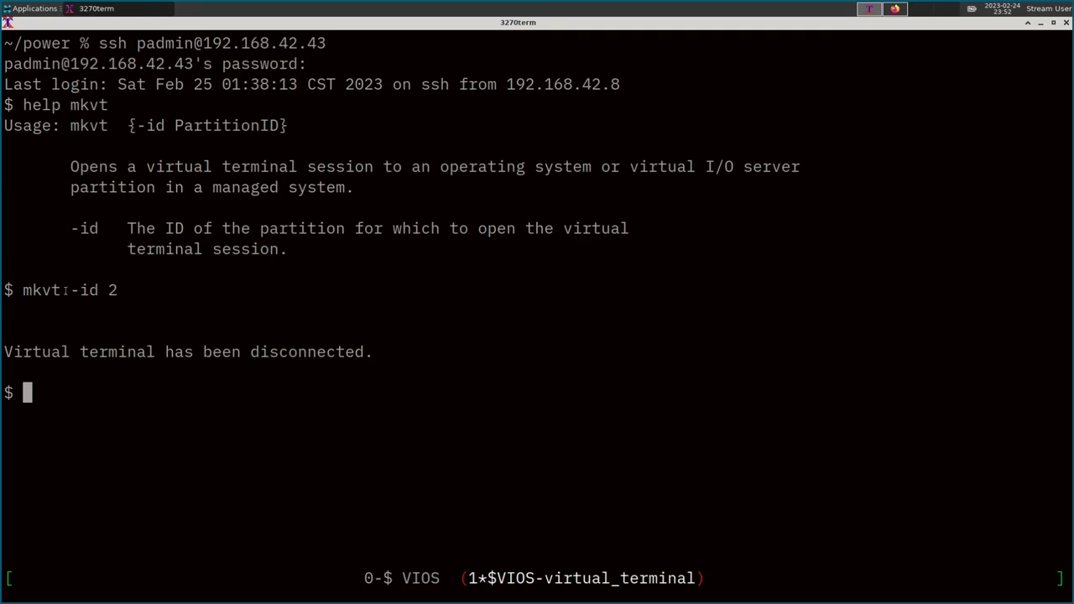
pyautogui.write('mkvt -id 2')
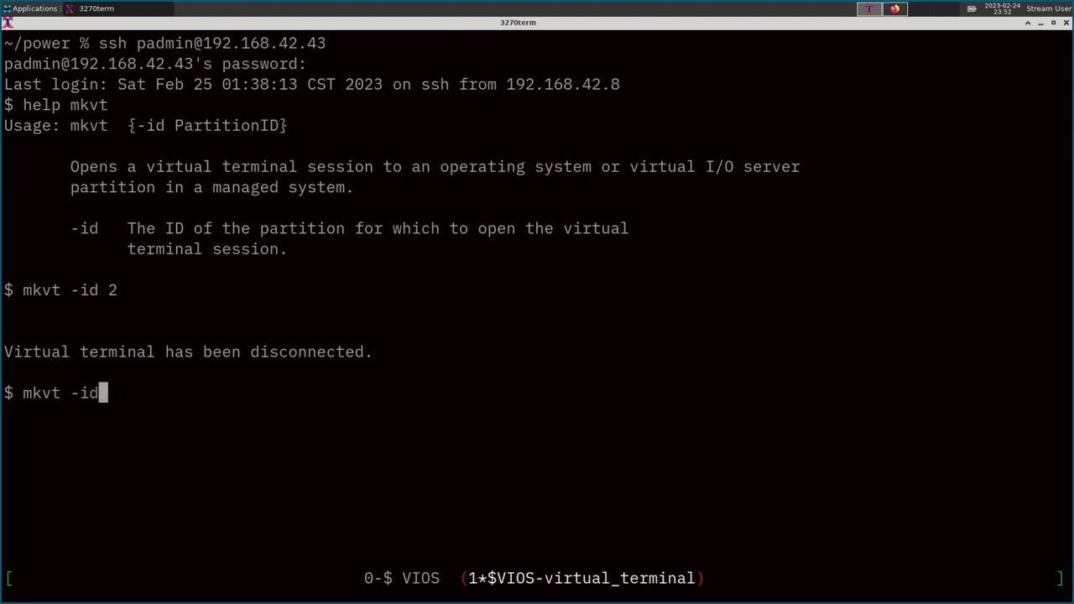
pyautogui.press('Return')
# Activate the debian partition and refresh the list until it shows Running with reference code CA00E1DC.
pyautogui.click(896, 9)
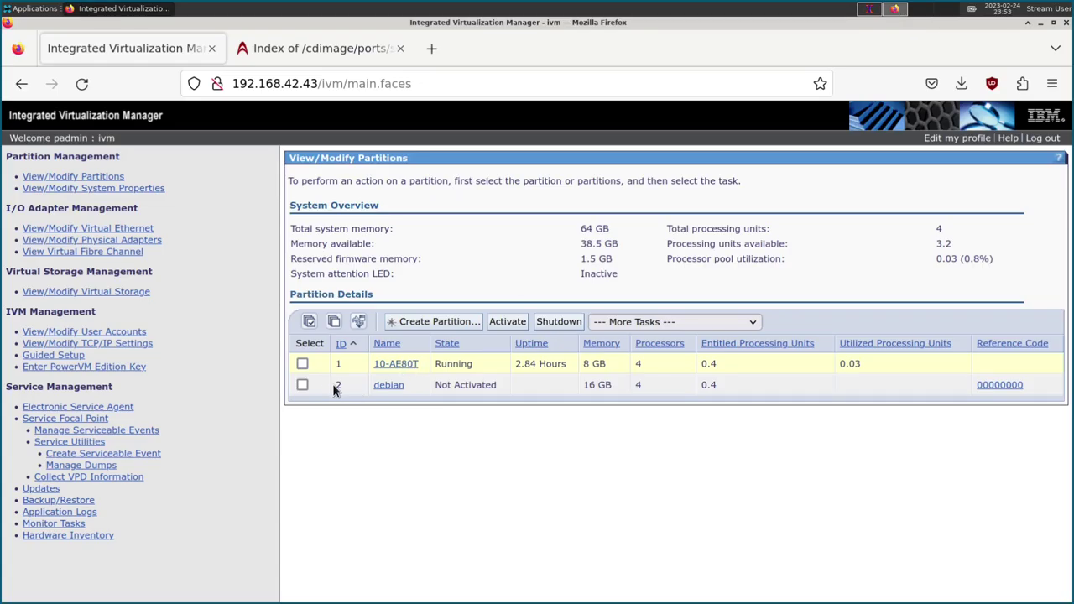
pyautogui.click(303, 385)
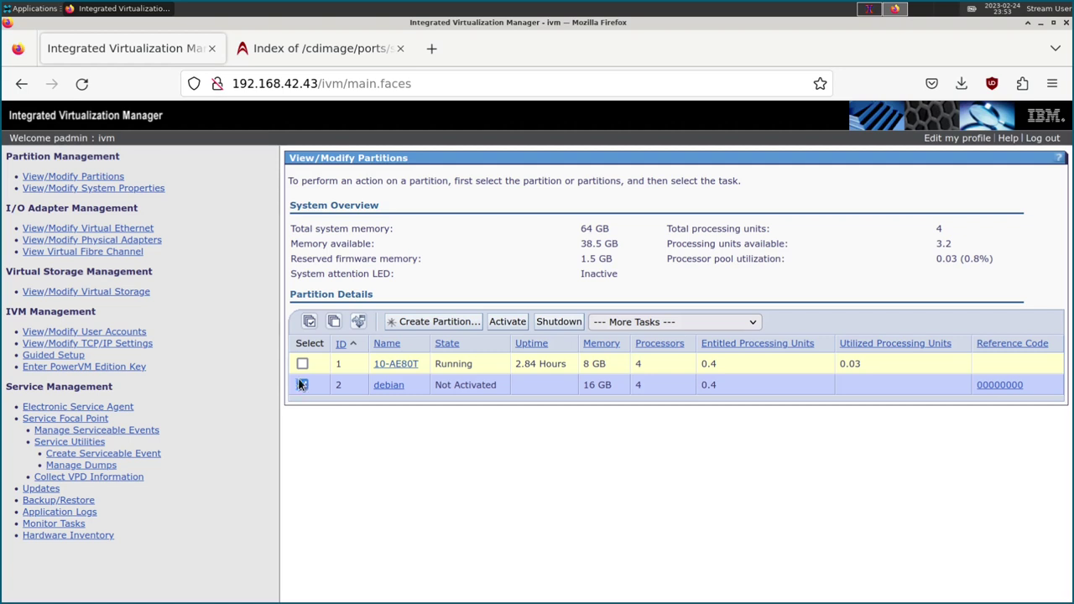
pyautogui.click(504, 322)
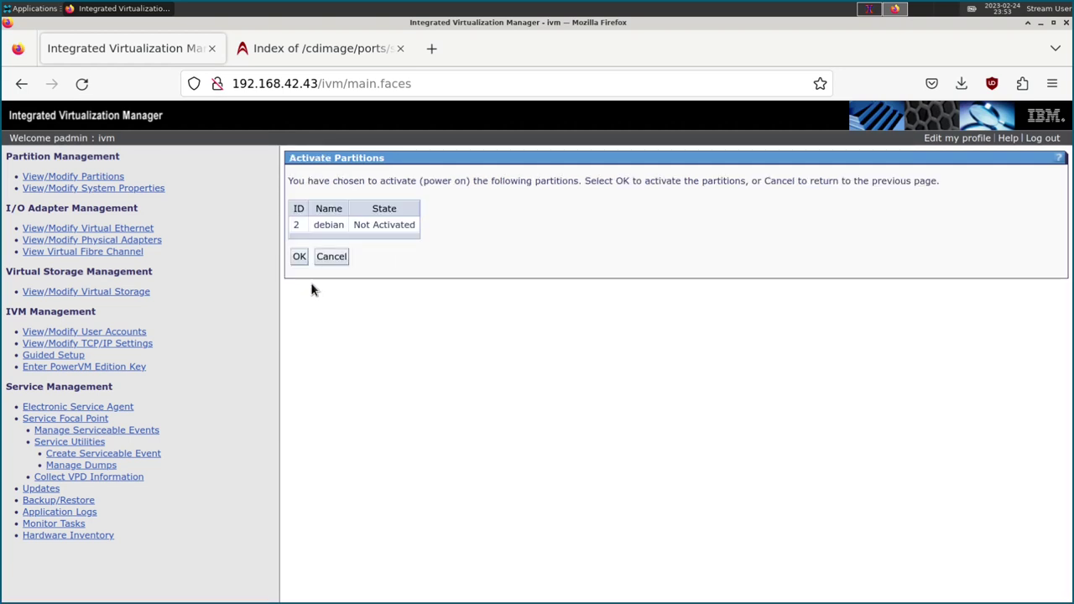
pyautogui.click(299, 256)
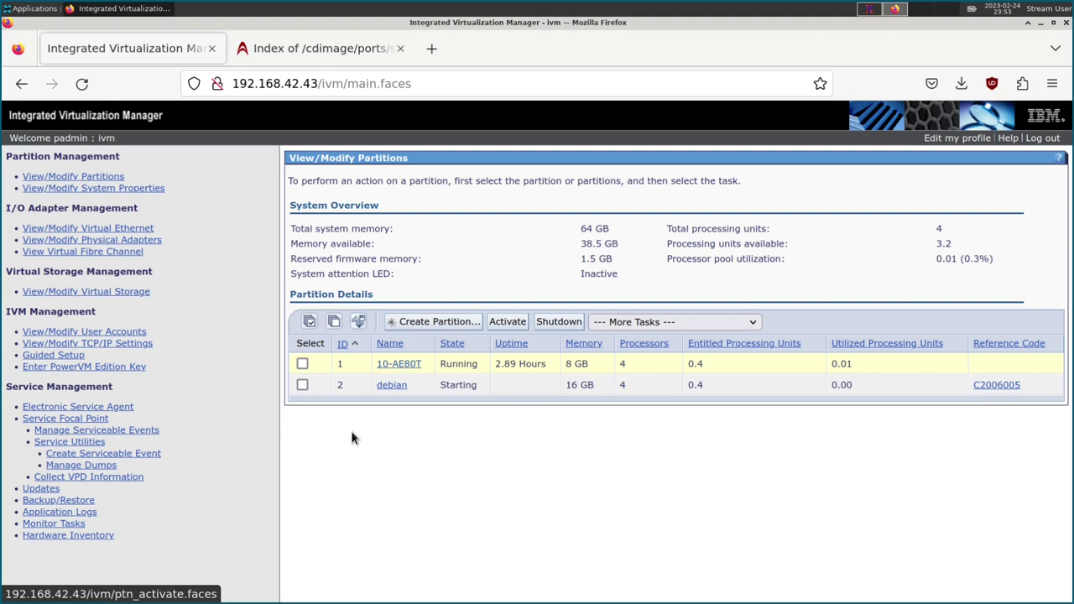
pyautogui.click(362, 329)
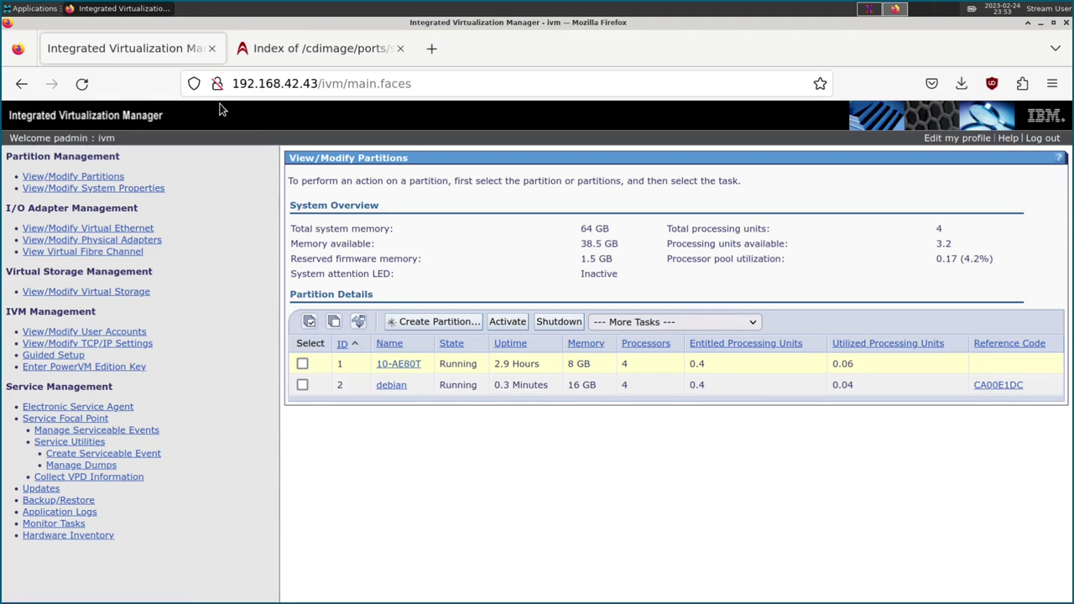
pyautogui.click(995, 387)
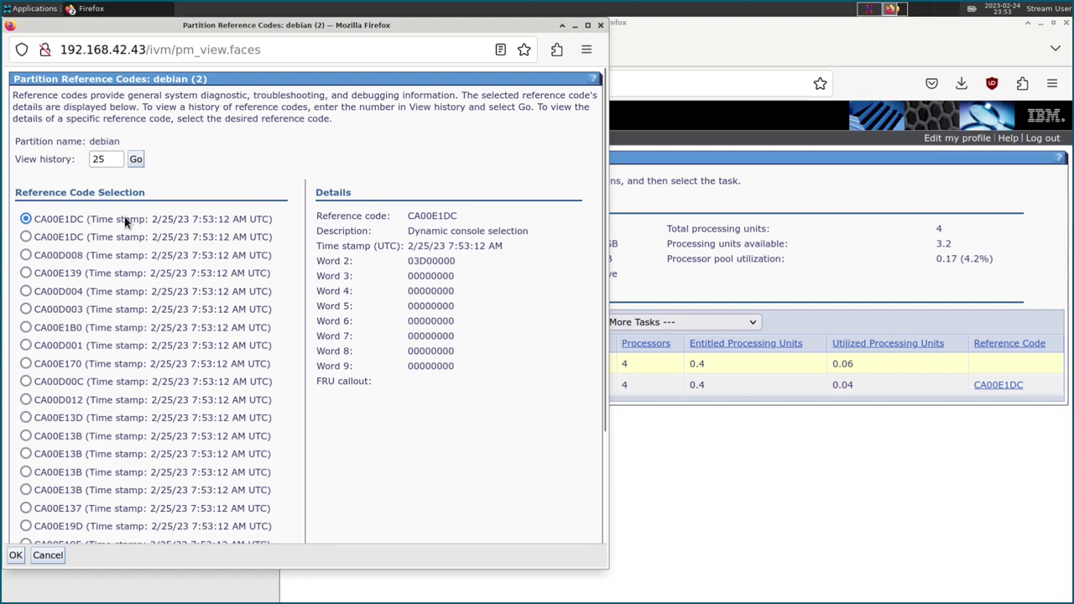
pyautogui.click(136, 159)
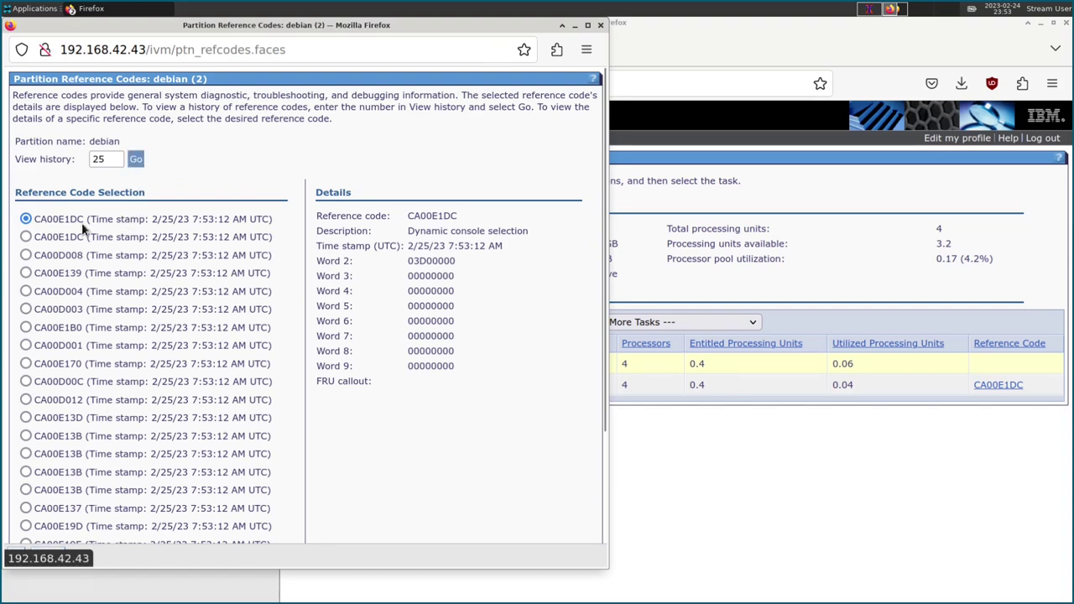
pyautogui.click(26, 236)
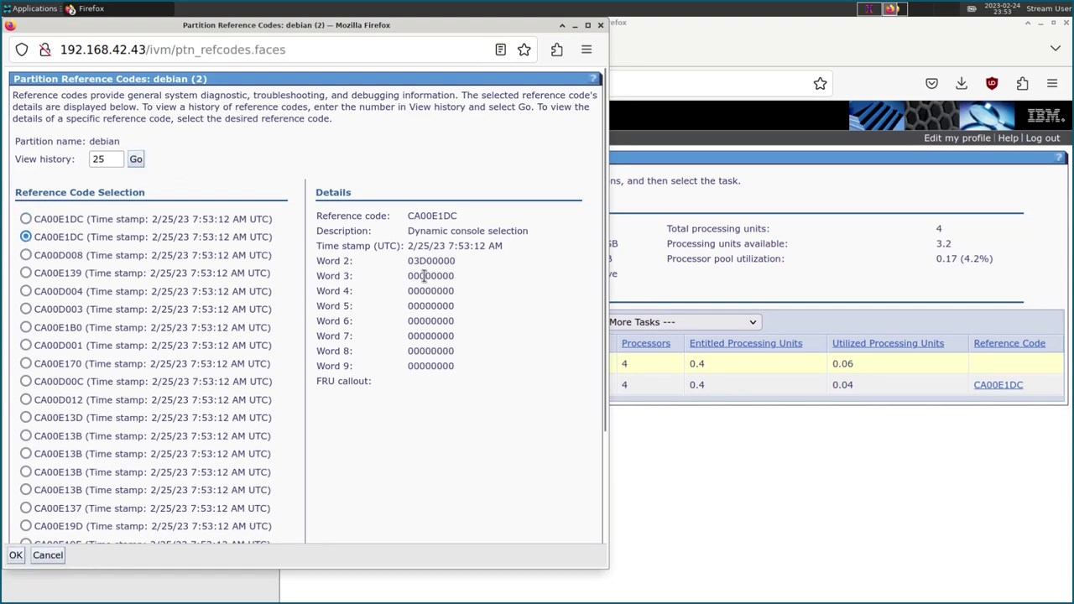
pyautogui.click(26, 273)
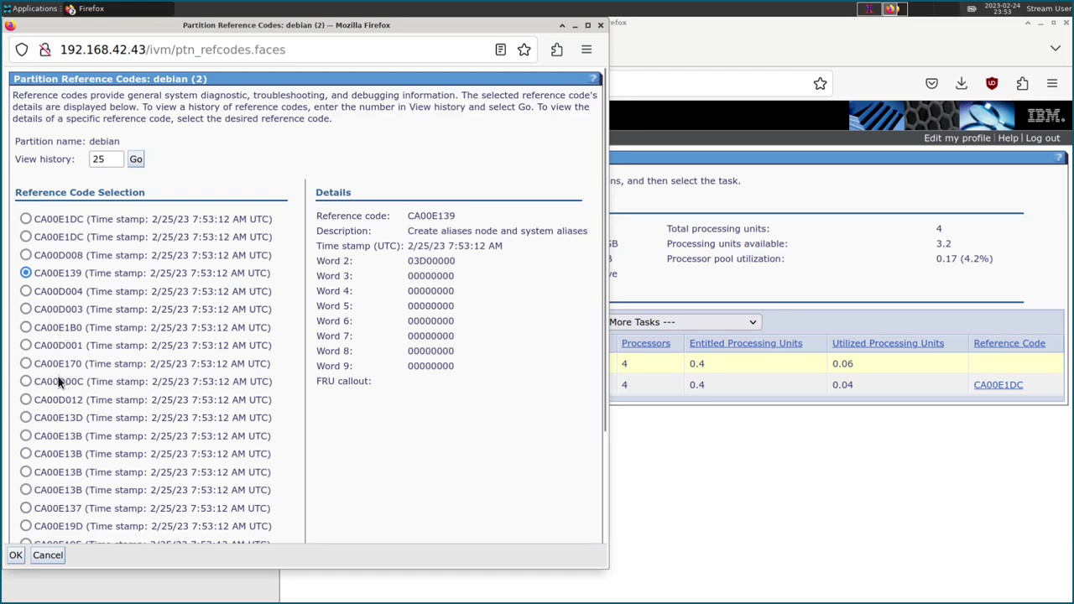
pyautogui.moveTo(409, 229); pyautogui.dragTo(556, 236)
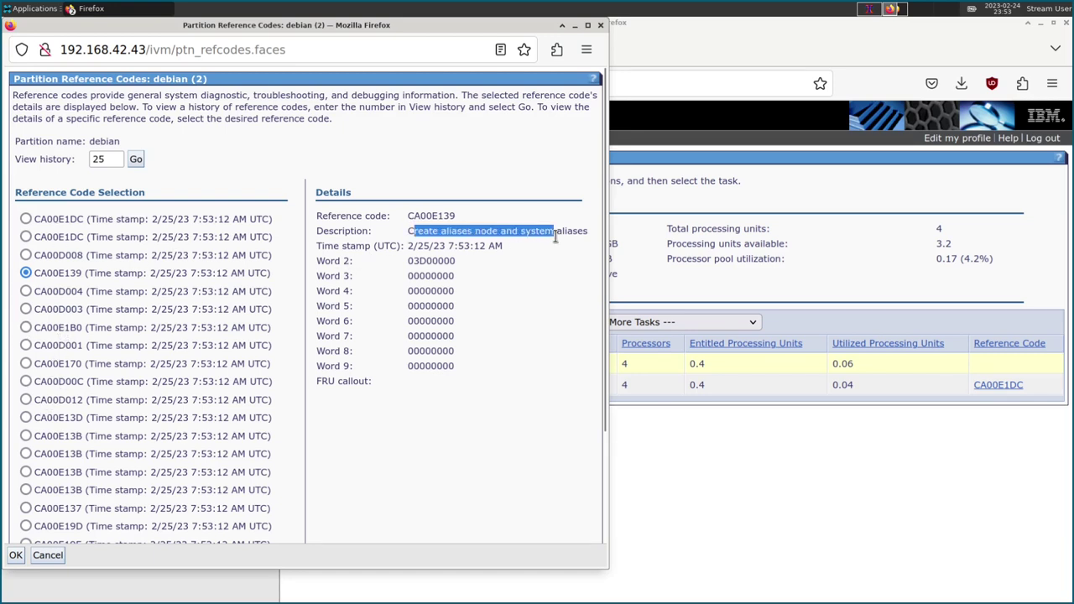
pyautogui.click(554, 238)
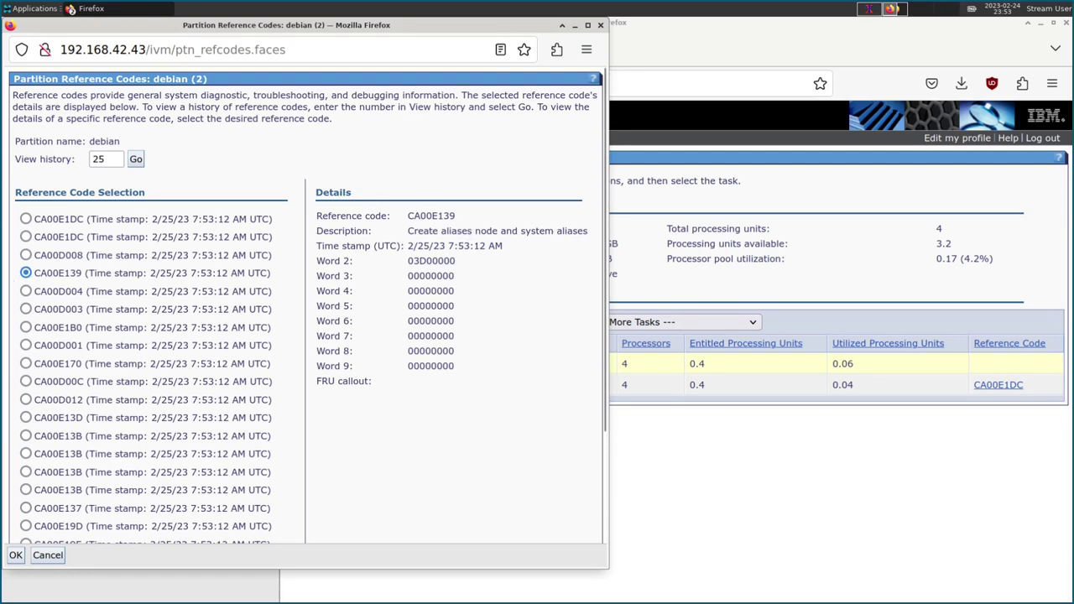
pyautogui.click(25, 257)
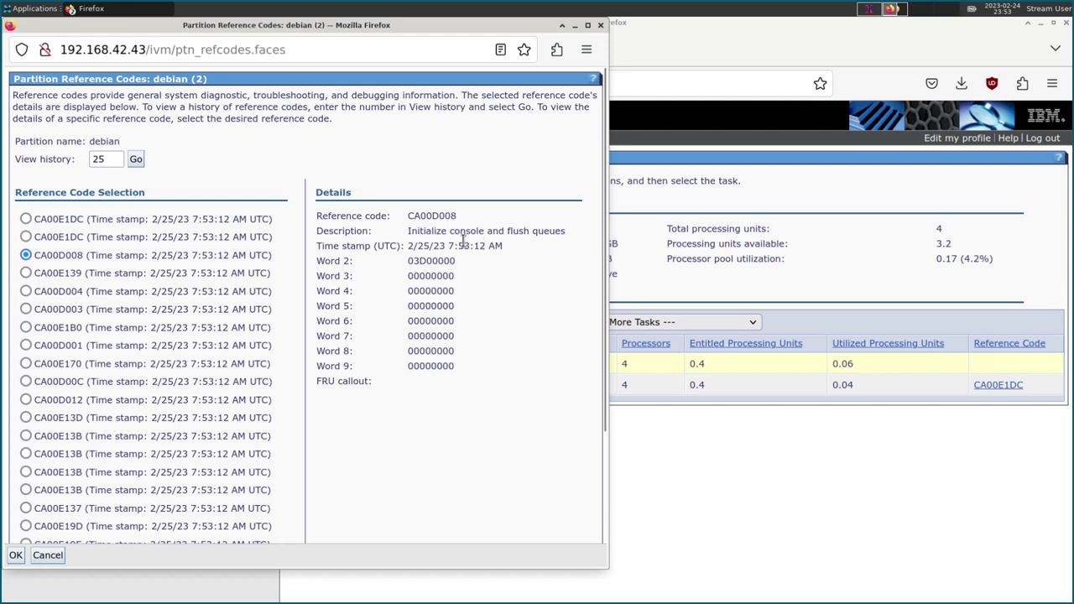
pyautogui.click(26, 238)
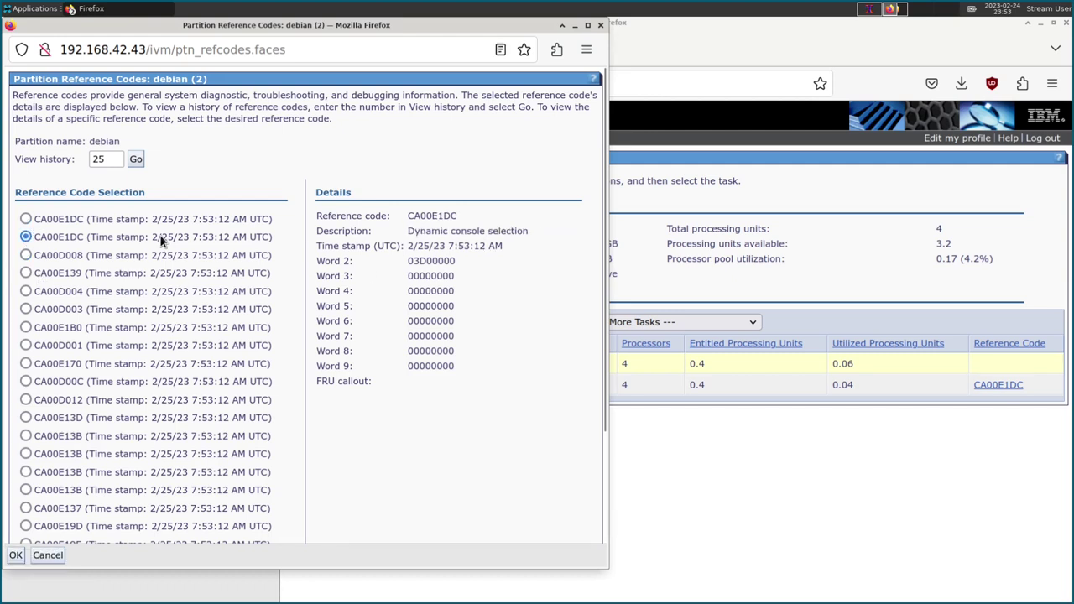
pyautogui.click(26, 219)
pyautogui.click(26, 327)
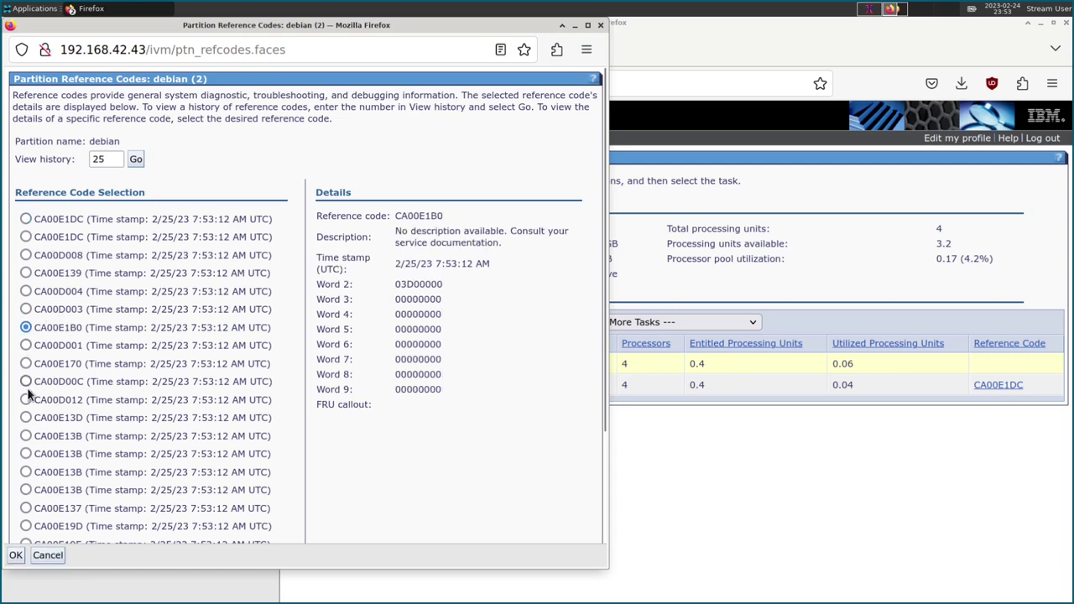
pyautogui.click(26, 400)
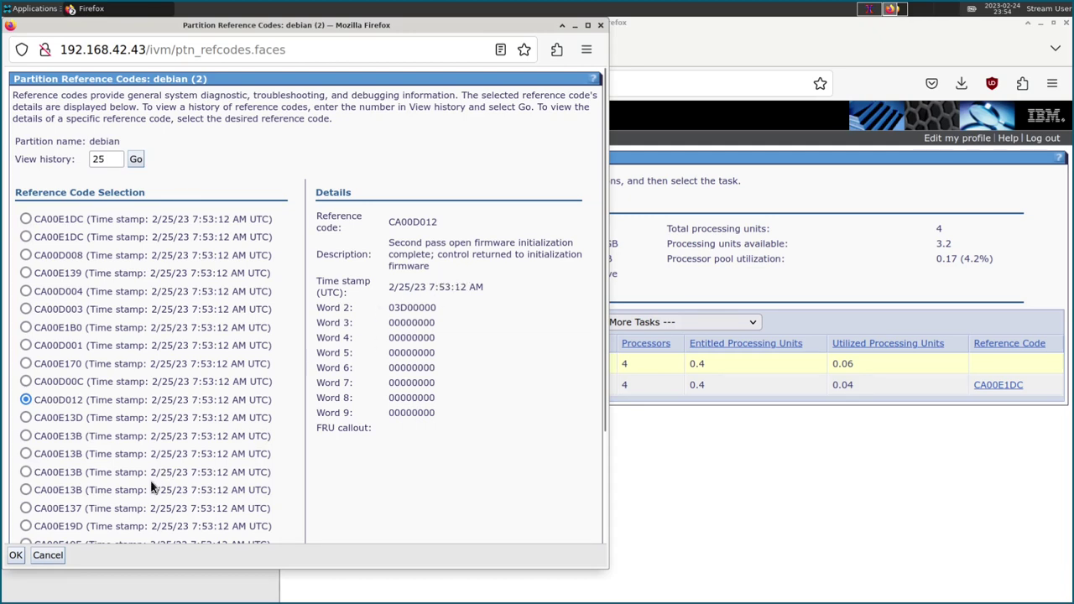
pyautogui.click(15, 555)
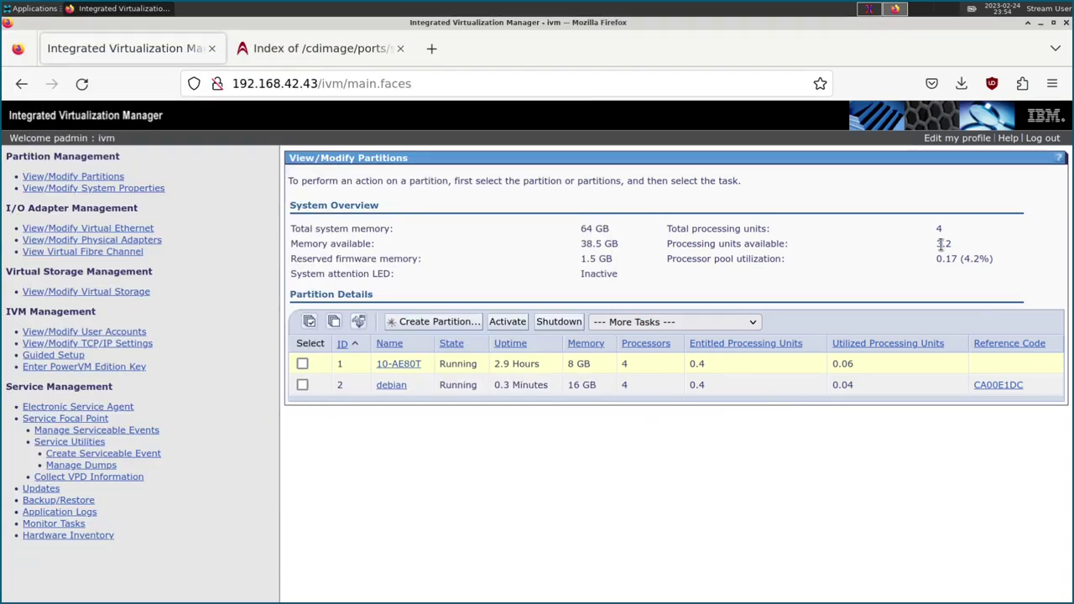
# In the partition's virtual terminal, choose Expert install from the Debian installer GRUB 2.06-6 menu.
pyautogui.click(869, 10)
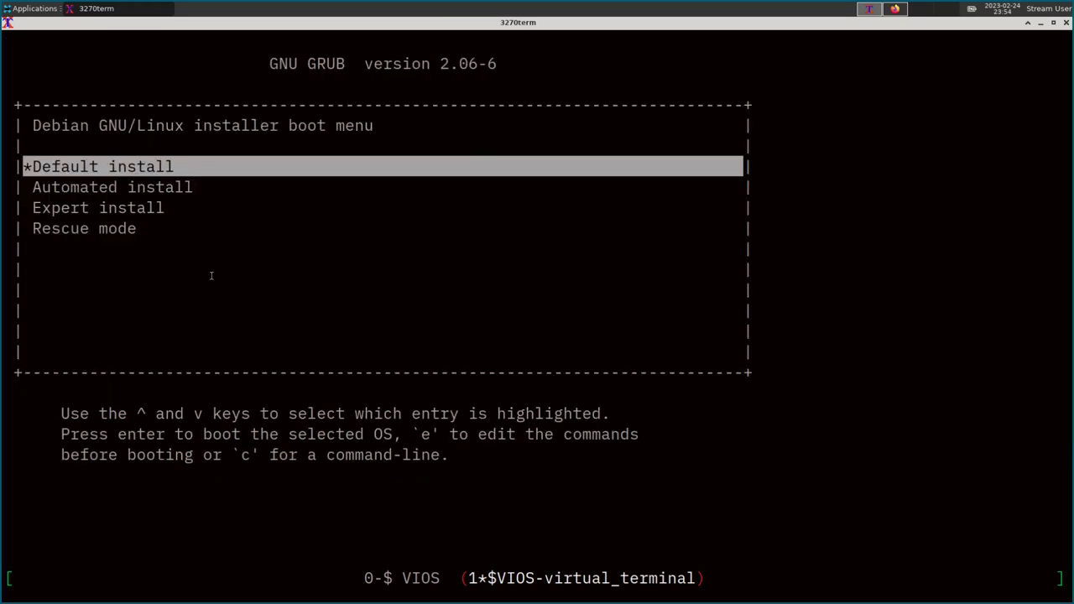
pyautogui.press('Down')
pyautogui.press('Down')
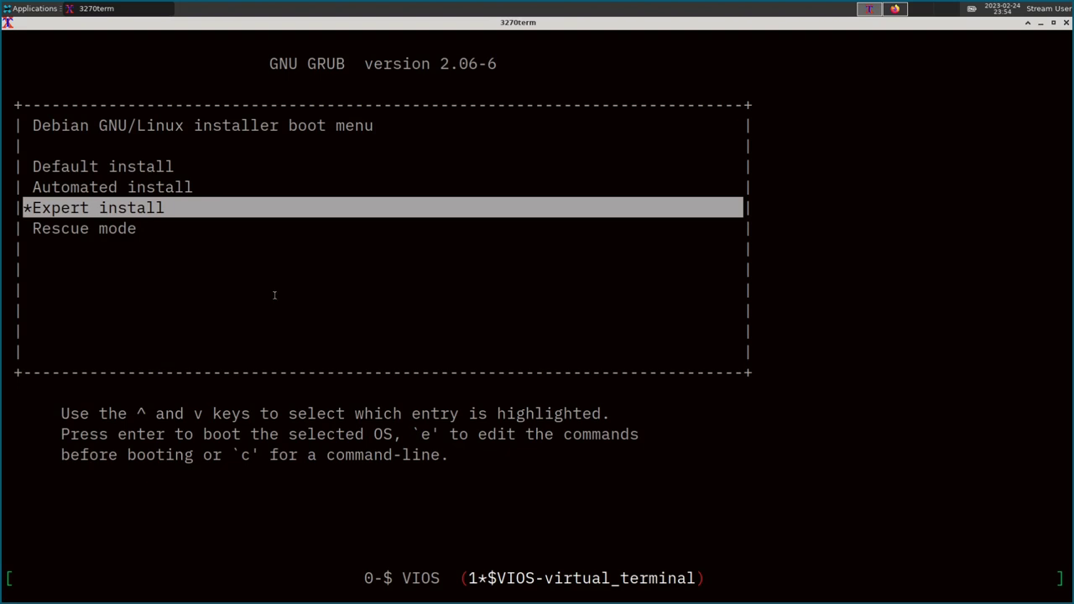
pyautogui.press('Return')
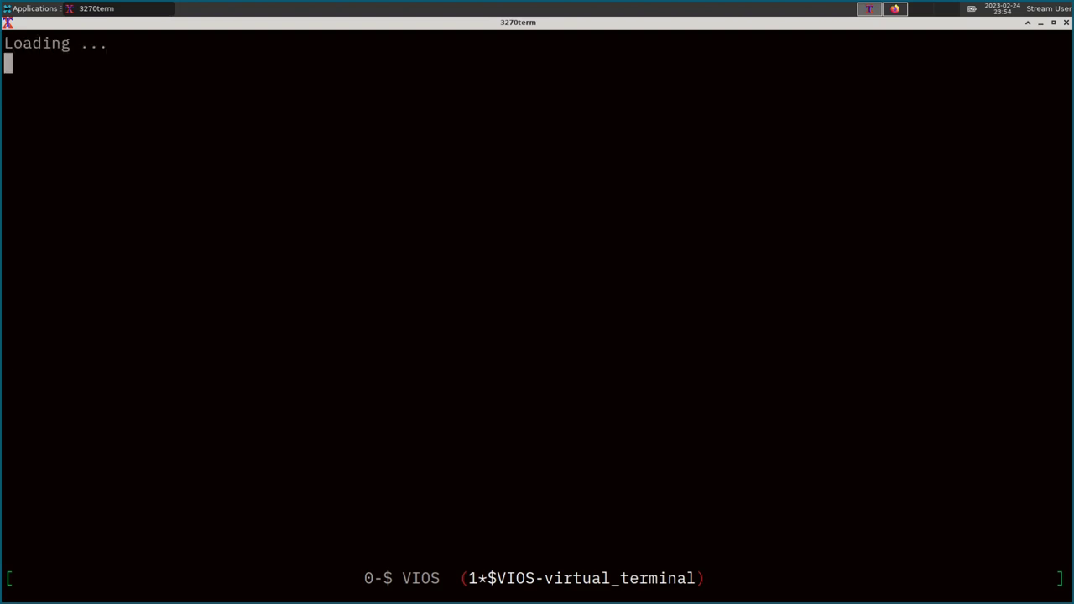
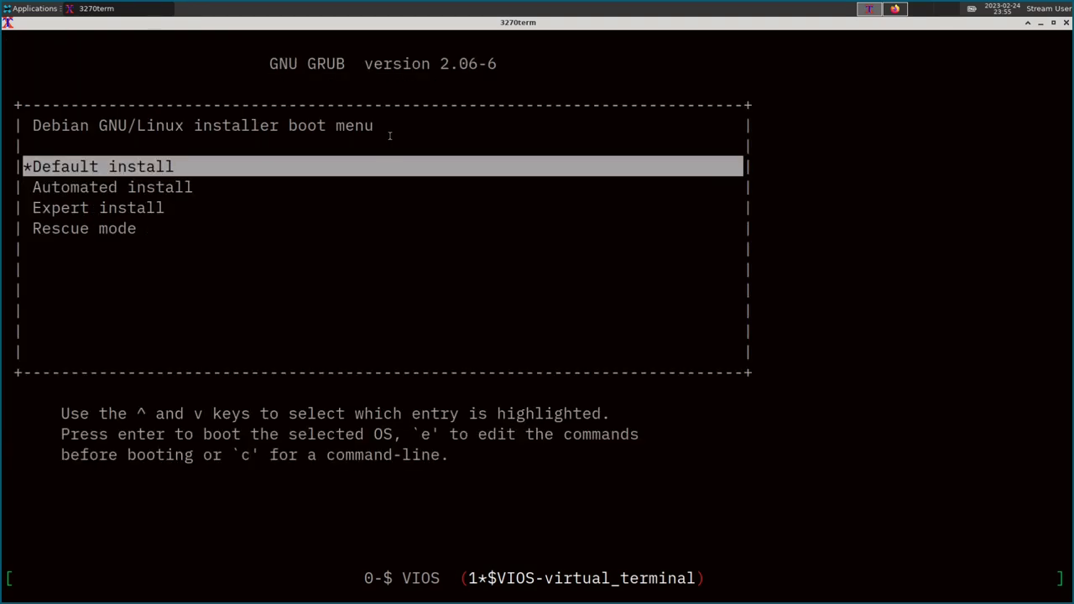
# Select and boot the Expert install entry, third in the GRUB menu.
pyautogui.press('Down')
pyautogui.press('Down')
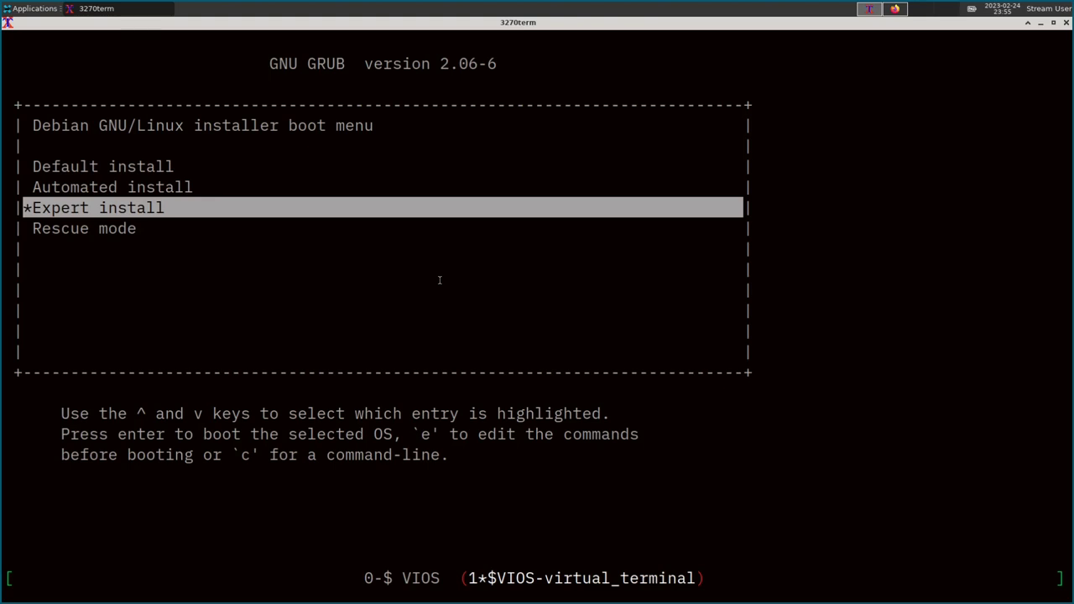
pyautogui.press('Return')
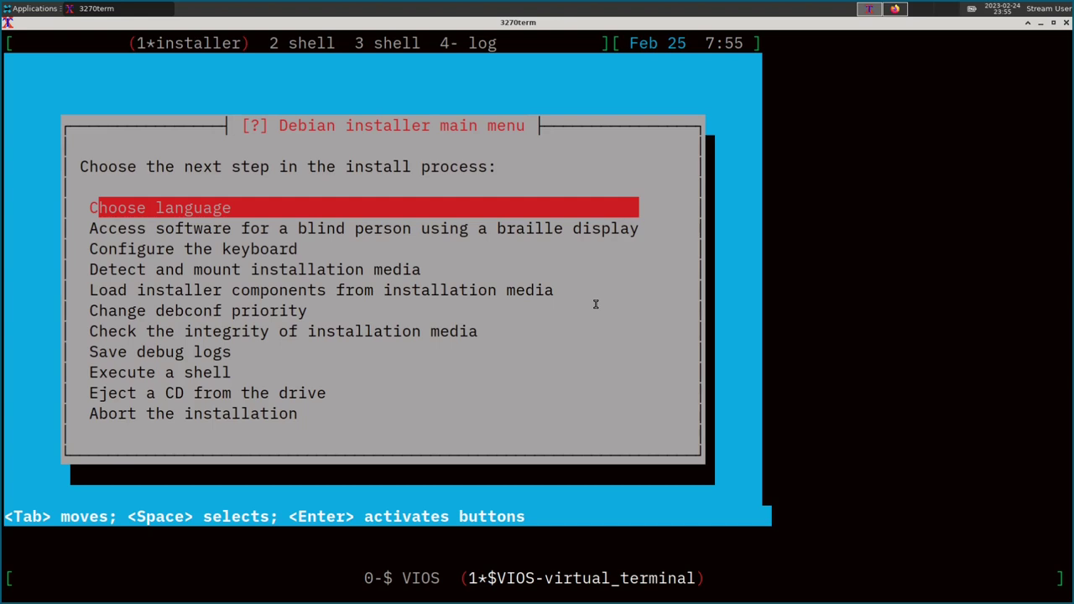
# Choose English as the language and keep only the en_US.UTF-8 locale.
pyautogui.press('Down')
pyautogui.press('Down')
pyautogui.press('Down')
pyautogui.press('Down')
pyautogui.press('Down')
pyautogui.press('Down')
pyautogui.press('Down')
pyautogui.press('Down')
pyautogui.press('Down')
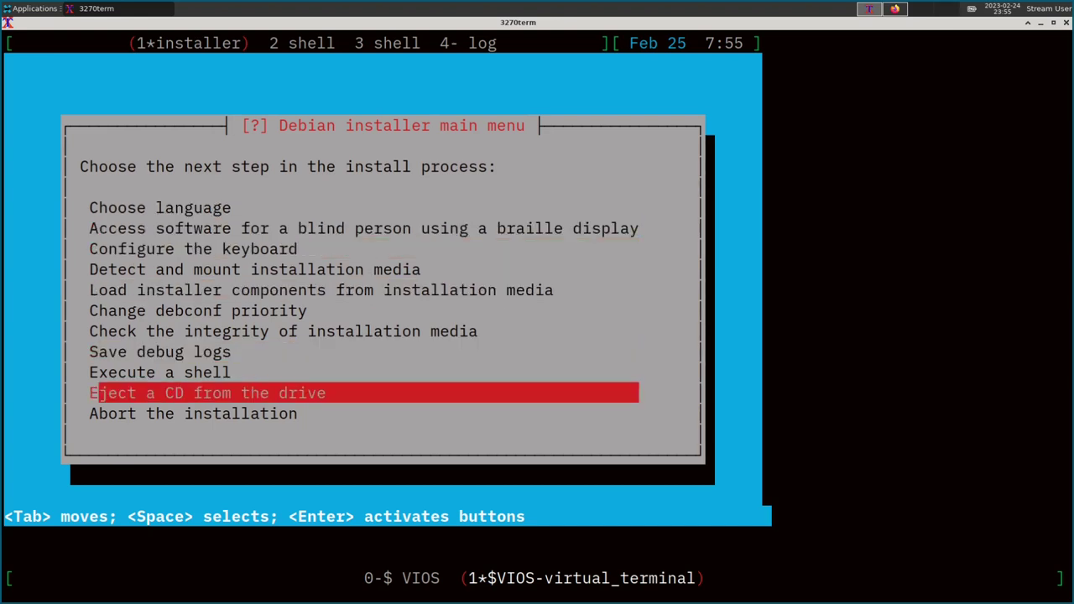
pyautogui.press('Down')
pyautogui.press('Up')
pyautogui.press('Up')
pyautogui.press('Up')
pyautogui.press('Up')
pyautogui.press('Up')
pyautogui.press('Up')
pyautogui.press('Up')
pyautogui.press('Up')
pyautogui.press('Up')
pyautogui.press('Up')
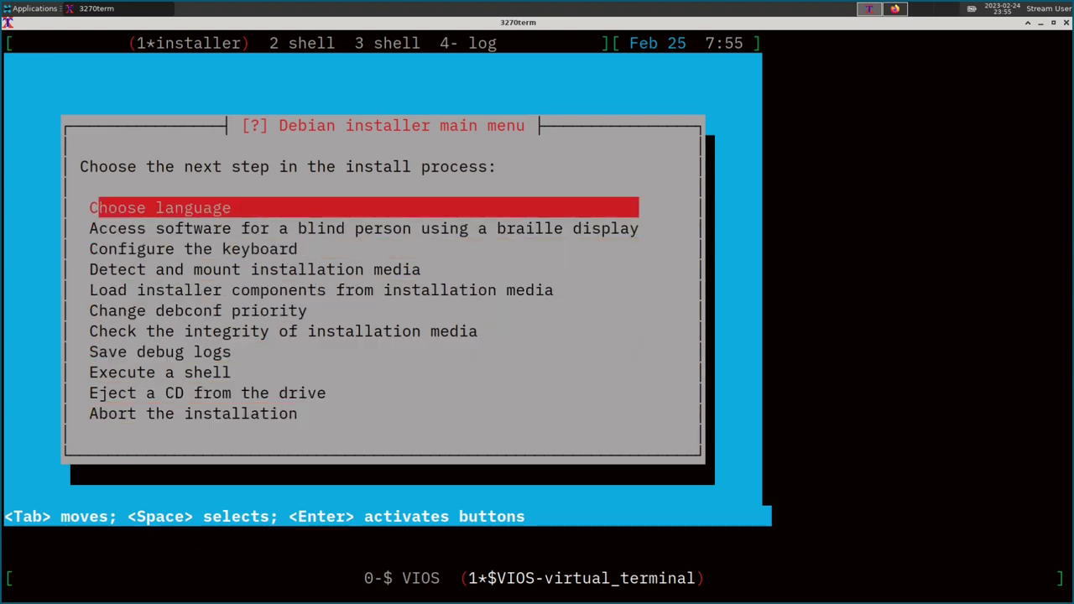
pyautogui.press('Return')
pyautogui.press('Return')
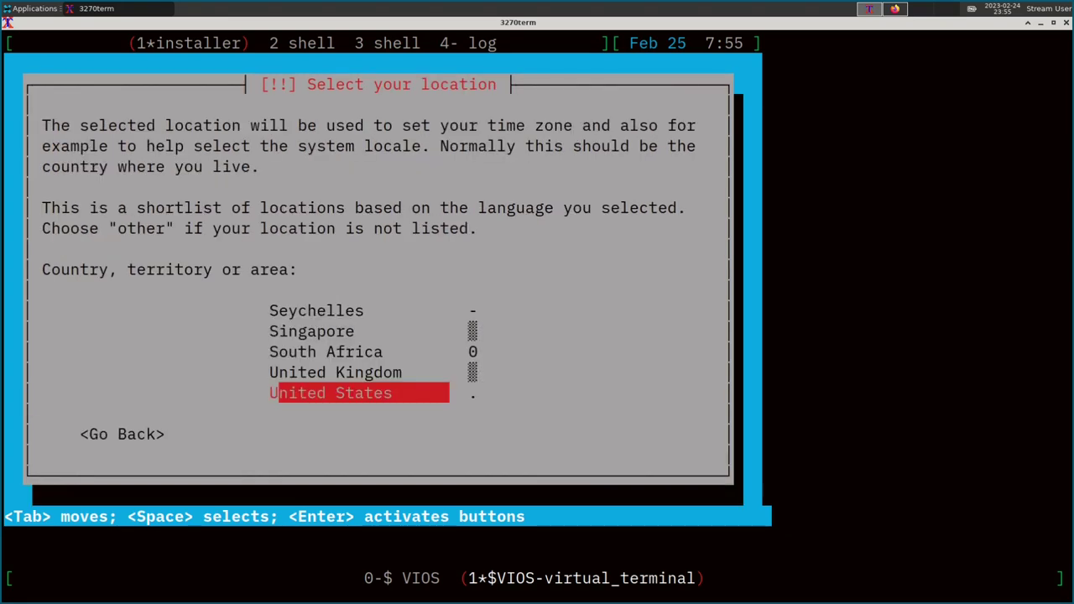
pyautogui.press('Return')
pyautogui.press('Return')
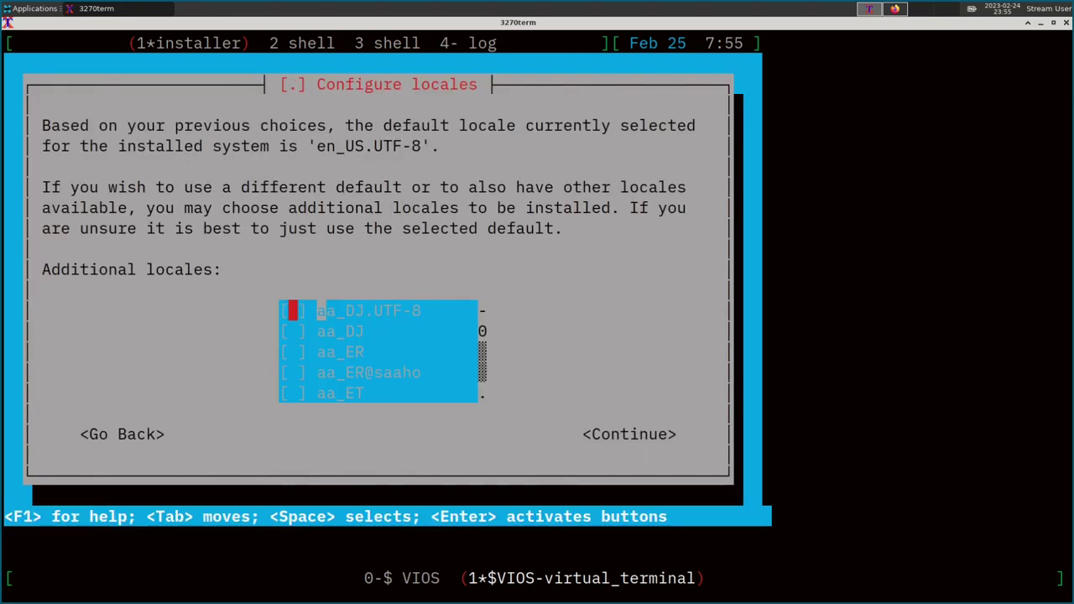
pyautogui.press('Tab')
pyautogui.press('Tab')
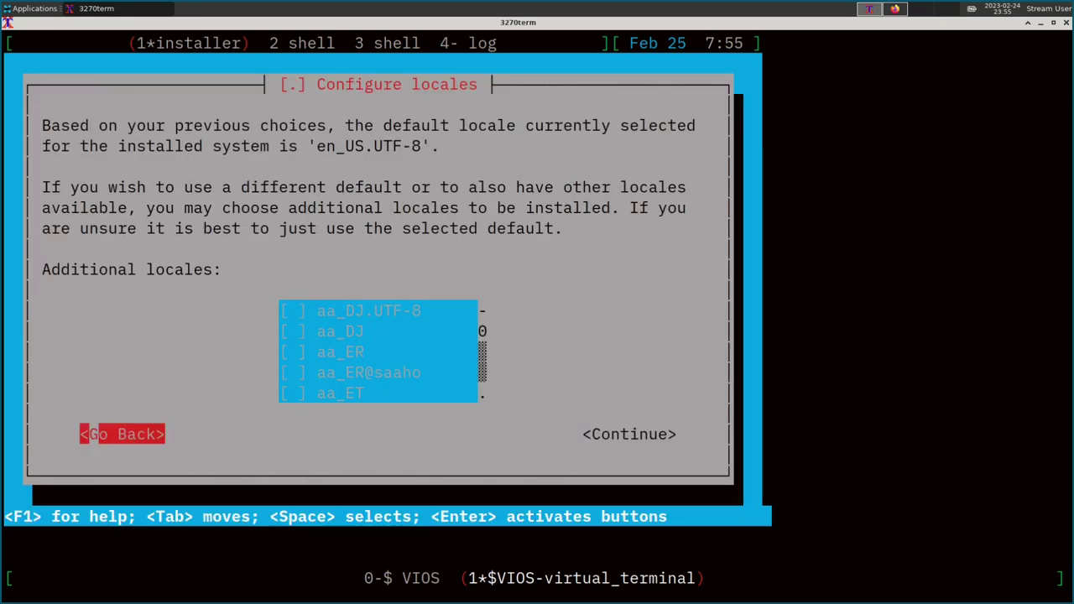
pyautogui.press('Tab')
pyautogui.press('Tab')
pyautogui.press('Return')
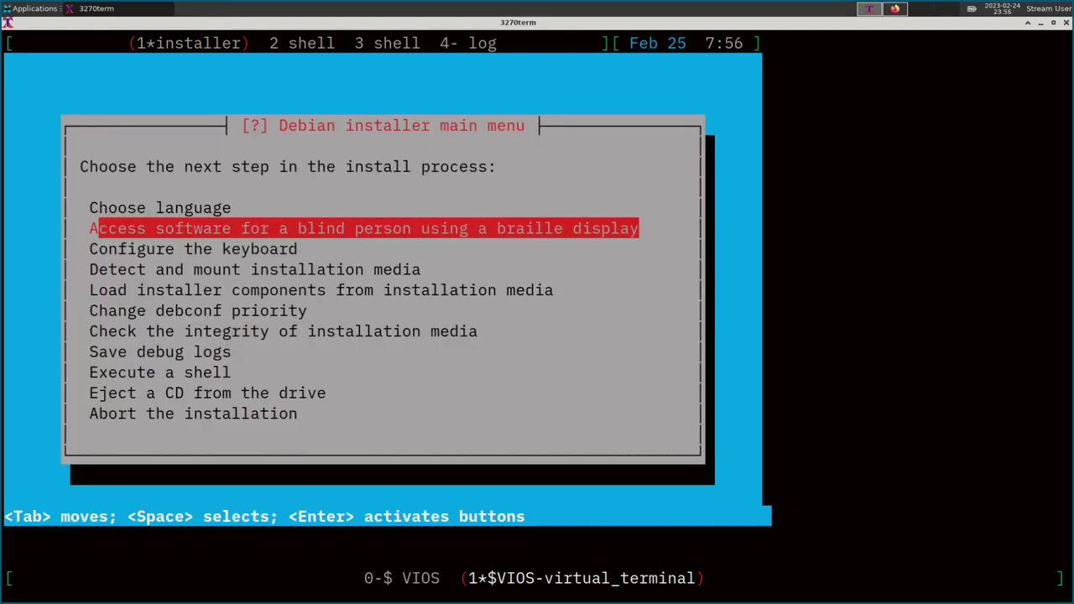
# Configure the keyboard with the American English keymap.
pyautogui.press('Down')
pyautogui.press('Return')
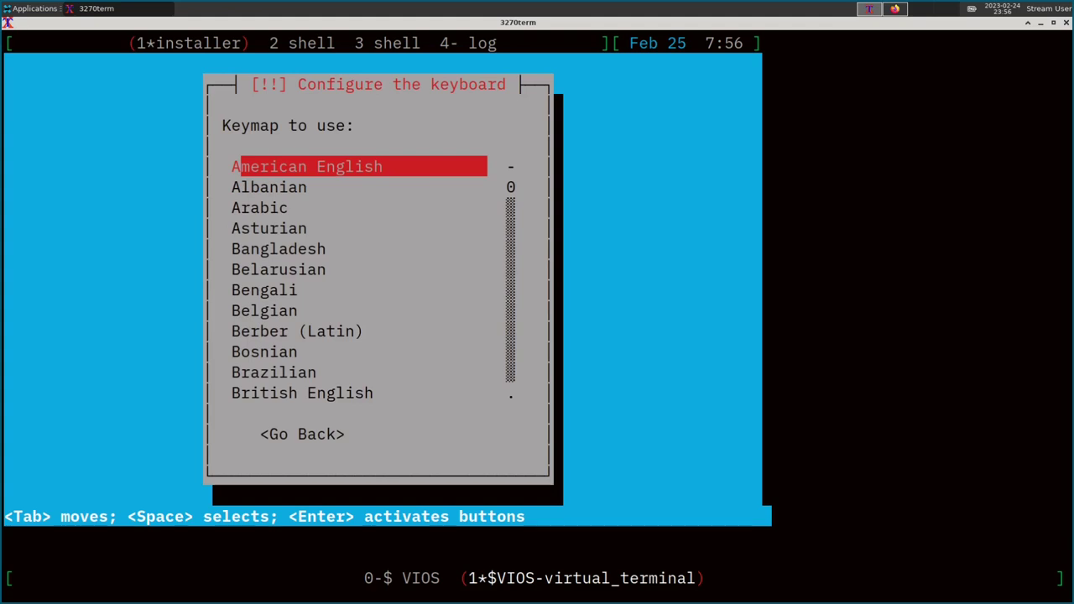
pyautogui.press('Escape')
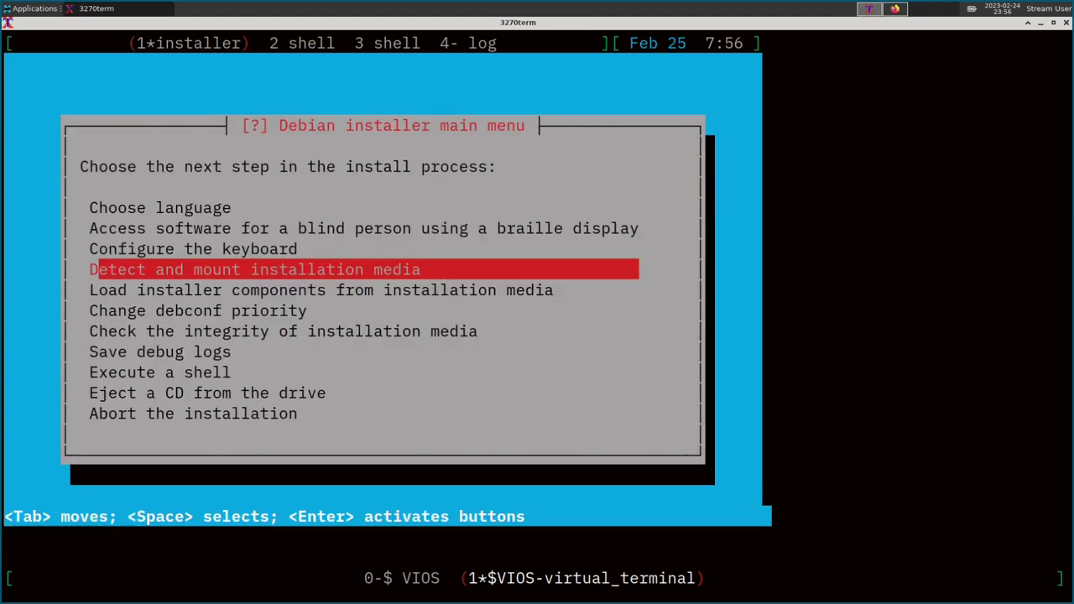
# Detect and mount the ppc64 NETINST (Sid) installation media.
pyautogui.press('Return')
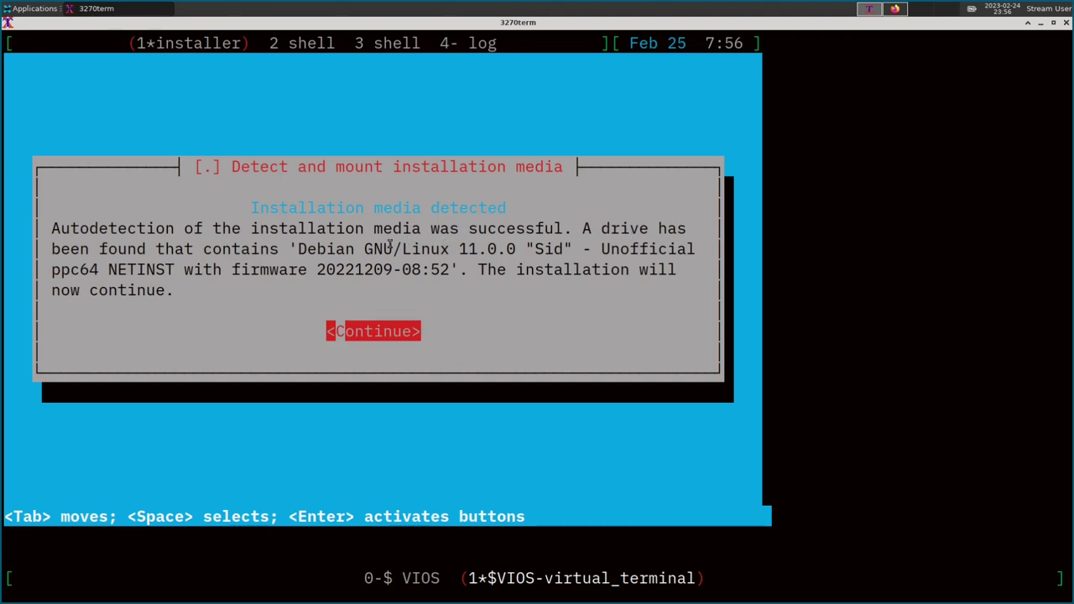
pyautogui.moveTo(526, 249); pyautogui.dragTo(576, 248)
pyautogui.click(551, 250)
pyautogui.moveTo(54, 268); pyautogui.dragTo(166, 272)
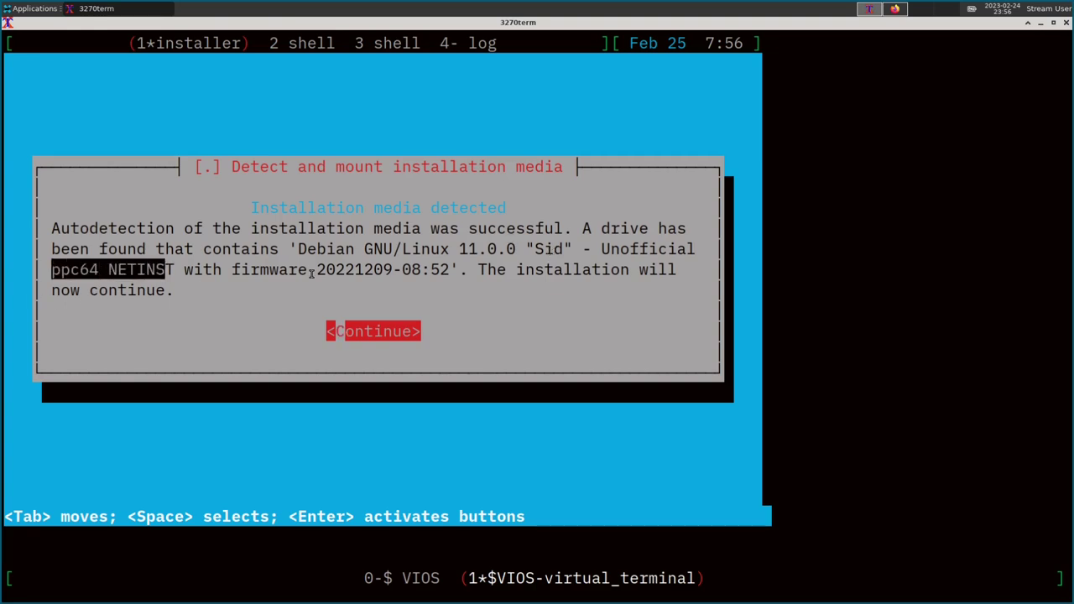
pyautogui.click(349, 320)
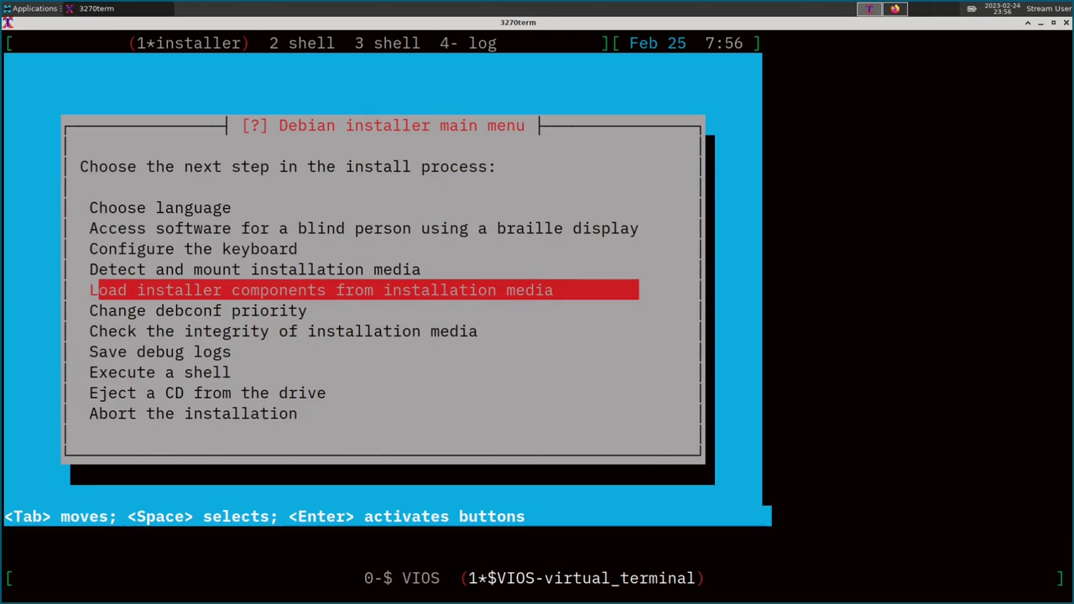
# Load installer components without optional extras and detect the network hardware.
pyautogui.press('Return')
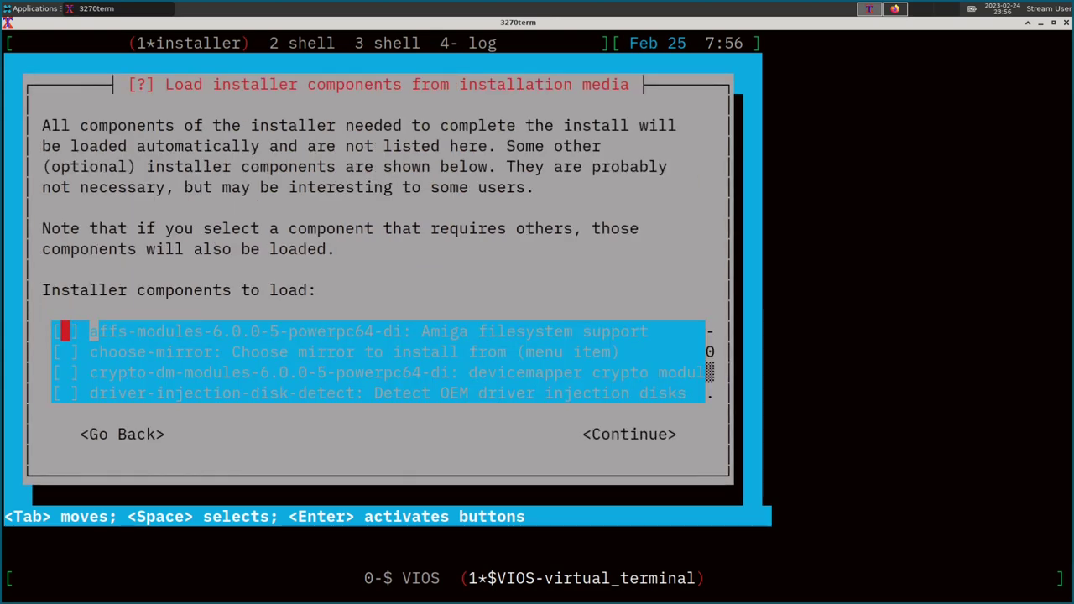
pyautogui.press('Tab')
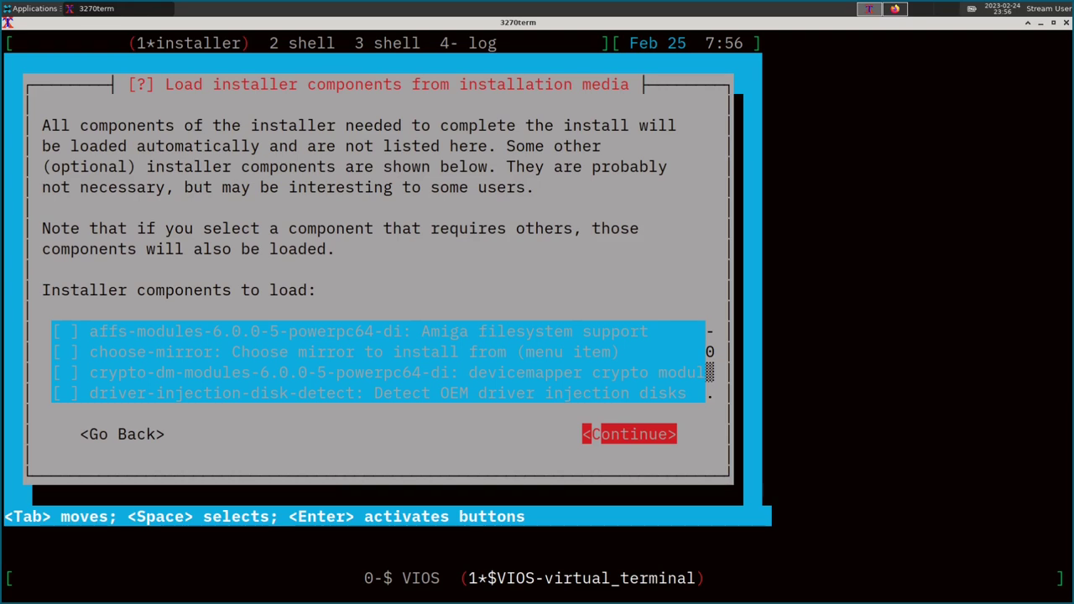
pyautogui.press('Return')
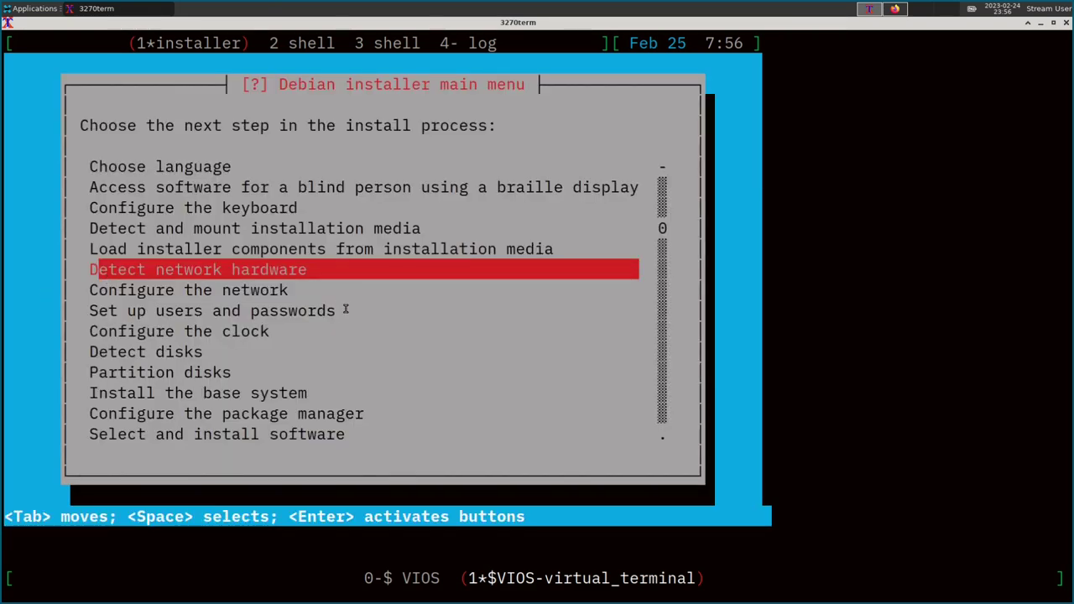
pyautogui.press('Return')
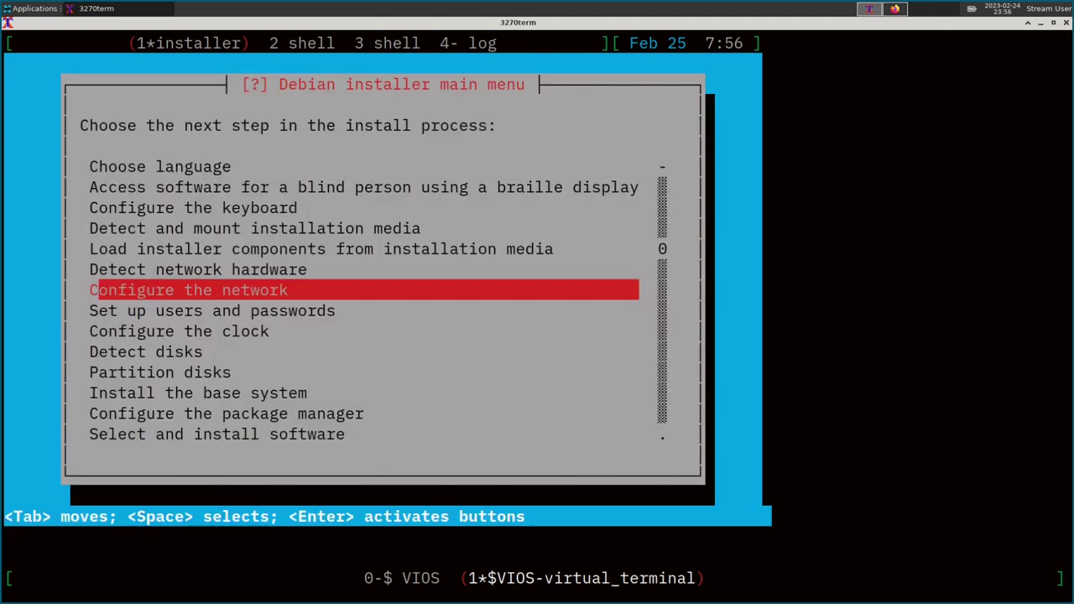
# Configure the network manually: IP 192.168.42.44/24, gateway 192.168.42.1, two name servers including 192.168.42.2.
pyautogui.press('Return')
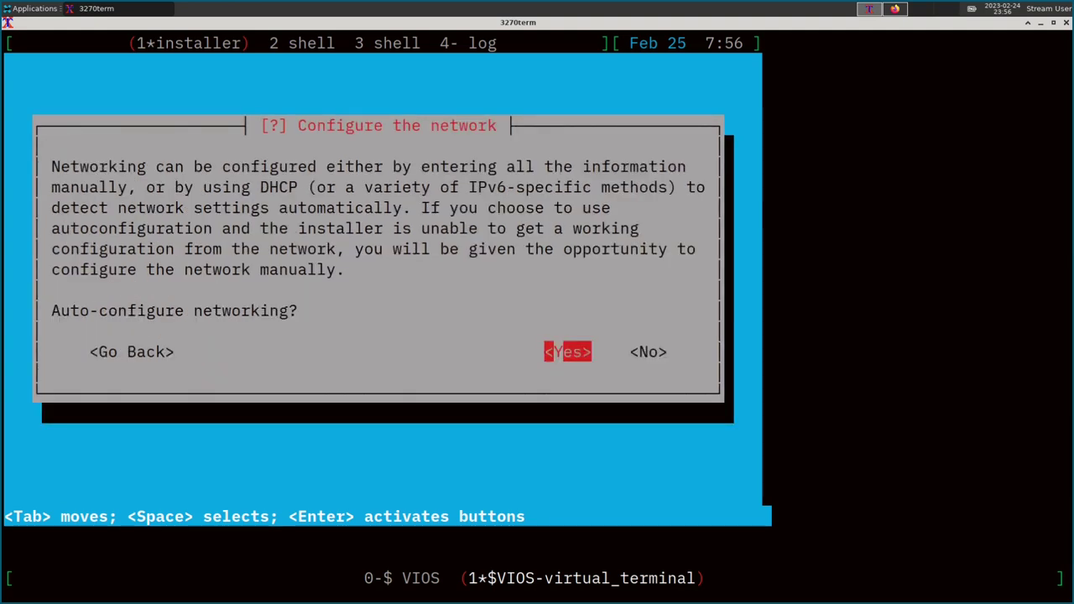
pyautogui.press('Tab')
pyautogui.press('Return')
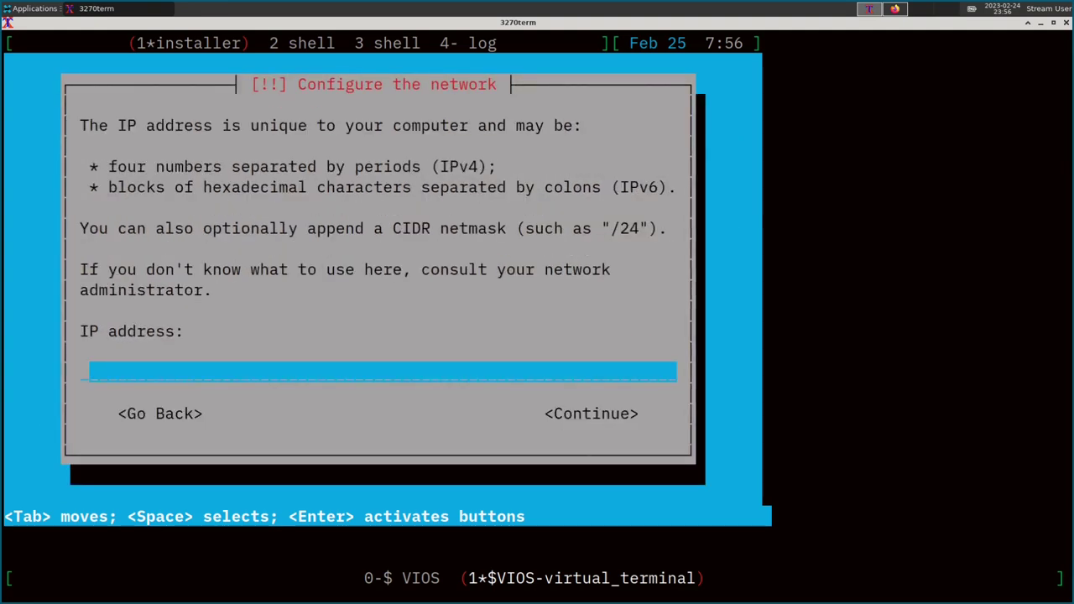
pyautogui.write('192.168.4')
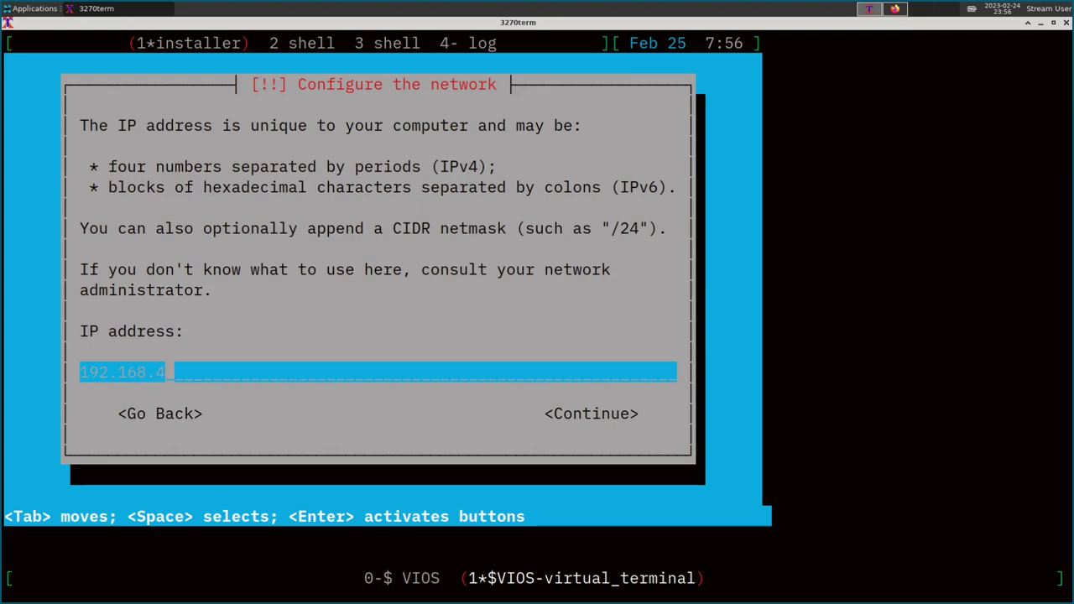
pyautogui.write('2.44/24')
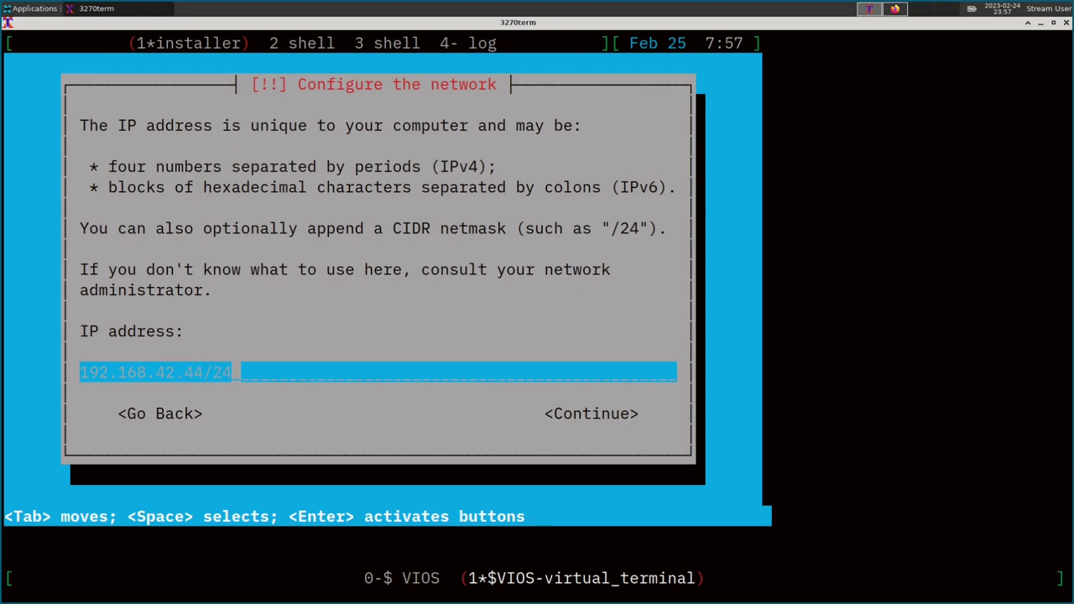
pyautogui.press('Return')
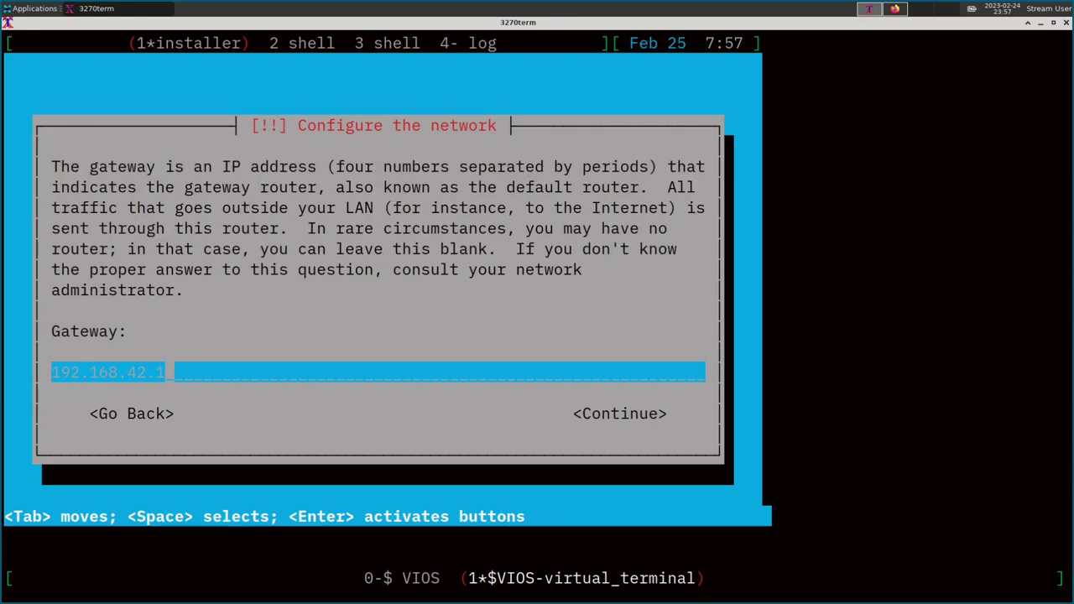
pyautogui.press('Return')
pyautogui.press('BackSpace')
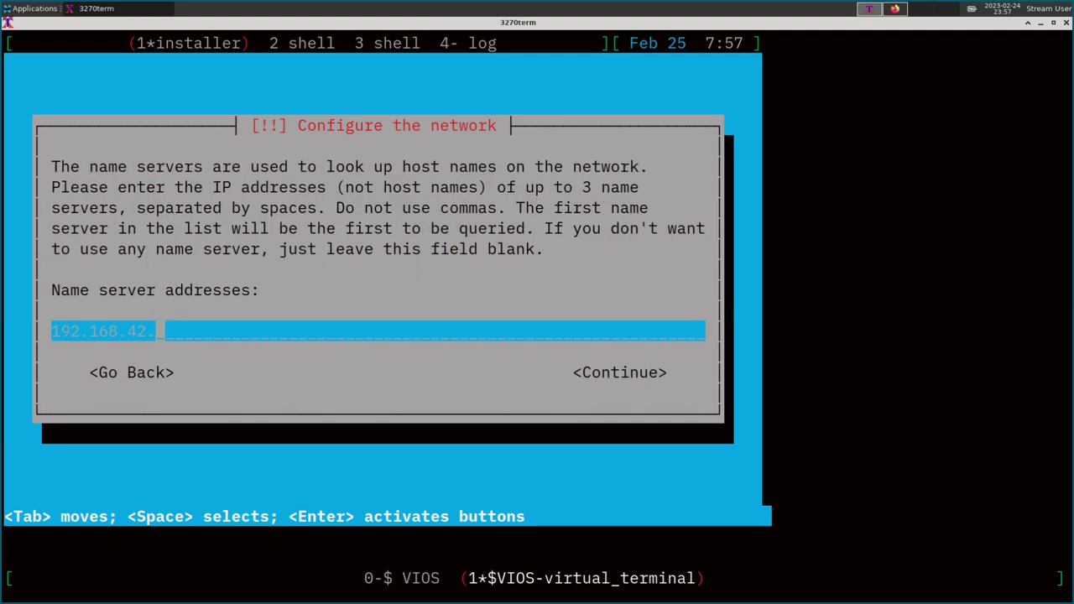
pyautogui.write('5 192.168.42.2')
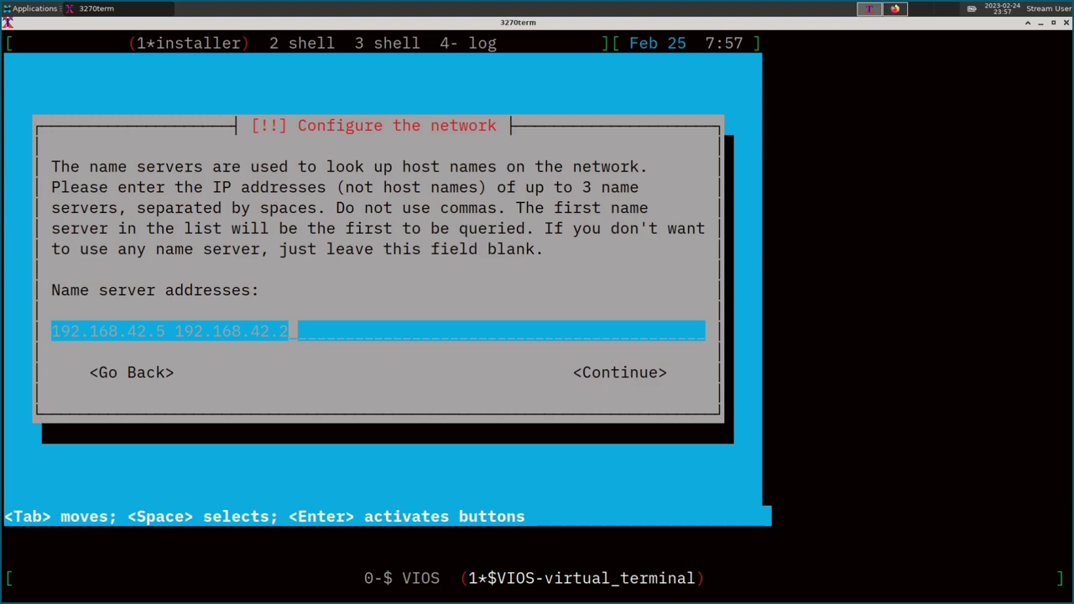
pyautogui.press('Return')
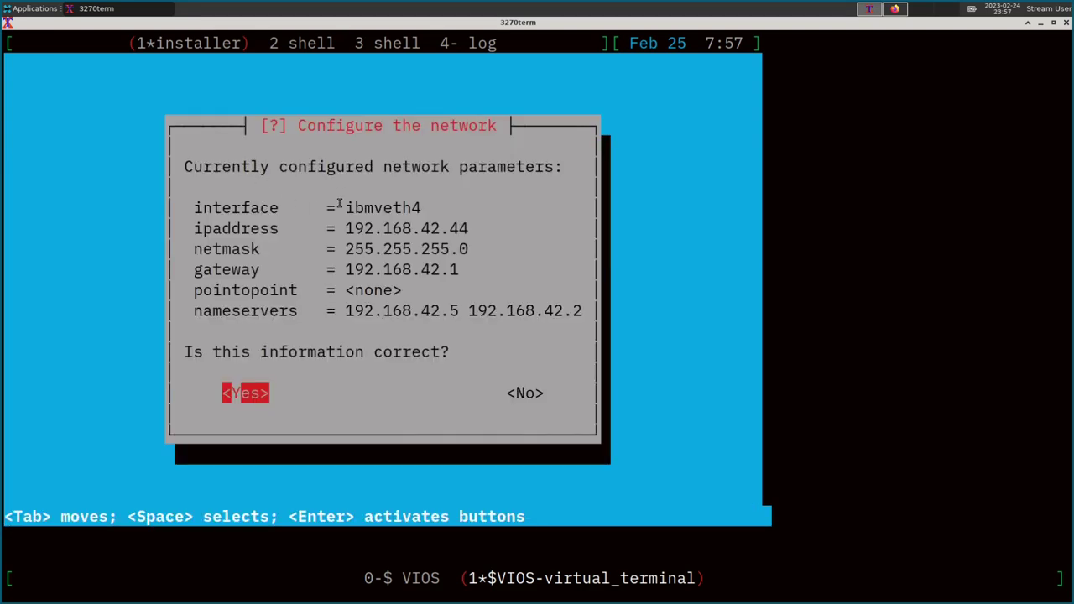
# Confirm the ibmveth4 settings, set hostname p7debian and enter the home domain name.
pyautogui.moveTo(347, 208); pyautogui.dragTo(425, 208)
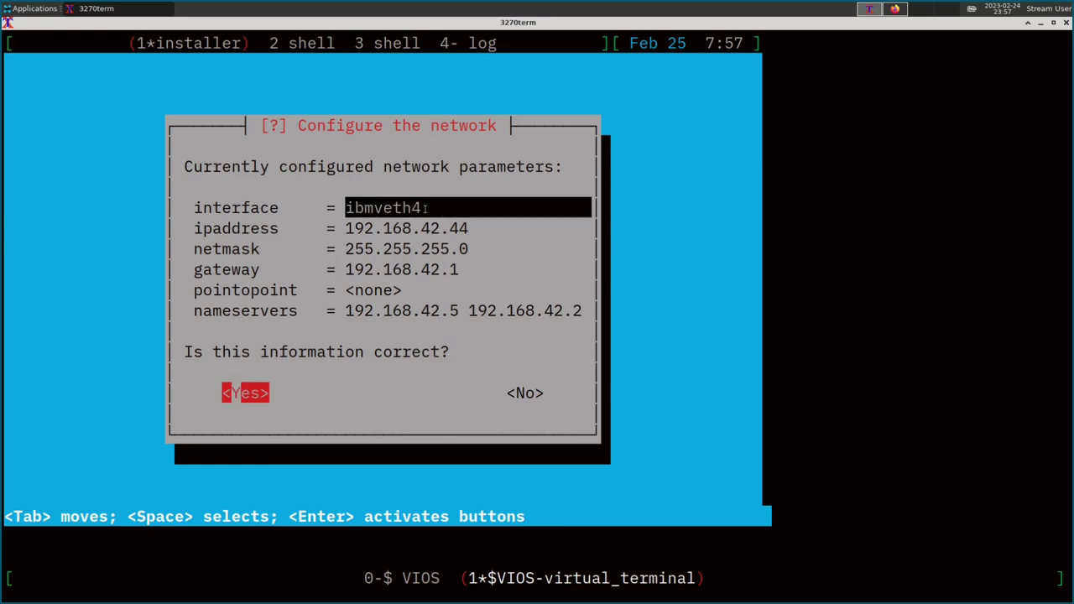
pyautogui.moveTo(231, 392); pyautogui.dragTo(304, 383)
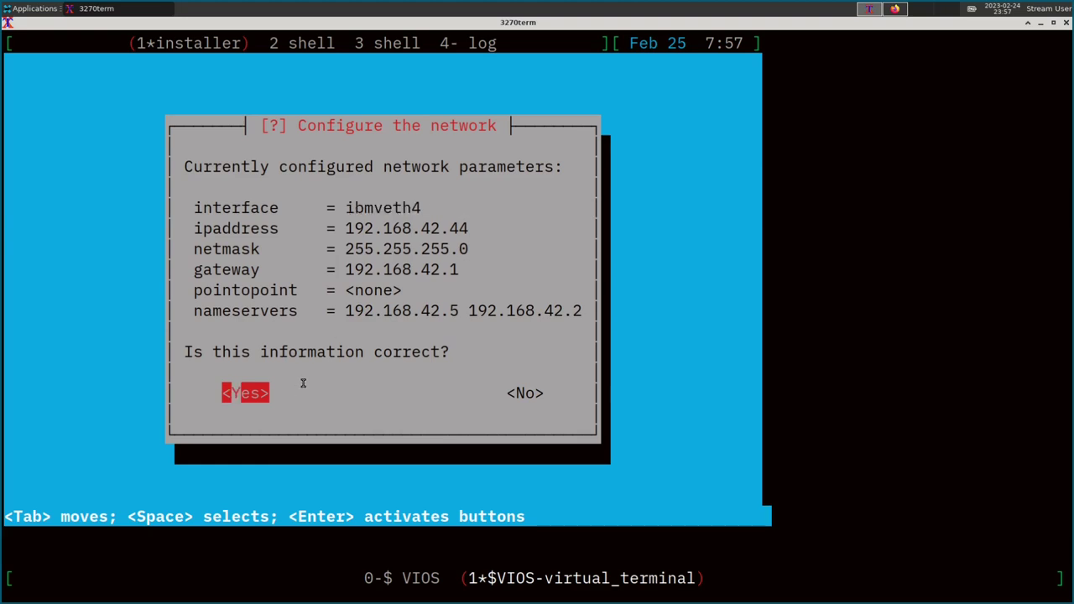
pyautogui.press('Return')
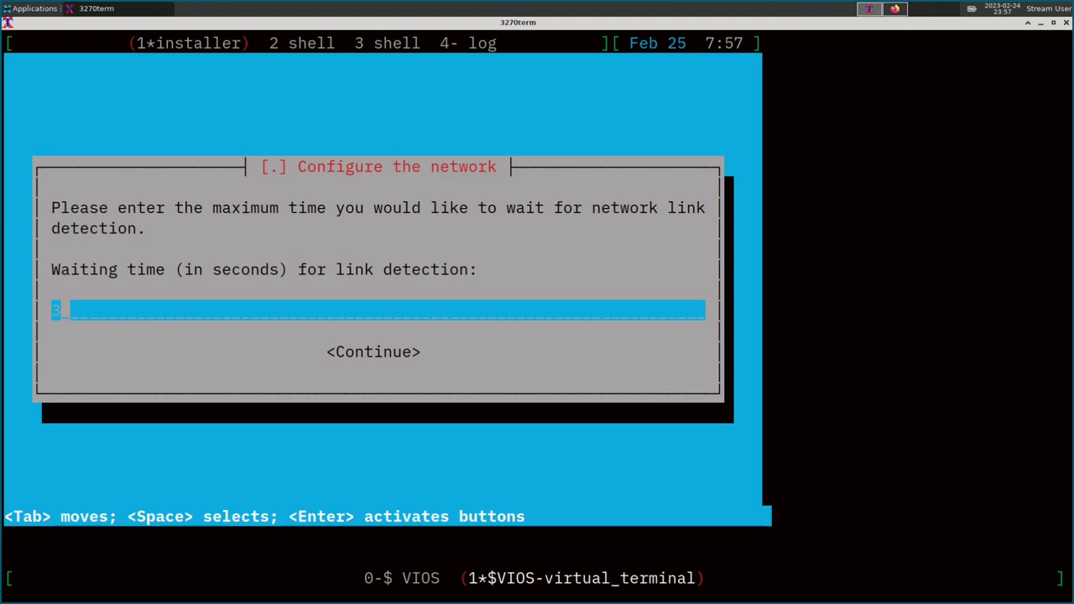
pyautogui.press('Return')
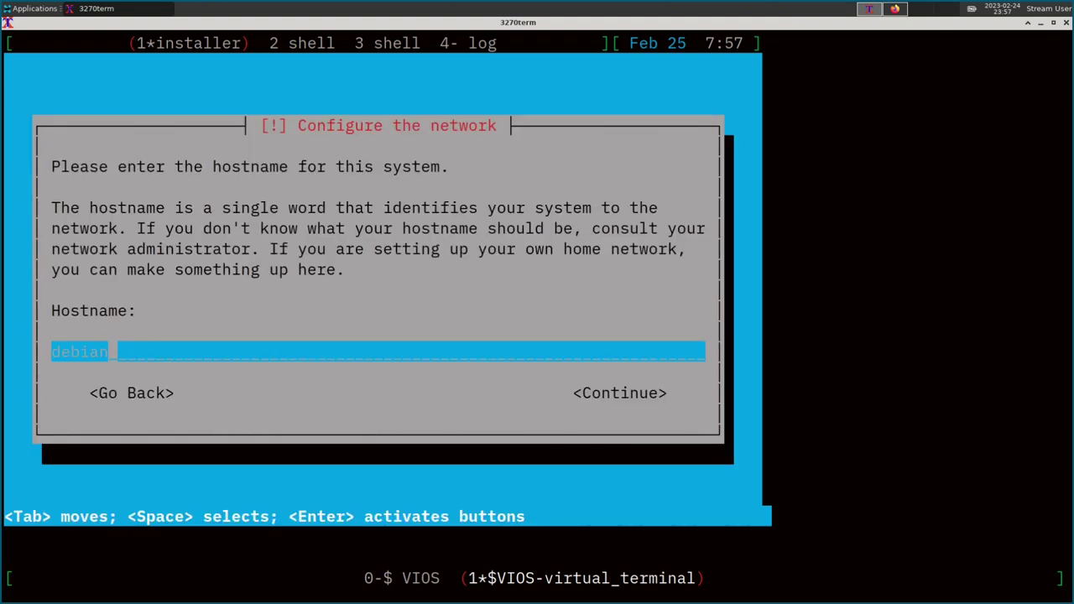
pyautogui.press('BackSpace')
pyautogui.press('BackSpace')
pyautogui.press('BackSpace')
pyautogui.press('BackSpace')
pyautogui.press('BackSpace')
pyautogui.press('BackSpace')
pyautogui.write('p7debian')
pyautogui.press('Return')
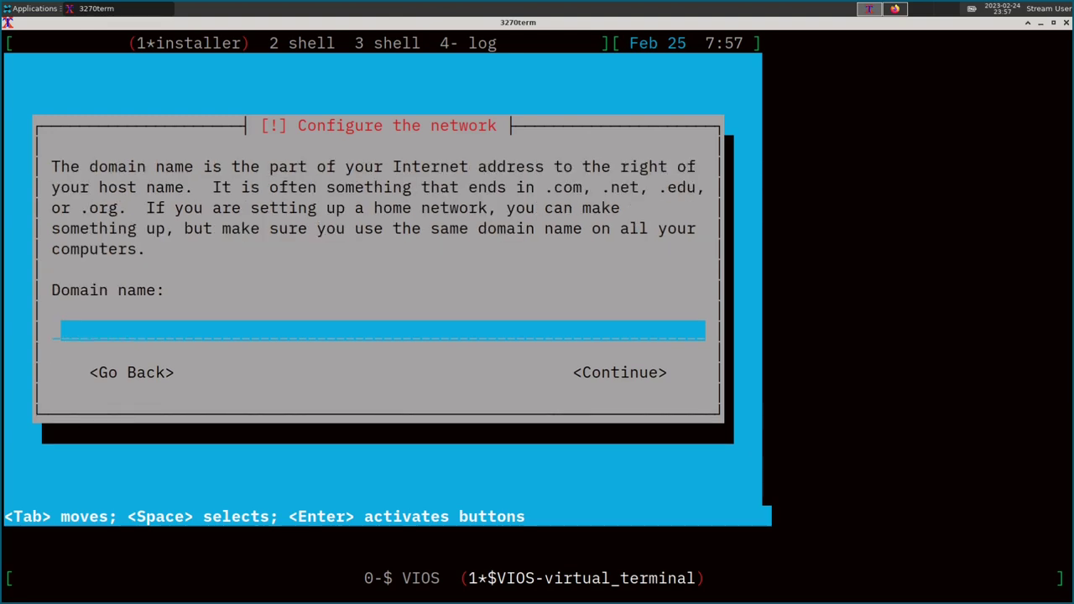
pyautogui.write('home.mattw')
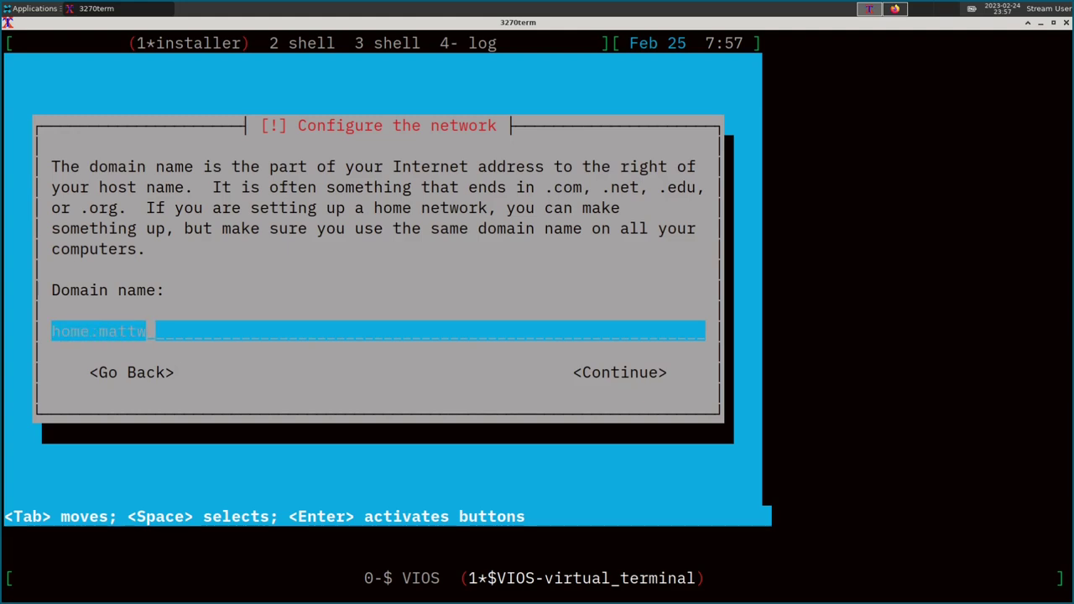
pyautogui.write('ilson.org')
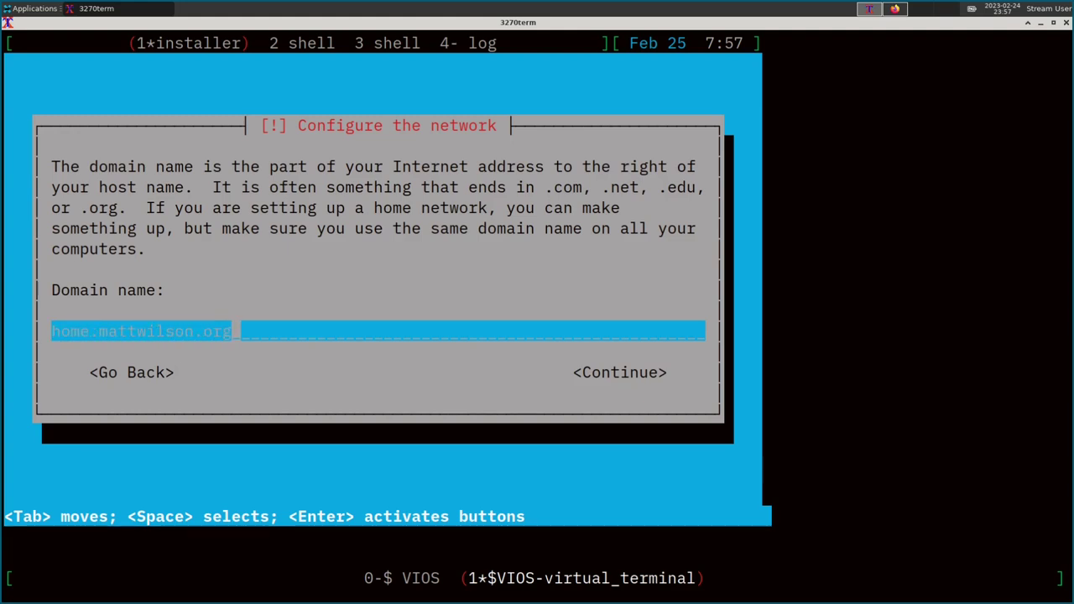
pyautogui.press('Return')
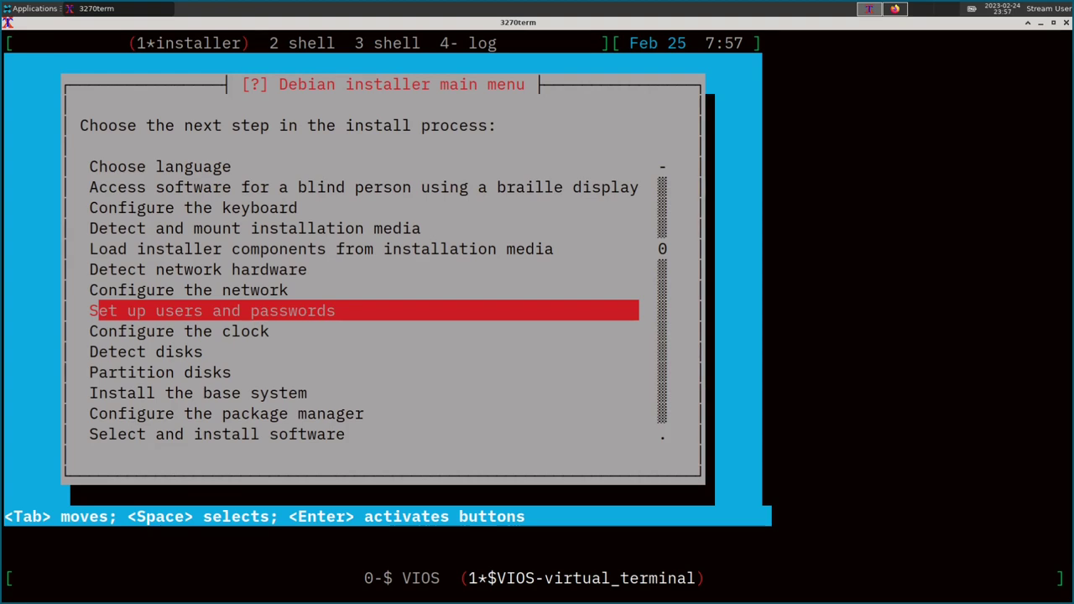
# Enable shadow passwords, allow root login and set and verify the root password.
pyautogui.press('Return')
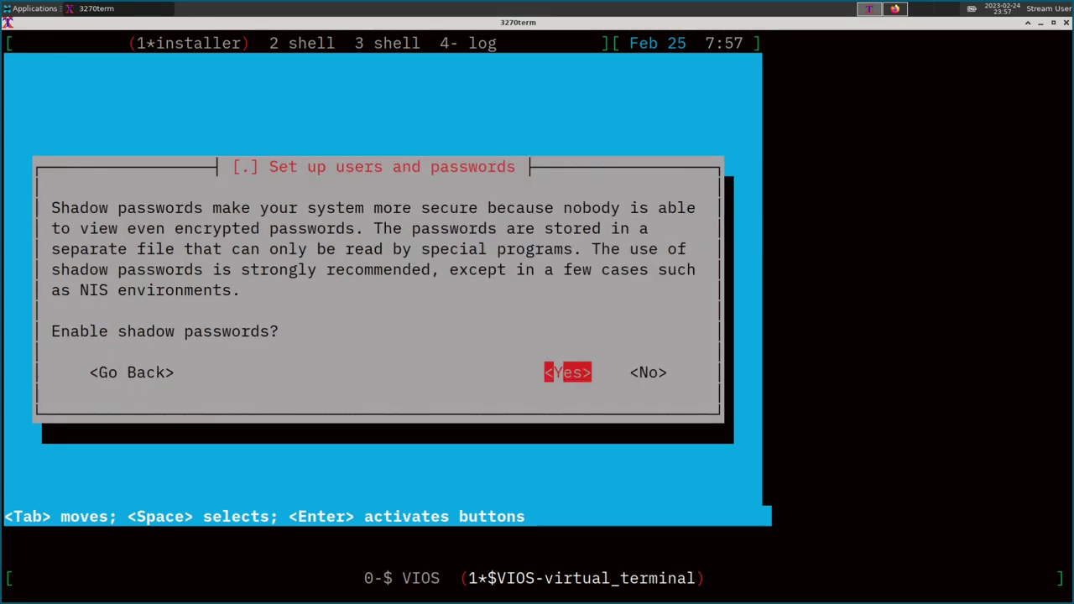
pyautogui.press('Return')
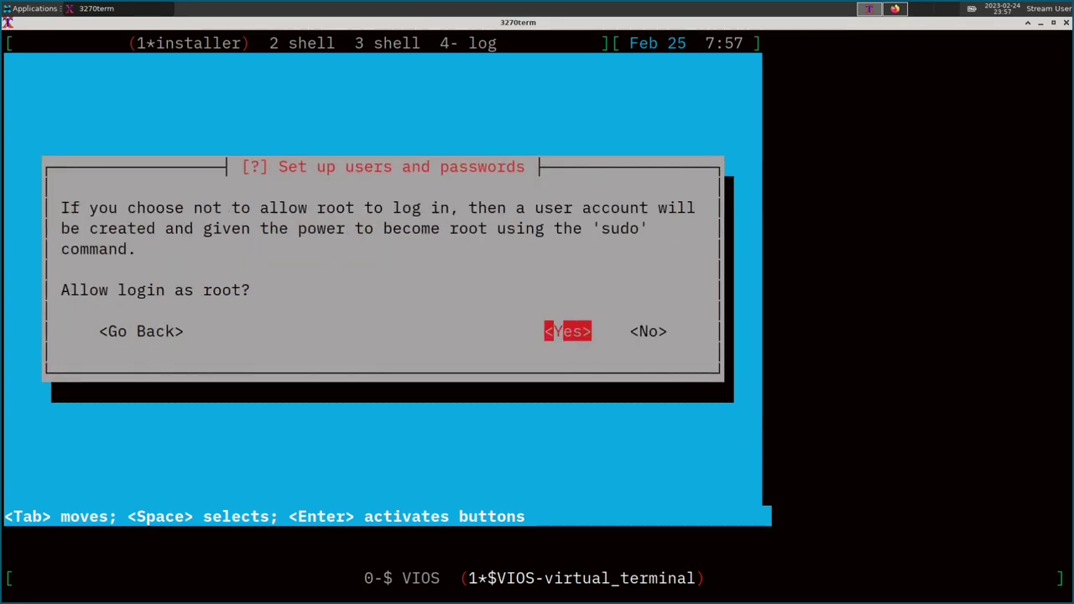
pyautogui.press('Return')
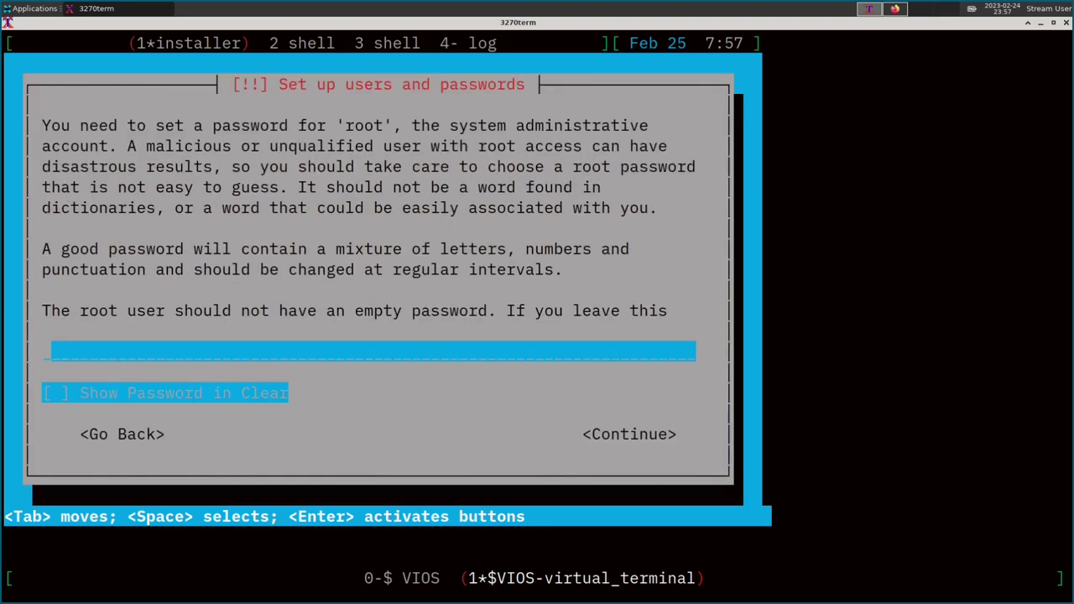
pyautogui.write('*********')
pyautogui.press('BackSpace')
pyautogui.press('BackSpace')
pyautogui.press('BackSpace')
pyautogui.press('BackSpace')
pyautogui.press('BackSpace')
pyautogui.press('BackSpace')
pyautogui.press('BackSpace')
pyautogui.press('BackSpace')
pyautogui.press('BackSpace')
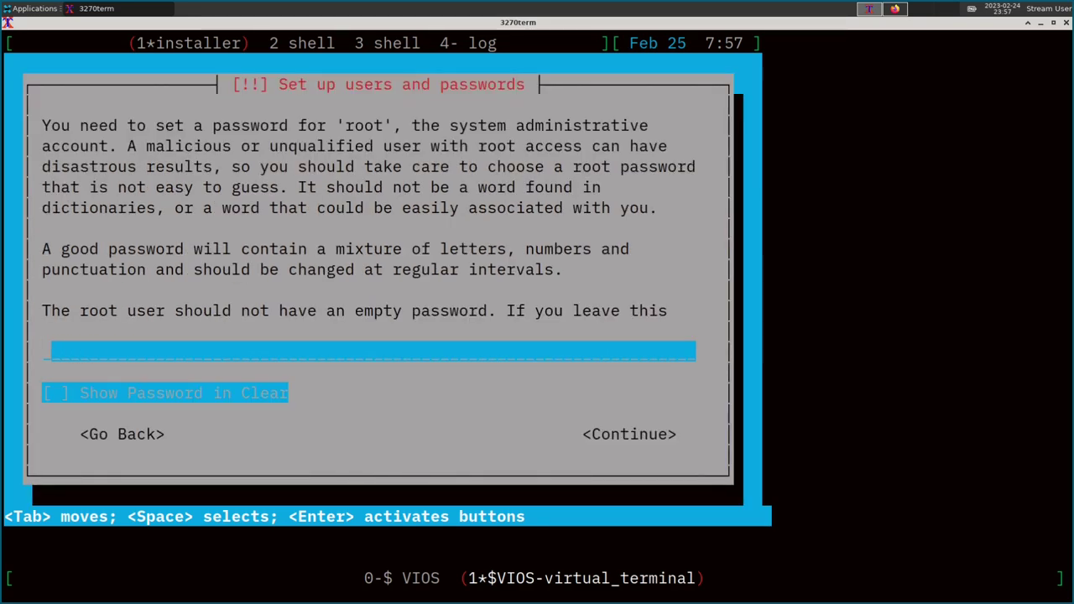
pyautogui.write('*********')
pyautogui.press('Return')
pyautogui.write('******')
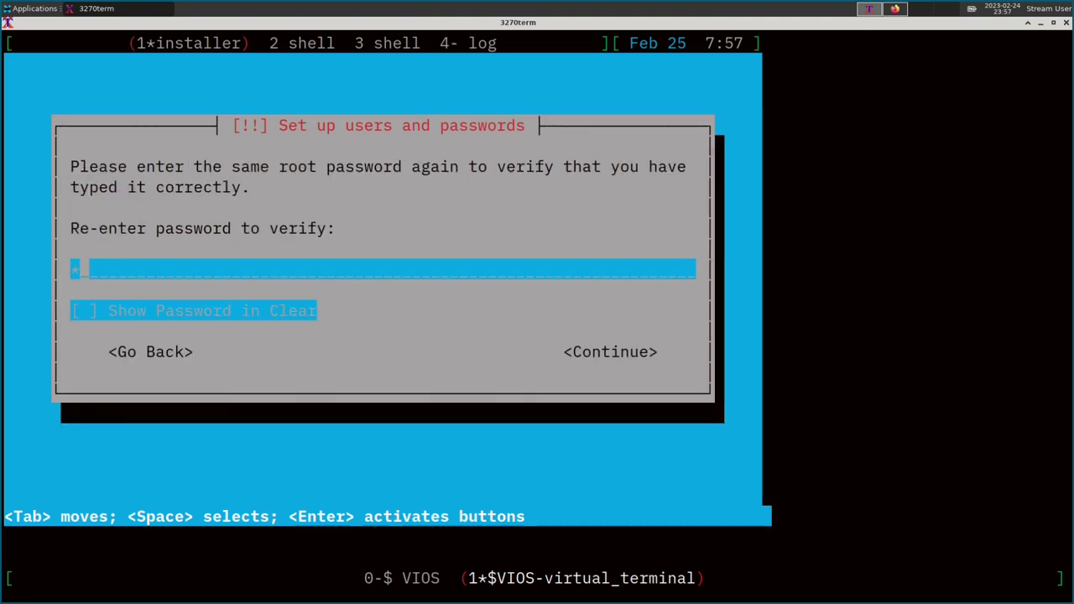
pyautogui.write('***')
pyautogui.press('Return')
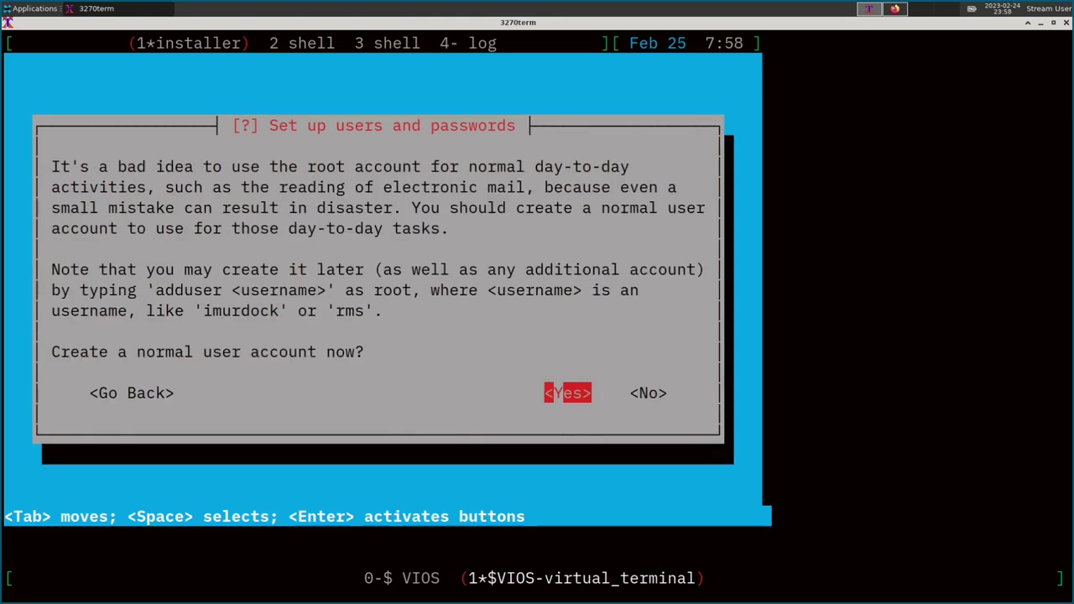
# Create a normal user account with the user's full name, a shortened username and password.
pyautogui.press('Return')
pyautogui.write('Mat')
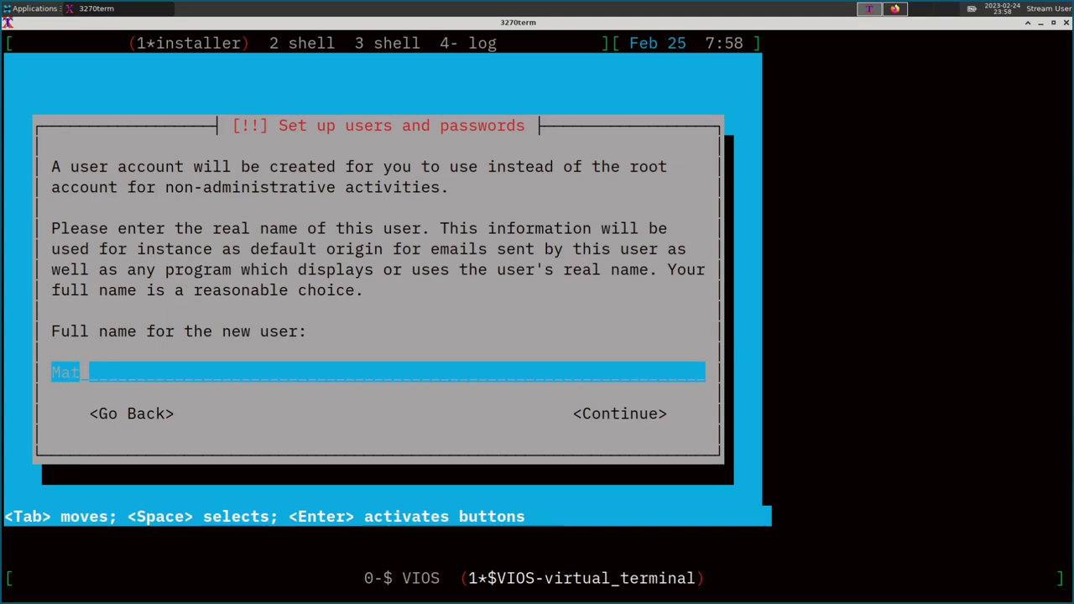
pyautogui.write('thew R. Wilson')
pyautogui.press('Return')
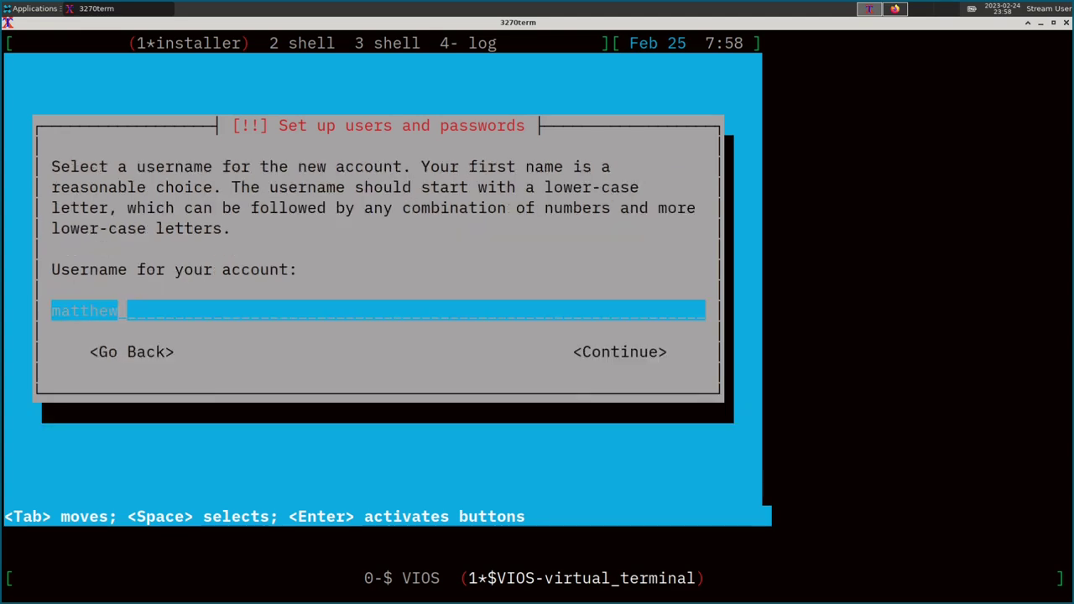
pyautogui.press('BackSpace')
pyautogui.press('BackSpace')
pyautogui.press('BackSpace')
pyautogui.press('BackSpace')
pyautogui.press('Return')
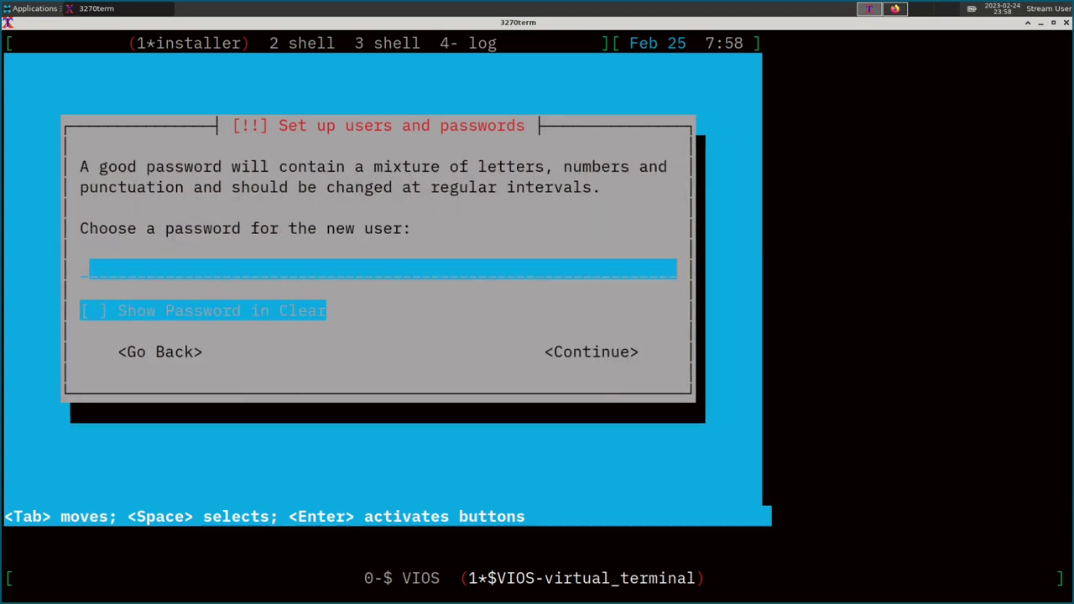
pyautogui.write('********')
pyautogui.press('Return')
pyautogui.write('***')
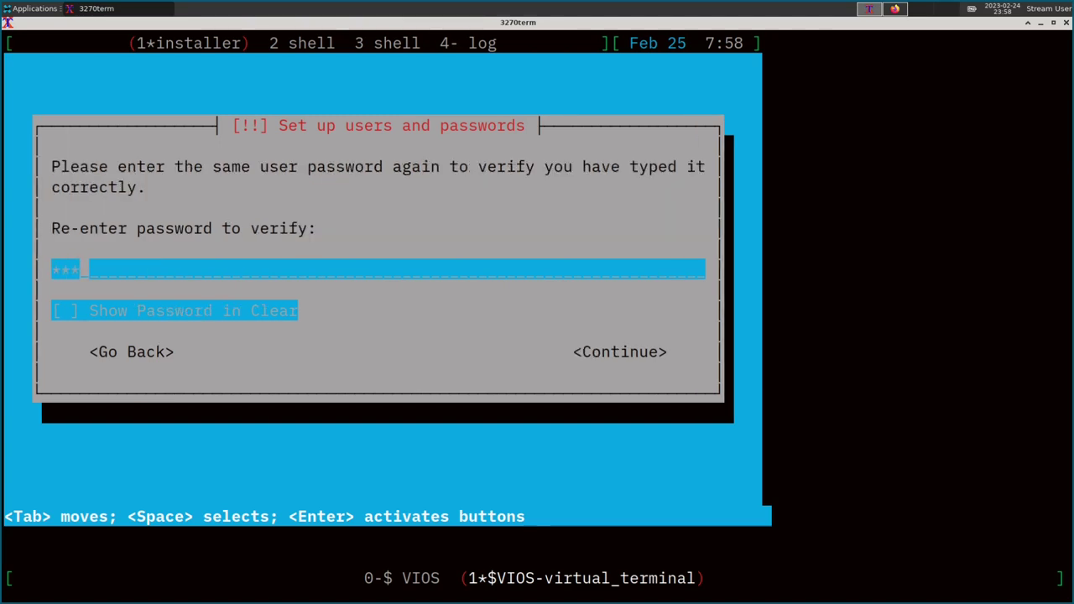
pyautogui.write('*****')
pyautogui.press('Return')
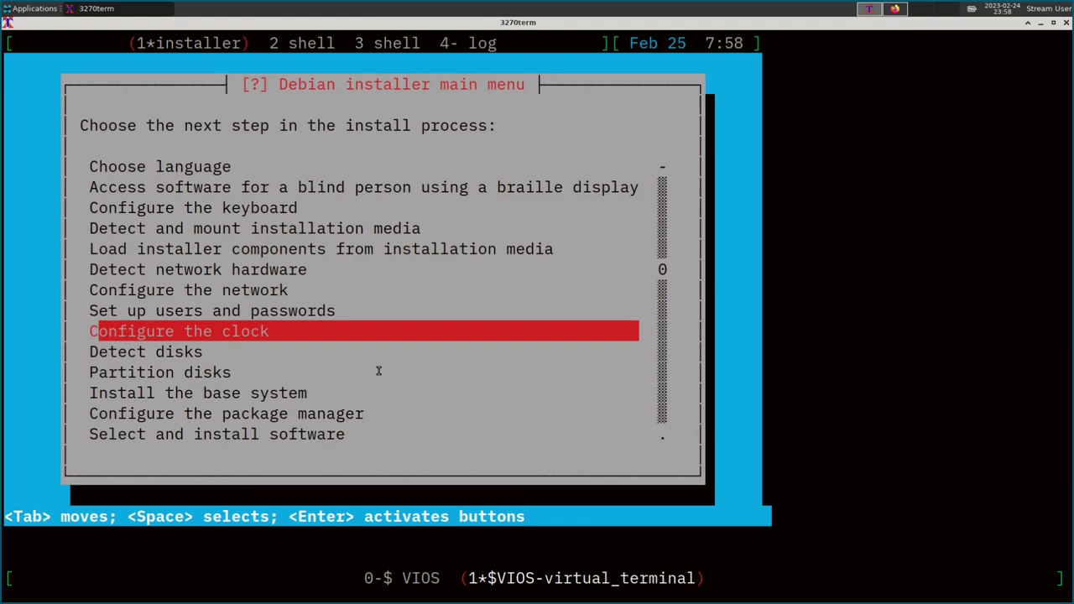
# Keep the 0.debian.pool.ntp.org NTP server, choose Mountain time, and run disk detection.
pyautogui.press('Return')
pyautogui.press('Return')
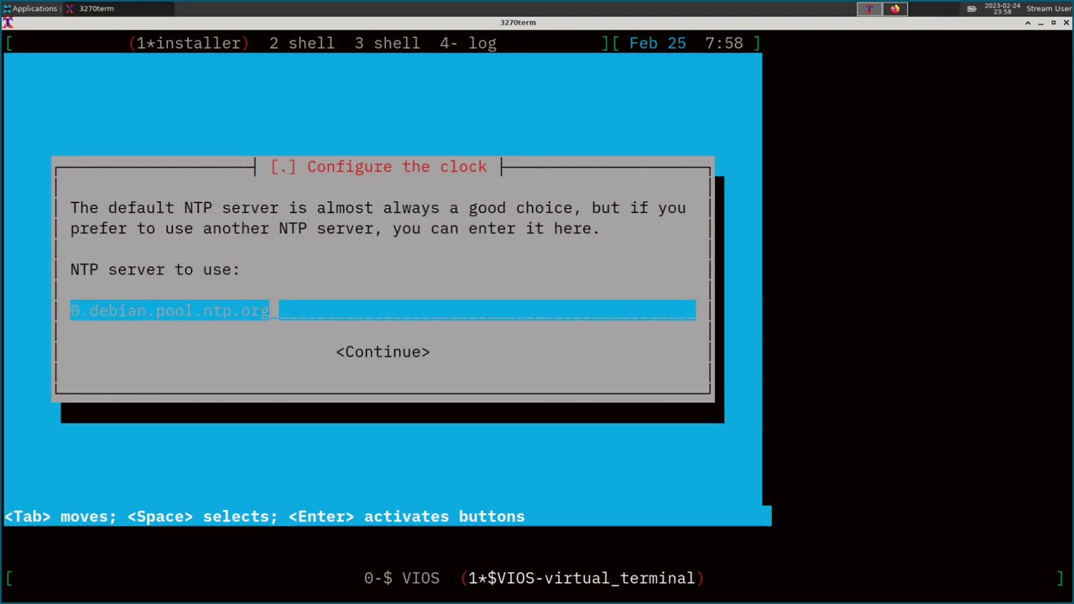
pyautogui.press('Return')
pyautogui.press('Down')
pyautogui.press('Down')
pyautogui.press('Down')
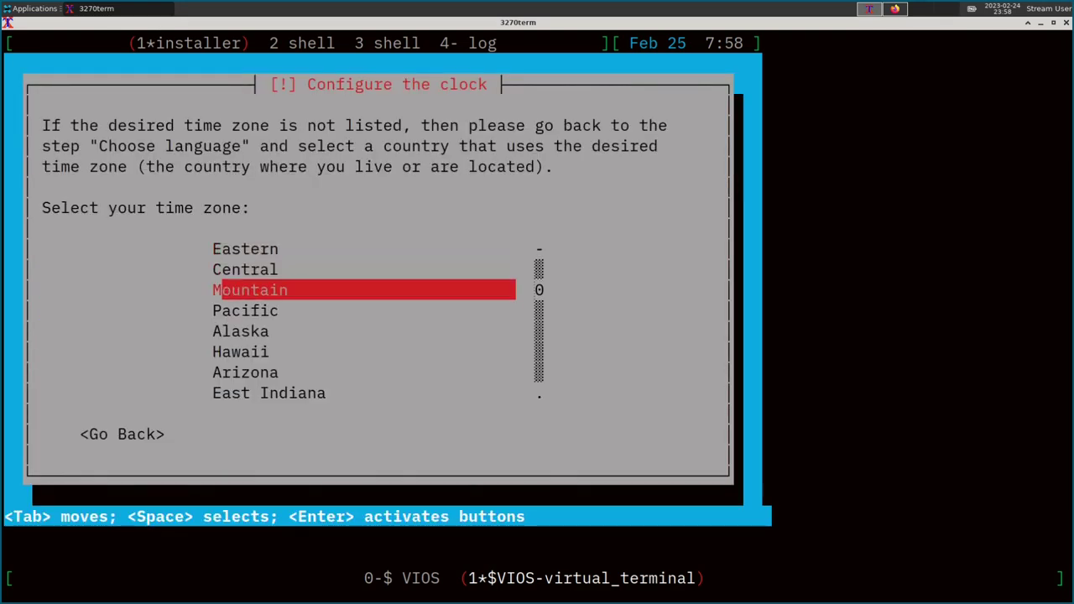
pyautogui.press('Return')
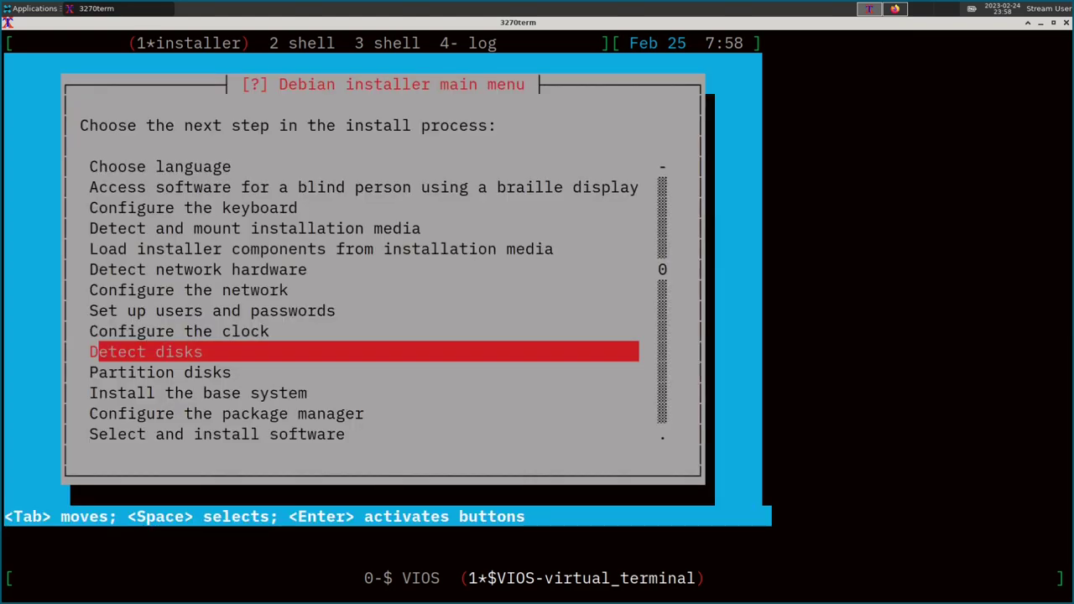
pyautogui.press('Return')
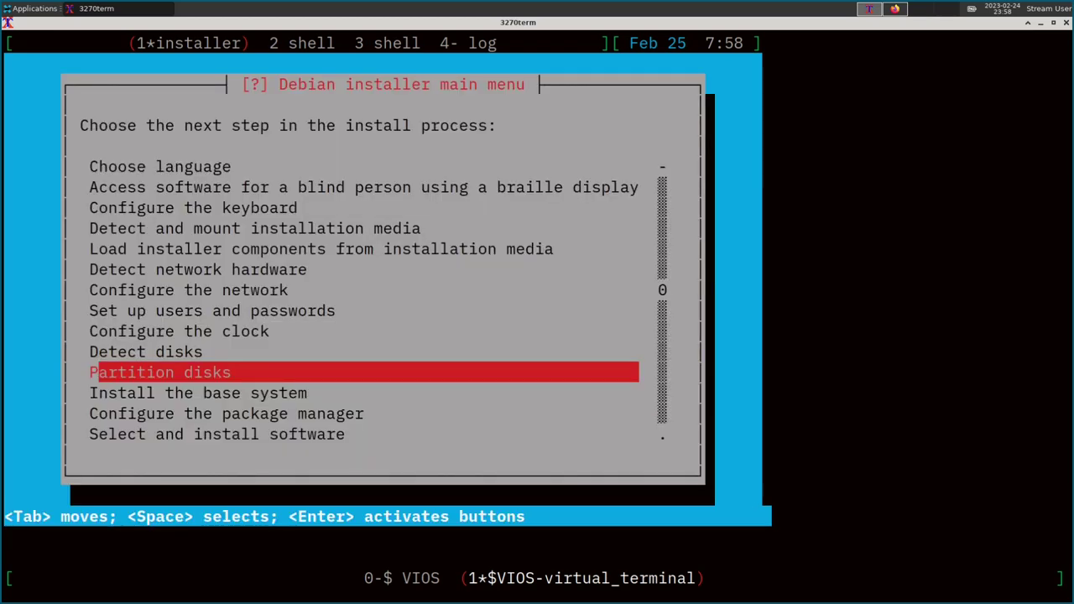
# Guided-partition the 34.4 GB sda disk as one ext4 partition plus 1.0 GB swap, then finish.
pyautogui.press('Return')
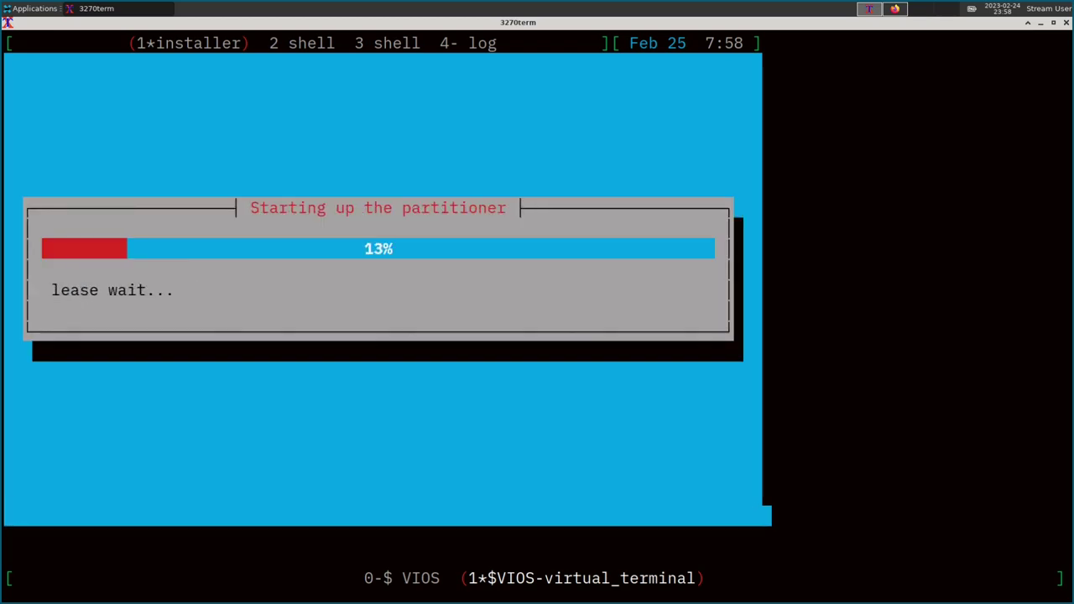
pyautogui.press('Return')
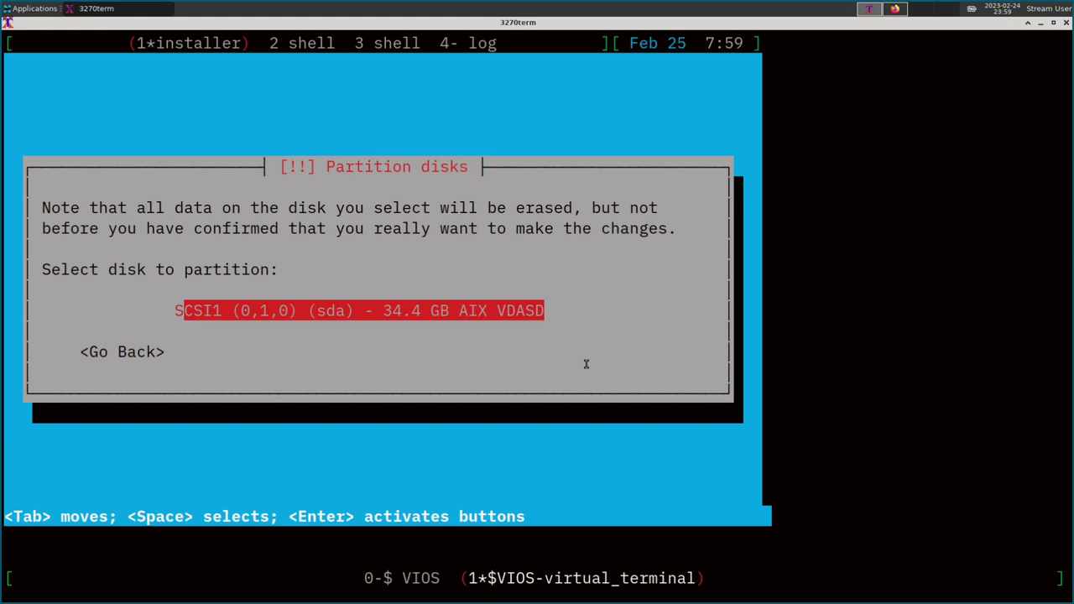
pyautogui.press('Return')
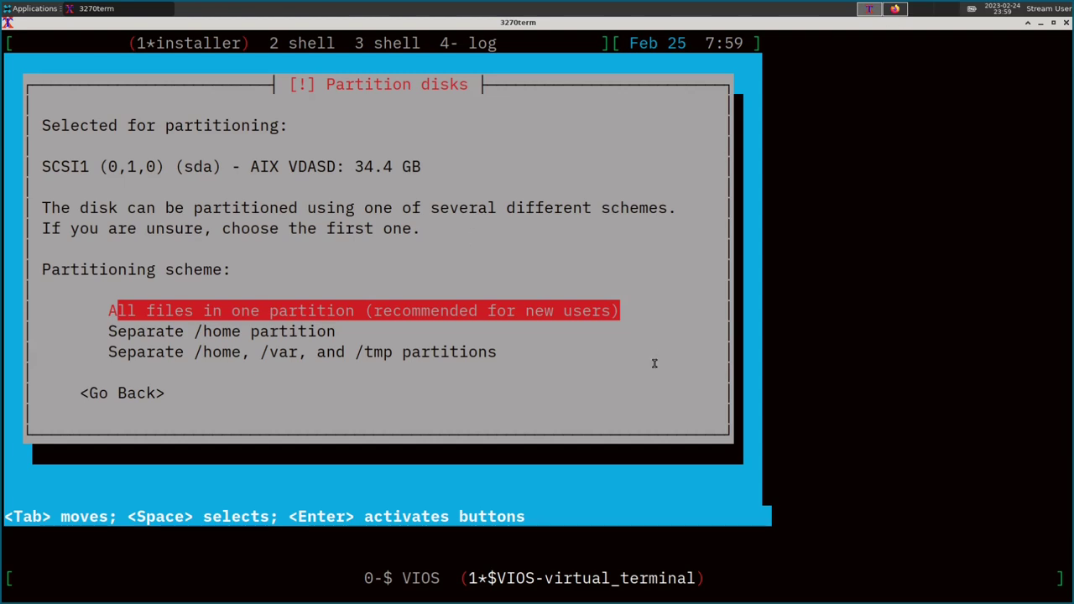
pyautogui.press('Return')
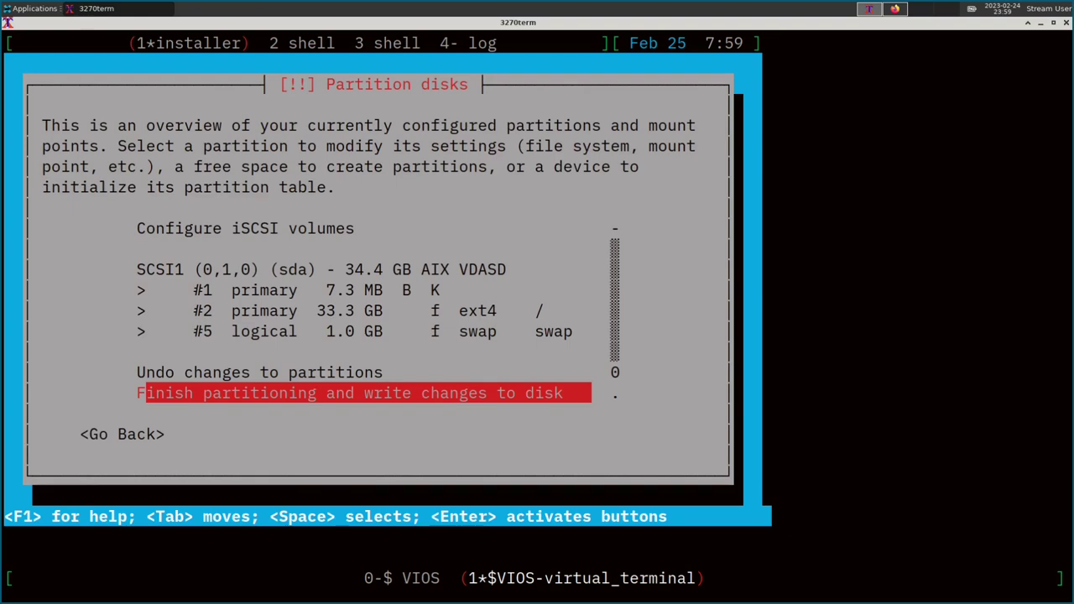
pyautogui.press('Up')
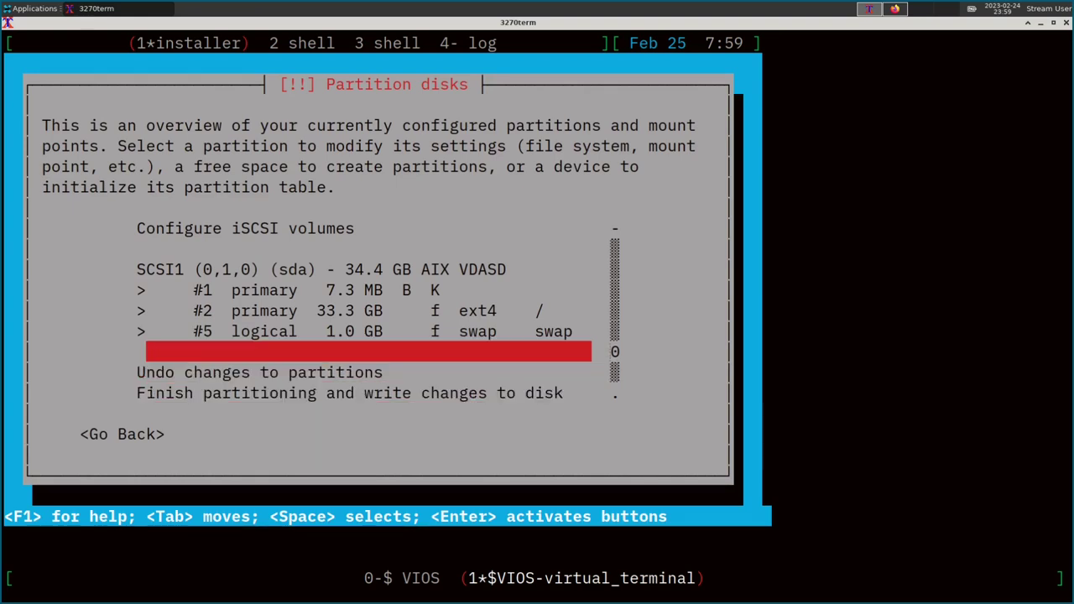
pyautogui.press('Up')
pyautogui.press('Up')
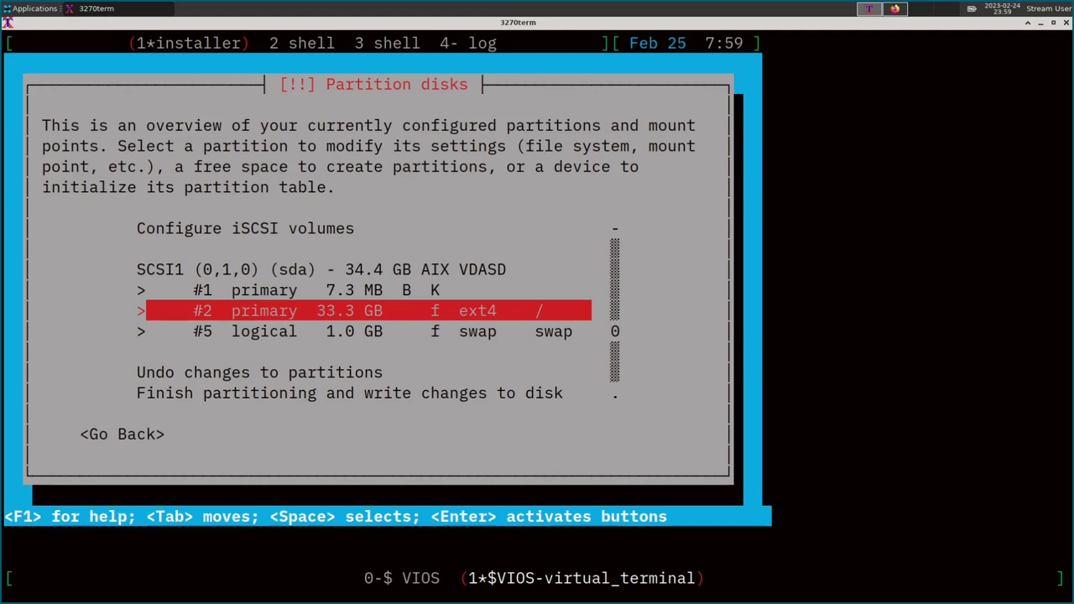
pyautogui.press('Up')
pyautogui.press('Up')
pyautogui.press('Down')
pyautogui.press('Down')
pyautogui.press('Down')
pyautogui.press('Down')
pyautogui.press('Down')
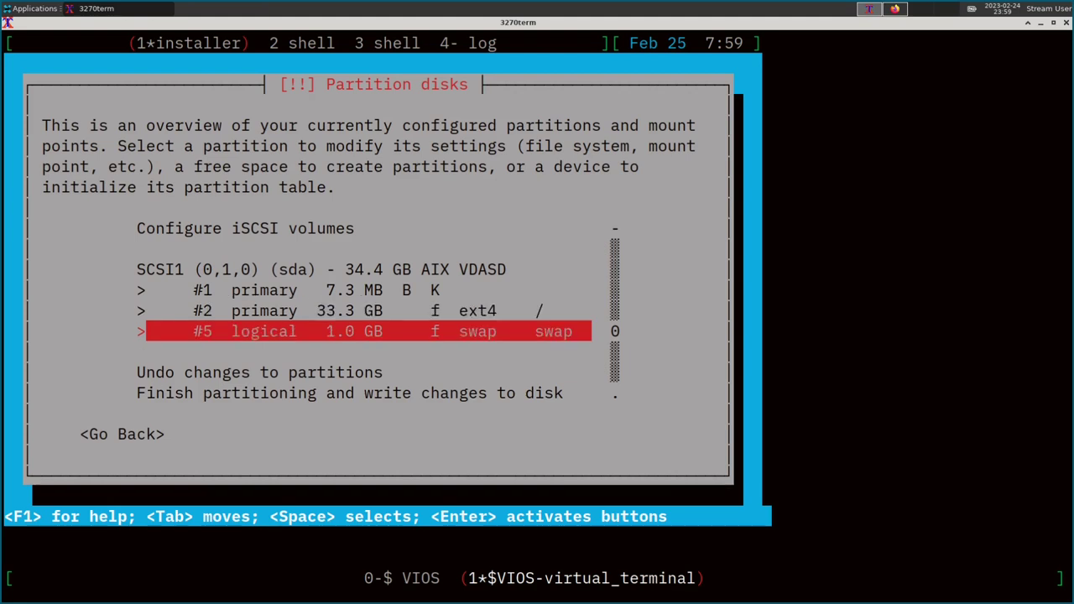
pyautogui.press('Return')
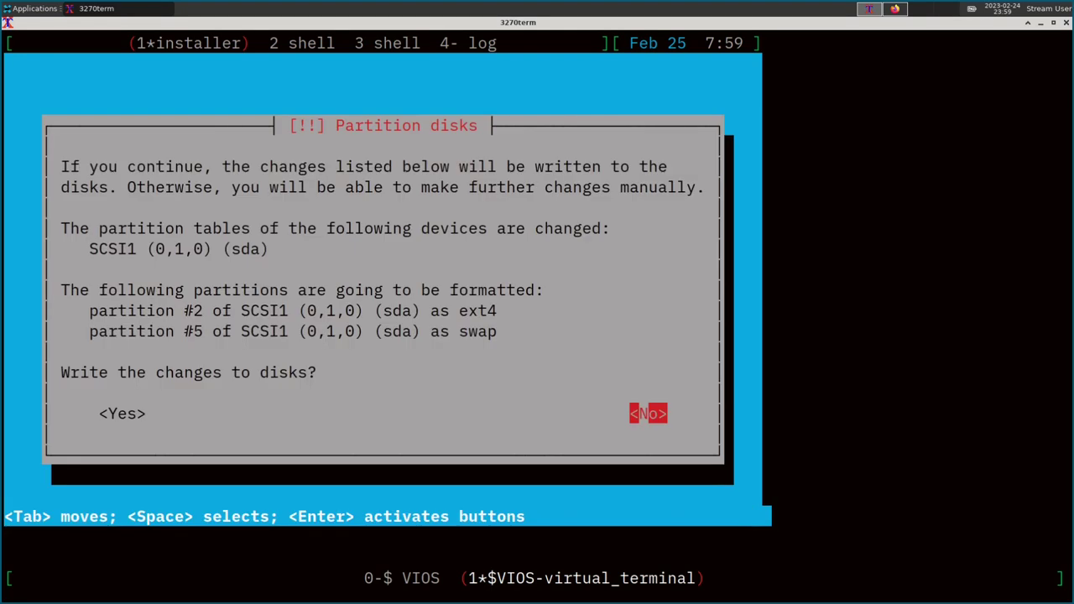
# Write the partitions and install the base system with linux-image-powerpc64 and a generic initrd.
pyautogui.press('Tab')
pyautogui.press('Return')
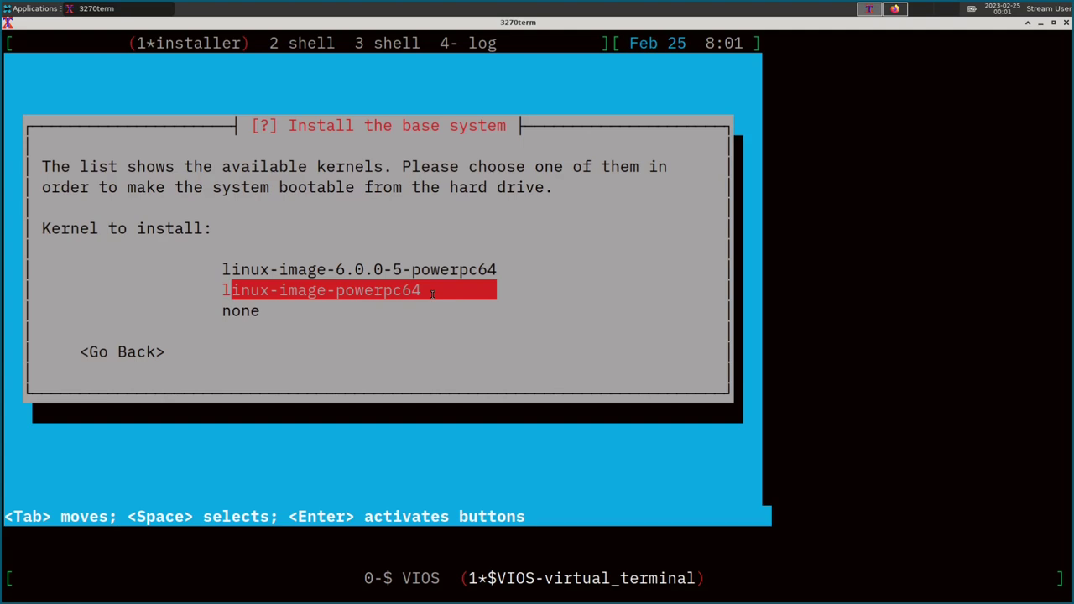
pyautogui.press('Return')
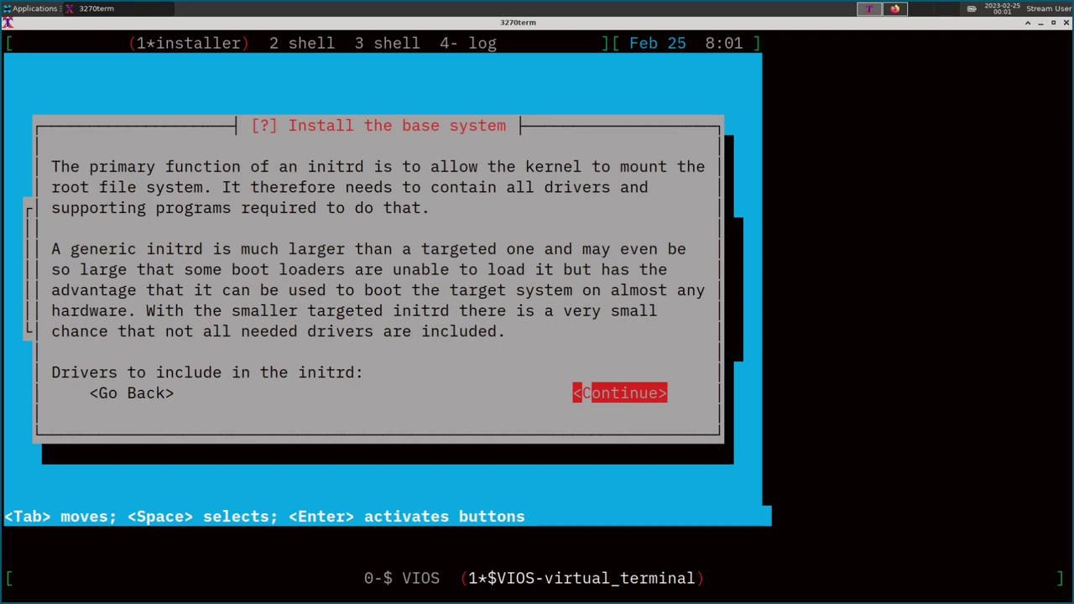
pyautogui.press('Return')
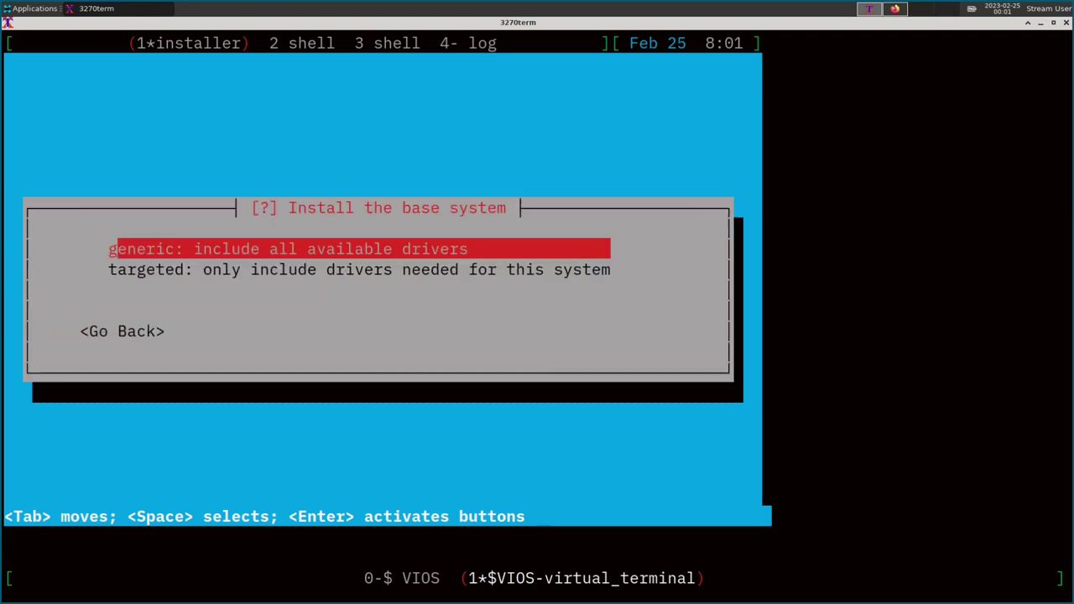
pyautogui.press('Return')
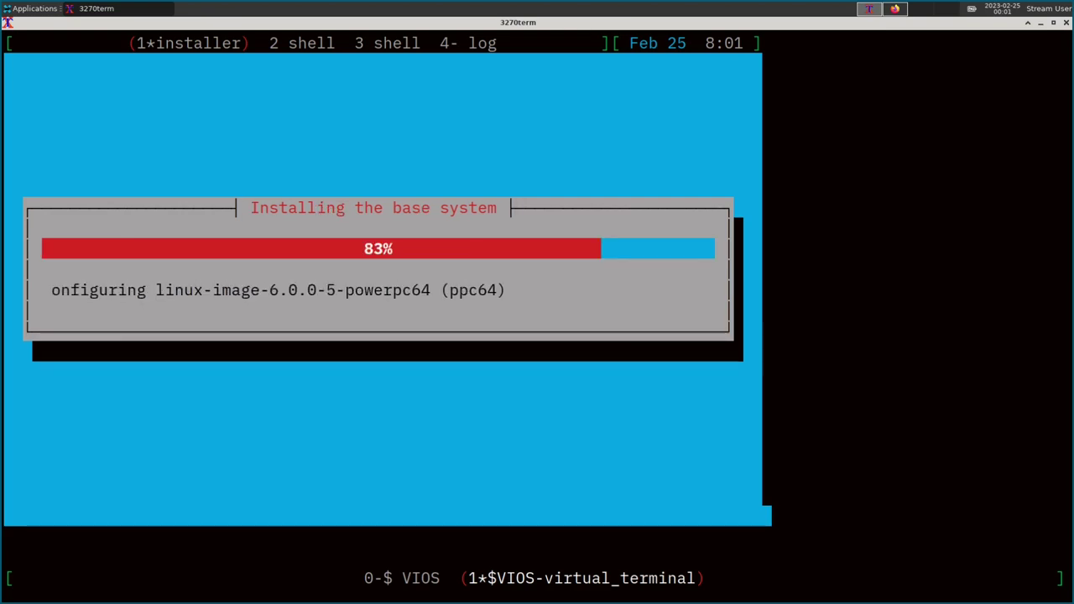
pyautogui.press('Return')
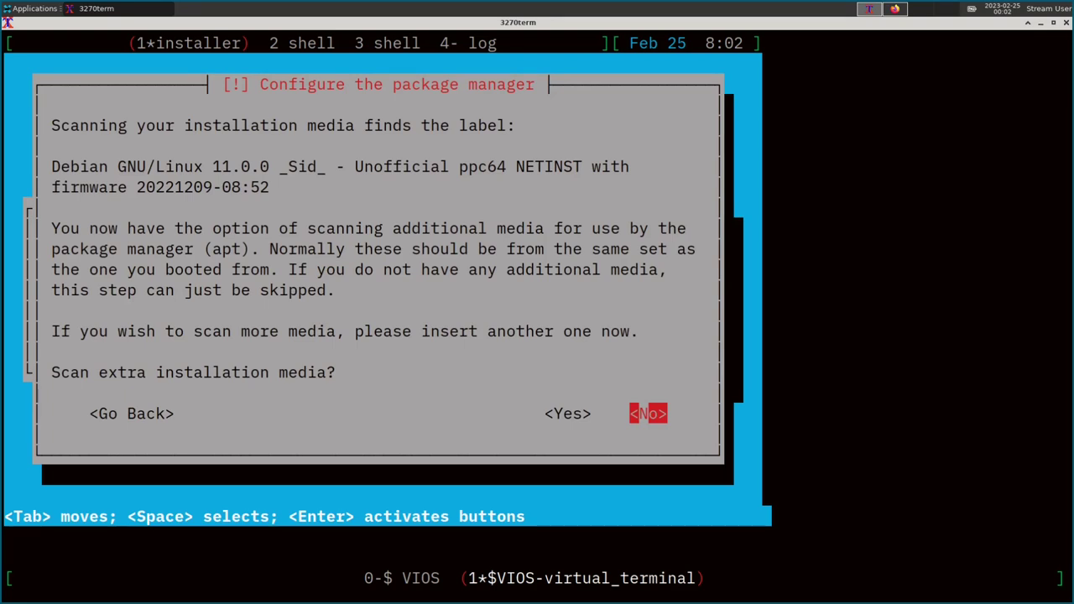
# Use http mirror deb.debian.org with /debian-ports/, no proxy, and non-free and source repositories enabled.
pyautogui.press('Return')
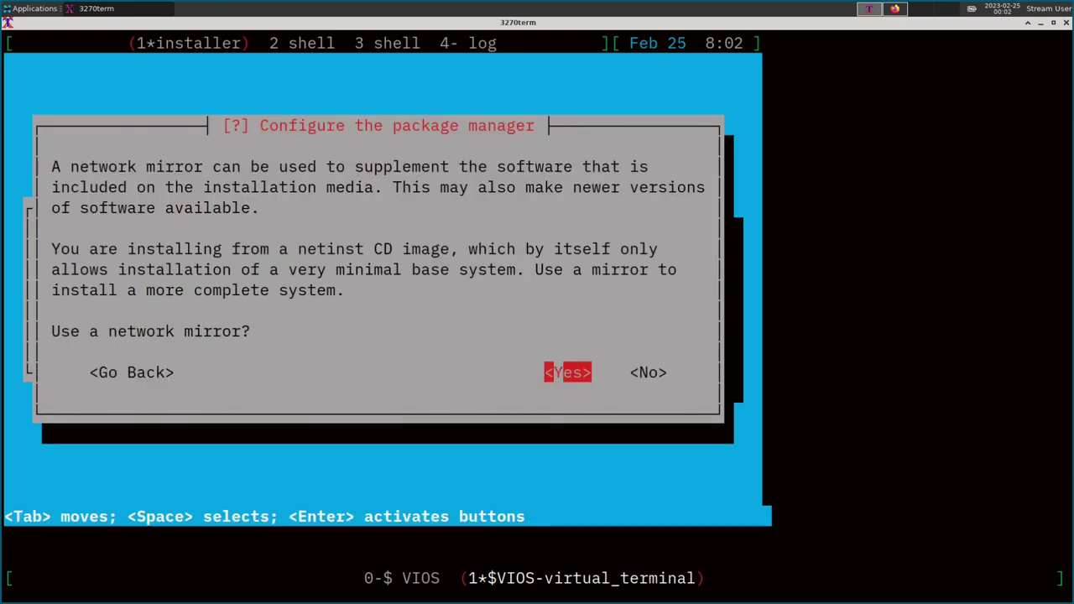
pyautogui.press('Return')
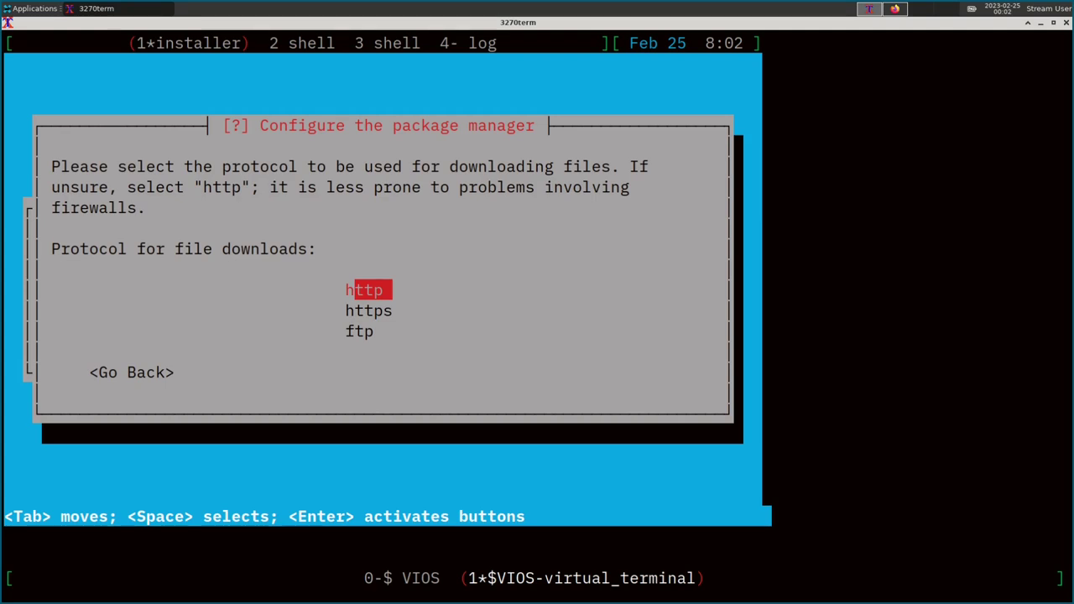
pyautogui.press('Return')
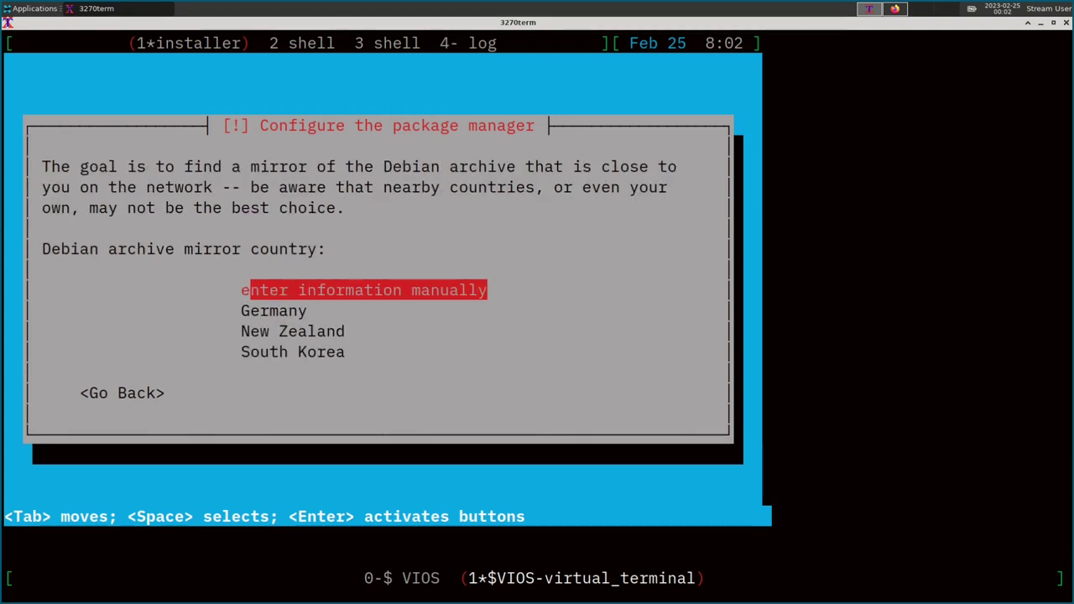
pyautogui.press('Return')
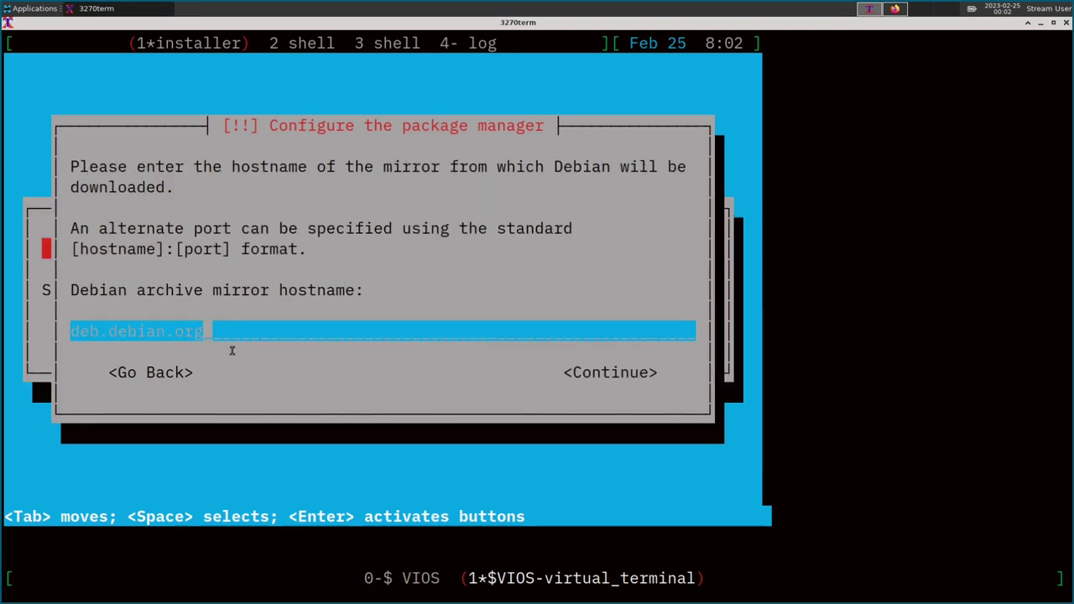
pyautogui.press('Return')
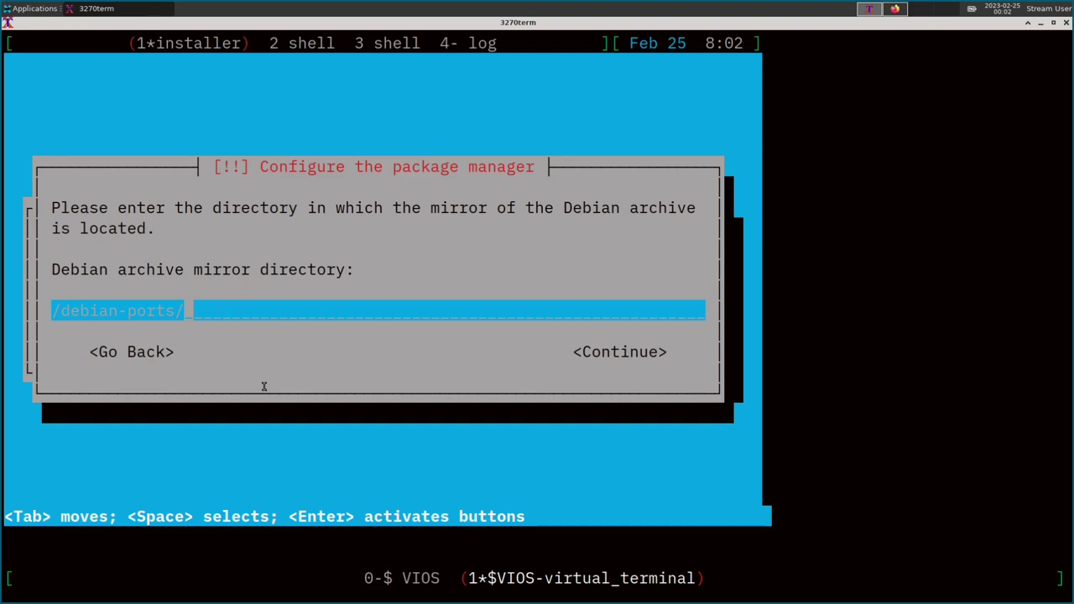
pyautogui.press('Return')
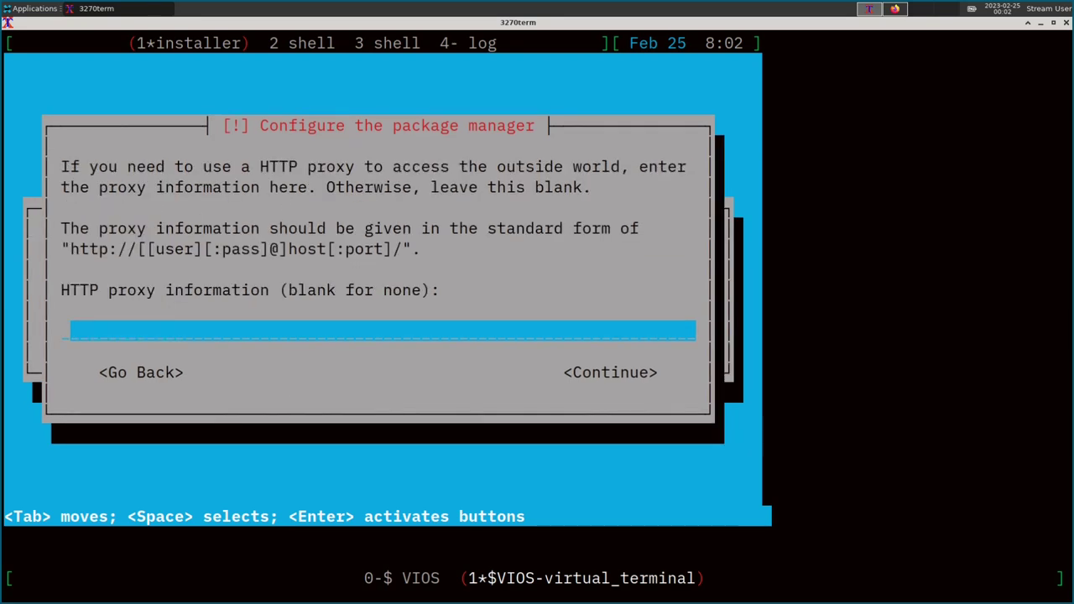
pyautogui.press('Return')
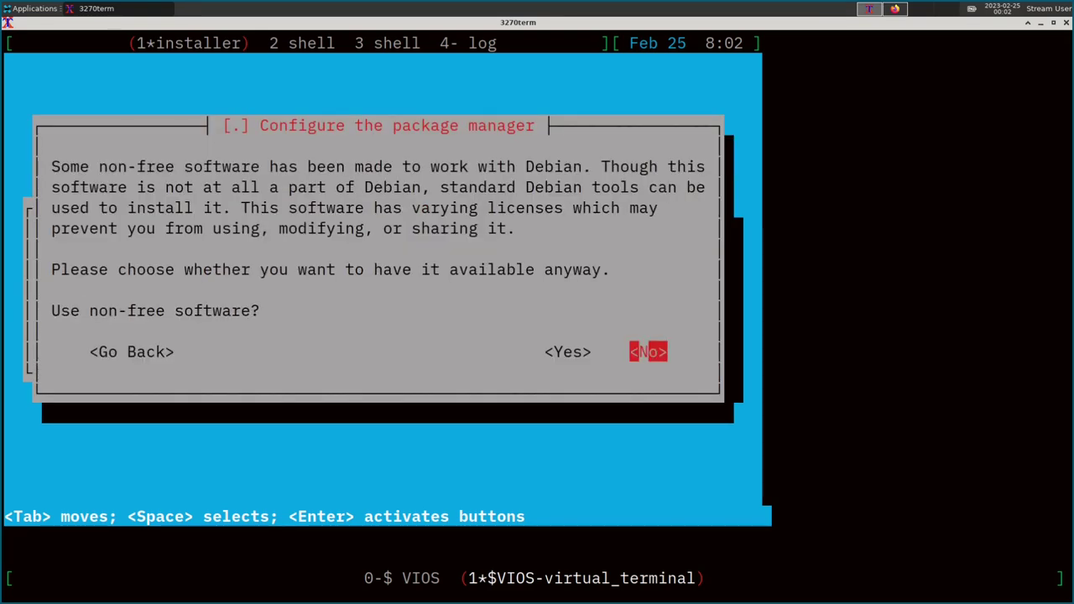
pyautogui.press('Left')
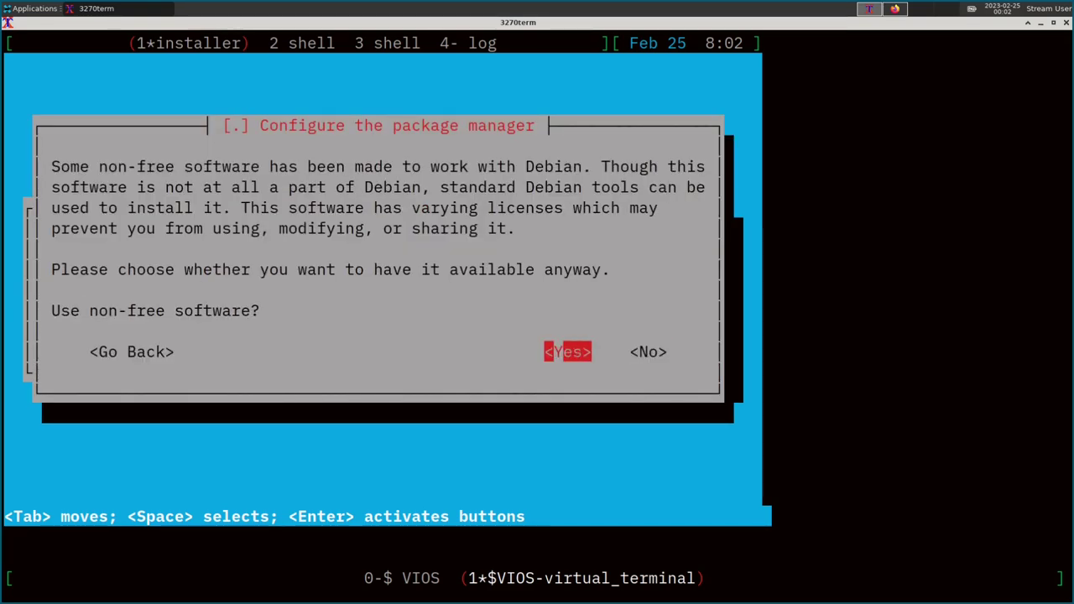
pyautogui.press('Return')
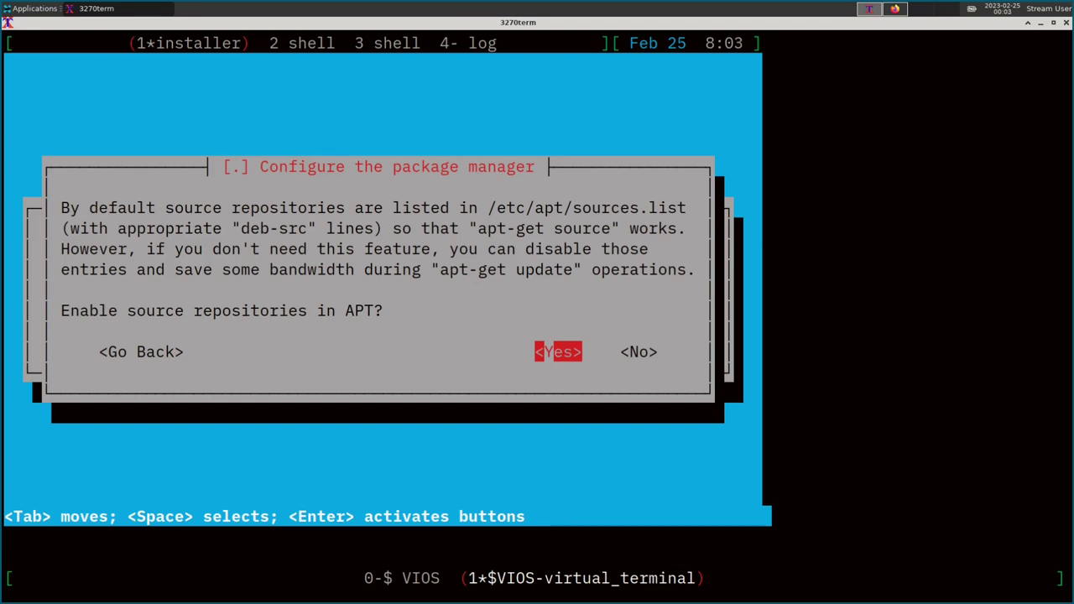
pyautogui.press('Return')
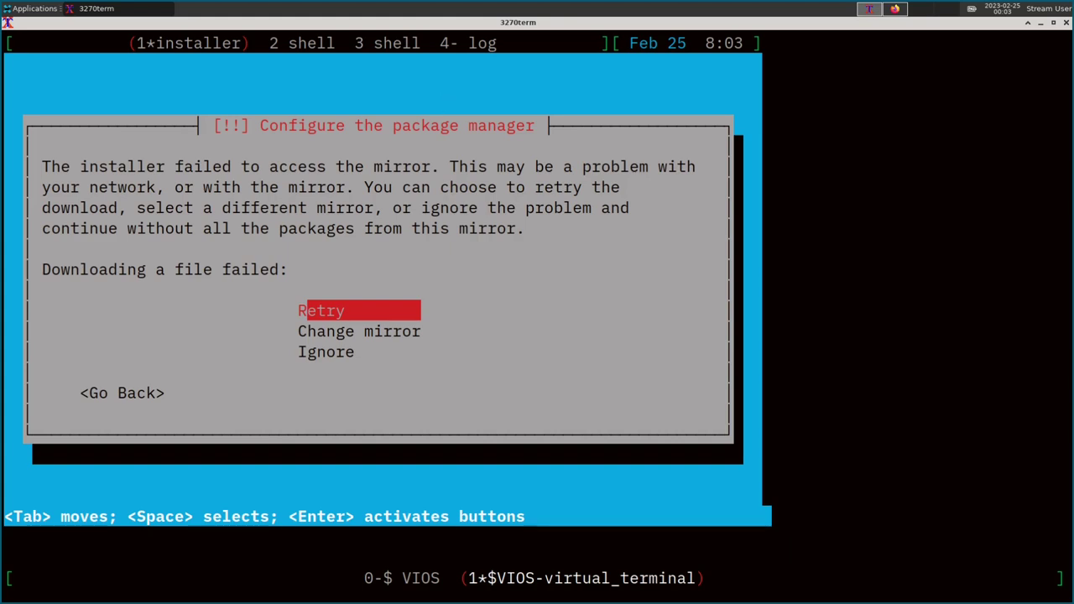
# Find the expired Debian Ports signing key error in the installer log, then switch to Firefox.
pyautogui.hotkey('ctrl', 'a')
pyautogui.press('4')
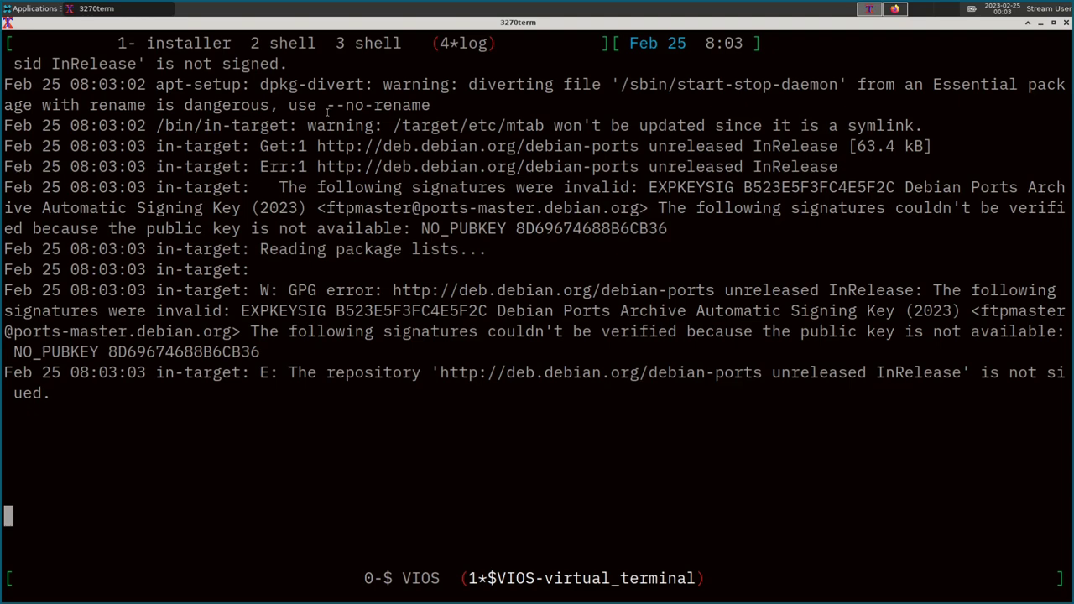
pyautogui.moveTo(941, 187); pyautogui.dragTo(310, 215)
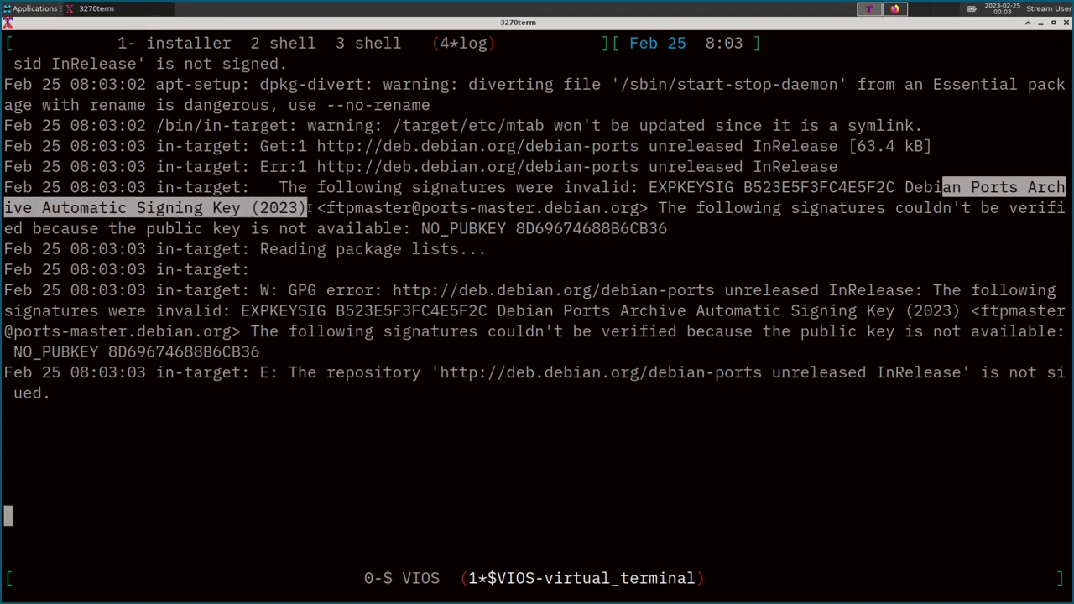
pyautogui.click(893, 10)
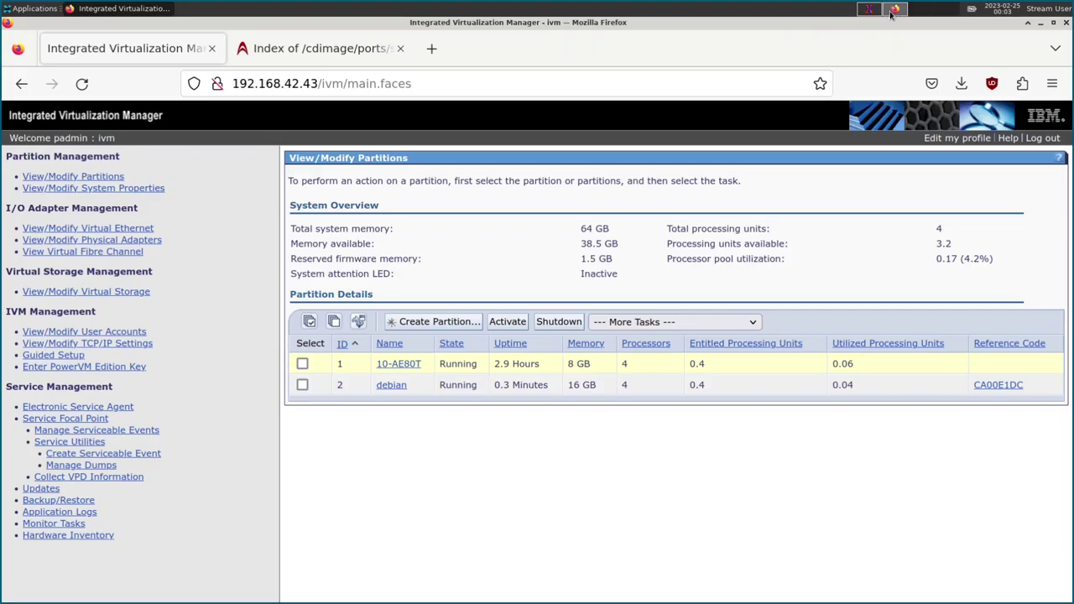
# Confirm in Firefox that the Debian ports snapshot is dated 2022-12-09.
pyautogui.click(243, 48)
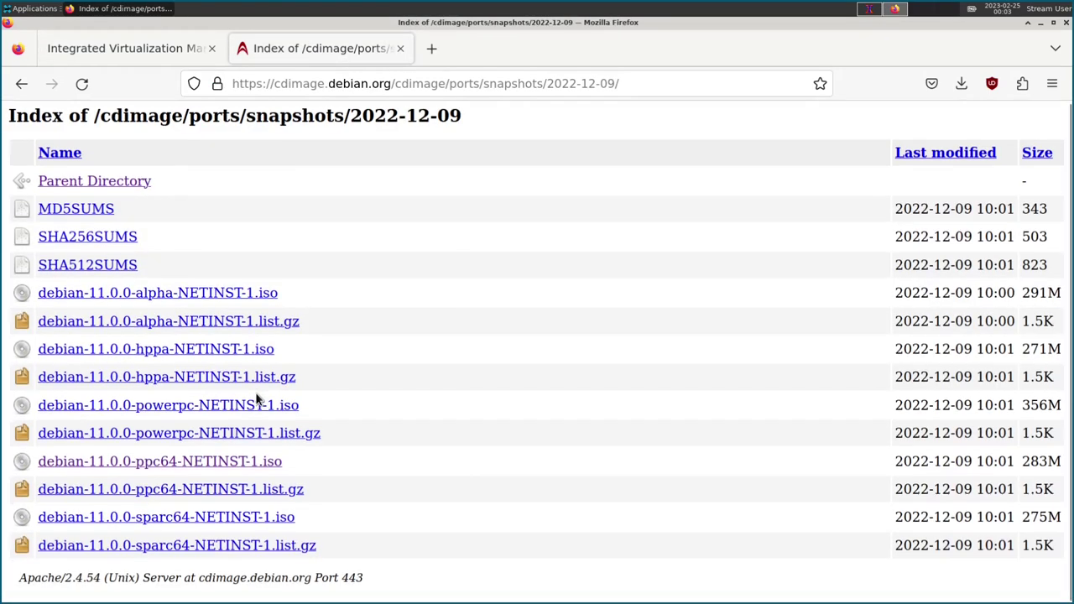
pyautogui.moveTo(352, 117); pyautogui.dragTo(510, 123)
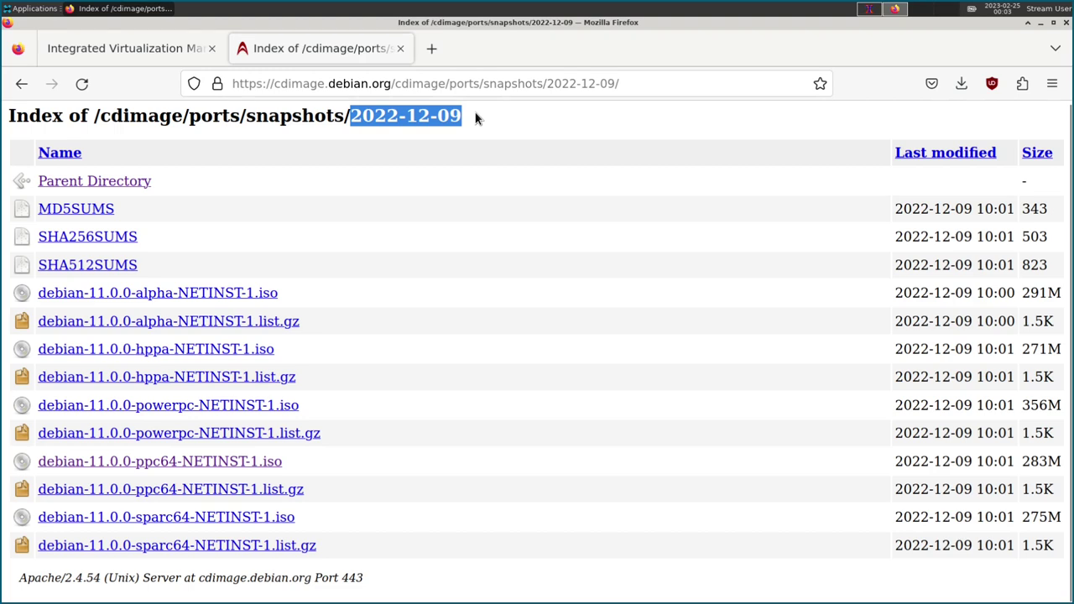
pyautogui.click(475, 117)
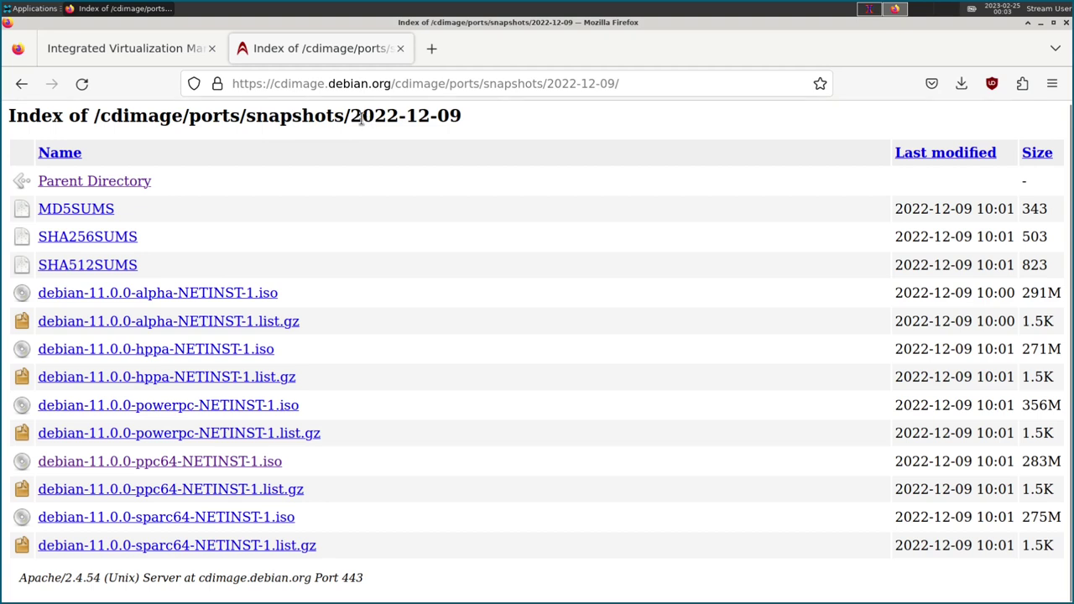
pyautogui.moveTo(325, 117); pyautogui.dragTo(463, 117)
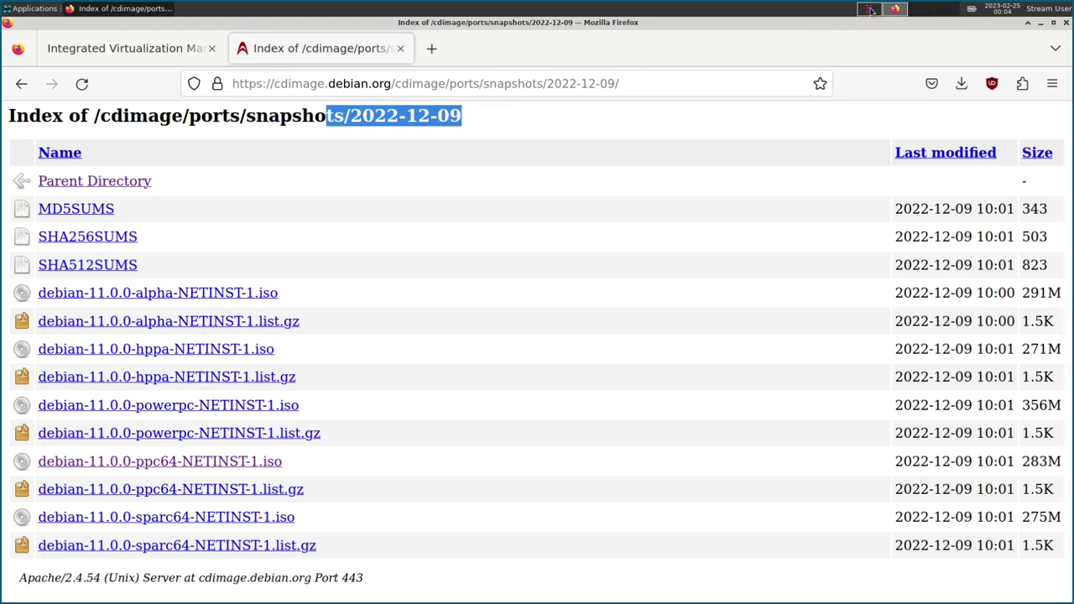
# Return to installer screen window 1 and go back from the mirror failure prompt.
pyautogui.click(896, 9)
pyautogui.click(895, 8)
pyautogui.click(871, 8)
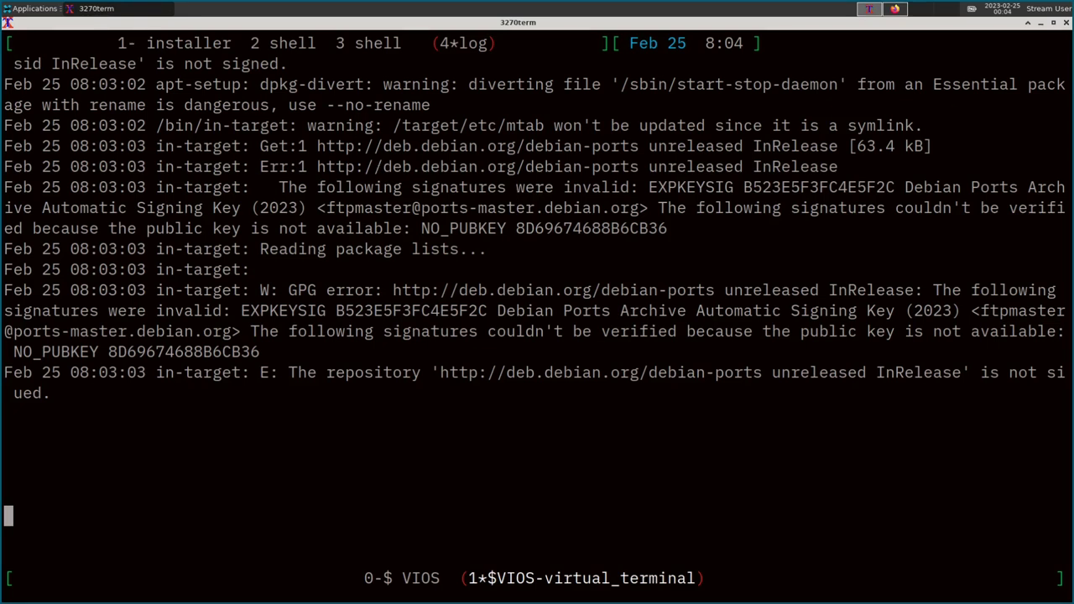
pyautogui.hotkey('ctrl', 'a')
pyautogui.press('1')
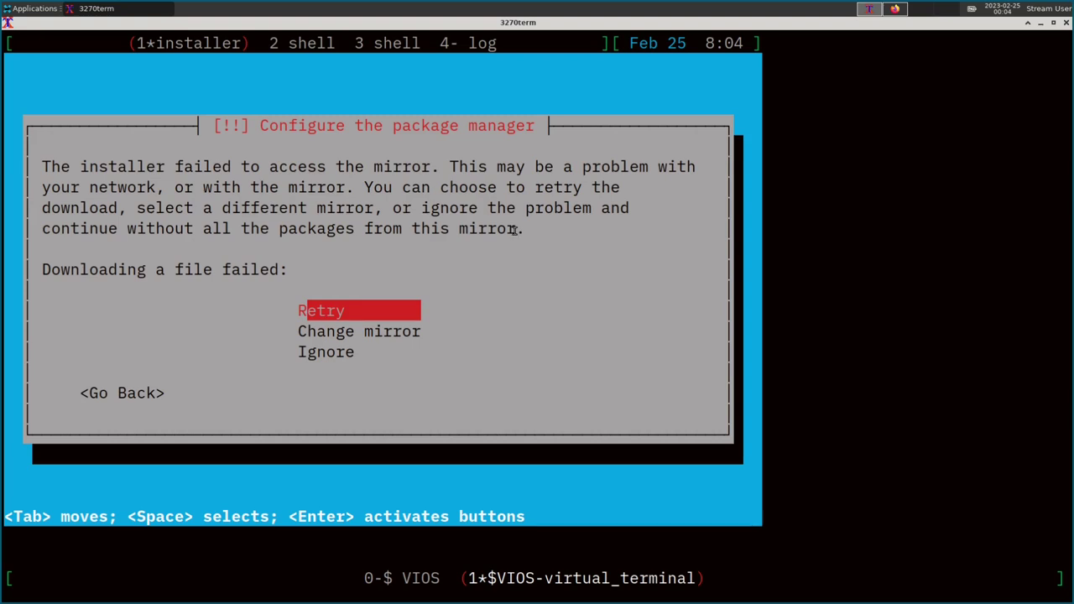
pyautogui.press('Tab')
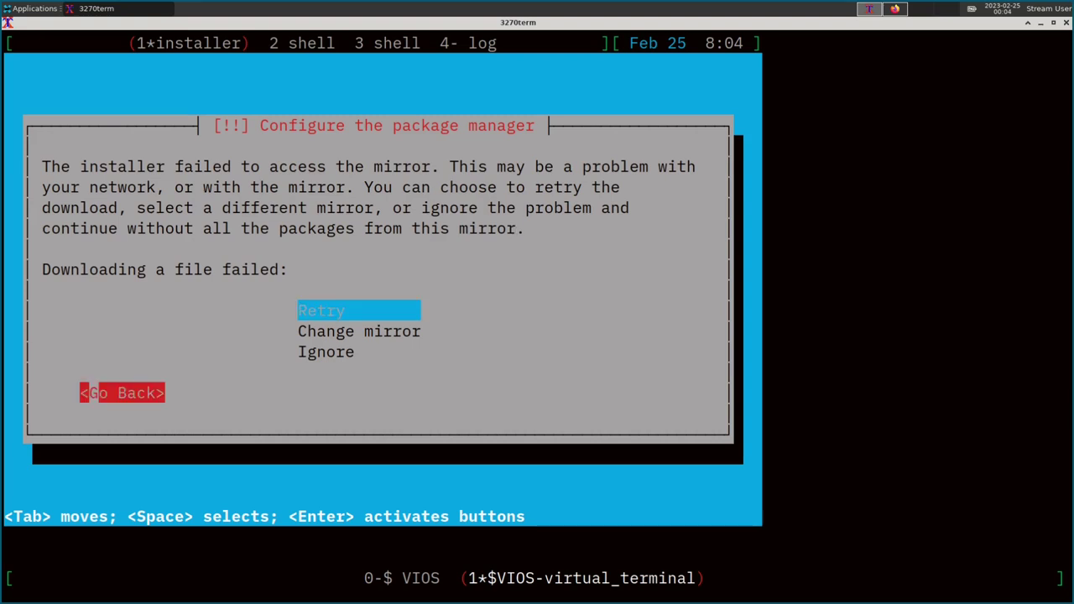
pyautogui.press('Return')
# Choose 'Execute a shell' from the Debian installer main menu.
pyautogui.press('Down')
pyautogui.press('Down')
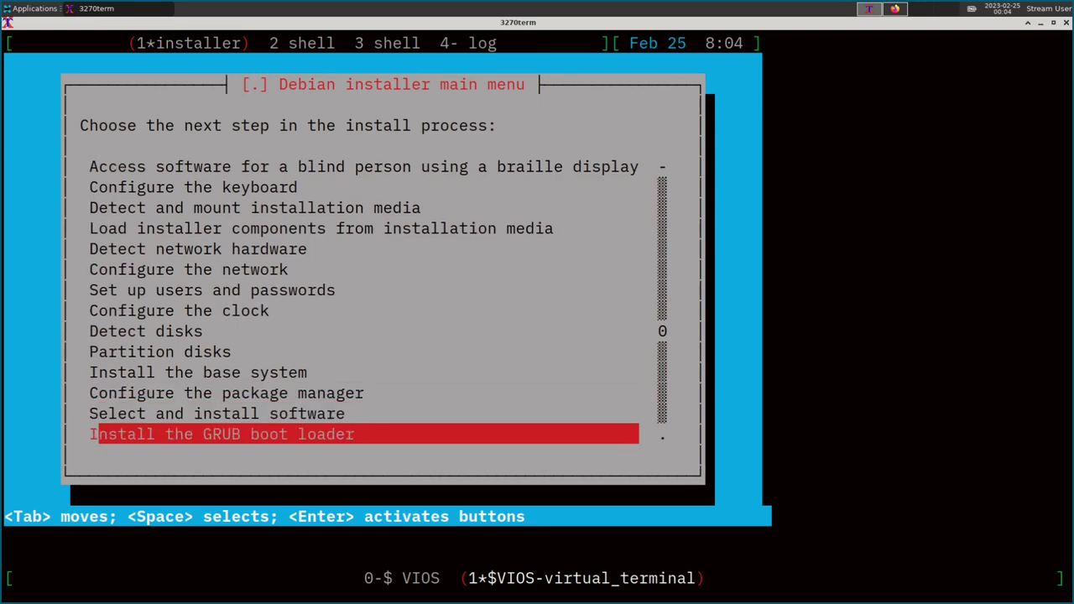
pyautogui.press('Down')
pyautogui.press('Down')
pyautogui.press('Down')
pyautogui.press('Down')
pyautogui.press('Down')
pyautogui.press('Down')
pyautogui.press('Down')
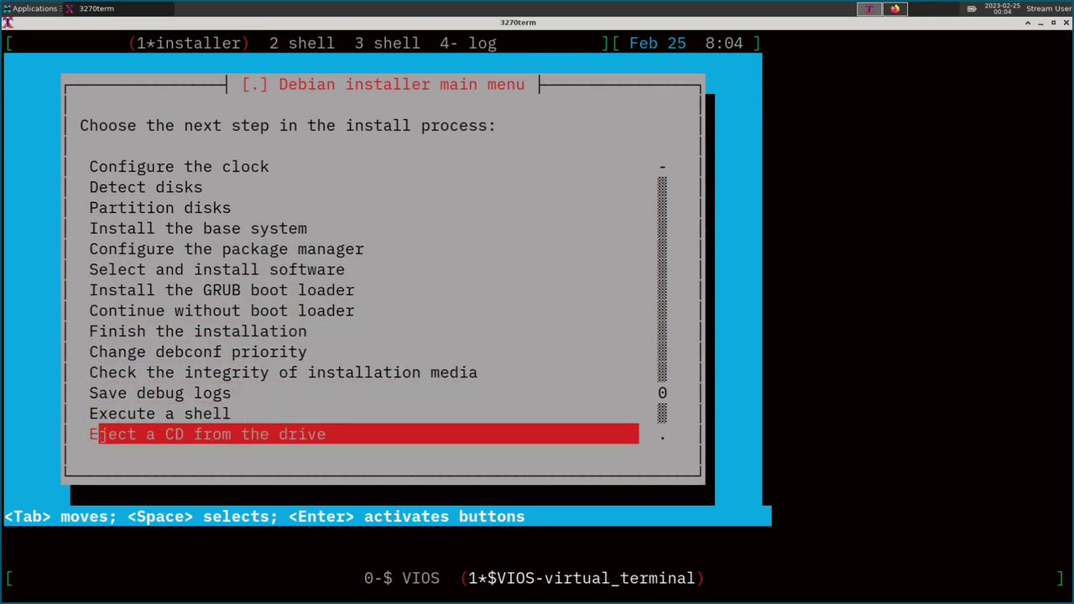
pyautogui.press('Up')
pyautogui.press('Up')
pyautogui.press('Up')
pyautogui.press('Up')
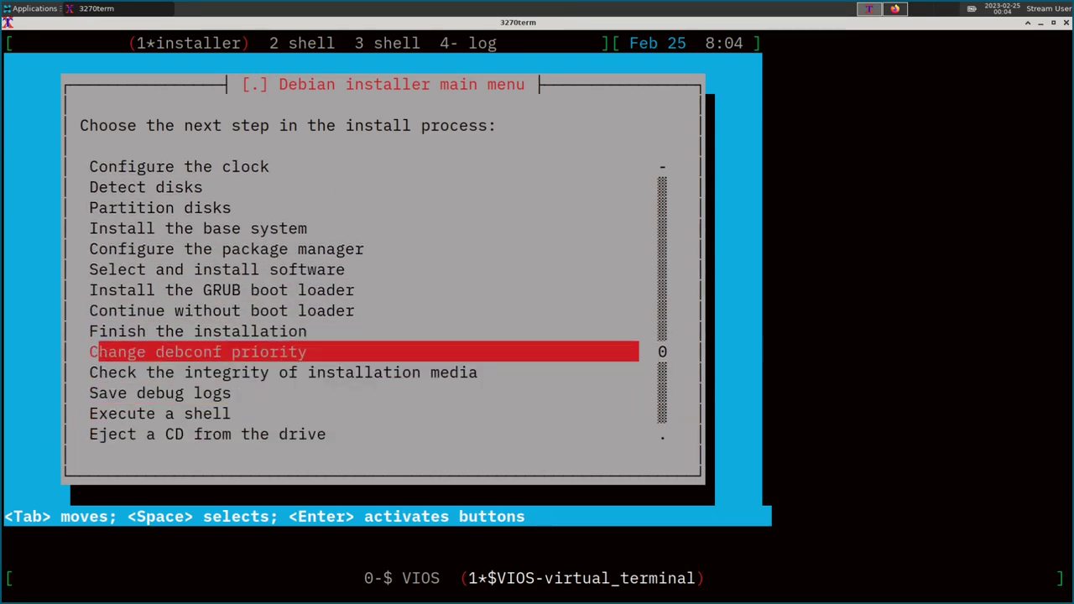
pyautogui.press('Down')
pyautogui.press('Down')
pyautogui.press('Down')
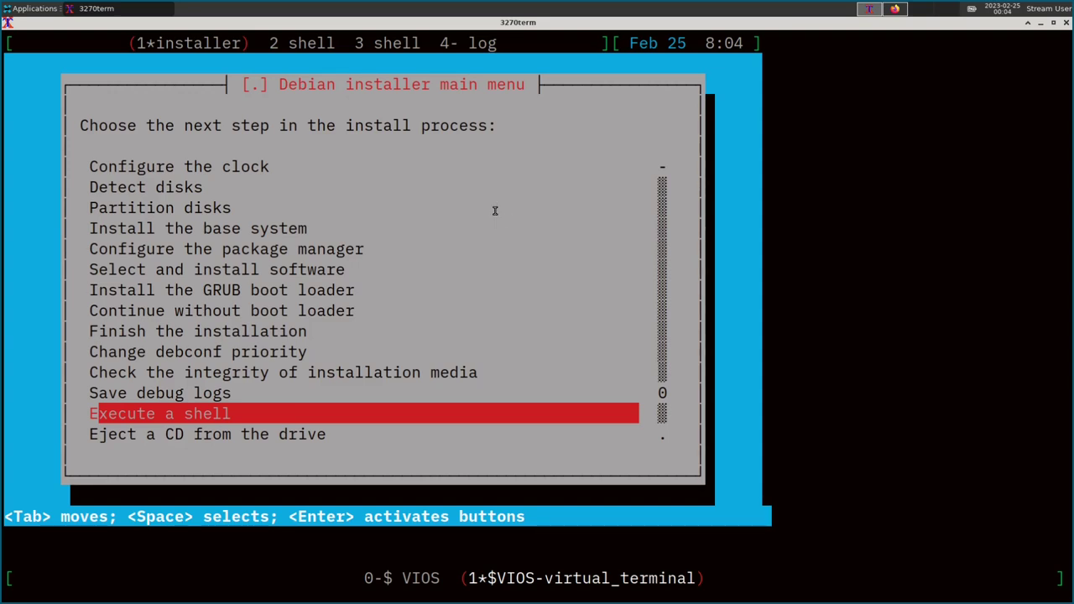
pyautogui.press('Return')
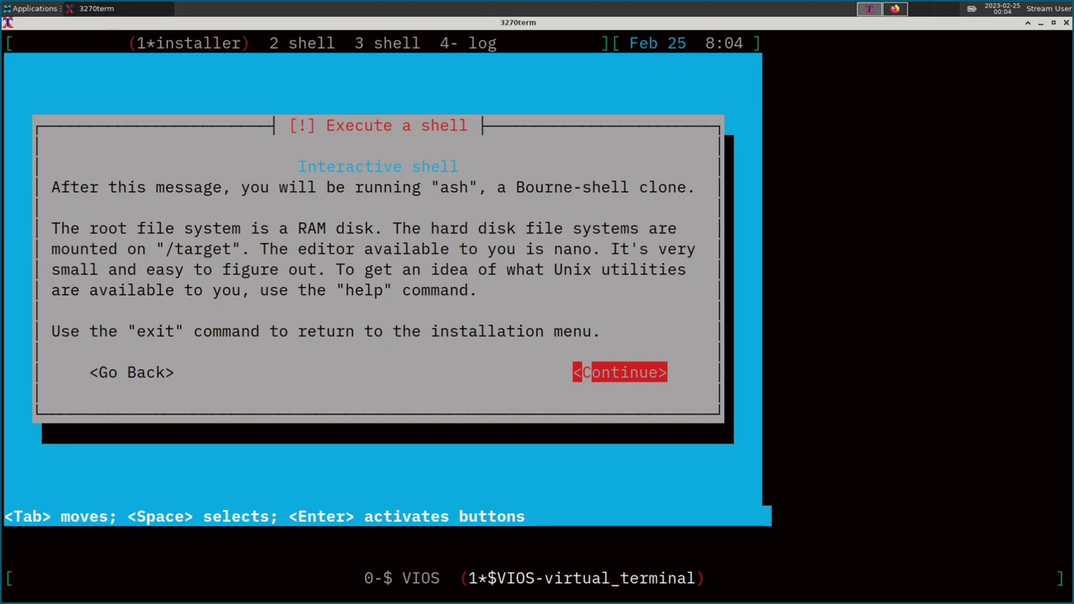
# In the installer shell, go to /target/etc/apt/apt.conf.d, listing each directory along the way.
pyautogui.press('Return')
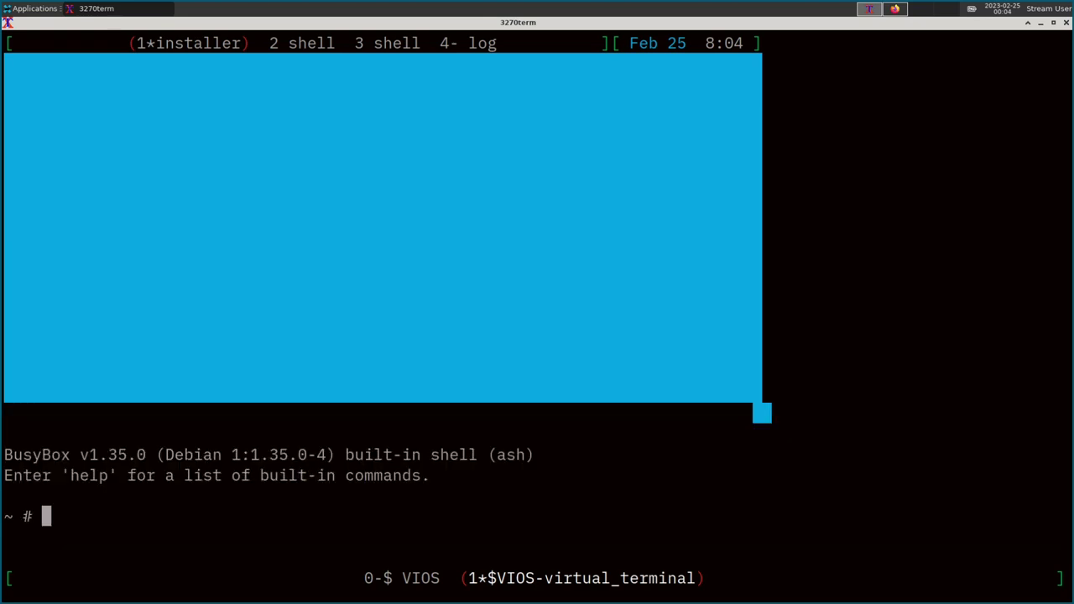
pyautogui.write('cd /target')
pyautogui.press('Return')
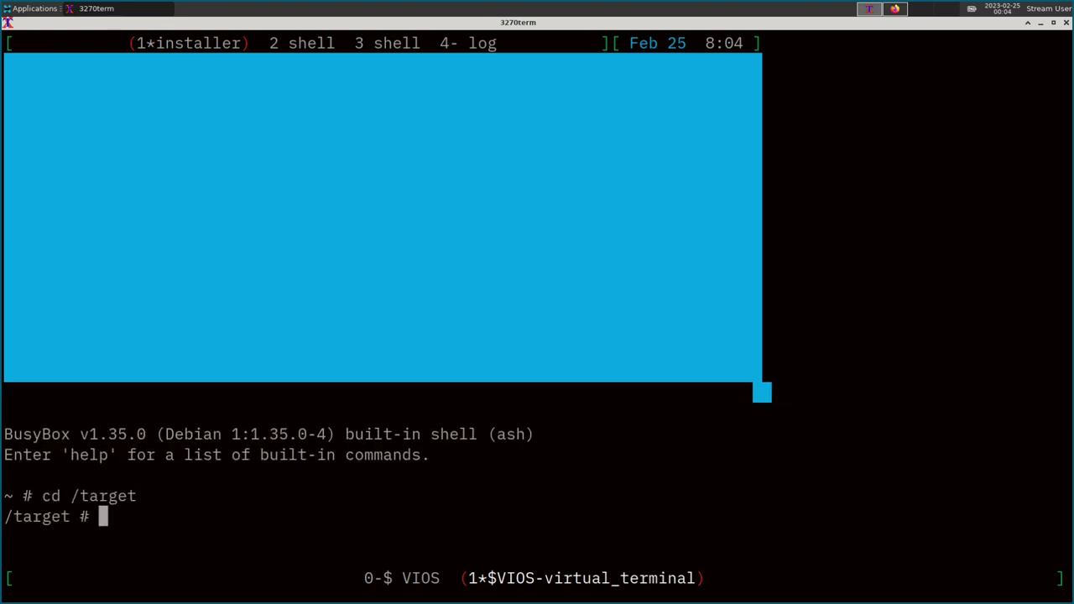
pyautogui.write('ls')
pyautogui.press('Return')
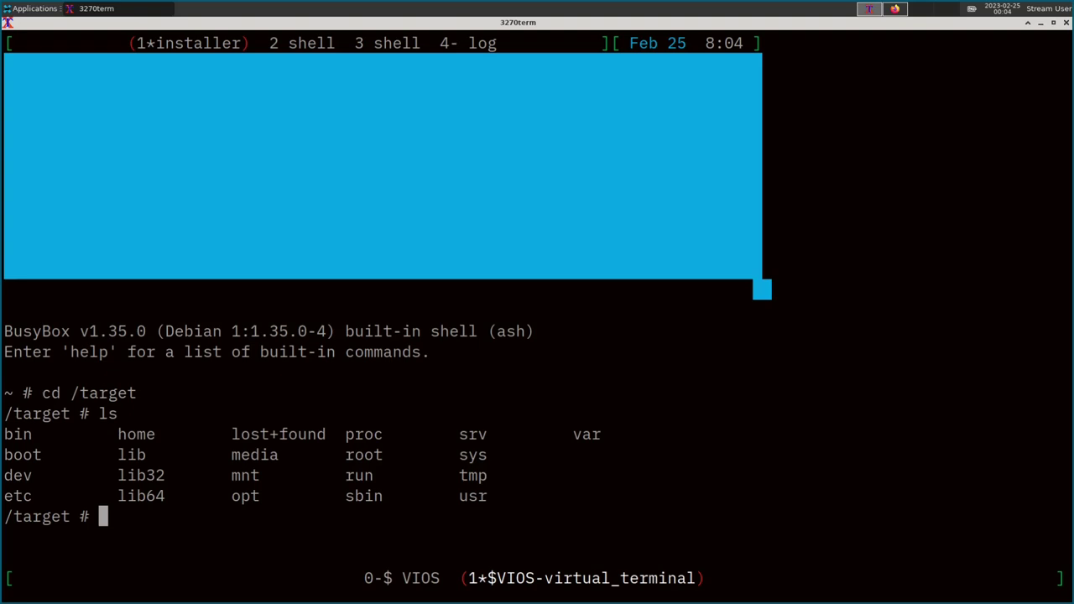
pyautogui.write('cd etc/apt/')
pyautogui.press('Return')
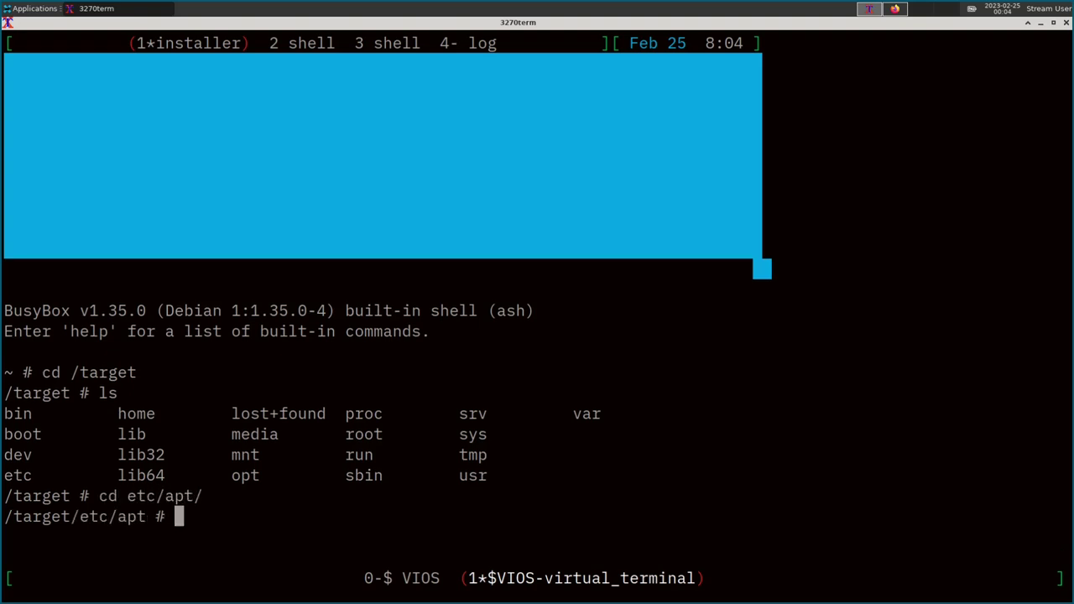
pyautogui.write('ls')
pyautogui.press('Return')
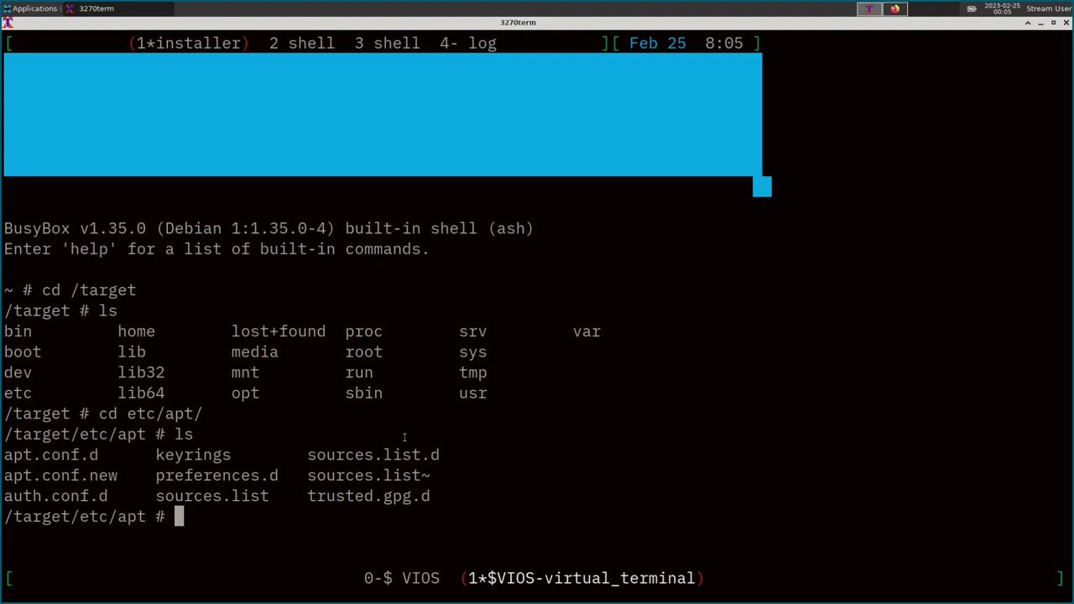
pyautogui.write('cd apt.conf.d/')
pyautogui.press('Return')
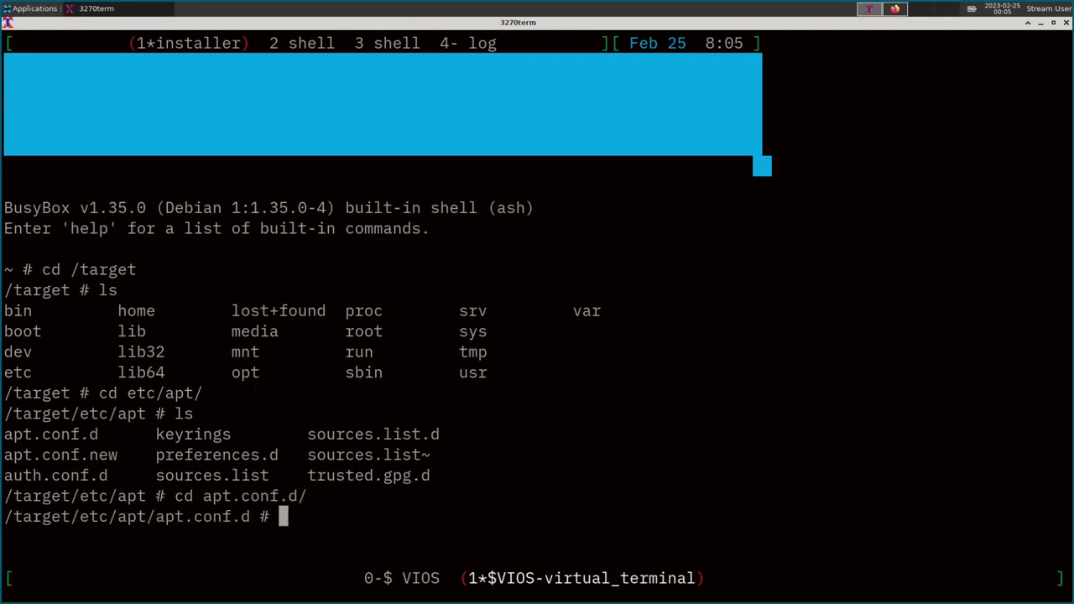
pyautogui.write('ls')
pyautogui.press('Return')
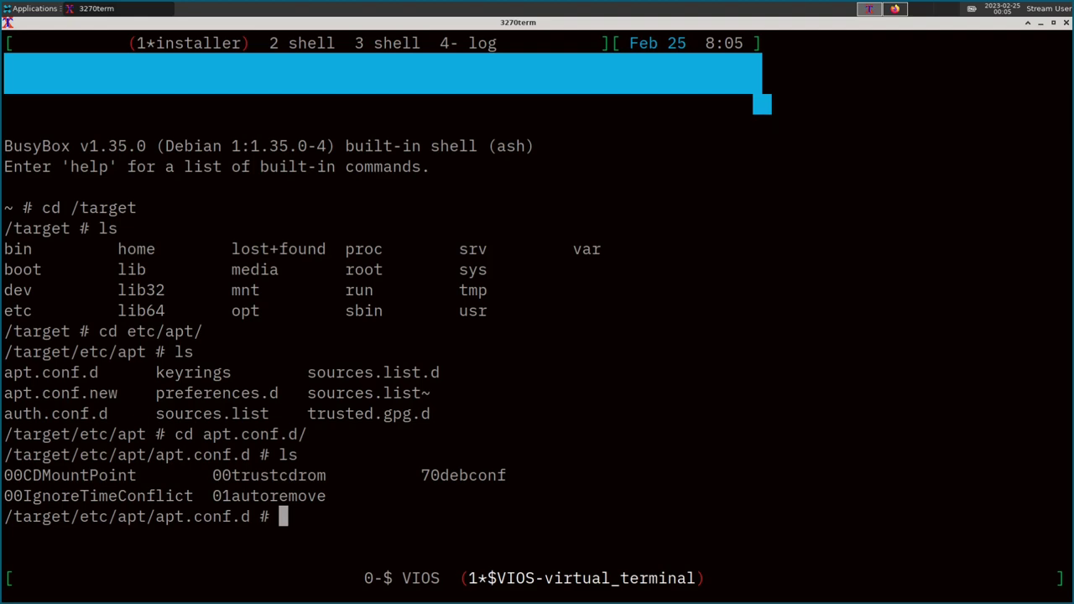
# Try vi, which is unavailable, then create 99unsecure in nano instead.
pyautogui.write('vi')
pyautogui.press('Return')
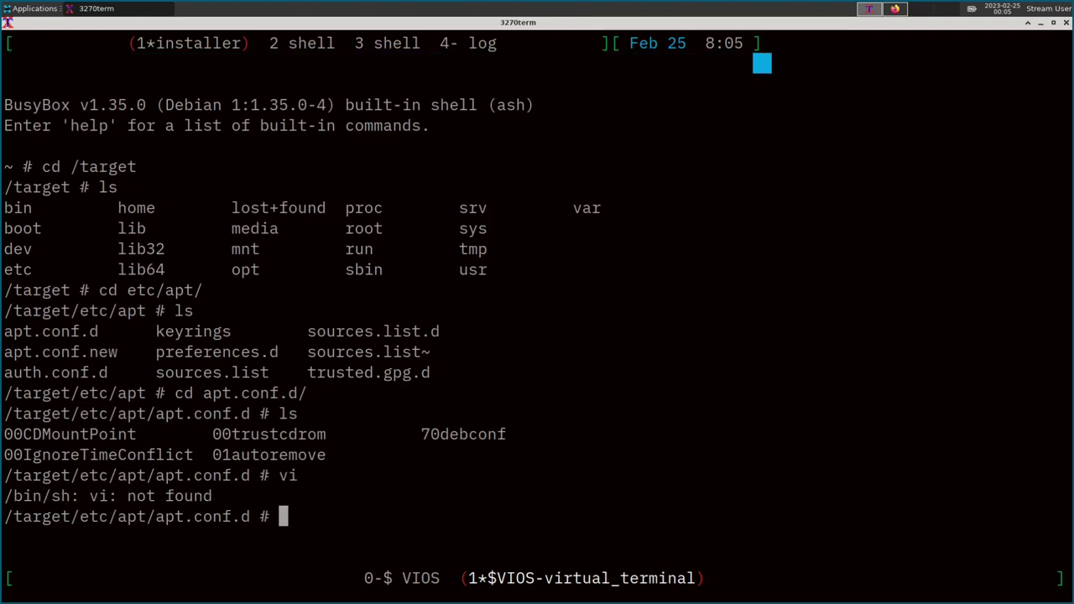
pyautogui.write('nano')
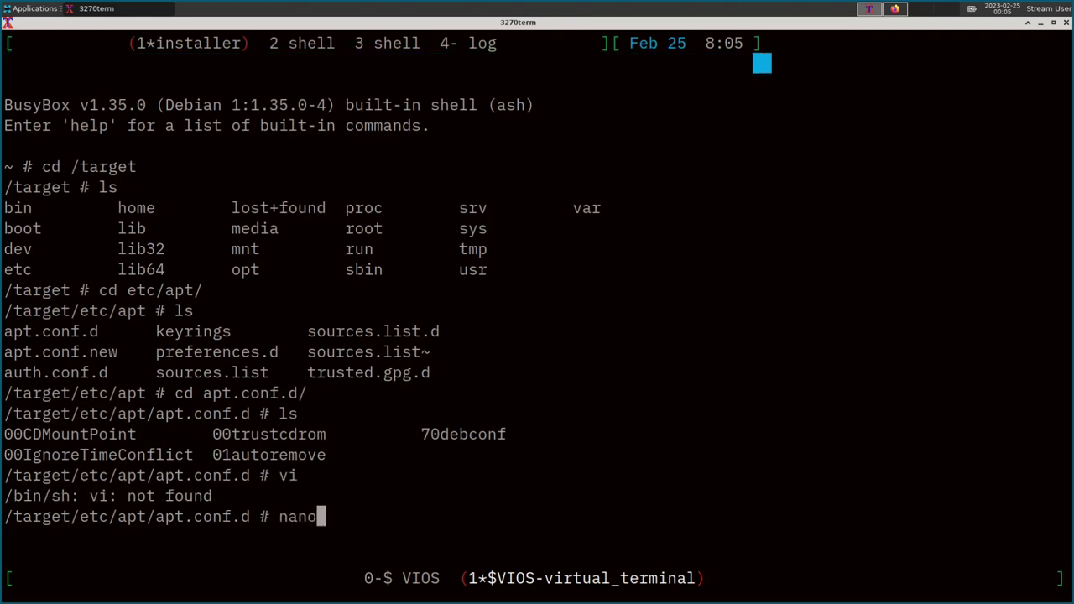
pyautogui.write(' 99')
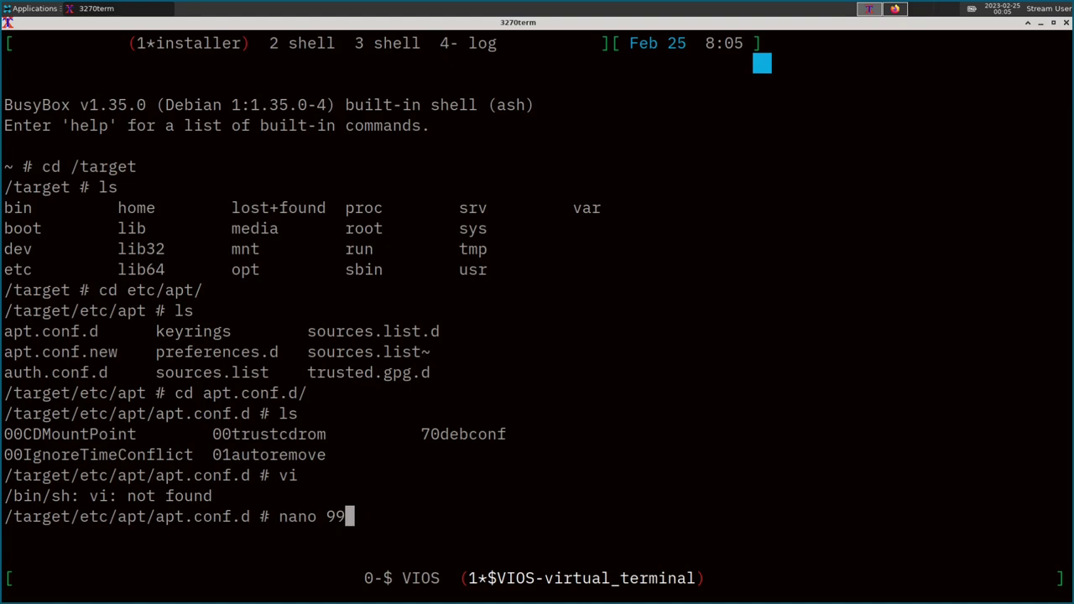
pyautogui.write('unsecure')
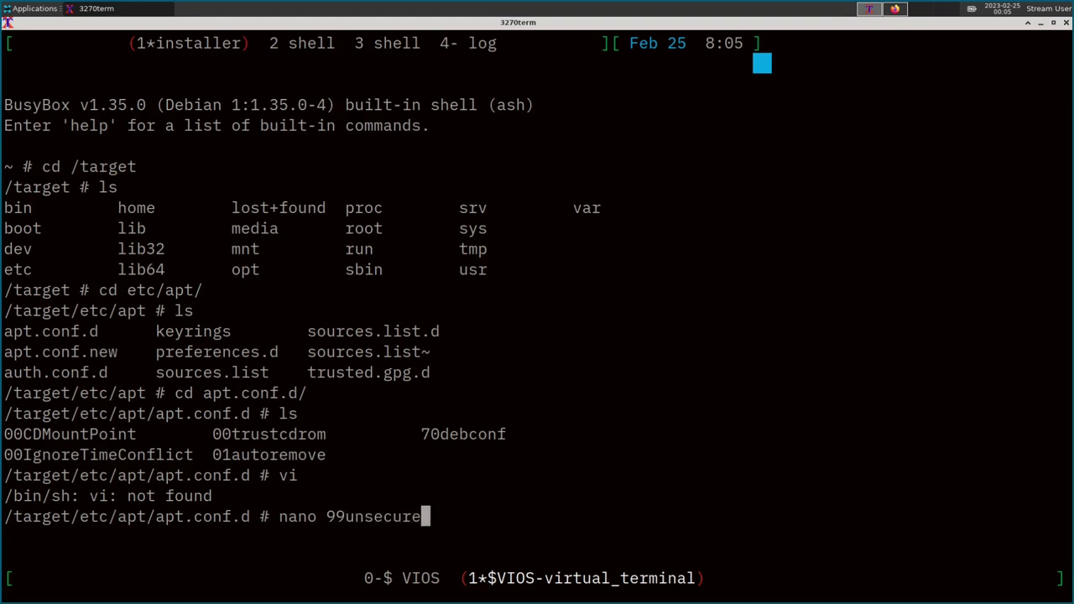
pyautogui.press('Return')
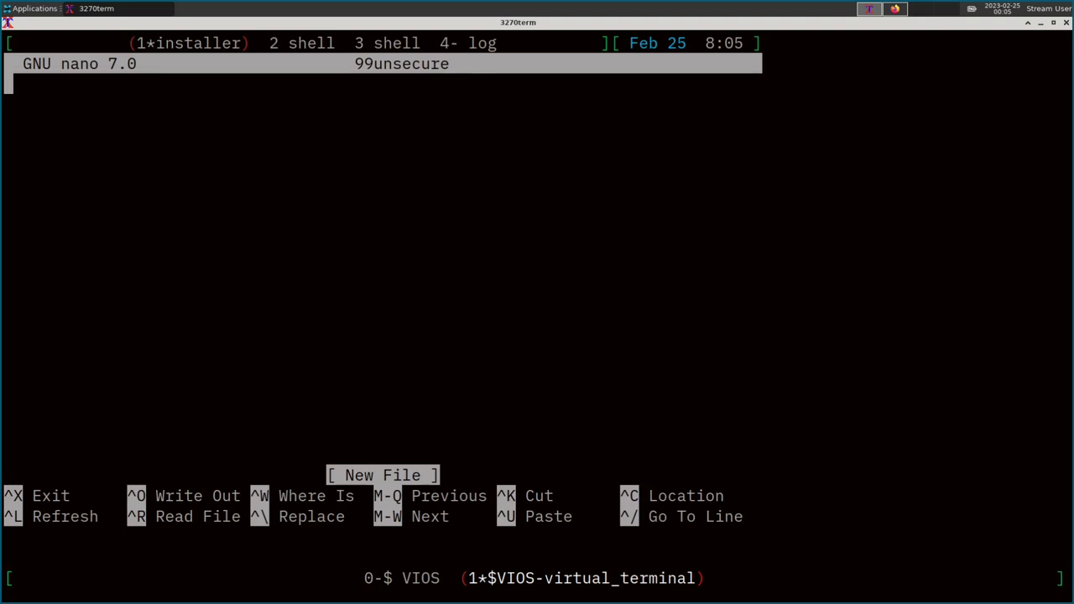
pyautogui.hotkey('ctrl', 'x')
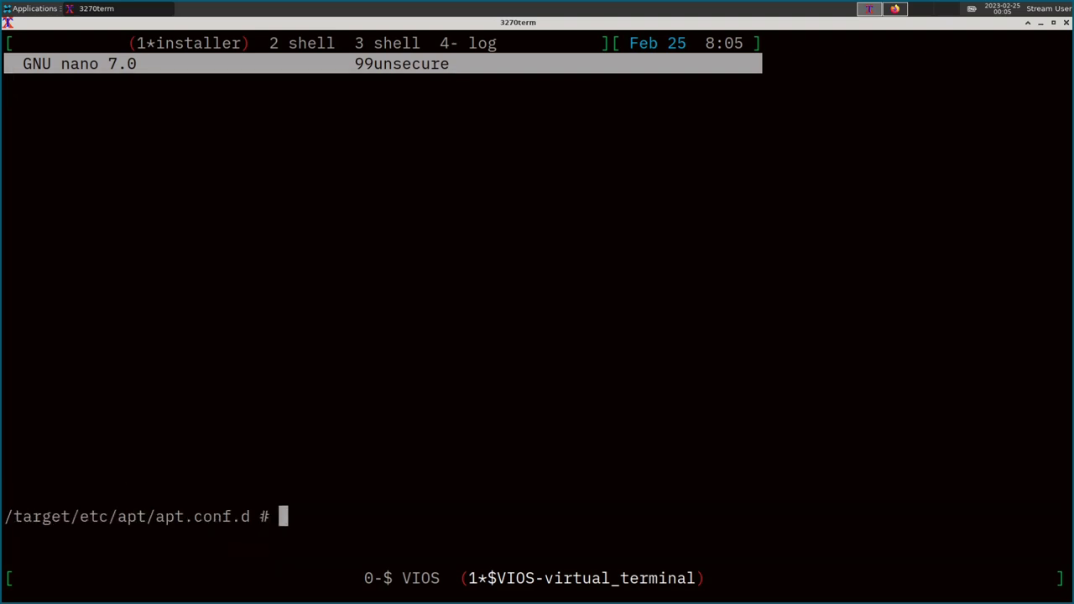
pyautogui.write('ls')
pyautogui.press('Return')
pyautogui.write('cat ')
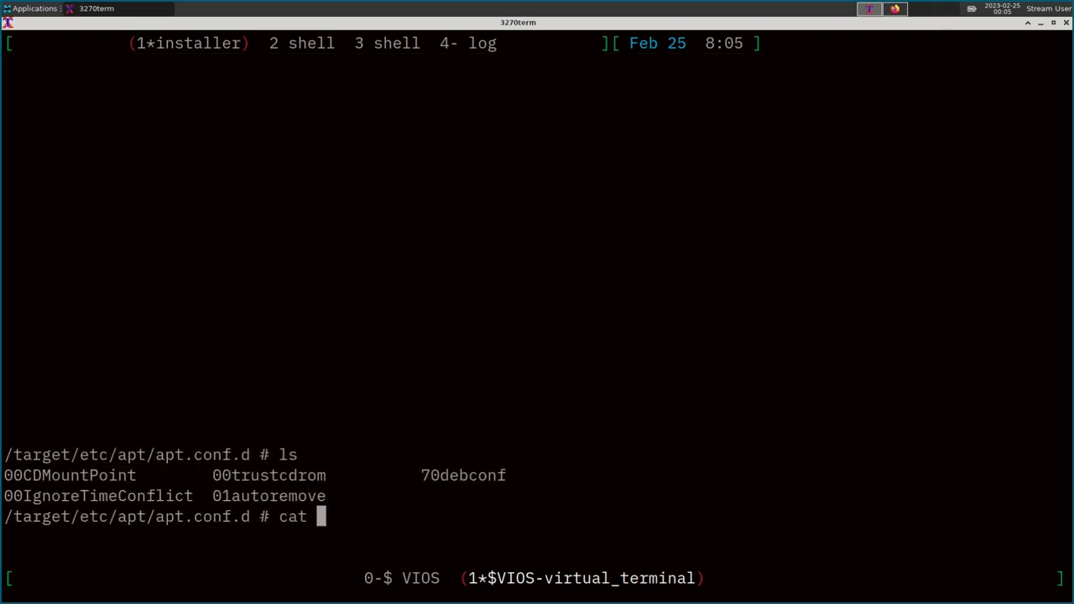
pyautogui.write('70debconf')
pyautogui.press('Return')
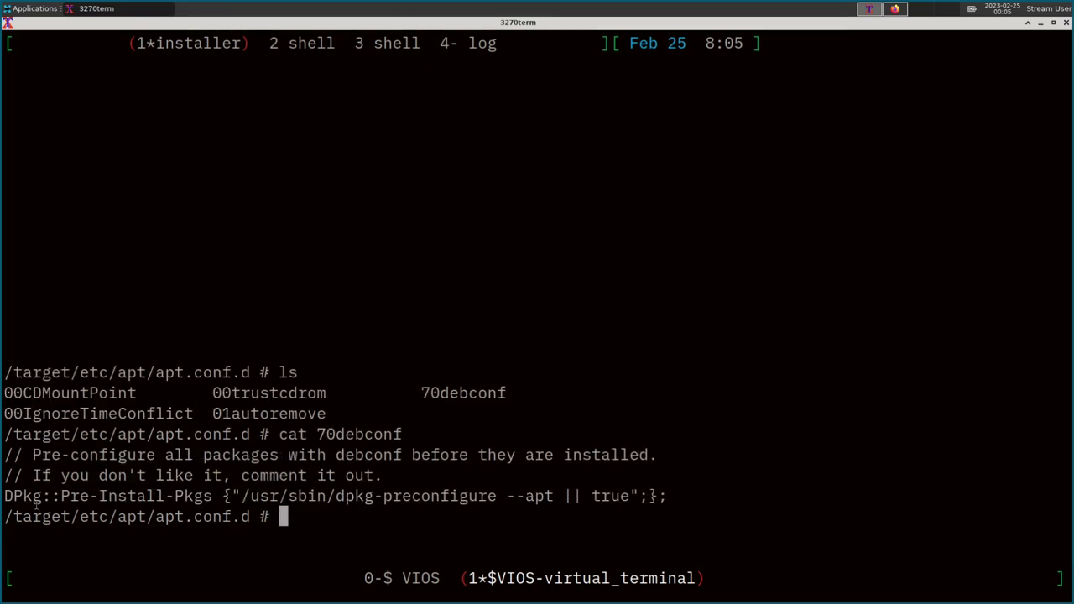
pyautogui.write('cat 001')
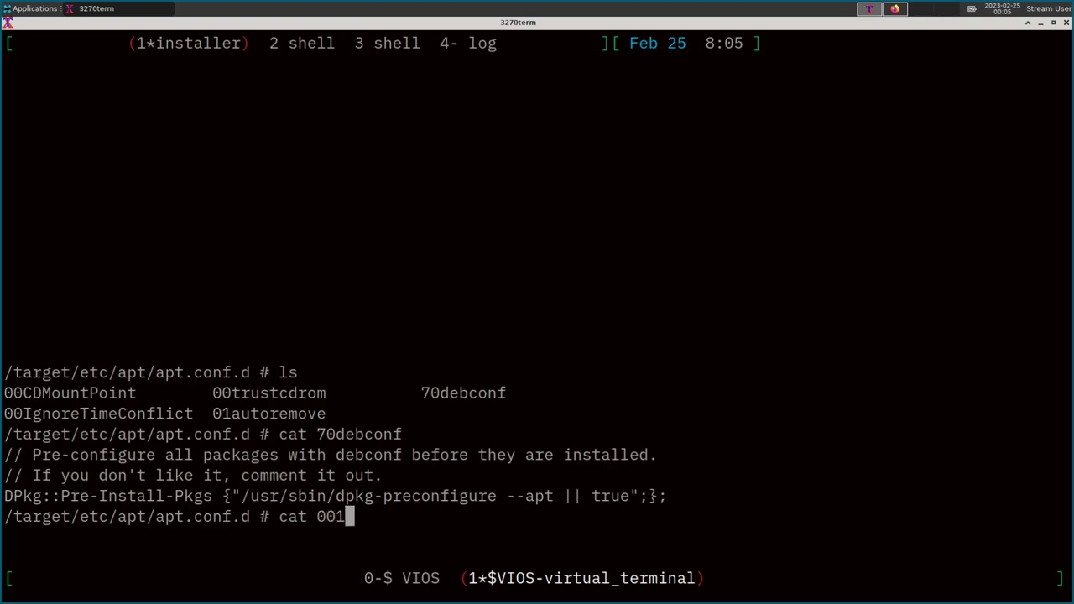
pyautogui.press('Tab')
pyautogui.press('Return')
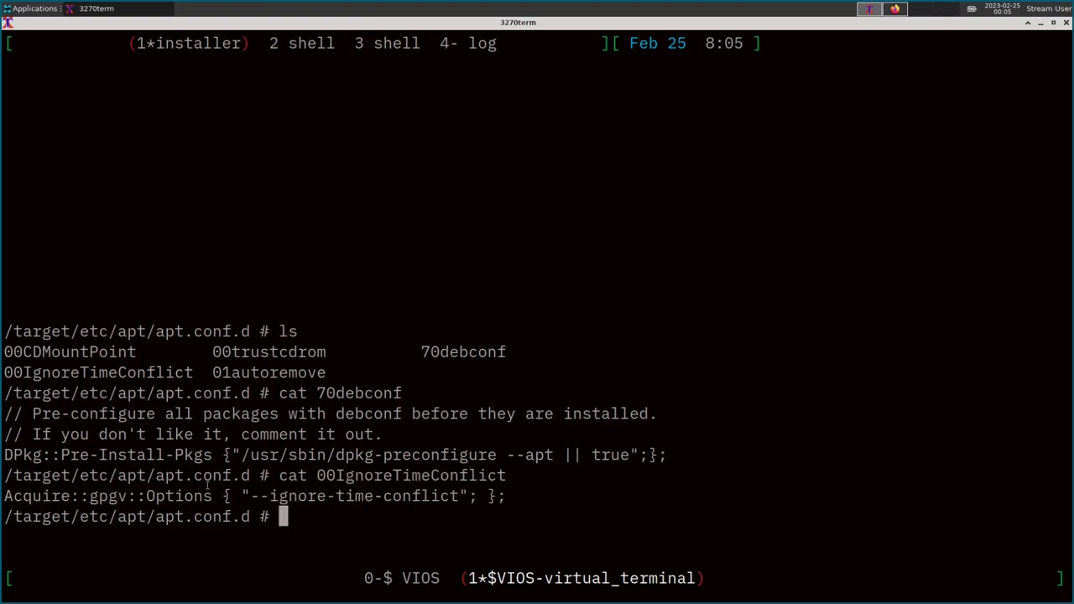
pyautogui.moveTo(217, 495); pyautogui.dragTo(3, 496)
pyautogui.click(107, 501)
pyautogui.write('ls')
pyautogui.press('Up')
pyautogui.press('Return')
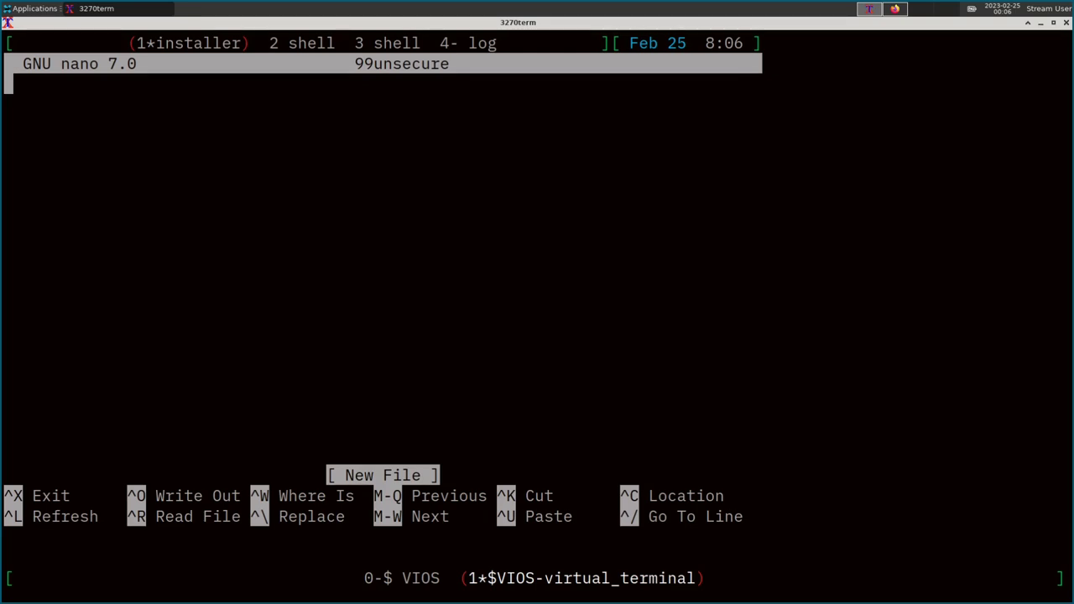
# Enter AllowInsecureRepositories, AllowDowngradeToInsecureRepositories and APT::Get::AllowUnauthenticated as true in 99unsecure.
pyautogui.write('Acquire')
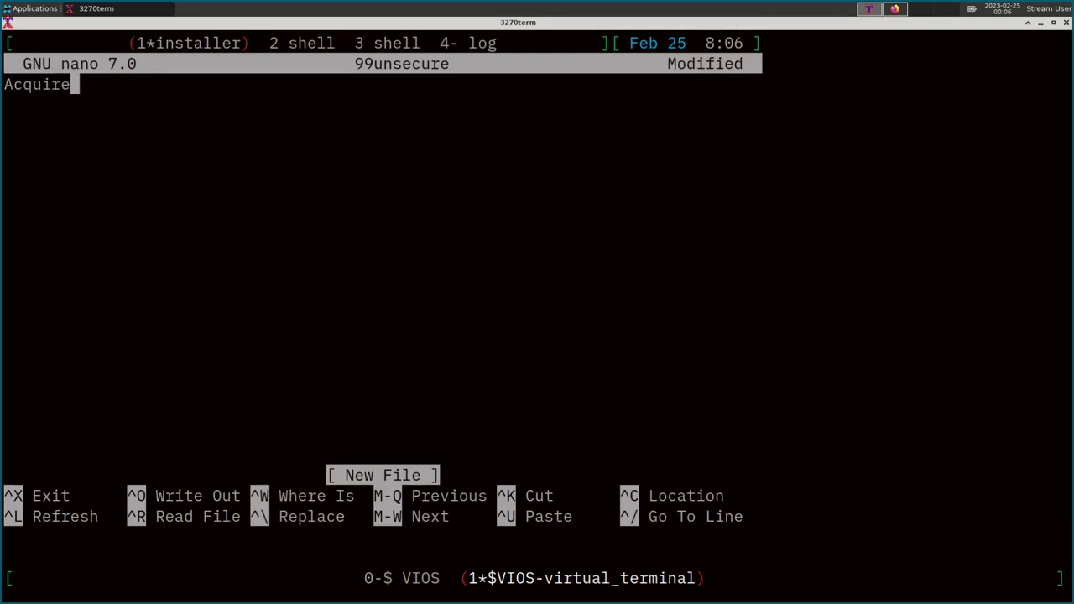
pyautogui.write('::Allow')
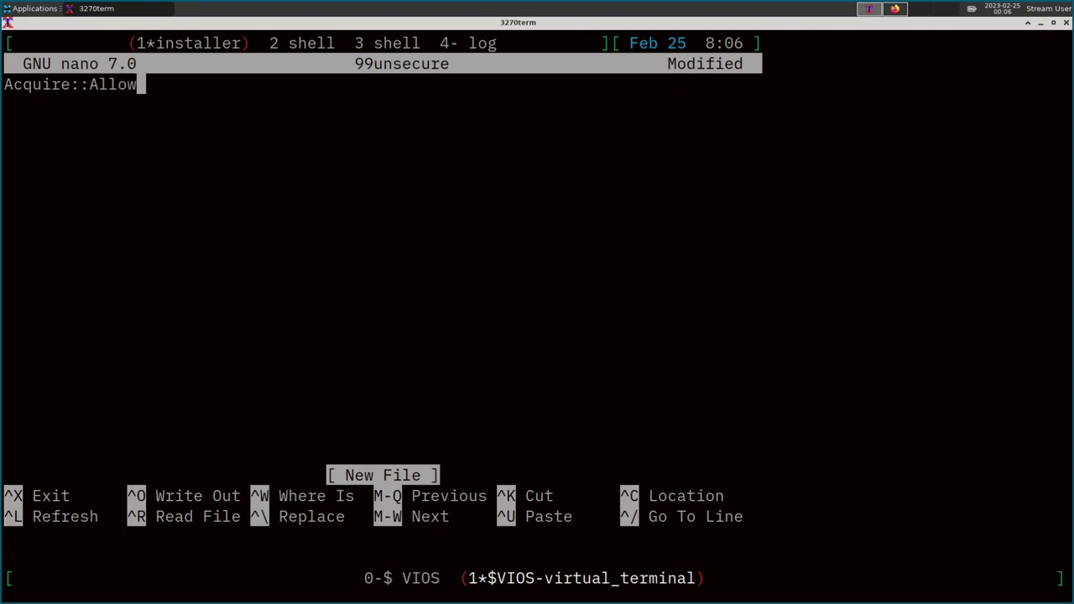
pyautogui.write('InsecureRepo')
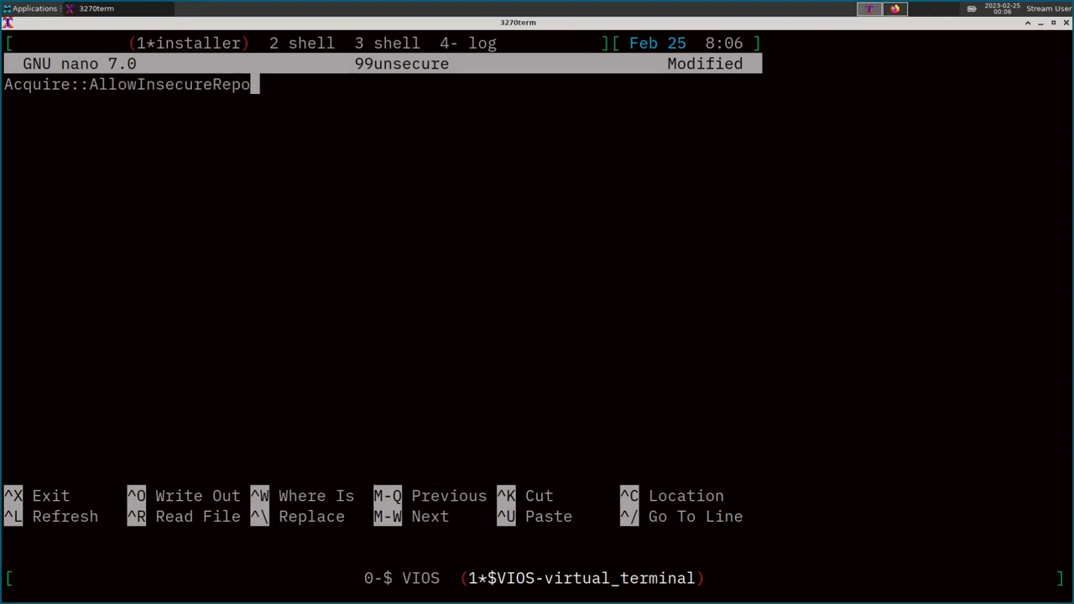
pyautogui.write('sitories')
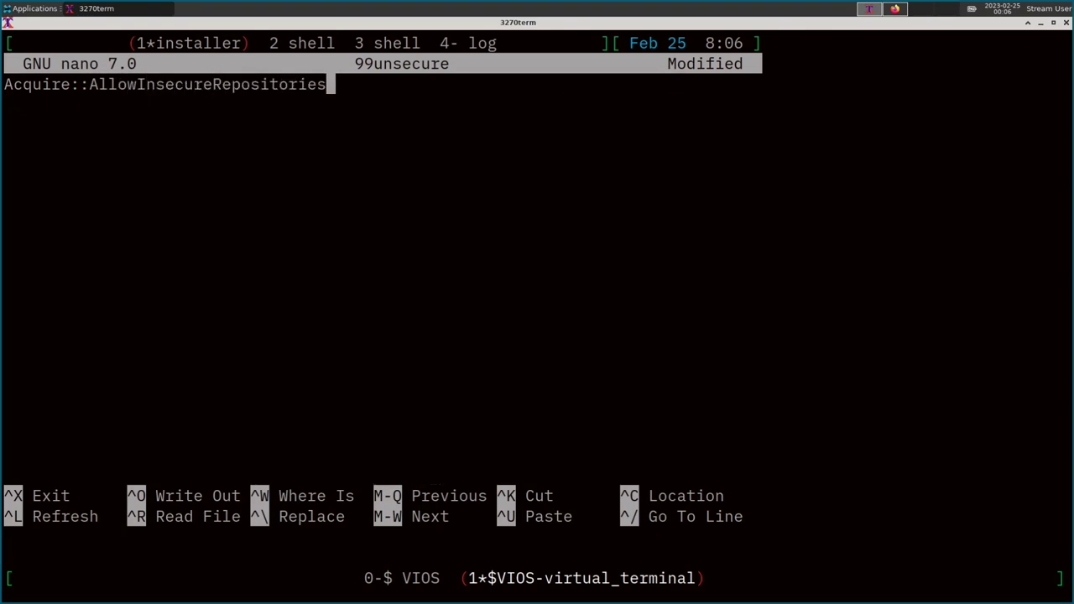
pyautogui.write(' true;')
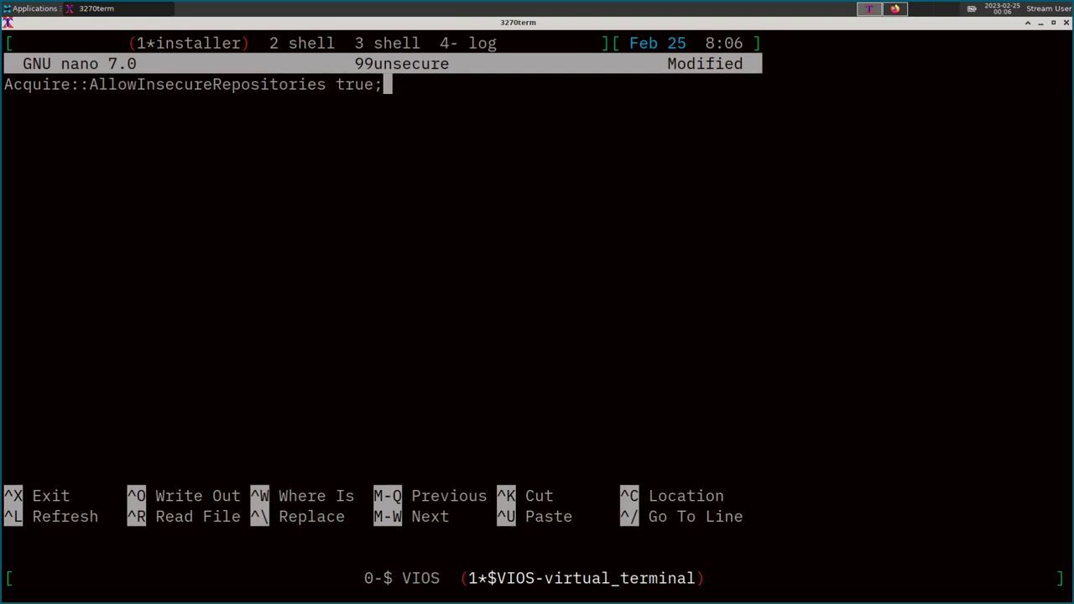
pyautogui.press('Return')
pyautogui.write('Acquire::')
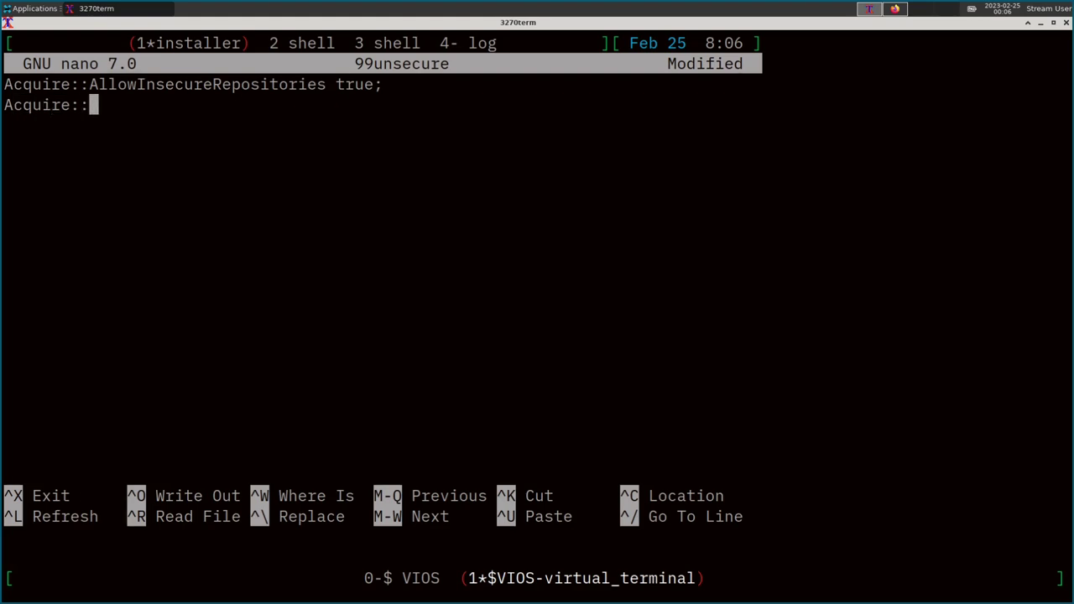
pyautogui.write('AllowDow')
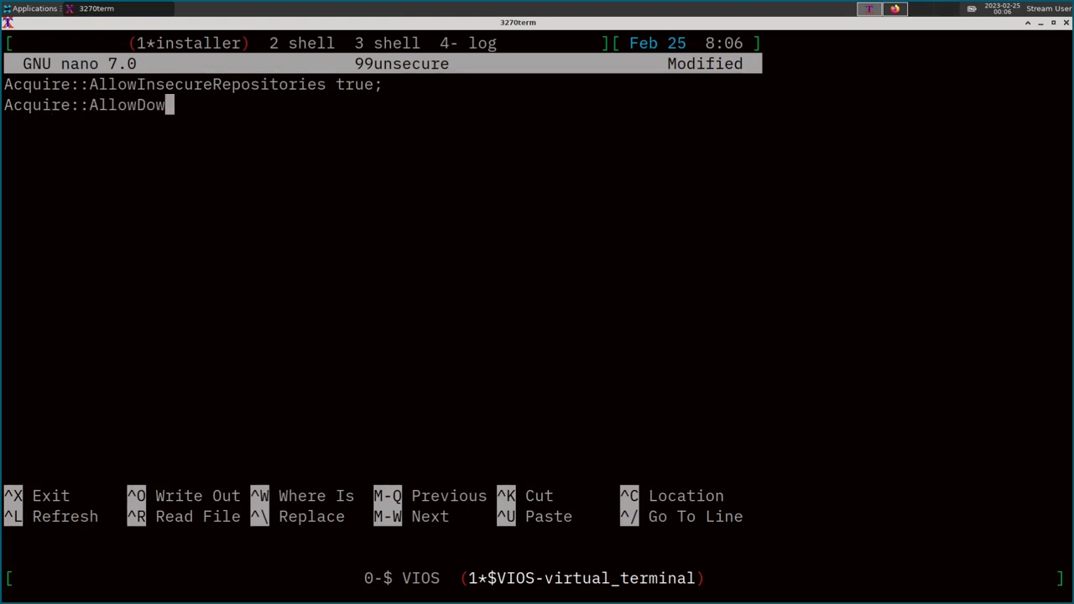
pyautogui.write('ngradeTo')
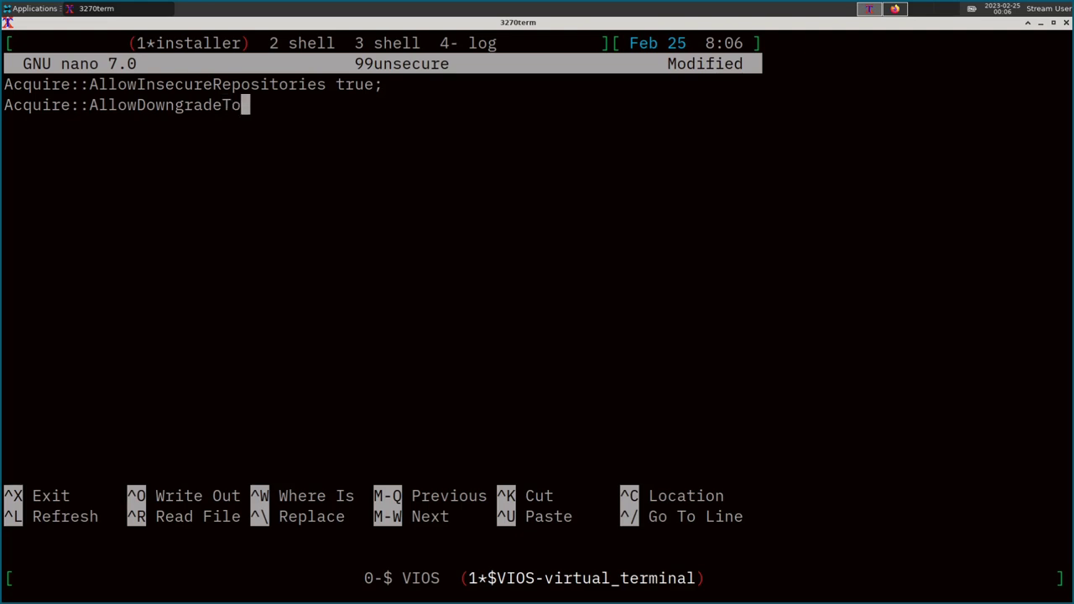
pyautogui.write('InsecureRepo')
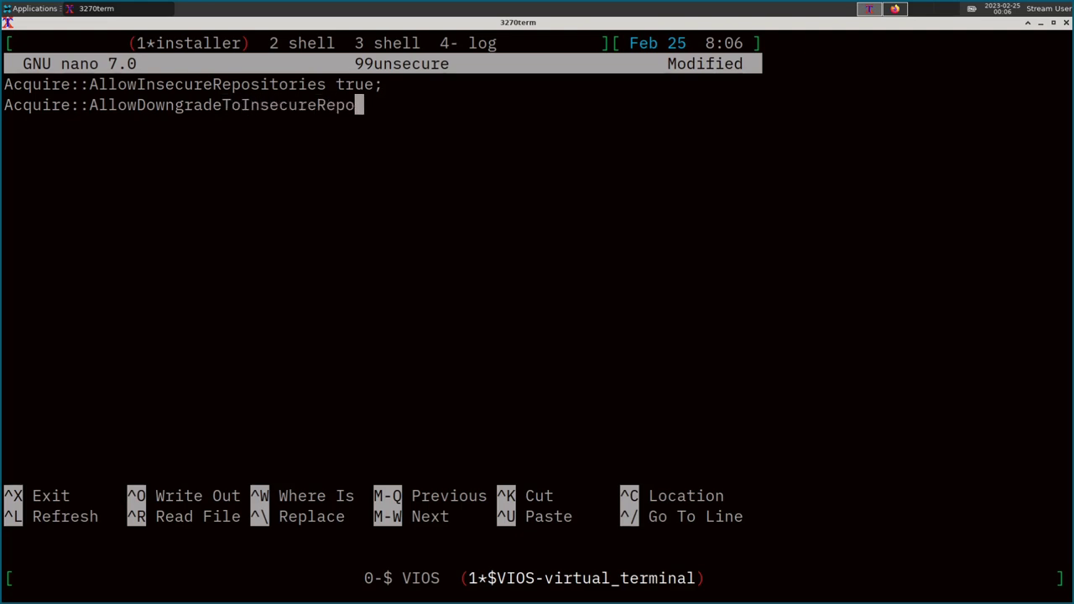
pyautogui.write('sitories true;')
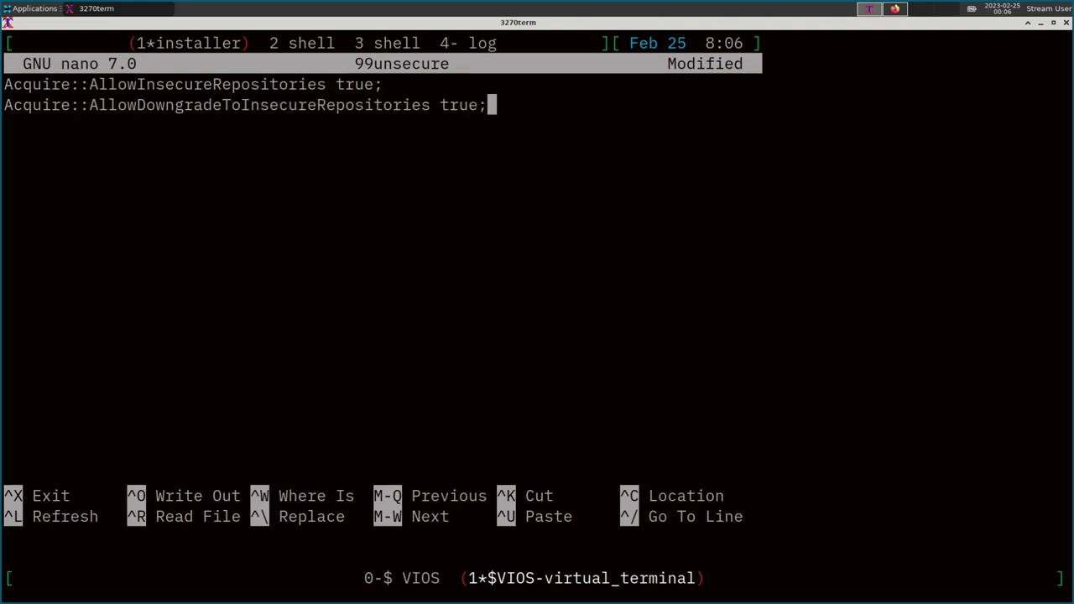
pyautogui.press('Return')
pyautogui.write('APT::Ge')
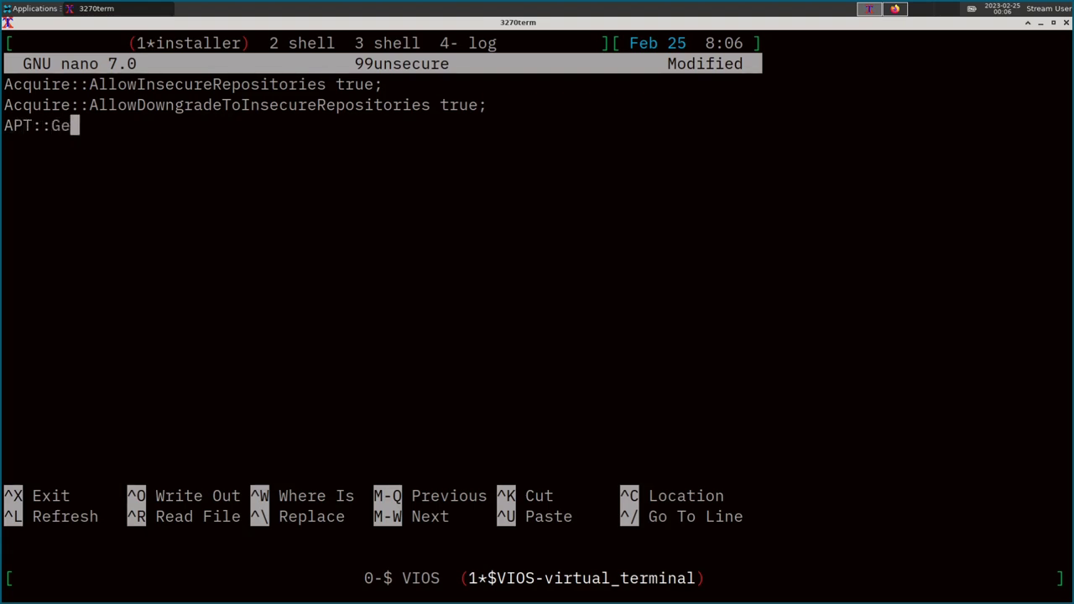
pyautogui.write('t::AllowUnauth')
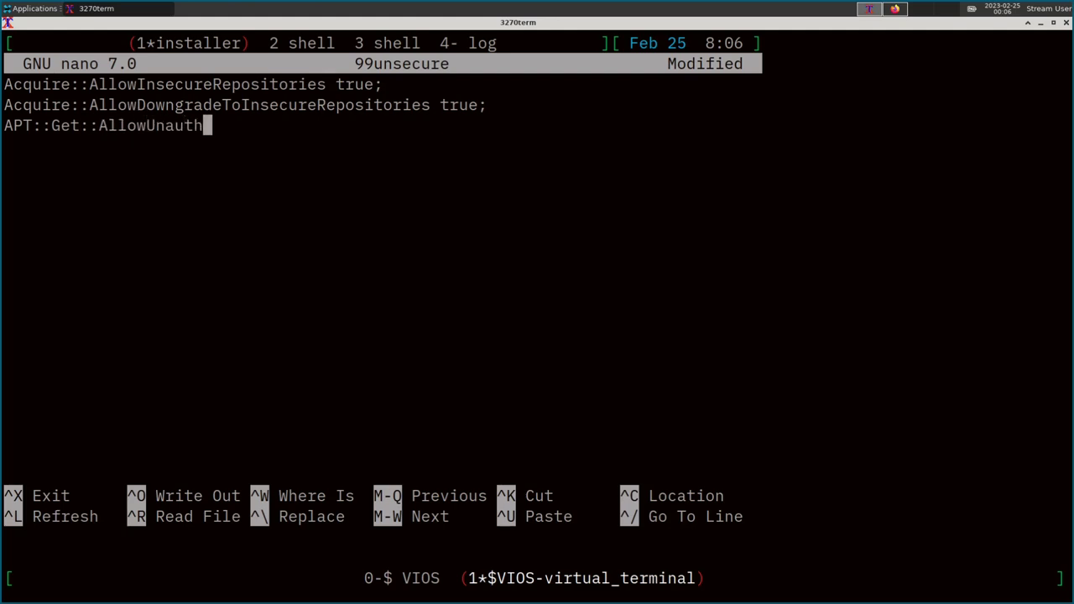
pyautogui.write('enticated')
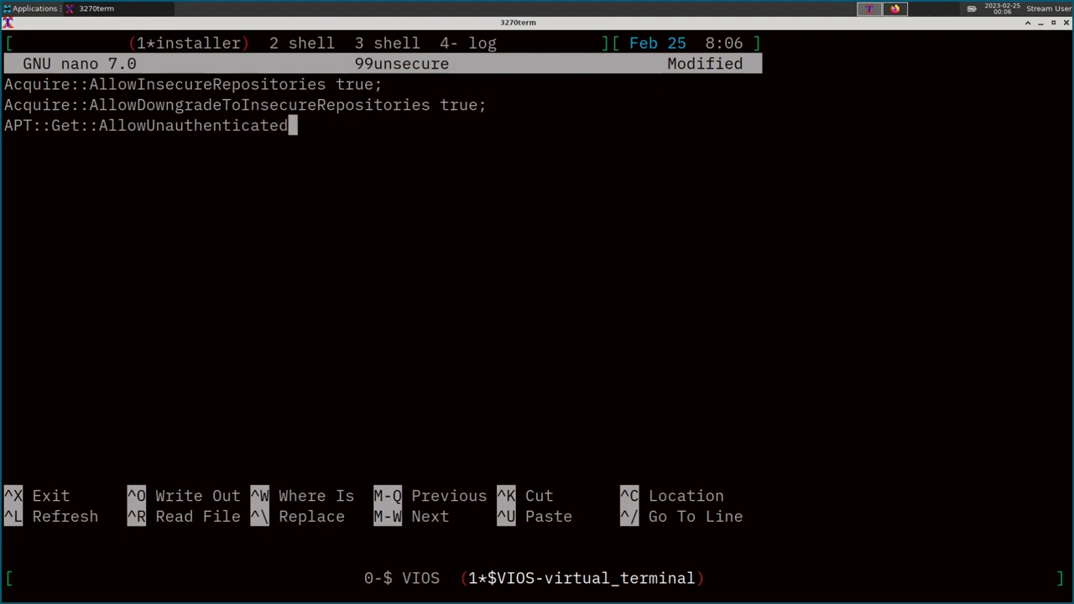
pyautogui.write(' true;')
pyautogui.press('Return')
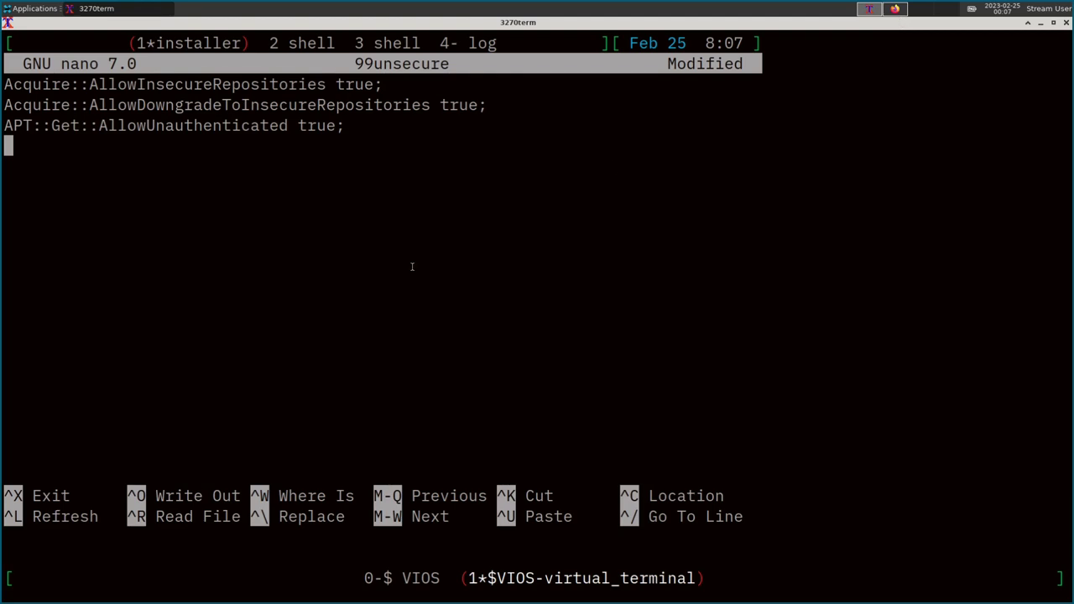
# Save 99unsecure, quit nano, and exit the shell back to the installer.
pyautogui.hotkey('ctrl', 'x')
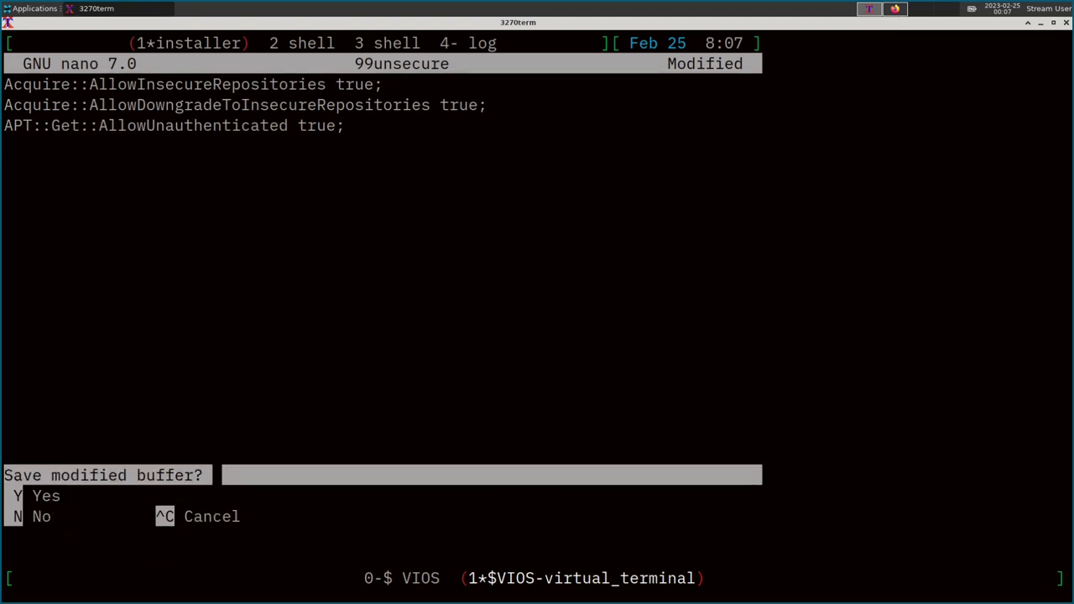
pyautogui.press('y')
pyautogui.press('Return')
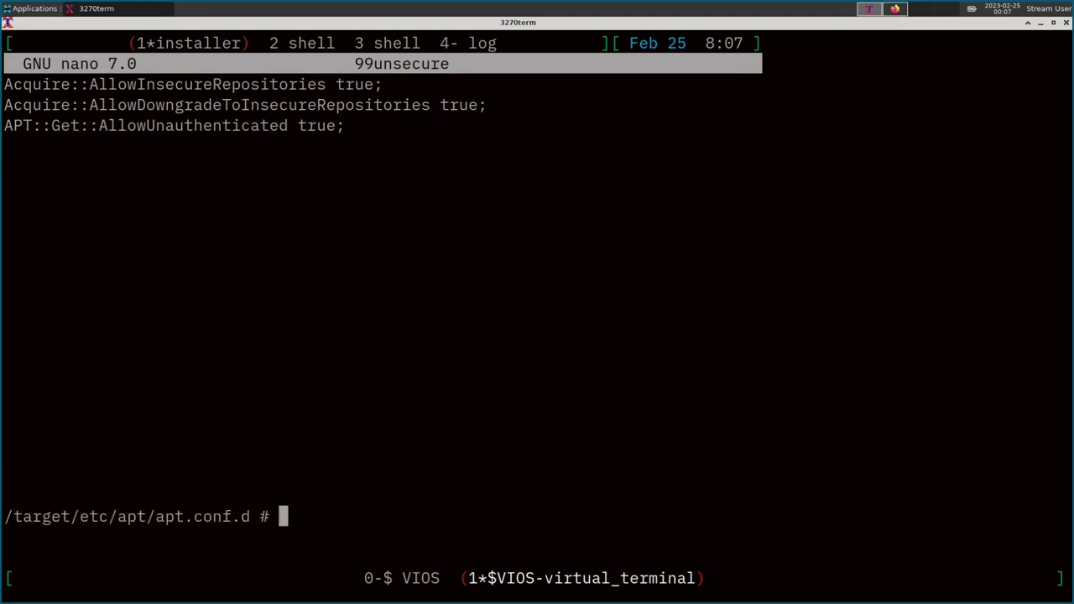
pyautogui.write('exit')
pyautogui.press('Return')
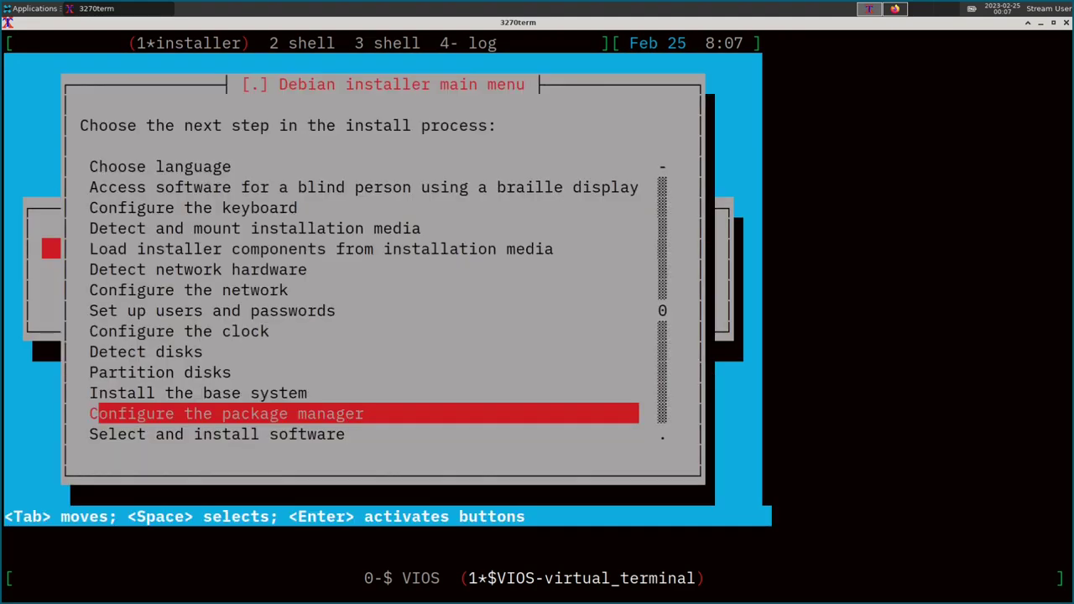
# Configure the package manager: network mirror deb.debian.org, no proxy, non-free and source repositories enabled.
pyautogui.press('Up')
pyautogui.press('Return')
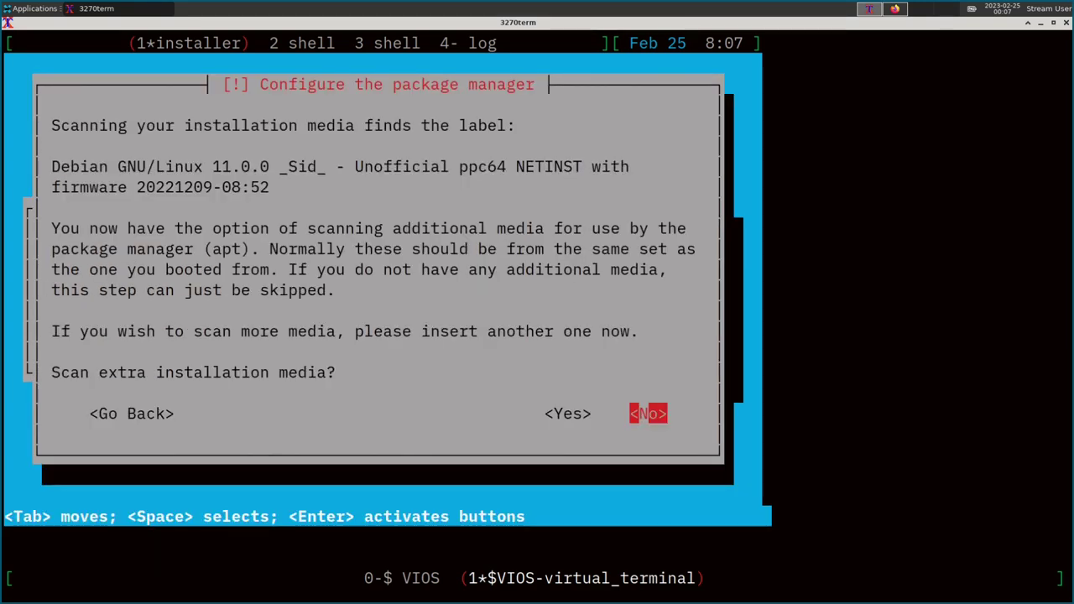
pyautogui.press('Return')
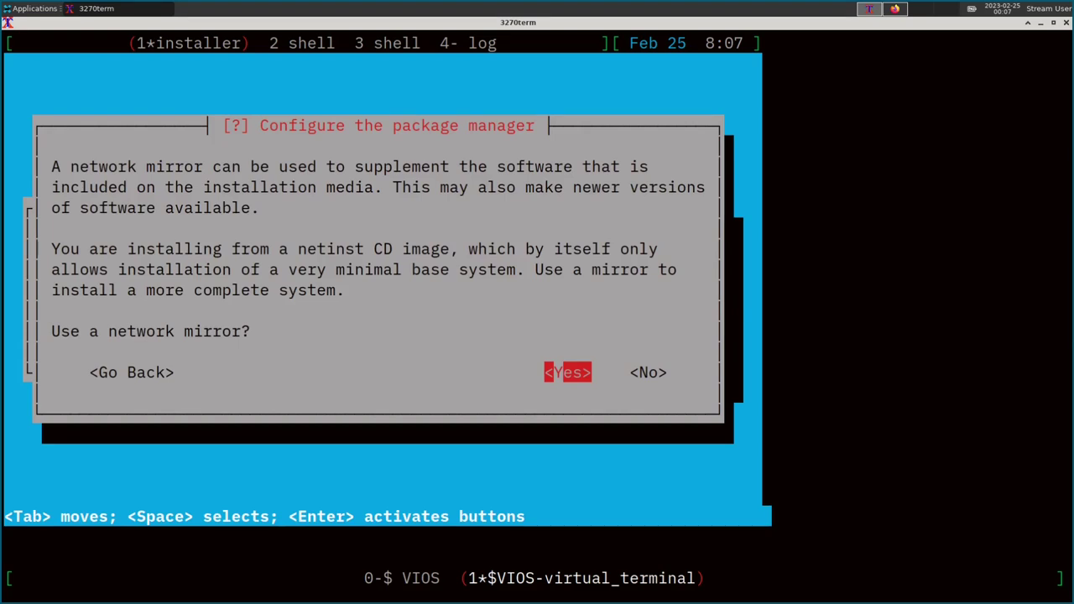
pyautogui.press('Return')
pyautogui.press('Return')
pyautogui.press('Return')
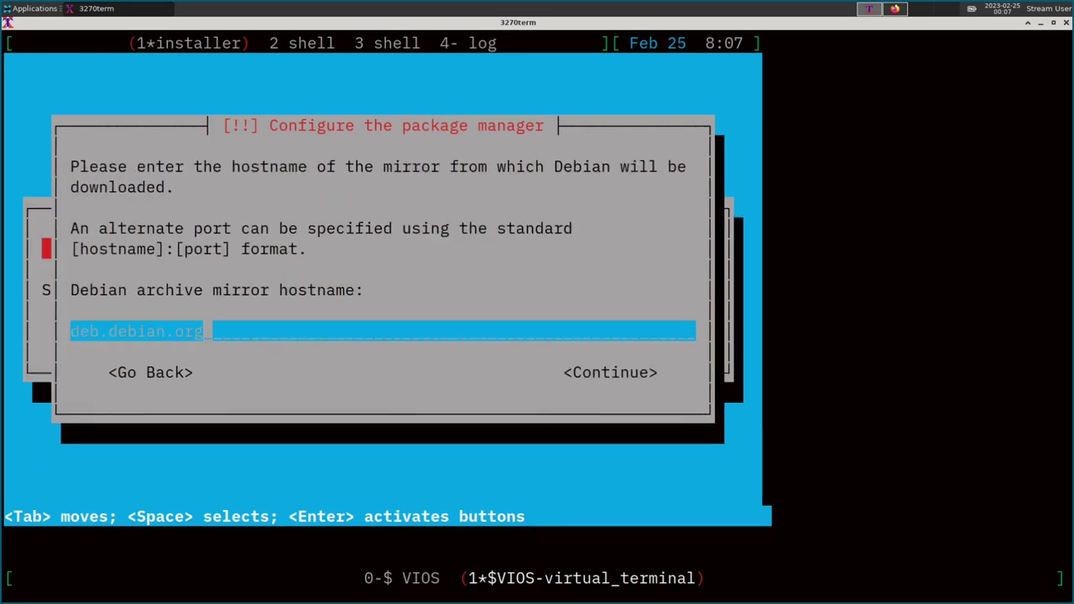
pyautogui.press('Return')
pyautogui.press('Return')
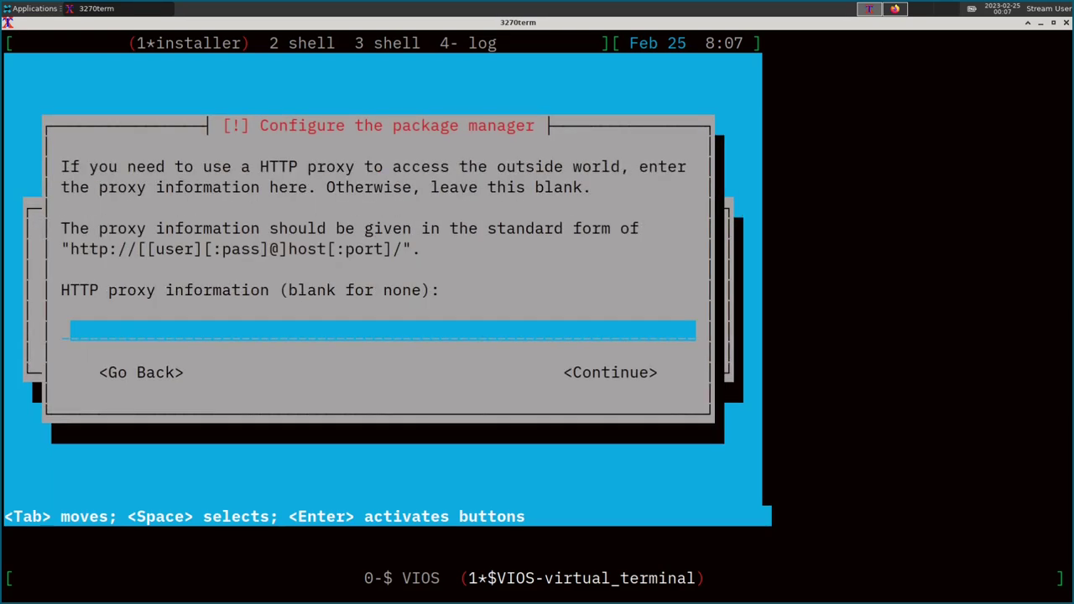
pyautogui.press('Return')
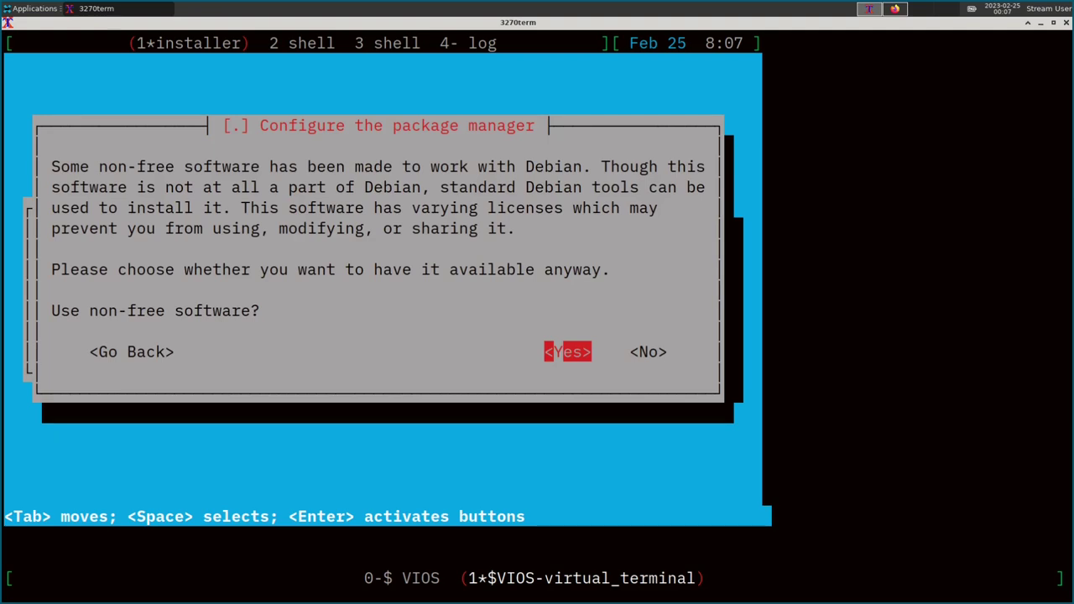
pyautogui.press('Return')
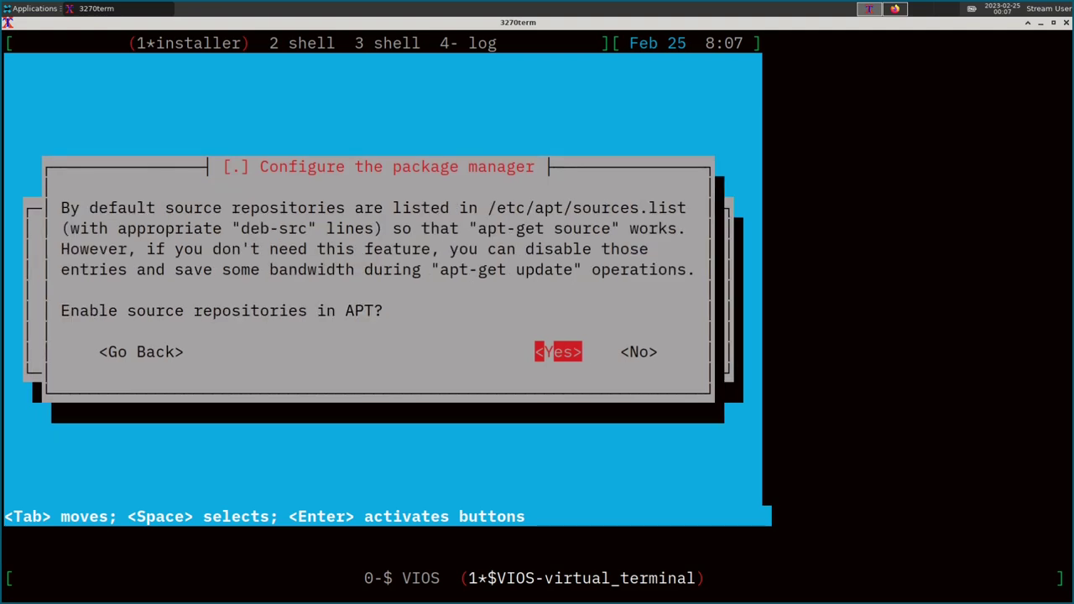
pyautogui.press('Return')
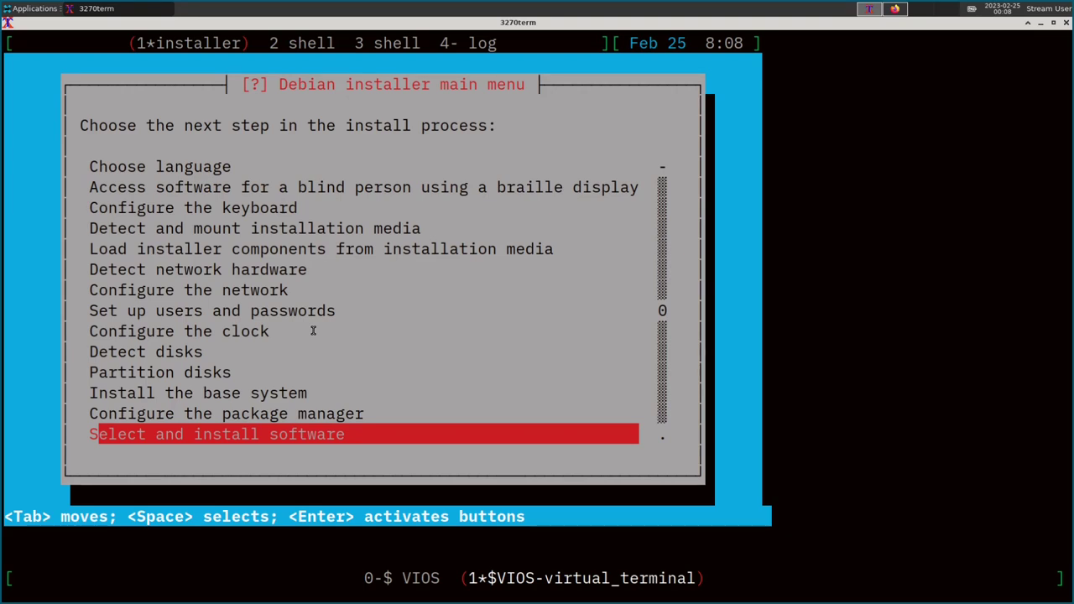
pyautogui.click(890, 9)
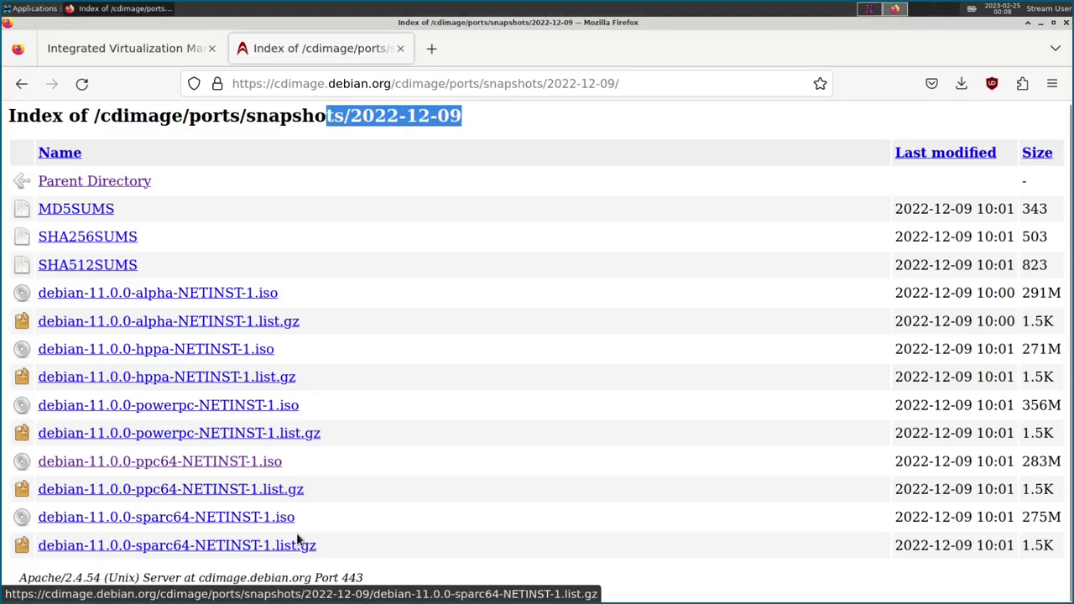
pyautogui.click(382, 138)
pyautogui.click(869, 10)
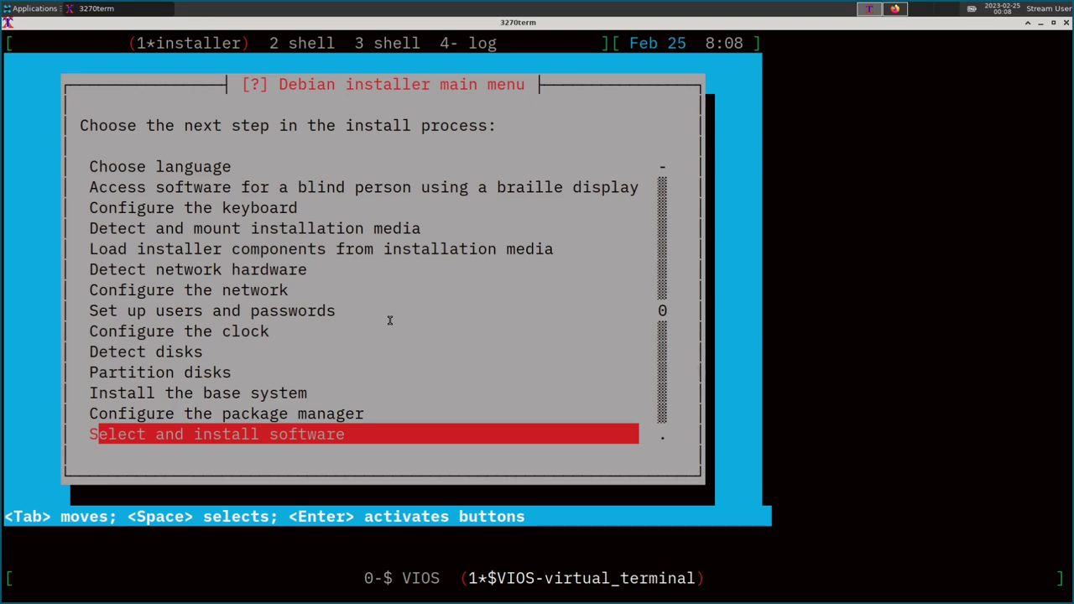
# Begin Select and install software with no automatic updates, highlighting Yes for popularity-contest.
pyautogui.press('Return')
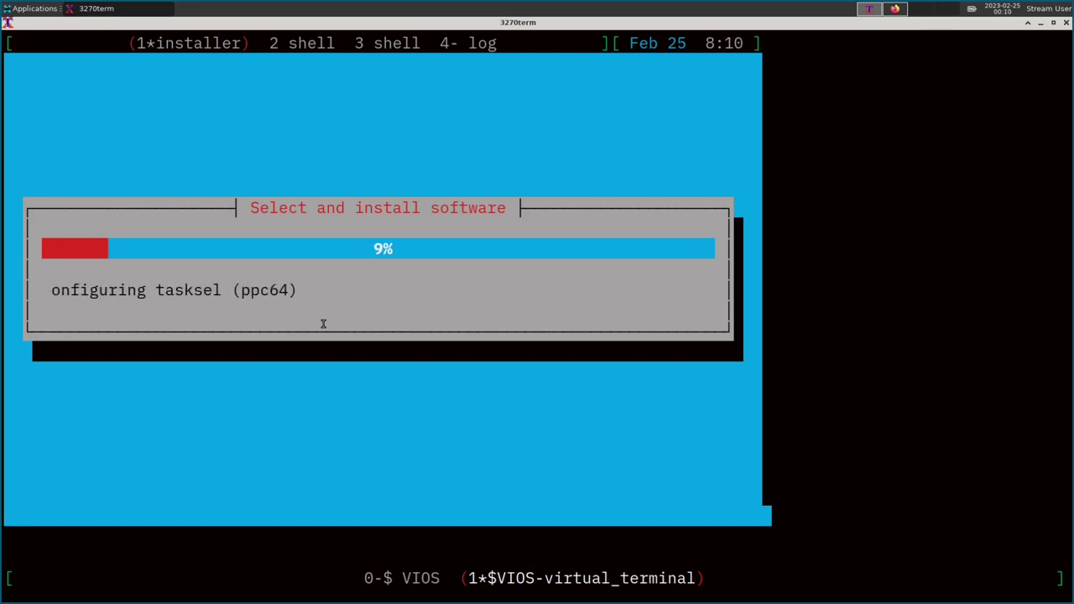
pyautogui.press('Return')
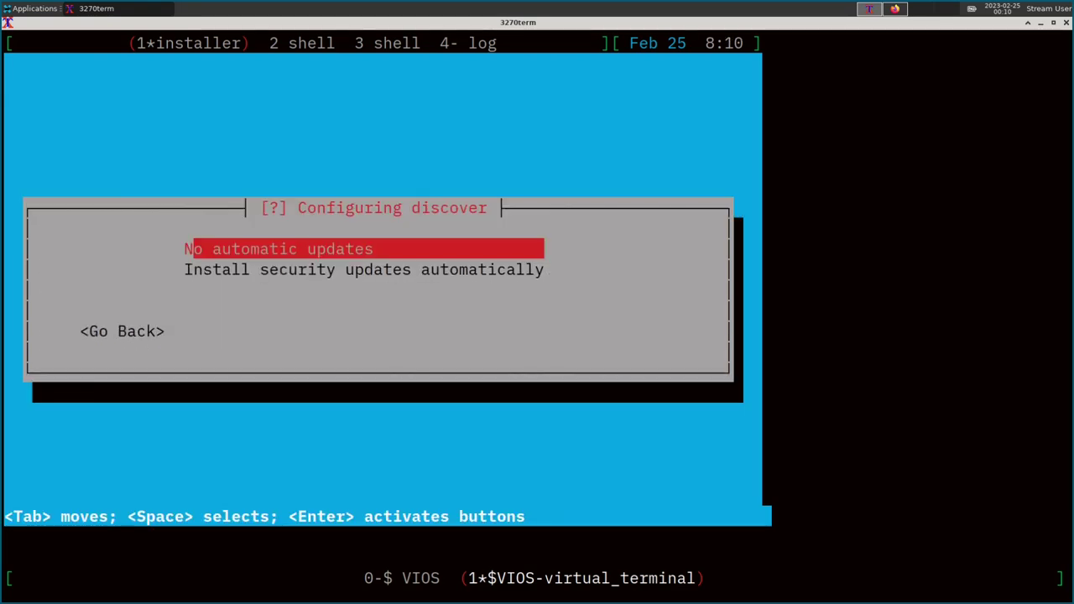
pyautogui.press('Return')
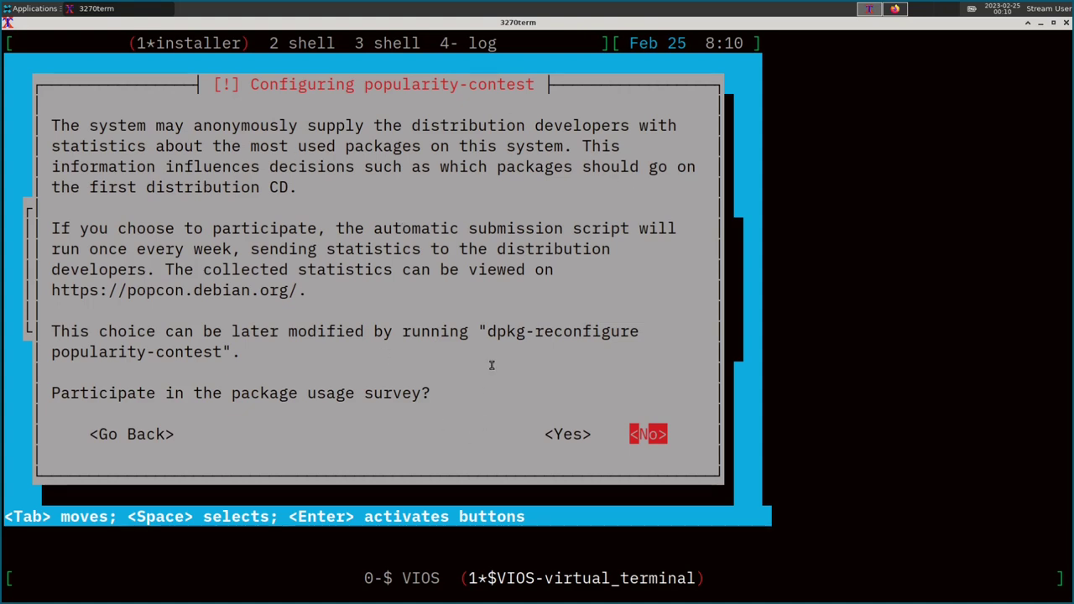
pyautogui.press('Left')
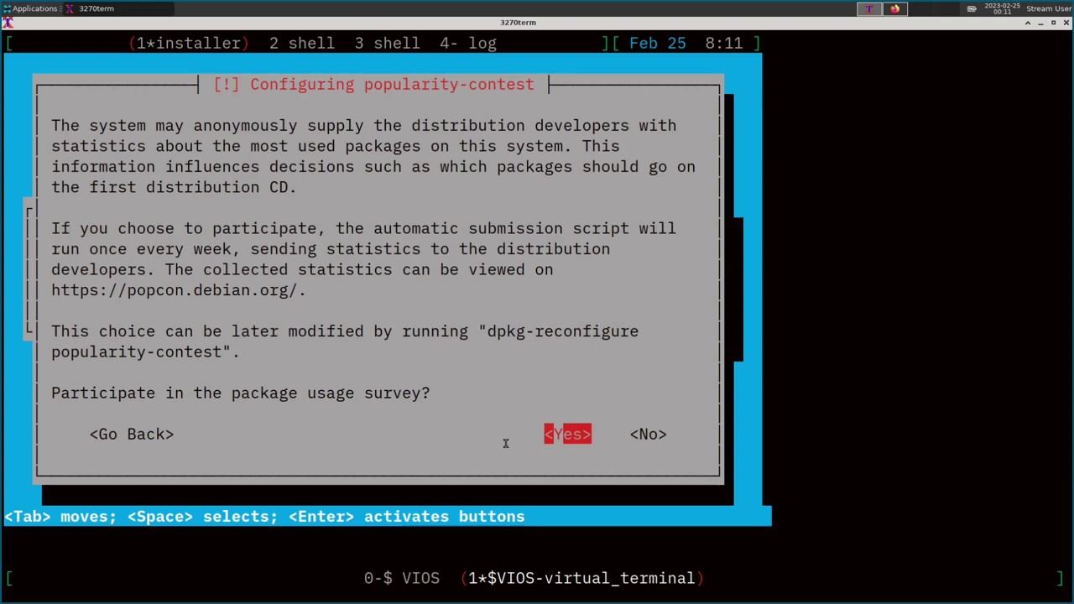
# Join popularity-contest and install only SSH server and standard system utilities.
pyautogui.press('Return')
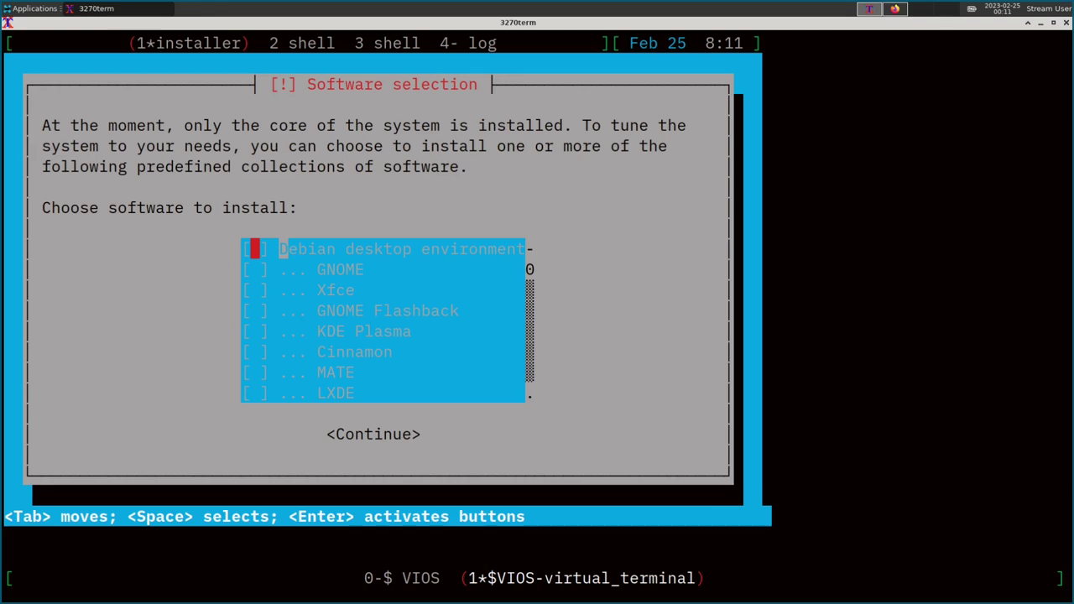
pyautogui.press('Down')
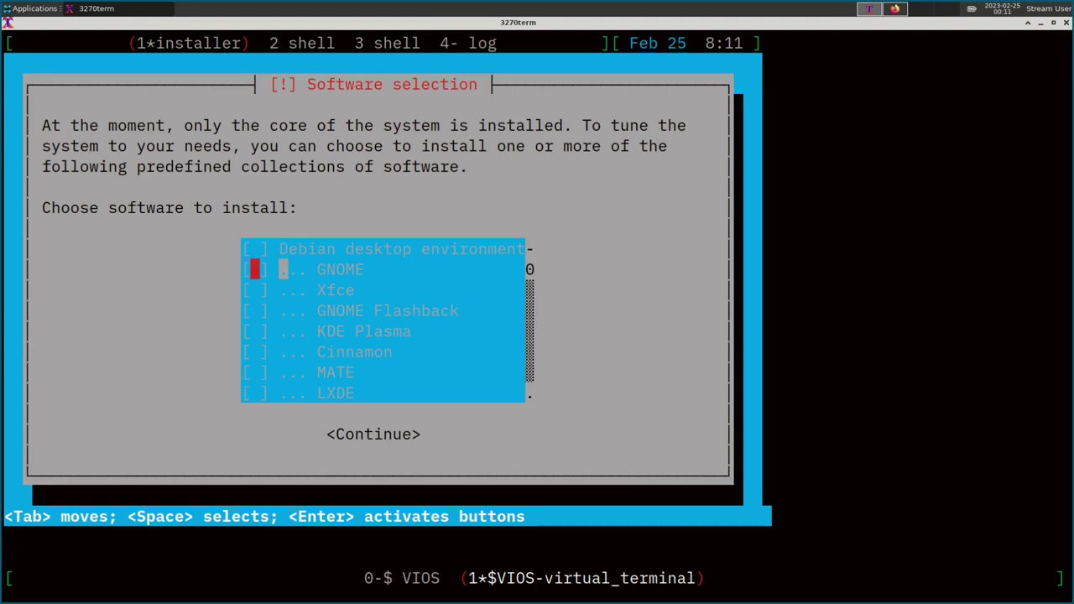
pyautogui.press('Down')
pyautogui.press('Down')
pyautogui.press('Down')
pyautogui.press('Down')
pyautogui.press('Down')
pyautogui.press('Down')
pyautogui.press('Down')
pyautogui.press('Down')
pyautogui.press('Down')
pyautogui.press('Down')
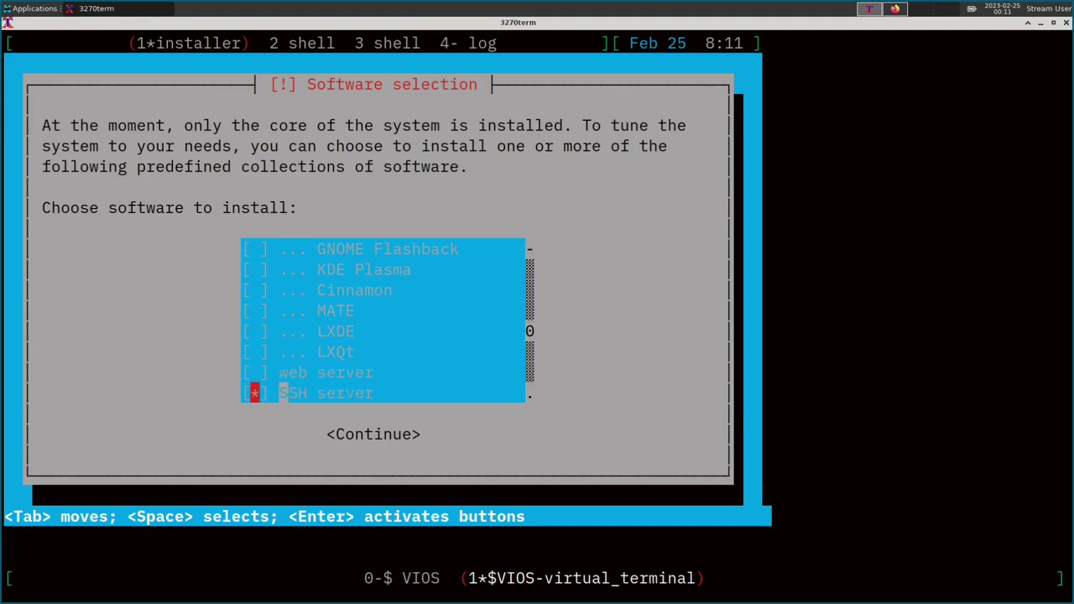
pyautogui.press('Up')
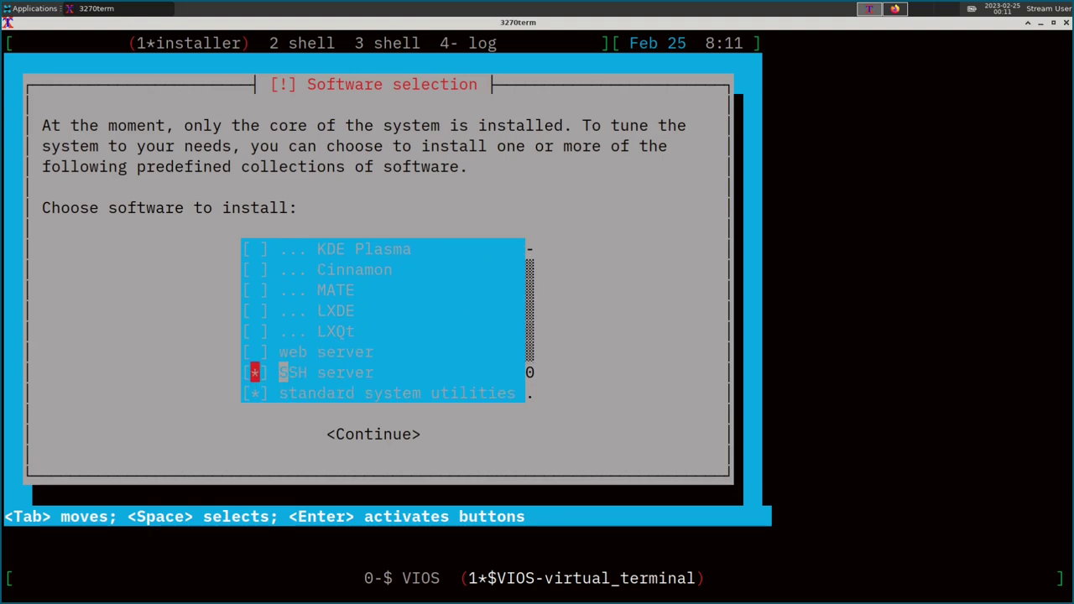
pyautogui.press('Down')
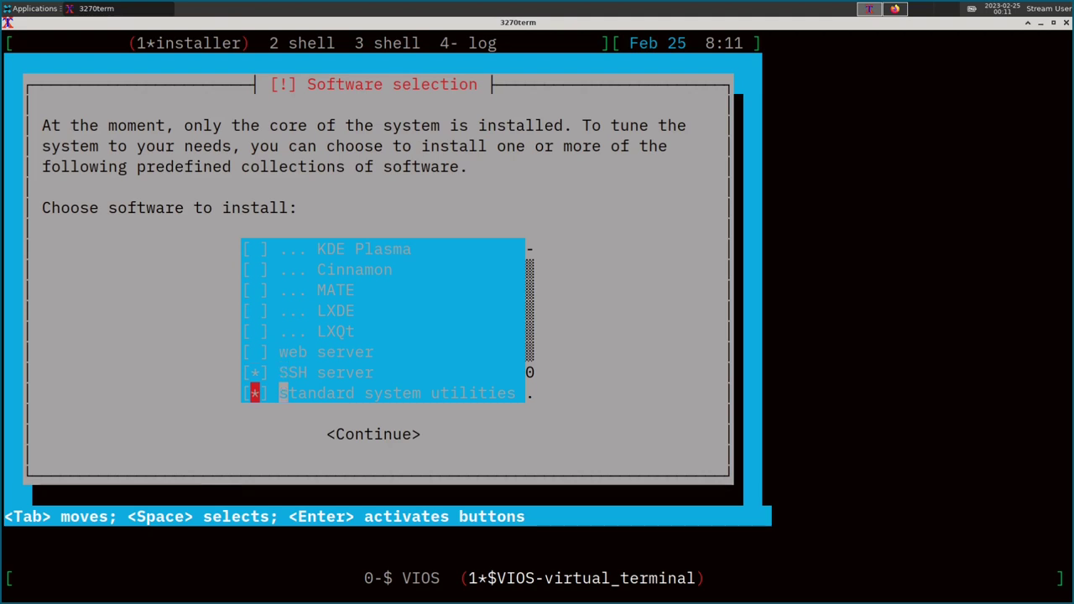
pyautogui.press('Tab')
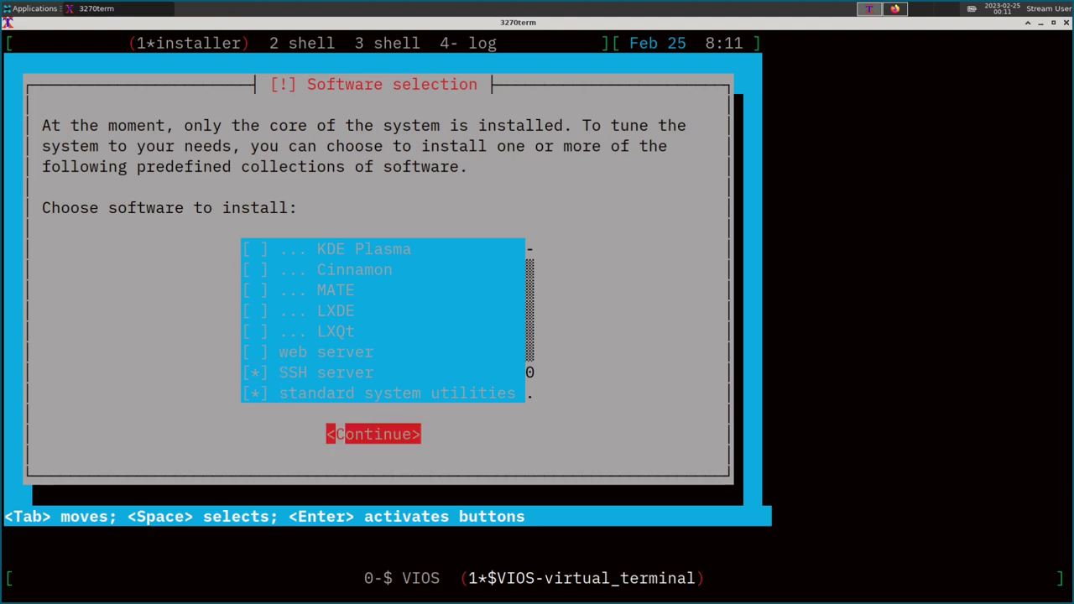
pyautogui.press('Return')
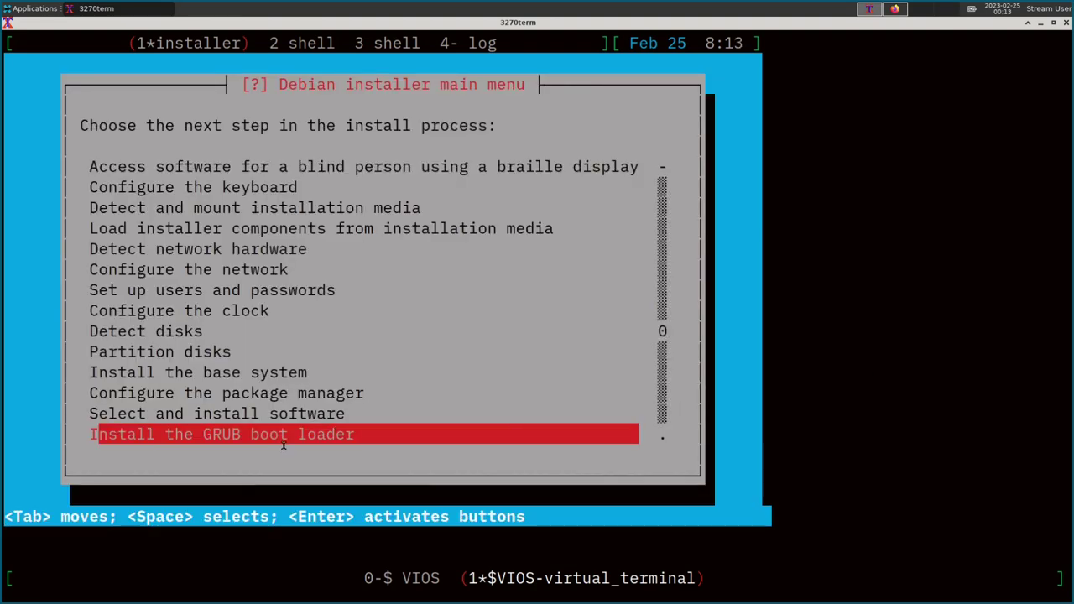
# Install GRUB without the removable-media fallback copy, then start Finish the installation.
pyautogui.press('Return')
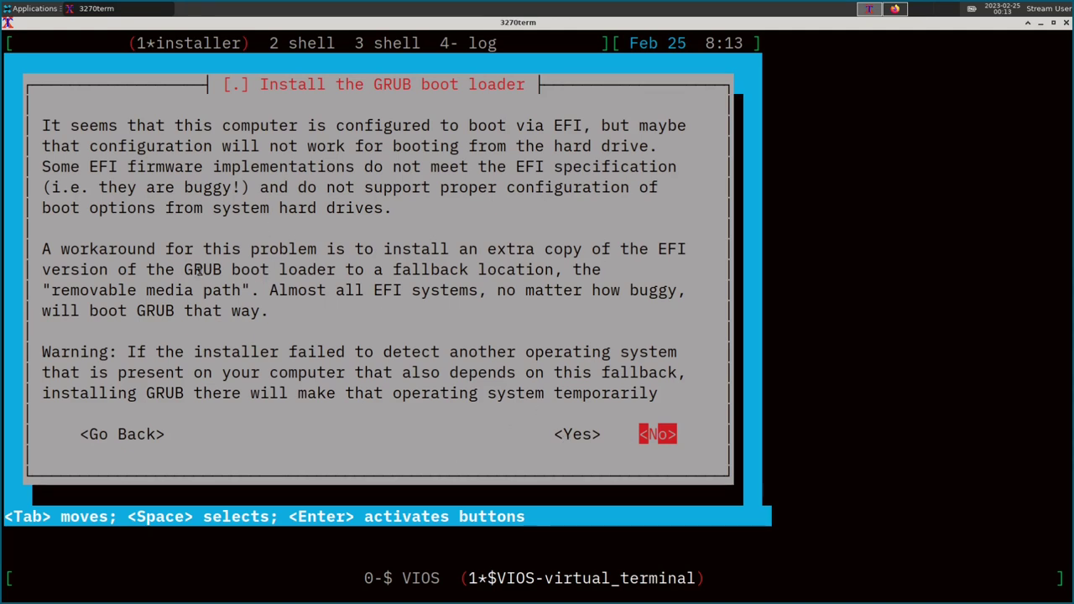
pyautogui.doubleClick(109, 187)
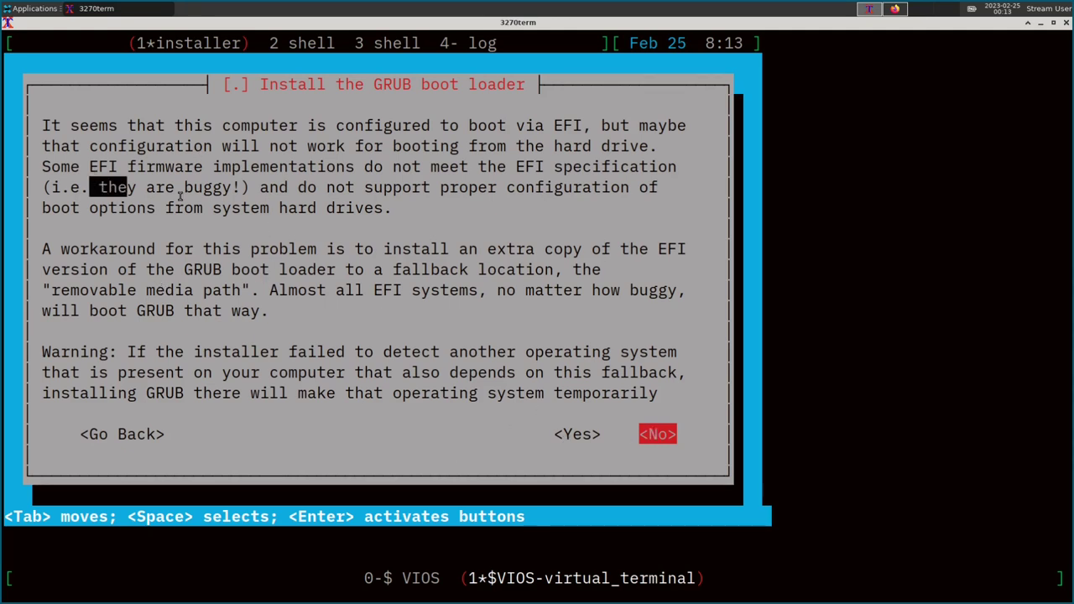
pyautogui.moveTo(109, 188); pyautogui.dragTo(324, 198)
pyautogui.click(367, 342)
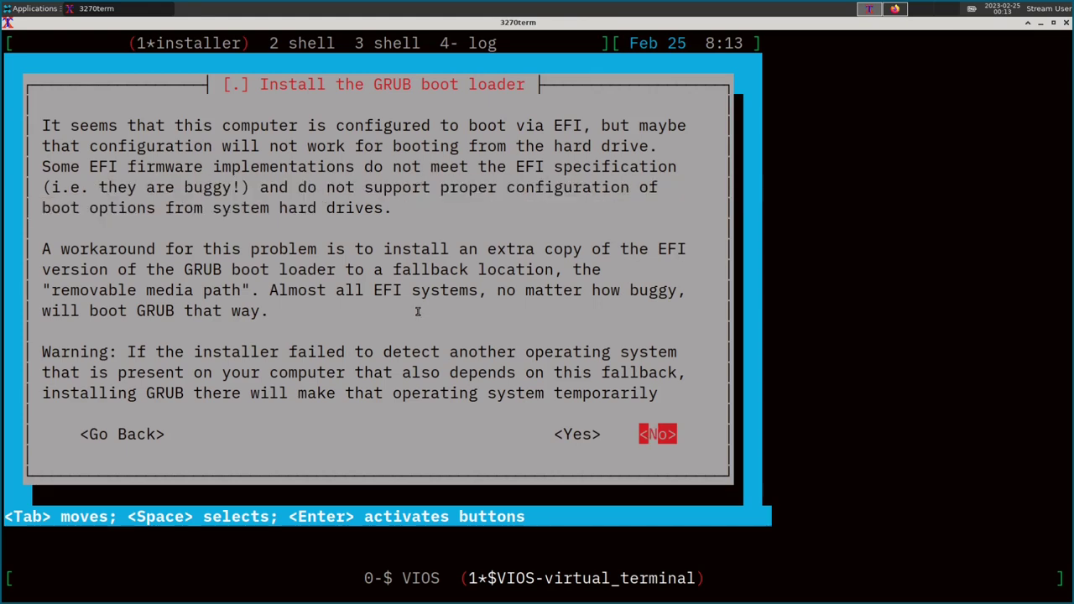
pyautogui.press('Return')
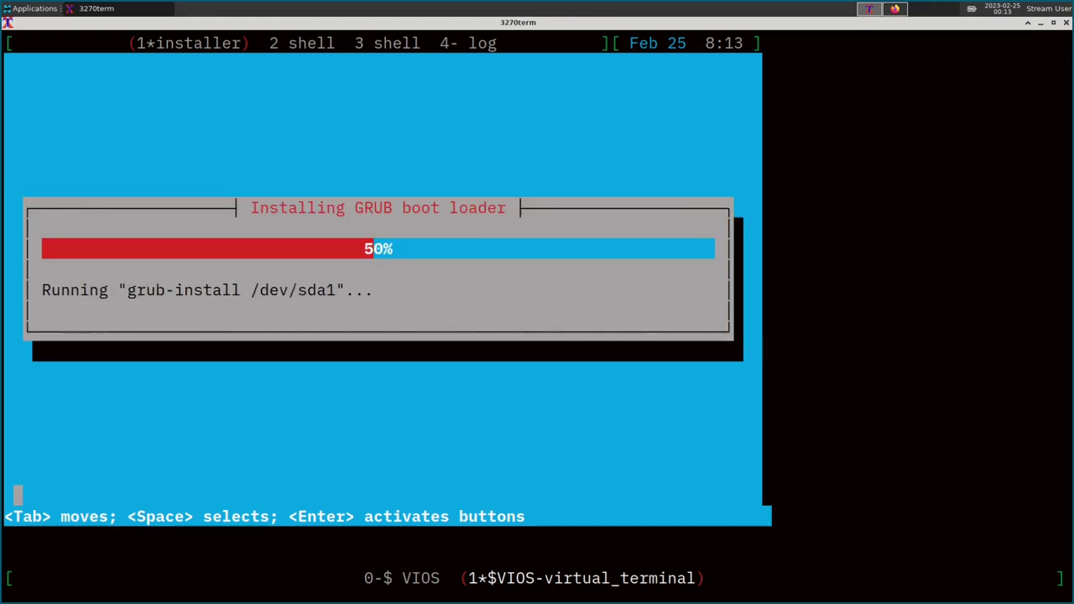
pyautogui.press('Return')
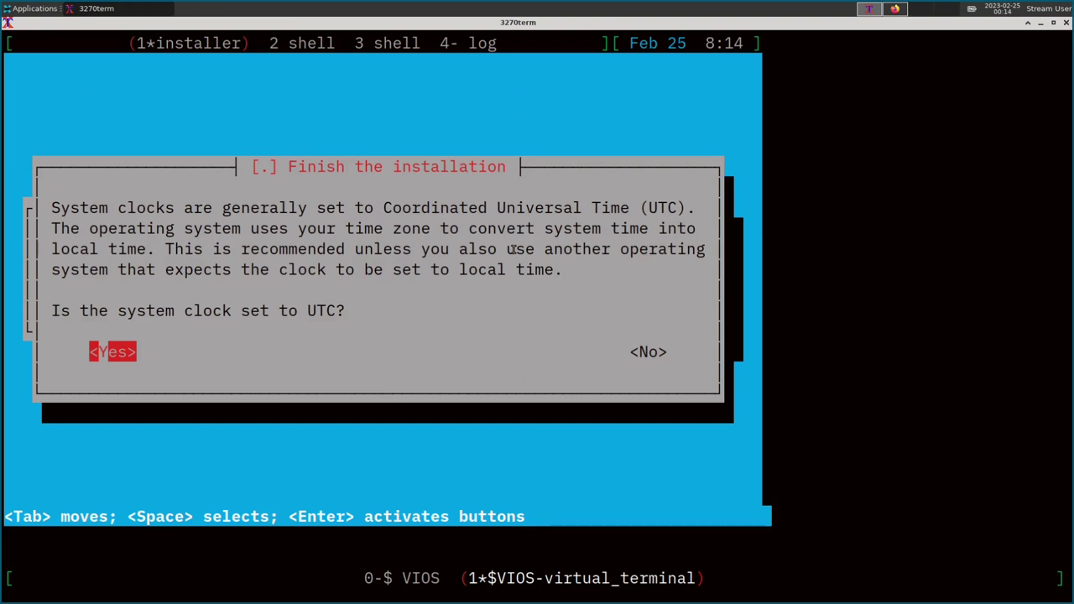
# Confirm the clock is UTC and continue to reboot the LPAR into GRUB.
pyautogui.press('Return')
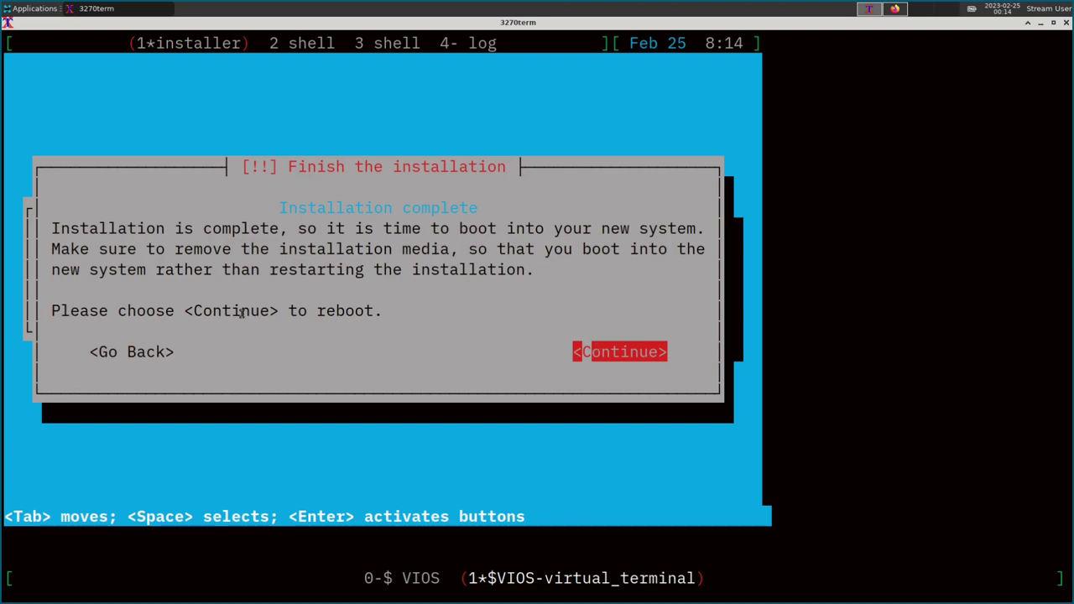
pyautogui.press('Return')
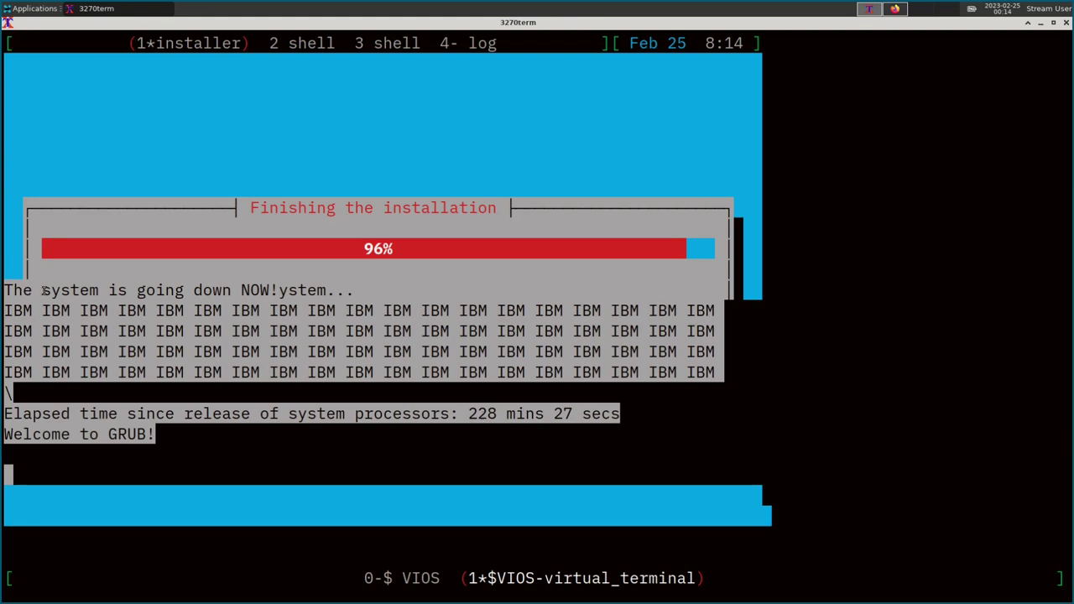
pyautogui.moveTo(13, 305); pyautogui.dragTo(127, 483)
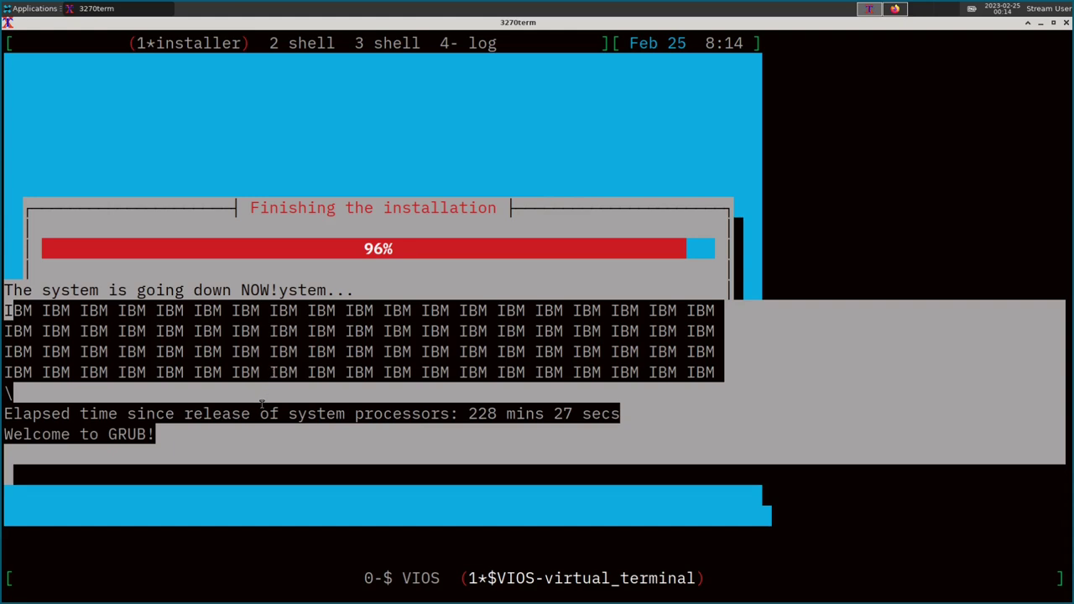
pyautogui.click(252, 454)
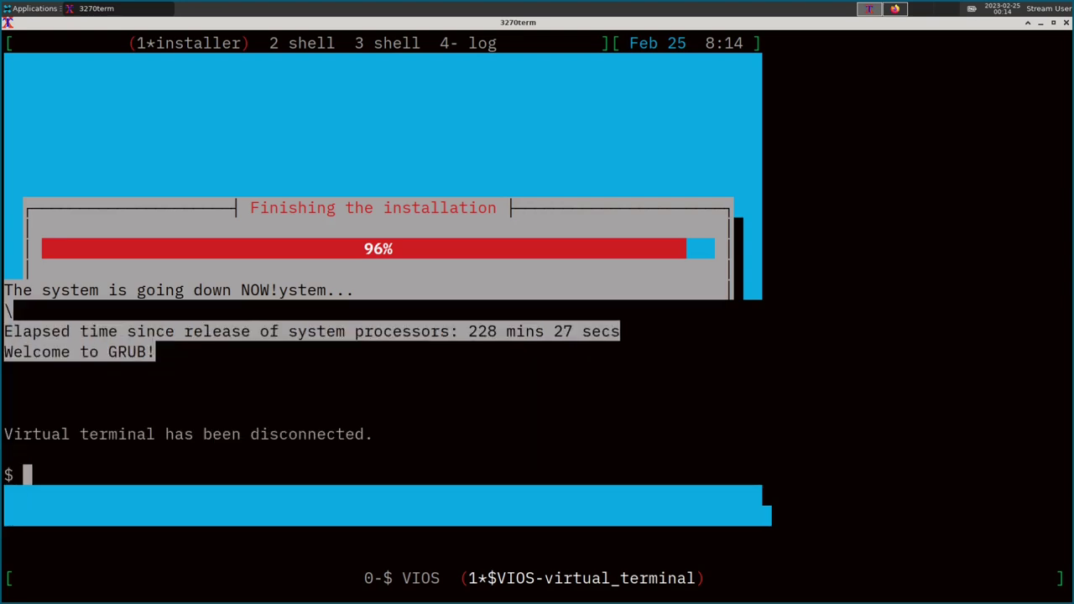
# Close the dropped VIOS connection and reset the garbled terminal.
pyautogui.write('exit')
pyautogui.press('Return')
pyautogui.write('reset')
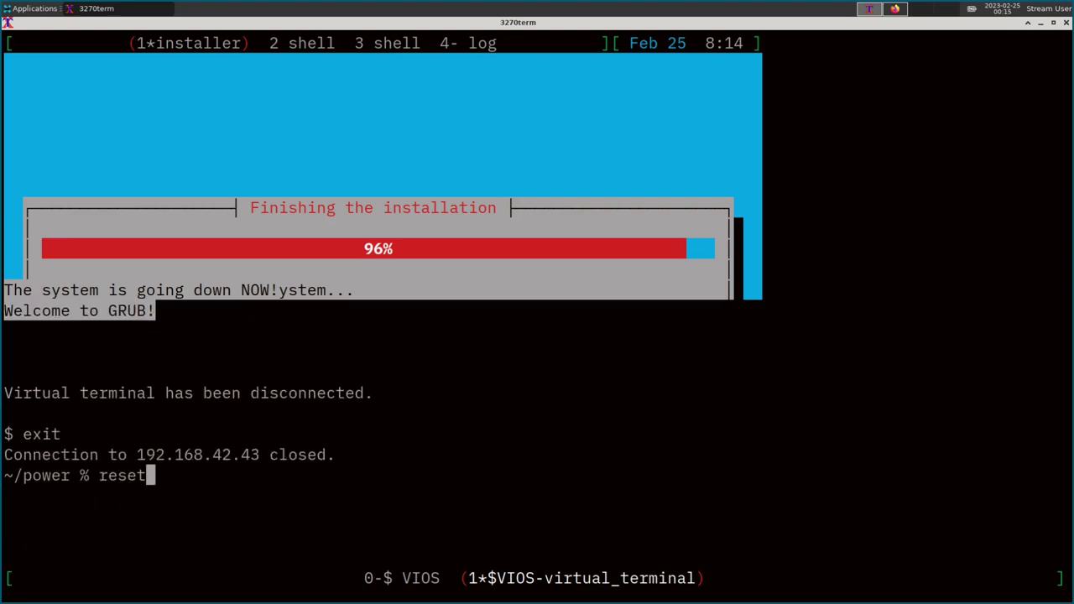
pyautogui.press('Return')
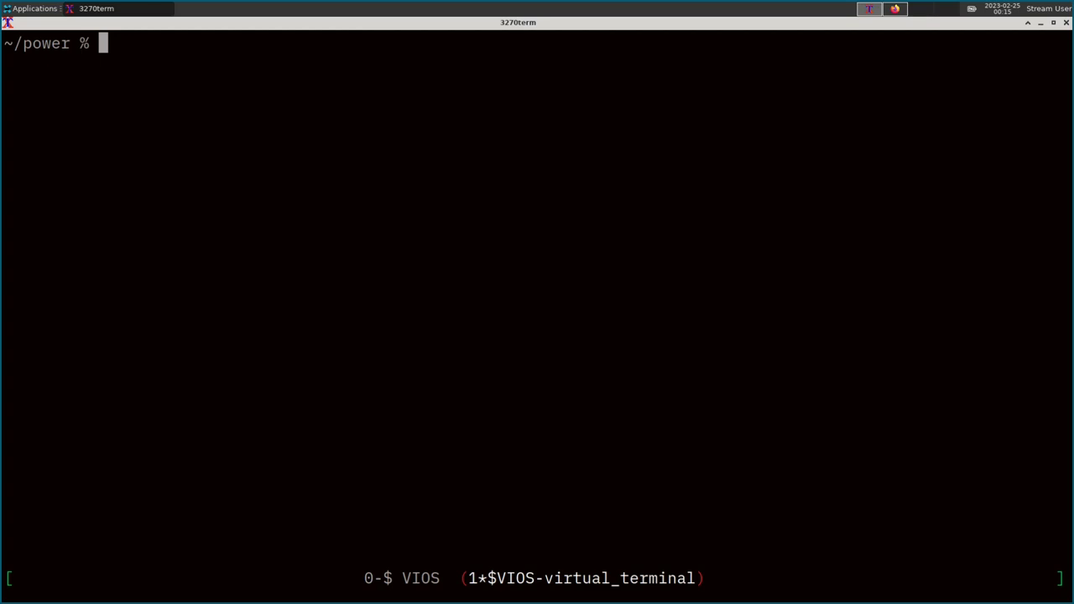
# SSH into the VIOS at 192.168.42.43 and attach to partition 2 with mkvt -id 2.
pyautogui.write('ssh padmin@192.168.42.43')
pyautogui.press('Return')
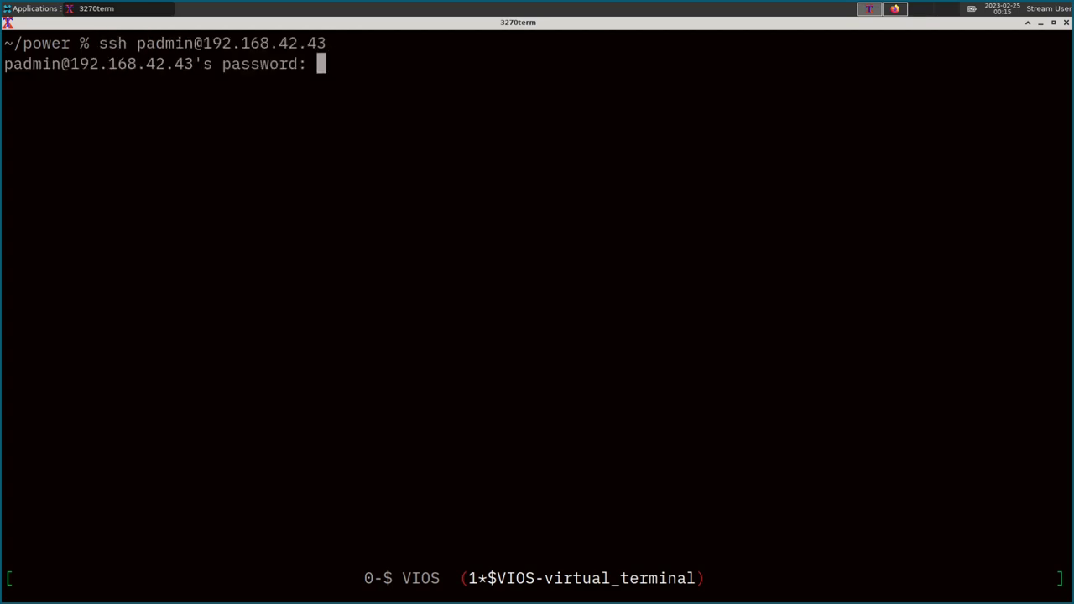
pyautogui.press('Return')
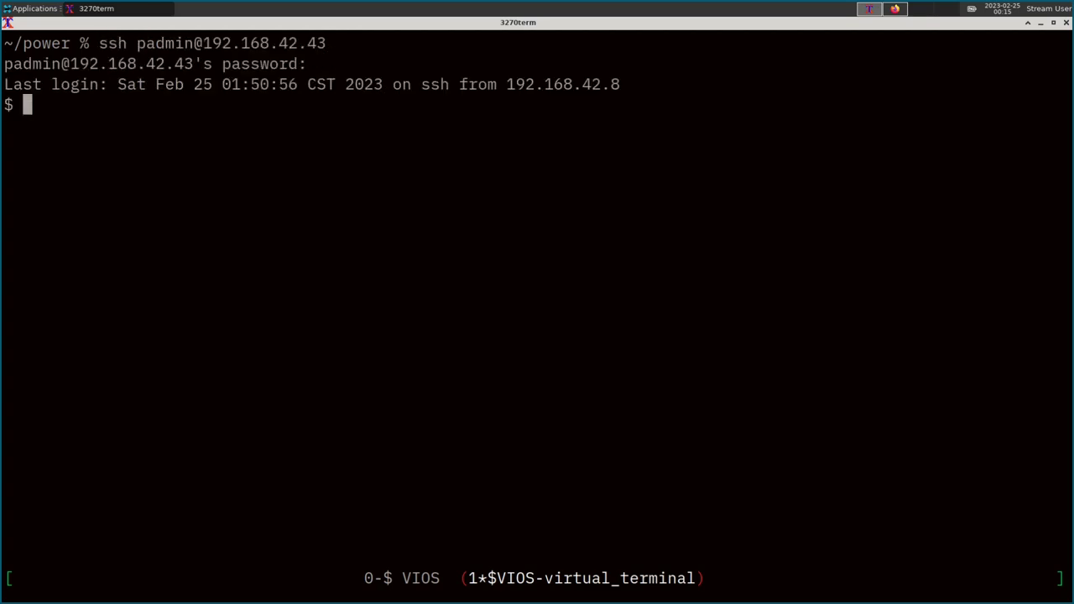
pyautogui.write('mkvt -')
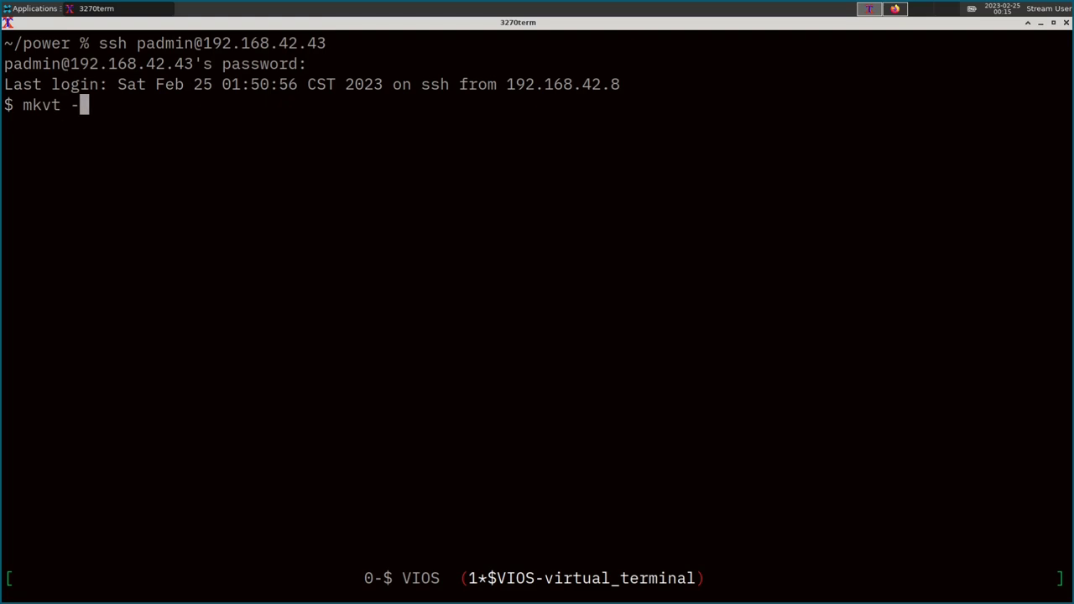
pyautogui.write('id 2')
pyautogui.press('Return')
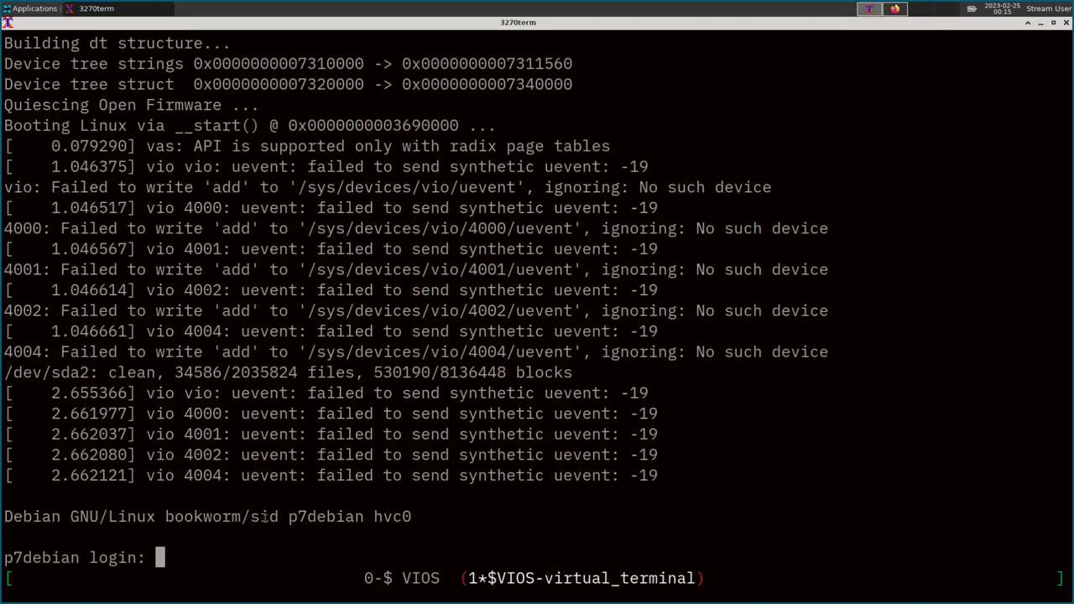
# Drop the Debian virtual console with ~. and exit the VIOS ssh session.
pyautogui.moveTo(279, 517); pyautogui.dragTo(370, 521)
pyautogui.click(369, 521)
pyautogui.press('Return')
pyautogui.press('Return')
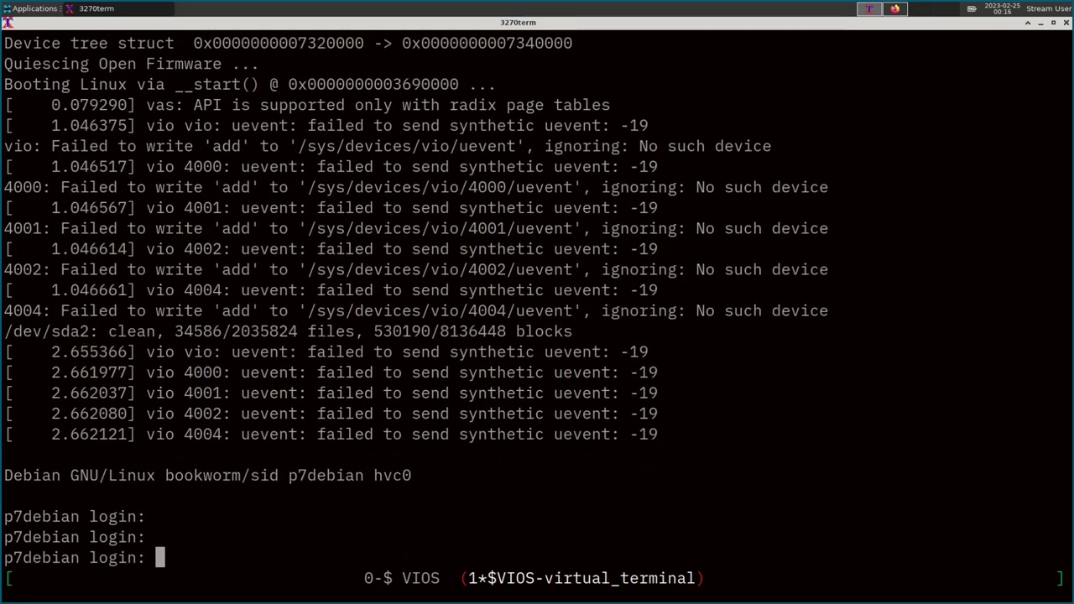
pyautogui.write('~')
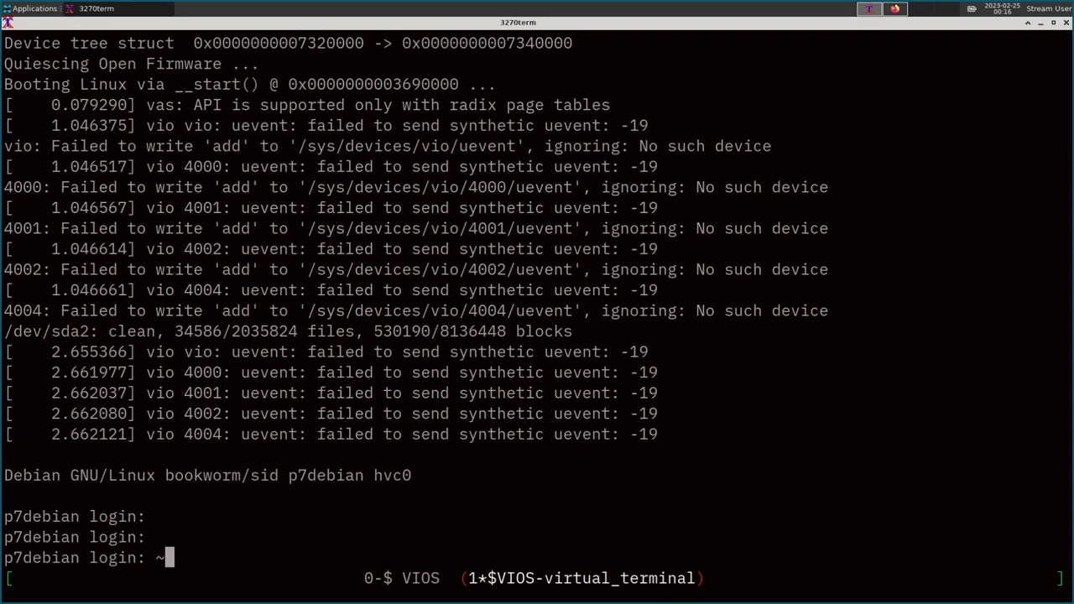
pyautogui.write('.')
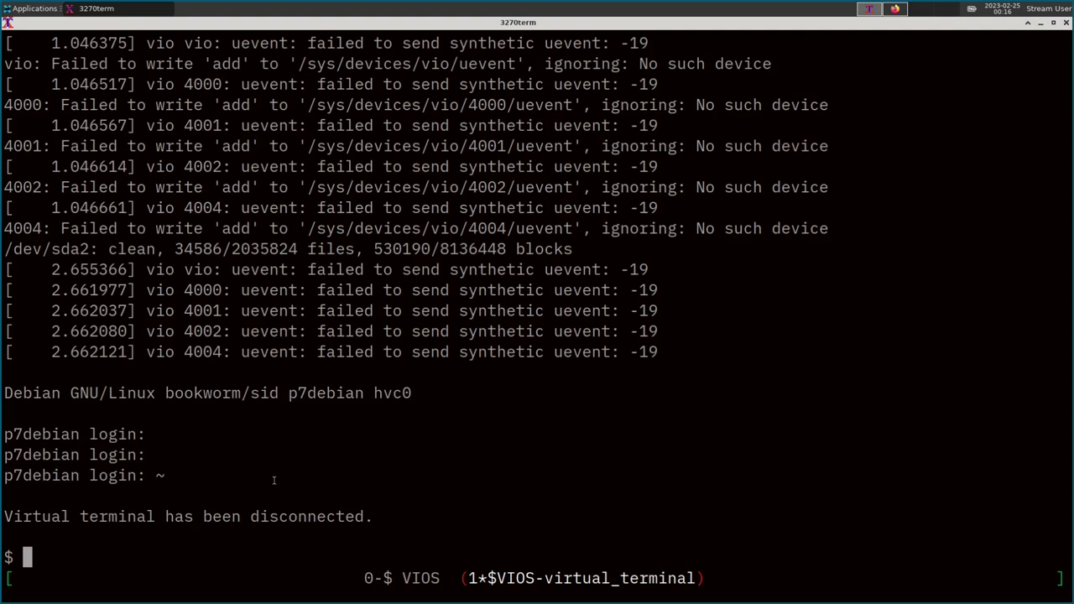
pyautogui.write('exit')
pyautogui.press('Return')
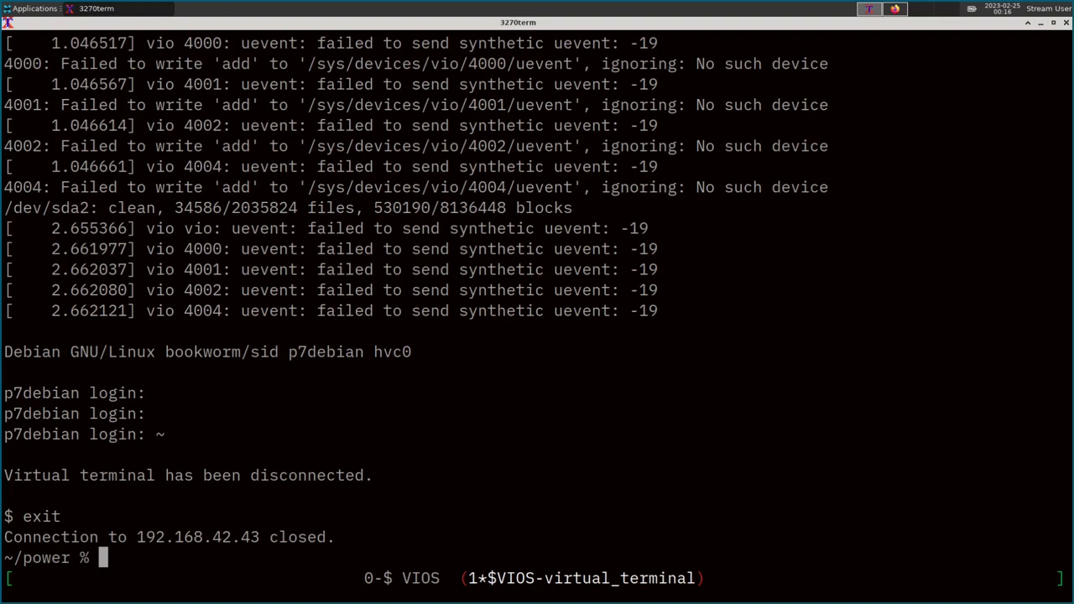
# Rename the terminal window to 'debian' and begin an ssh command to 192.168.42.44.
pyautogui.hotkey('ctrl', 'a')
pyautogui.hotkey('shift', 'a')
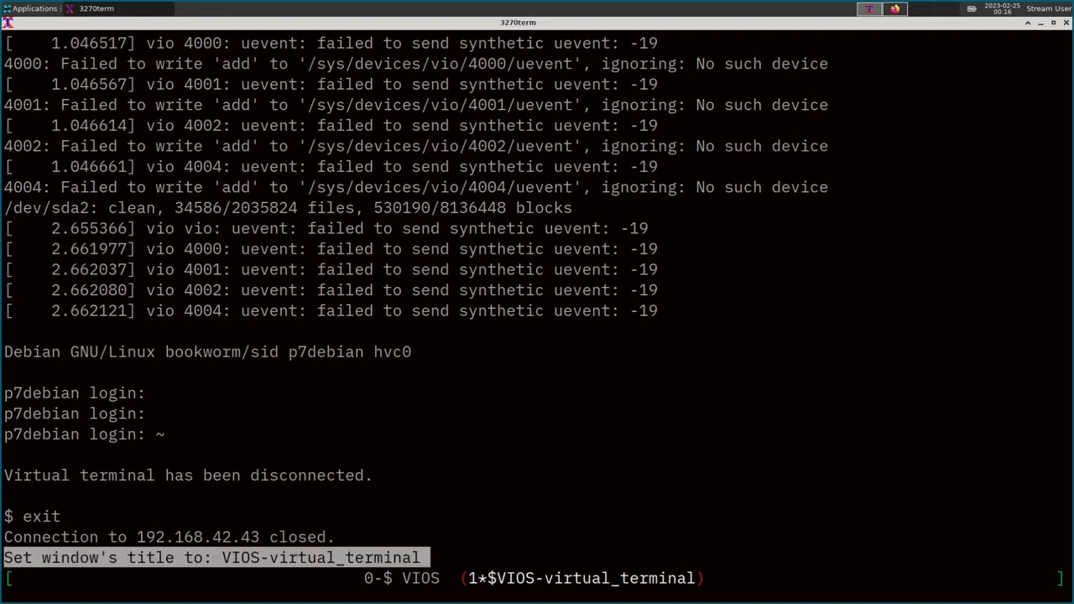
pyautogui.press('BackSpace')
pyautogui.press('BackSpace')
pyautogui.press('BackSpace')
pyautogui.press('BackSpace')
pyautogui.press('BackSpace')
pyautogui.press('BackSpace')
pyautogui.press('BackSpace')
pyautogui.press('BackSpace')
pyautogui.press('BackSpace')
pyautogui.press('BackSpace')
pyautogui.press('BackSpace')
pyautogui.press('BackSpace')
pyautogui.press('BackSpace')
pyautogui.press('BackSpace')
pyautogui.press('BackSpace')
pyautogui.press('BackSpace')
pyautogui.press('BackSpace')
pyautogui.press('BackSpace')
pyautogui.press('BackSpace')
pyautogui.press('BackSpace')
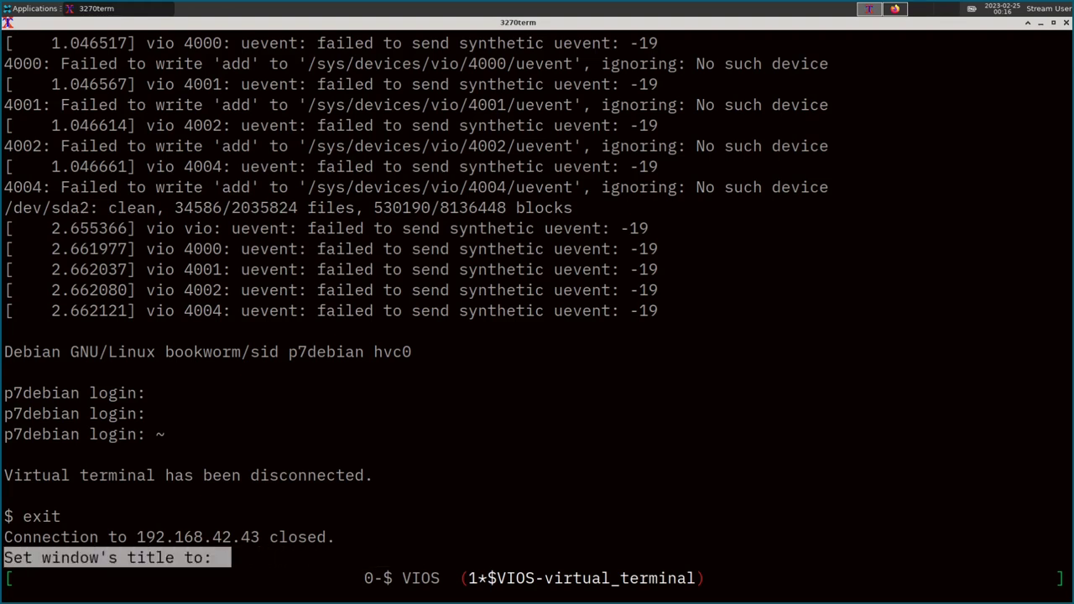
pyautogui.write('debian')
pyautogui.press('Return')
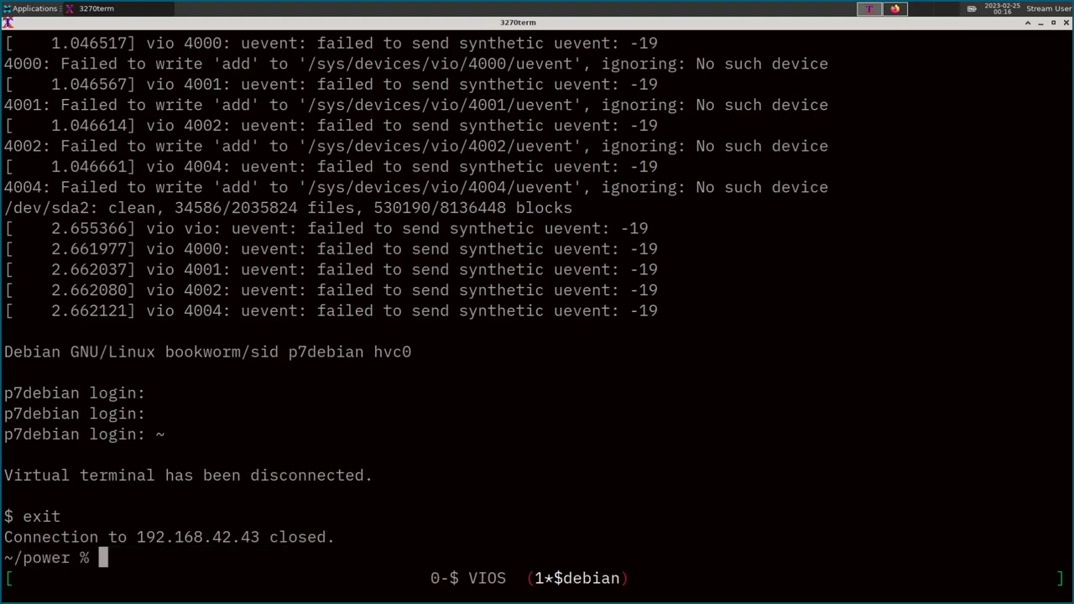
pyautogui.write('ssh mwilson')
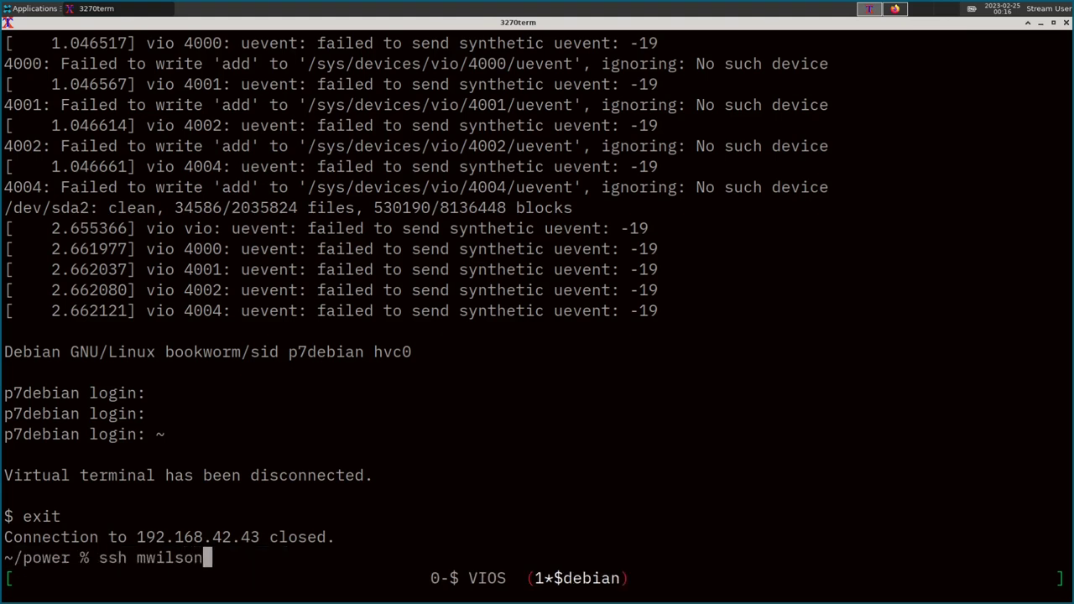
pyautogui.write('@192.168.42.')
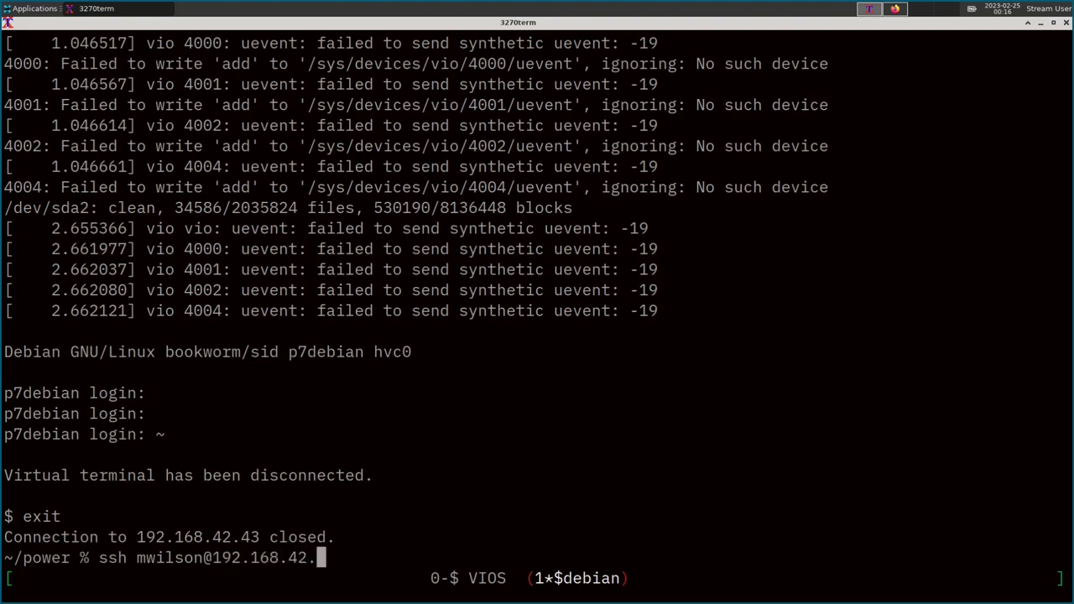
pyautogui.write('44')
# SSH into 192.168.42.44, accepting the host key and logging in with the account password.
pyautogui.press('Return')
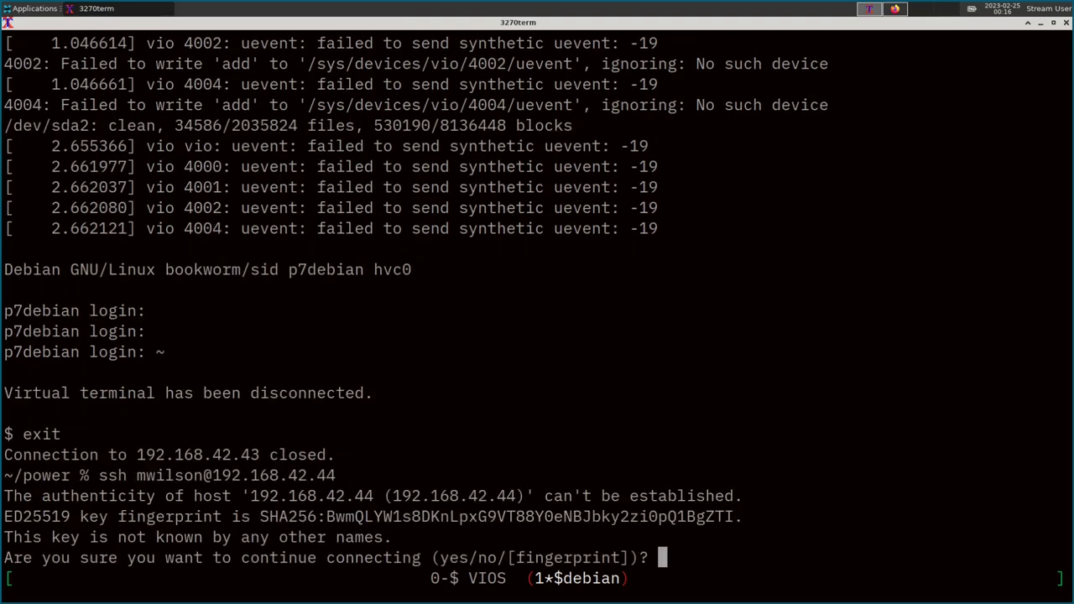
pyautogui.write('yes')
pyautogui.press('Return')
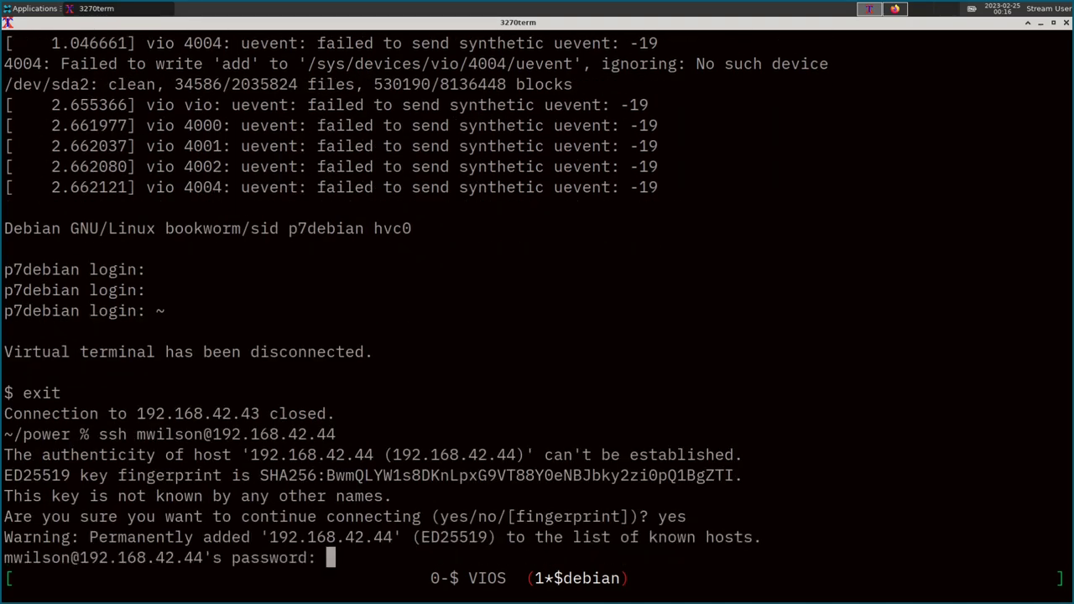
pyautogui.press('Return')
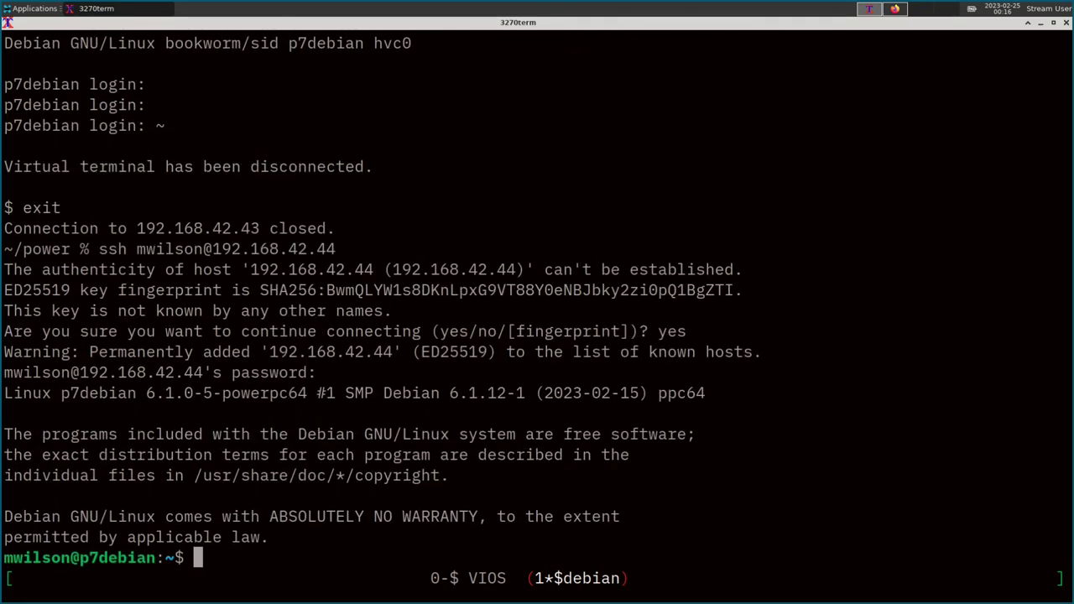
# Run uname -a and highlight Linux, the 6.1.0-5-powerpc64 kernel and ppc64 in the output.
pyautogui.write('uname -a')
pyautogui.press('Return')
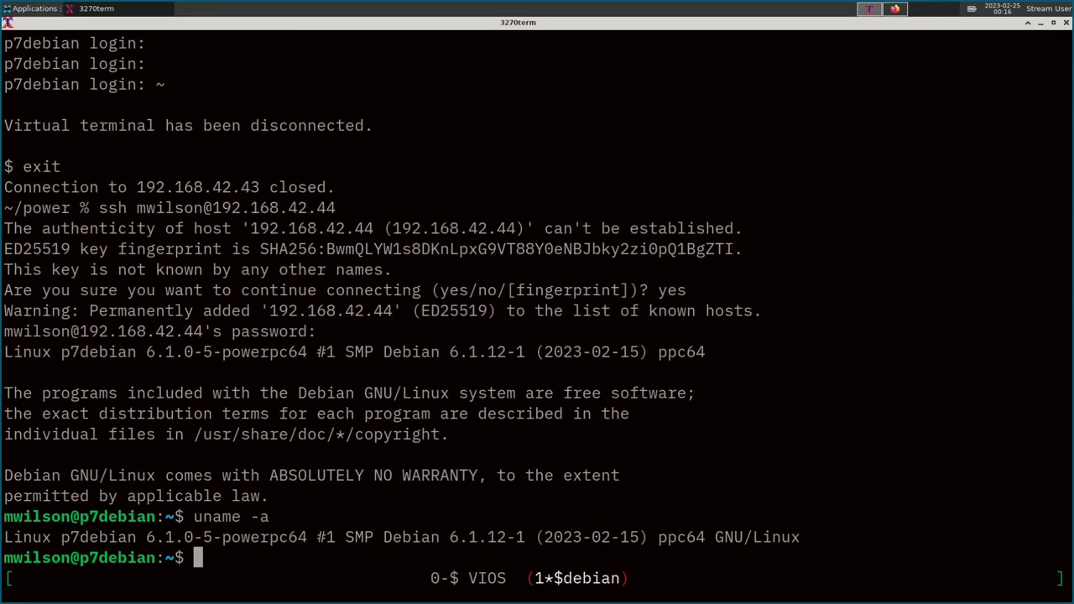
pyautogui.doubleClick(25, 542)
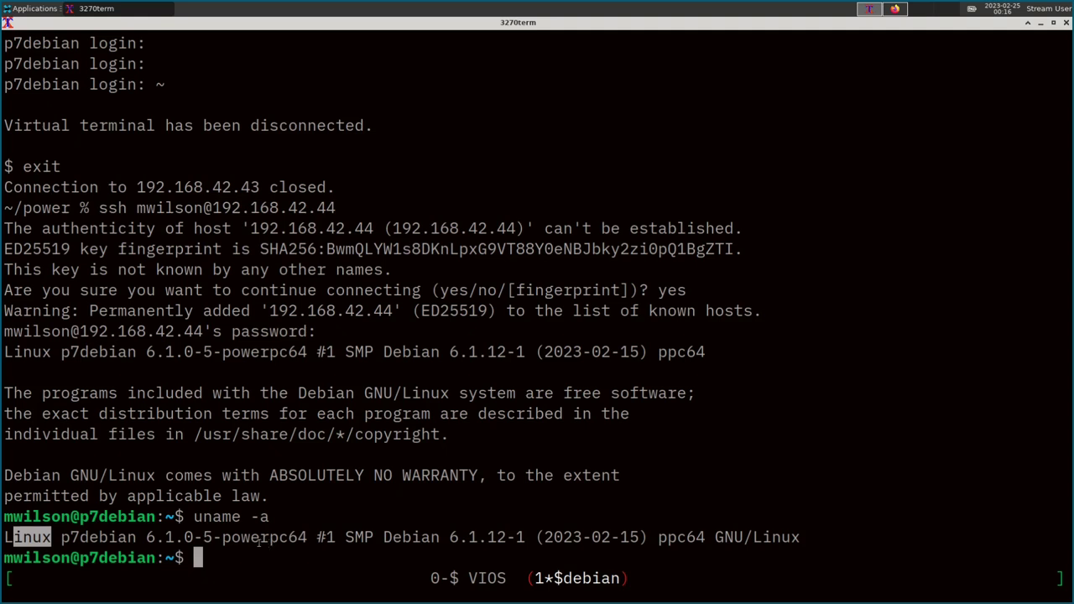
pyautogui.moveTo(250, 538); pyautogui.dragTo(312, 542)
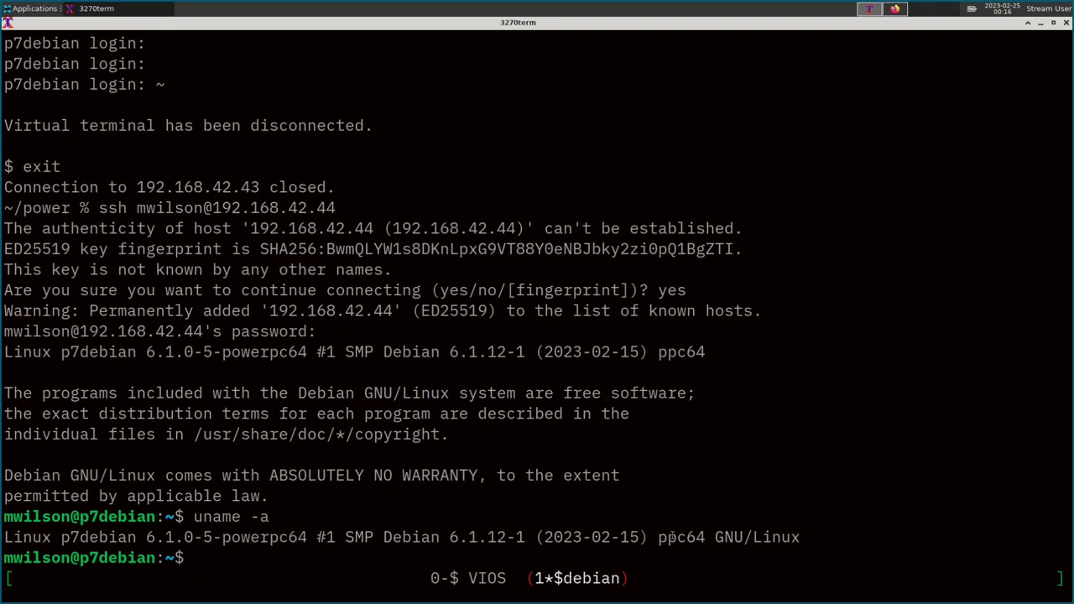
pyautogui.doubleClick(681, 537)
# Refresh IVM's Partition Details and check the debian row's uptime and utilized processing units.
pyautogui.click(897, 9)
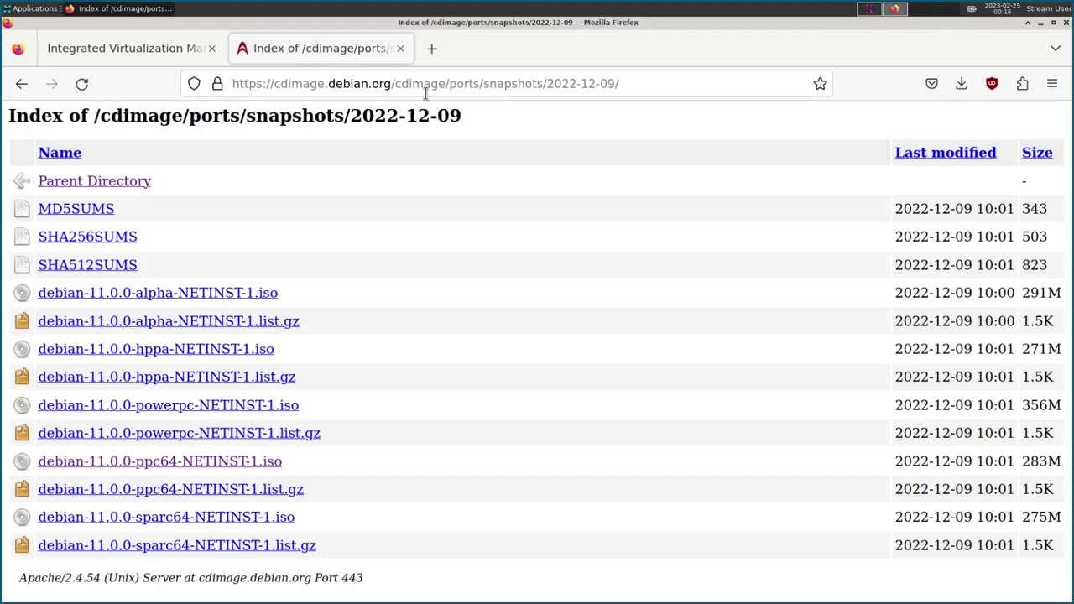
pyautogui.click(134, 52)
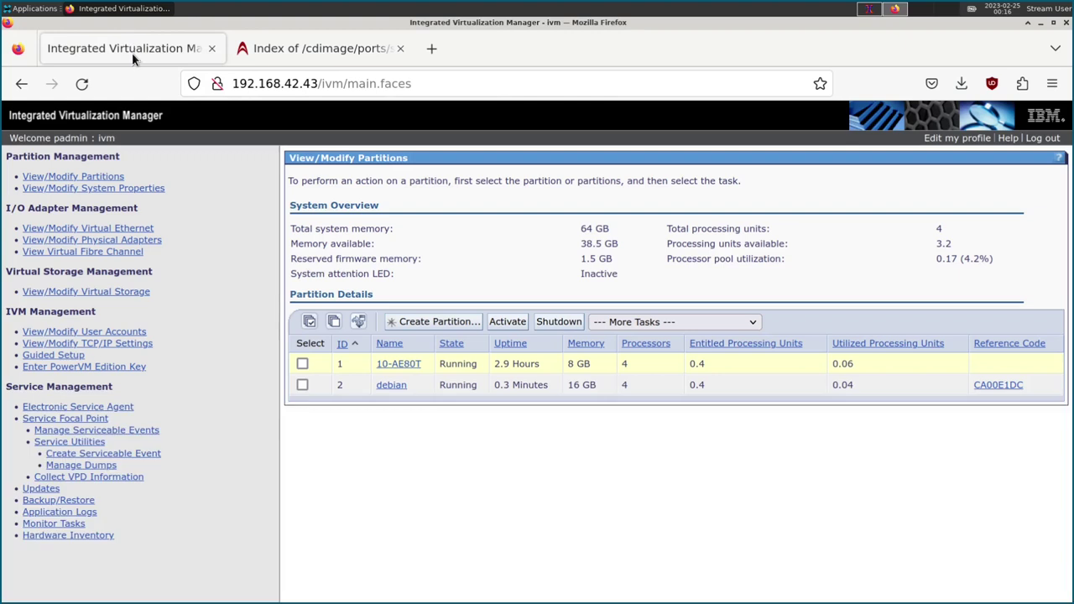
pyautogui.click(358, 321)
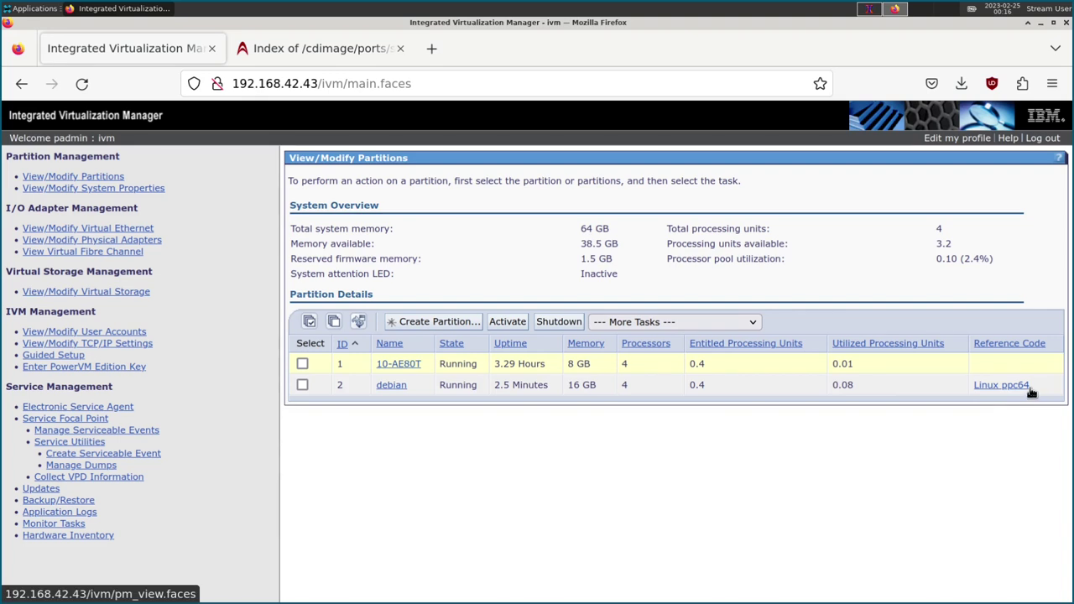
pyautogui.moveTo(493, 385); pyautogui.dragTo(517, 391)
pyautogui.click(517, 388)
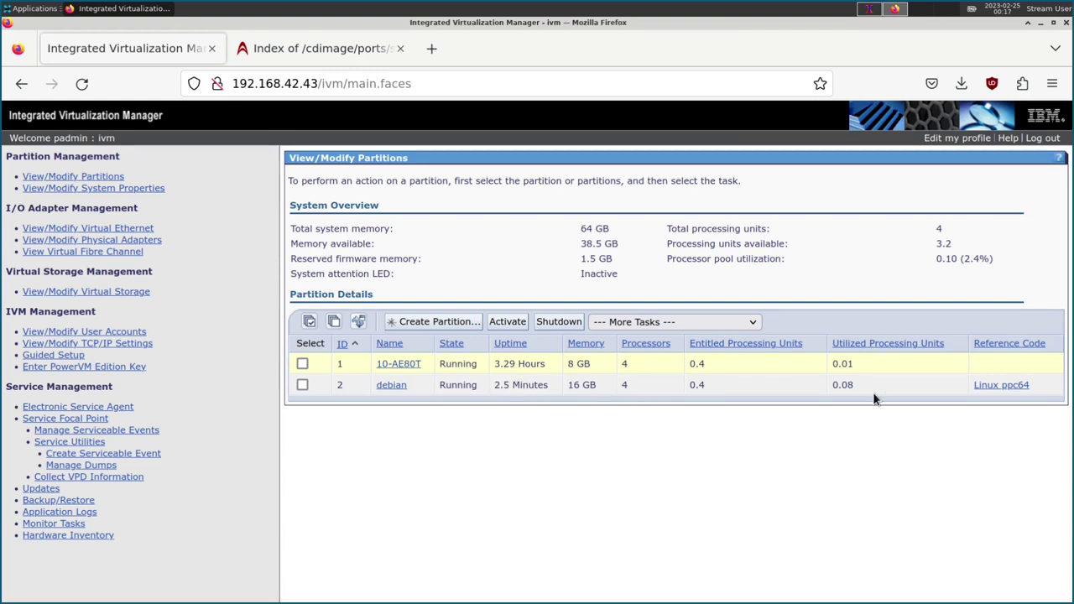
pyautogui.doubleClick(839, 387)
pyautogui.moveTo(870, 386); pyautogui.dragTo(812, 386)
pyautogui.click(872, 11)
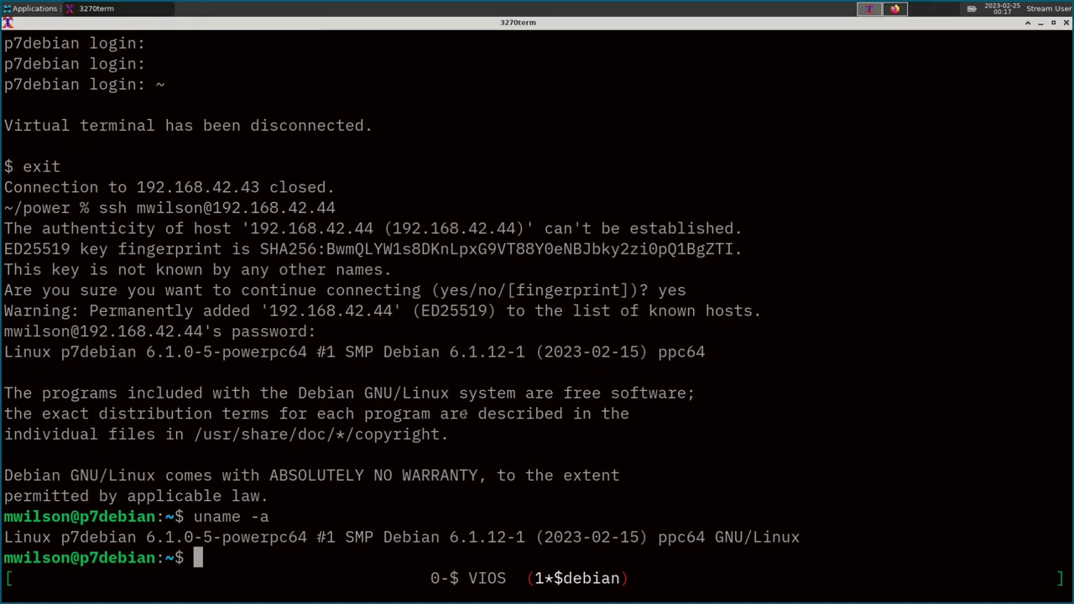
# Run df -h and pick out the /dev/sda2 root filesystem (31G, 1.4G used).
pyautogui.write('df -h')
pyautogui.press('Return')
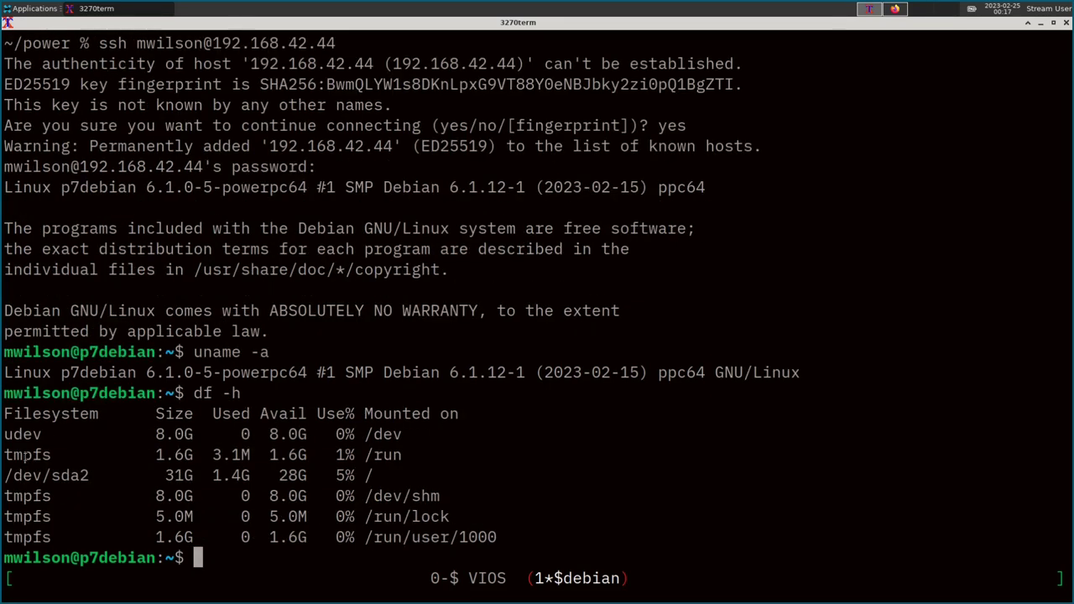
pyautogui.moveTo(71, 476); pyautogui.dragTo(4, 476)
pyautogui.click(65, 476)
# Run file /usr/bin/ls and highlight its ELF 64-bit MSB PowerPC, ELF V1 ABI and interpreter details.
pyautogui.write('file /us')
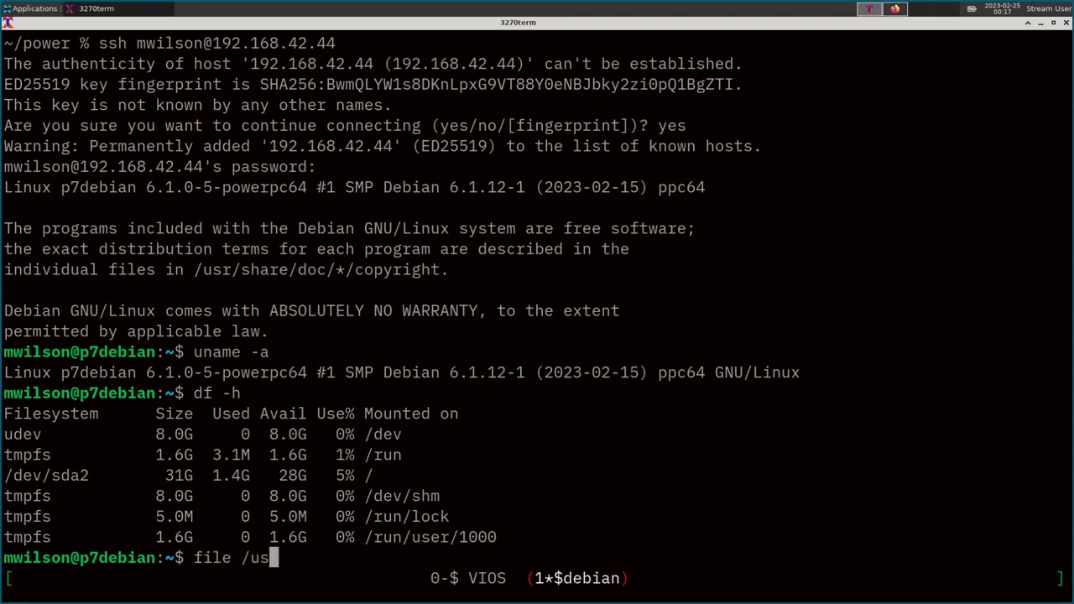
pyautogui.write('r/bin/ls')
pyautogui.press('Return')
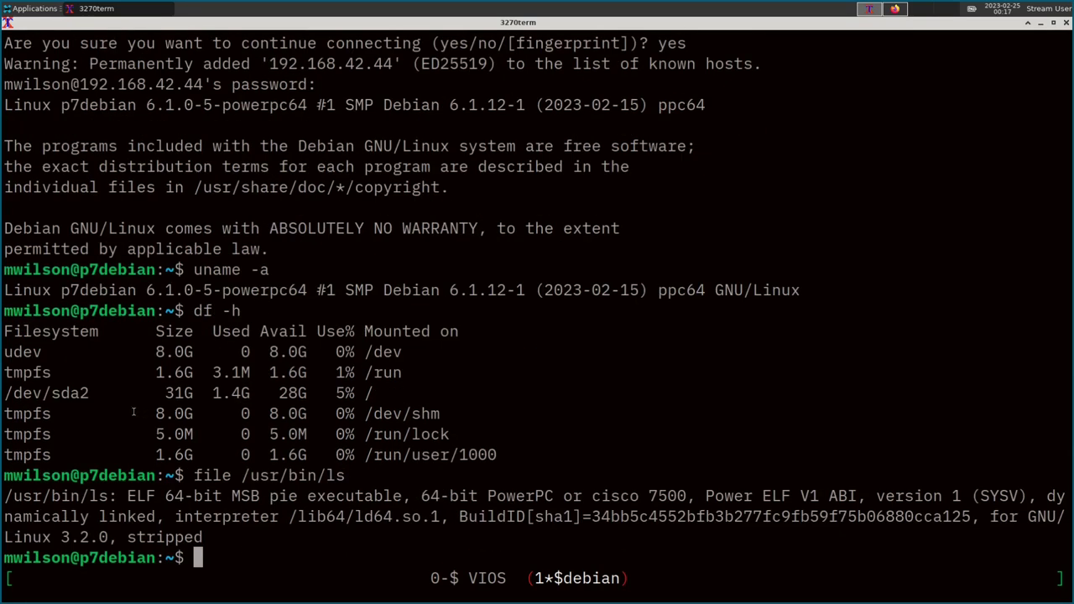
pyautogui.moveTo(103, 499); pyautogui.dragTo(260, 498)
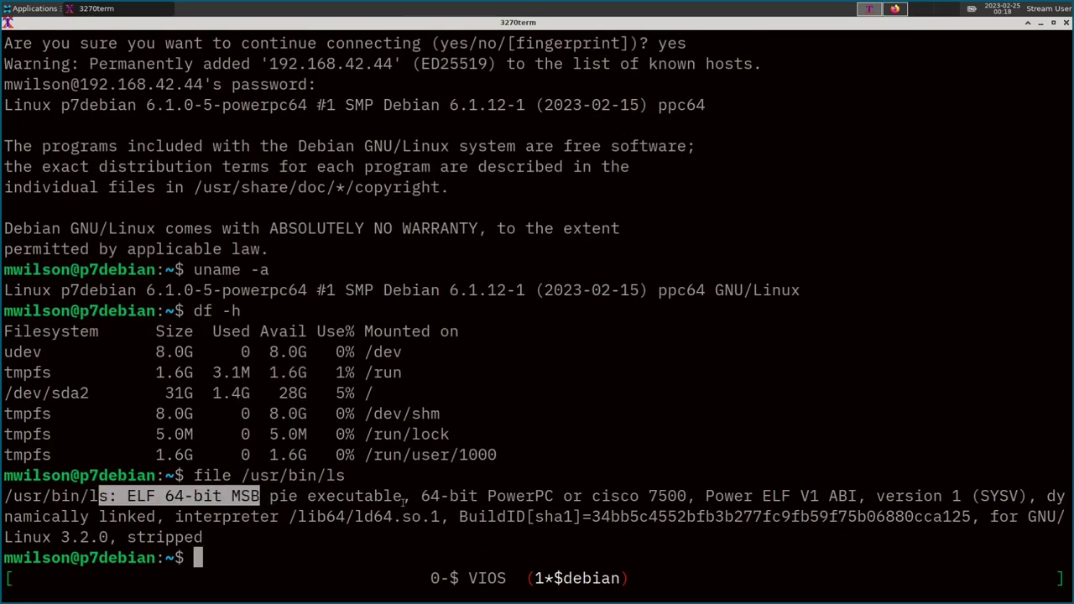
pyautogui.click(426, 497)
pyautogui.moveTo(425, 497); pyautogui.dragTo(526, 496)
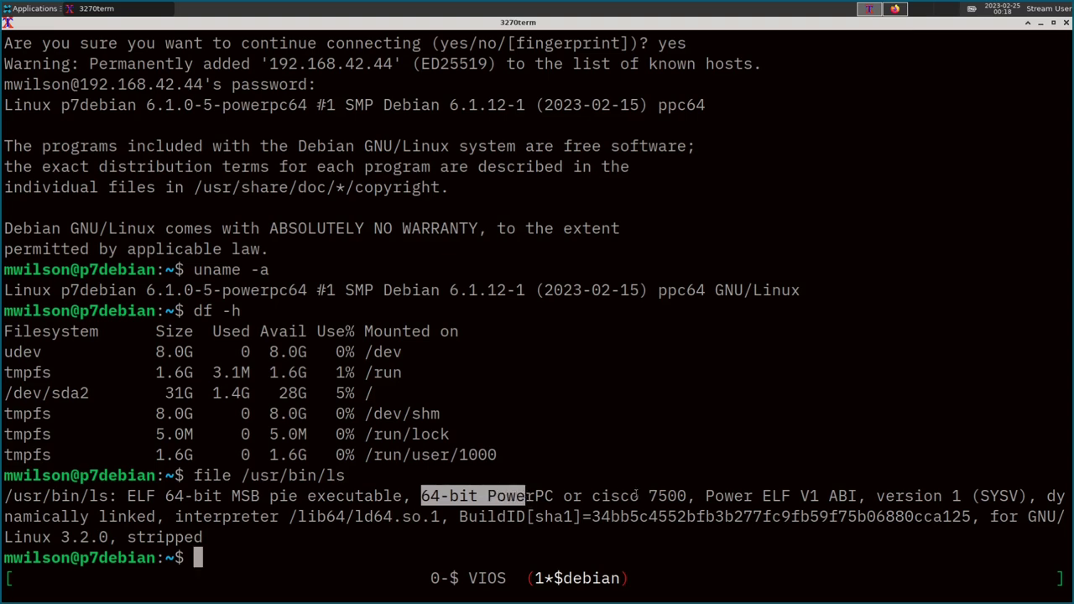
pyautogui.moveTo(593, 496); pyautogui.dragTo(695, 495)
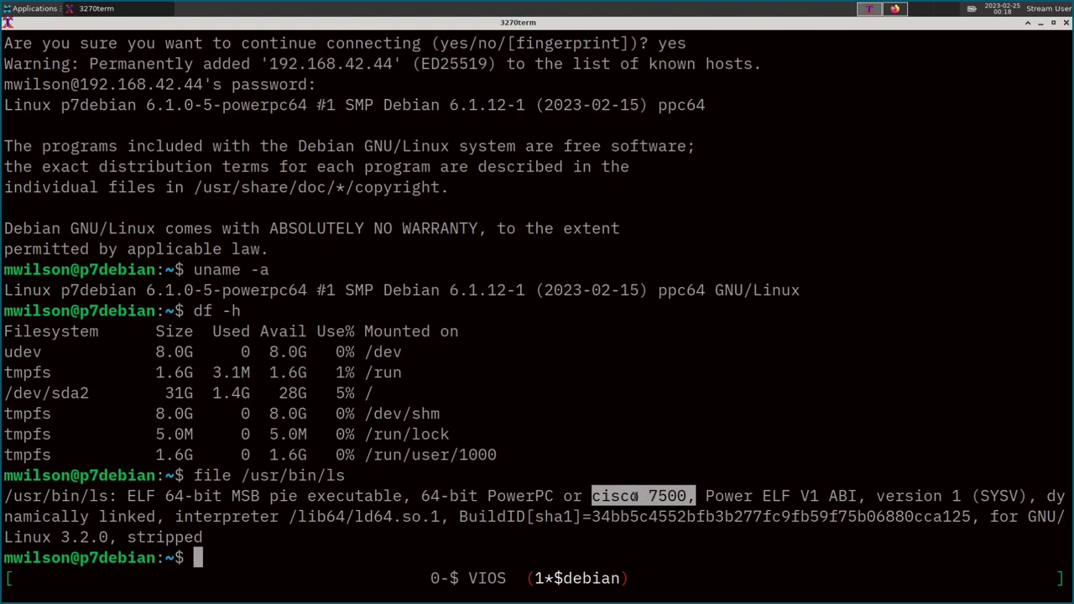
pyautogui.moveTo(698, 496); pyautogui.dragTo(840, 496)
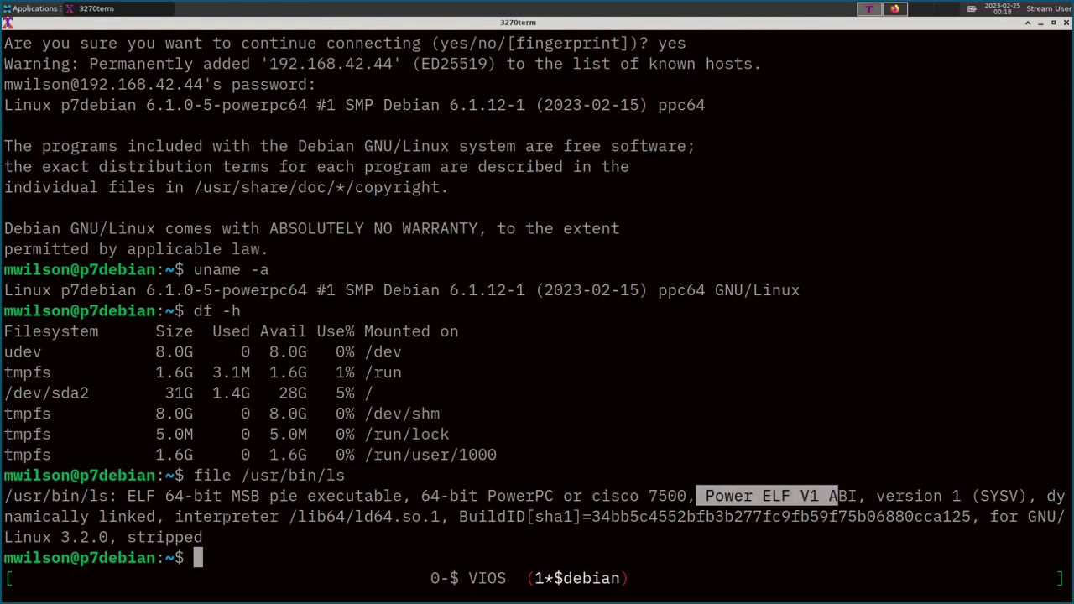
pyautogui.moveTo(414, 517); pyautogui.dragTo(193, 517)
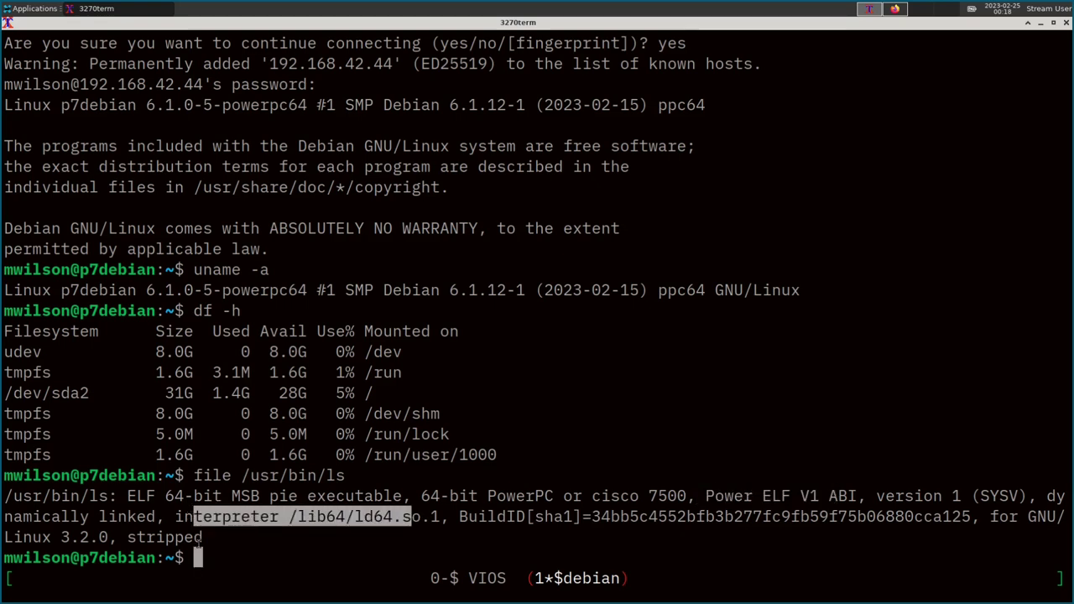
pyautogui.click(197, 542)
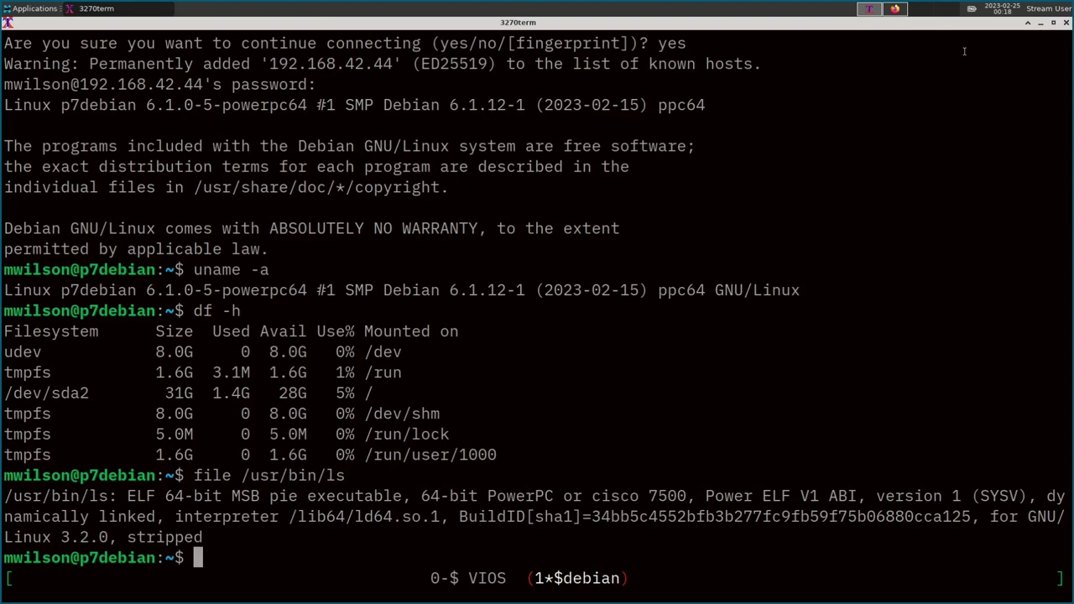
# Select debian in IVM and start a Shutdown, then cancel it so the partition stays Running.
pyautogui.click(895, 10)
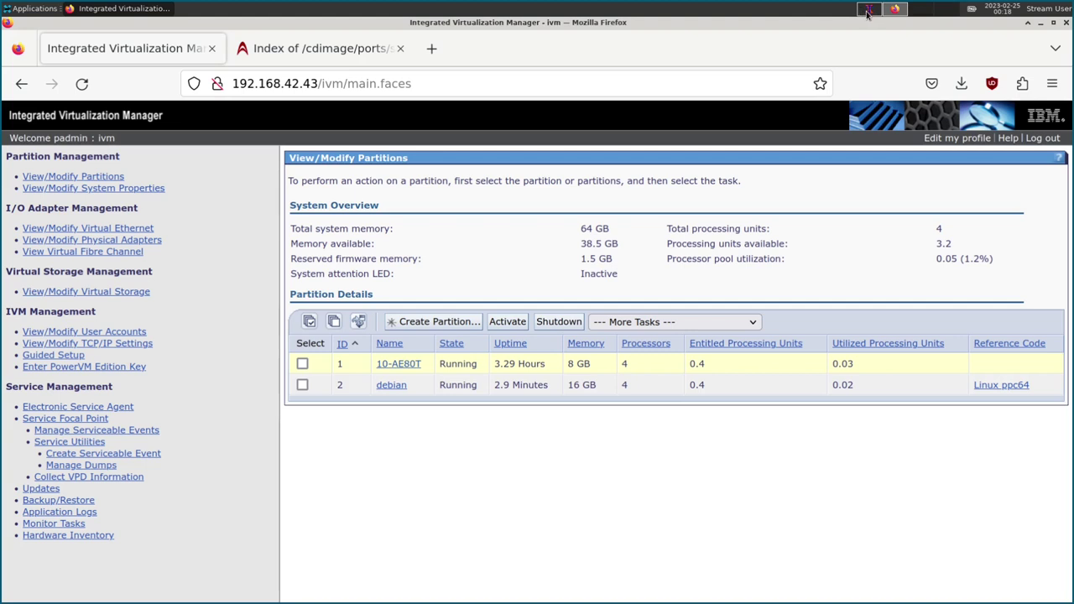
pyautogui.click(302, 386)
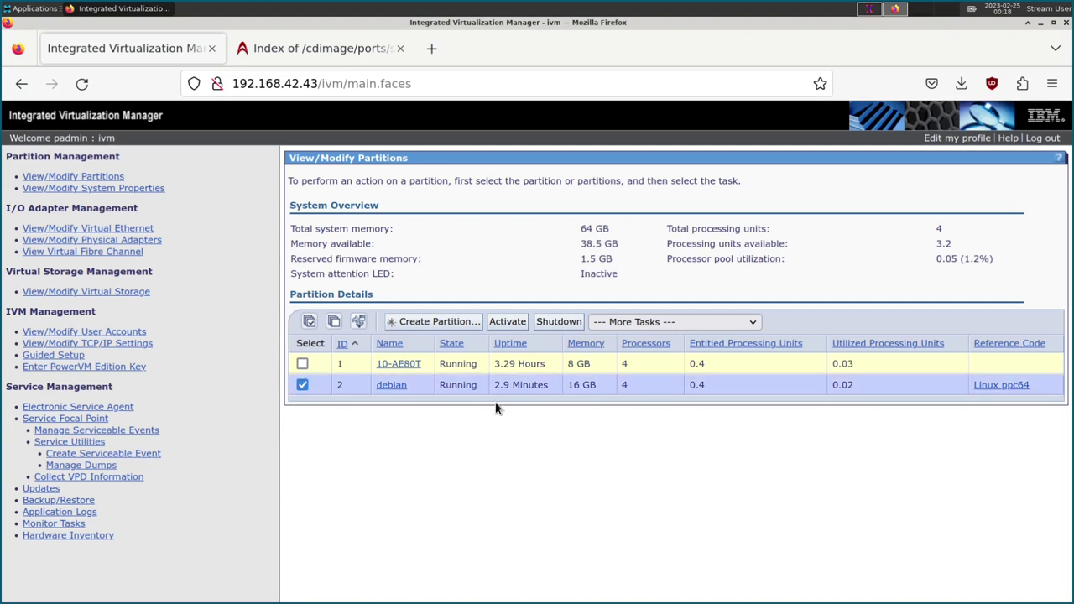
pyautogui.click(553, 322)
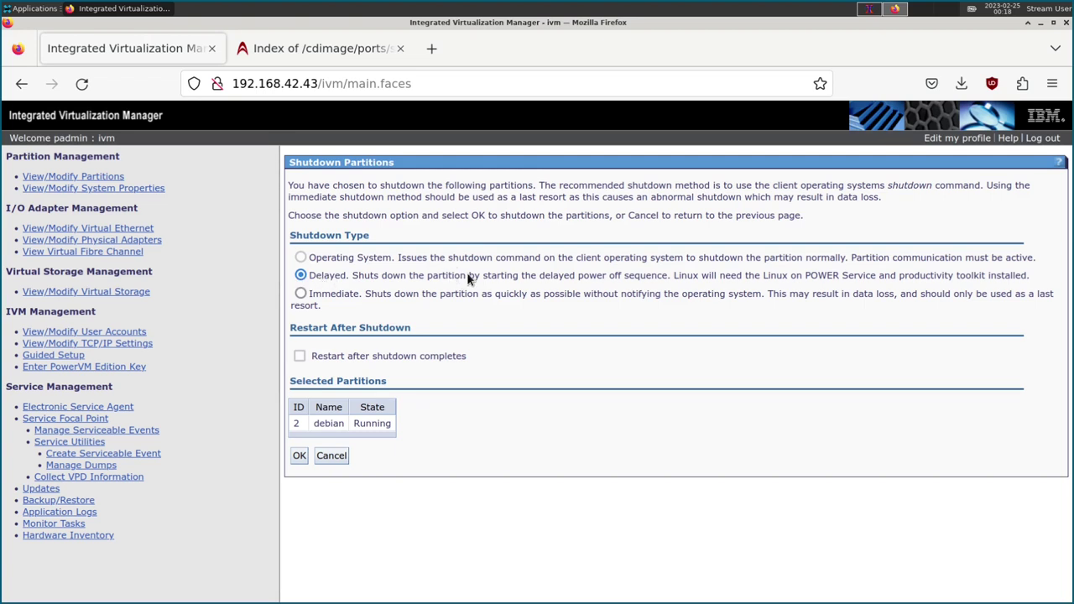
pyautogui.hotkey('alt', 'Tab')
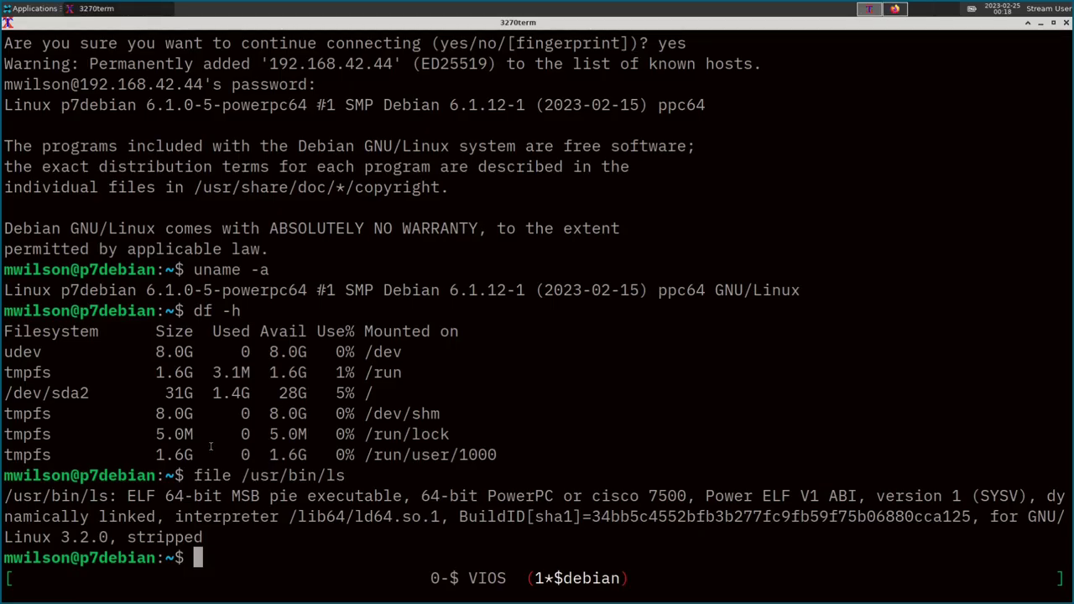
pyautogui.hotkey('alt', 'Tab')
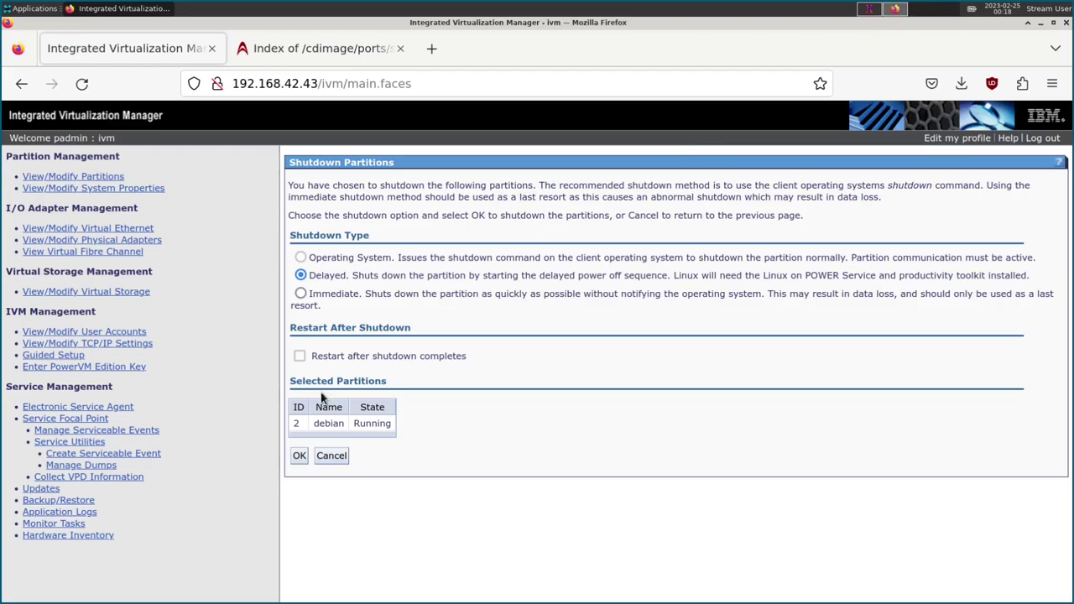
pyautogui.click(330, 456)
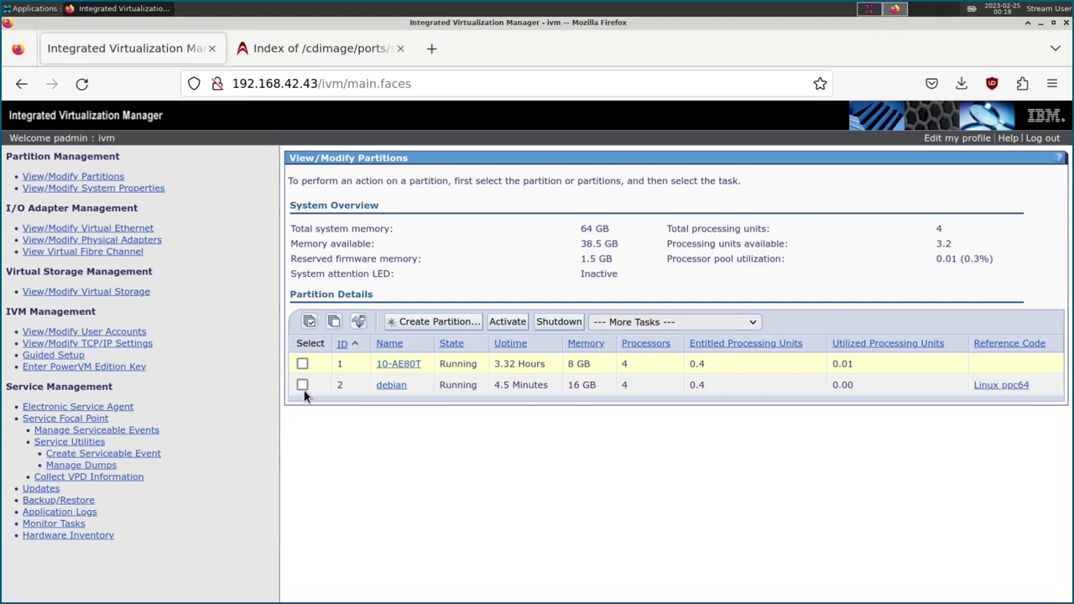
pyautogui.click(869, 8)
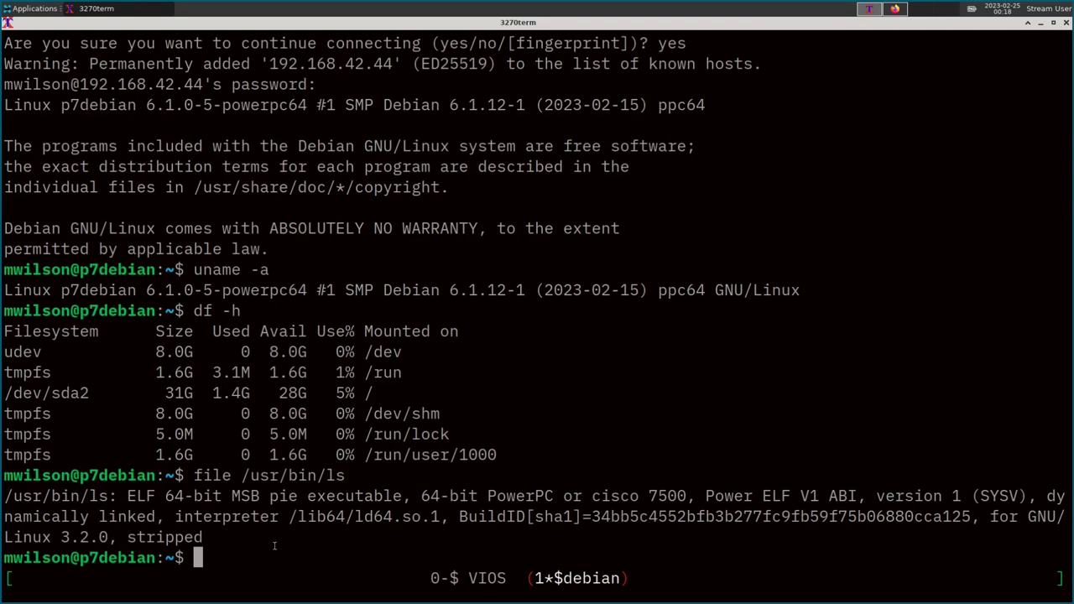
# Try sudo shutdown -h now, then become root with su - and the root password.
pyautogui.write('sudo shutdown -')
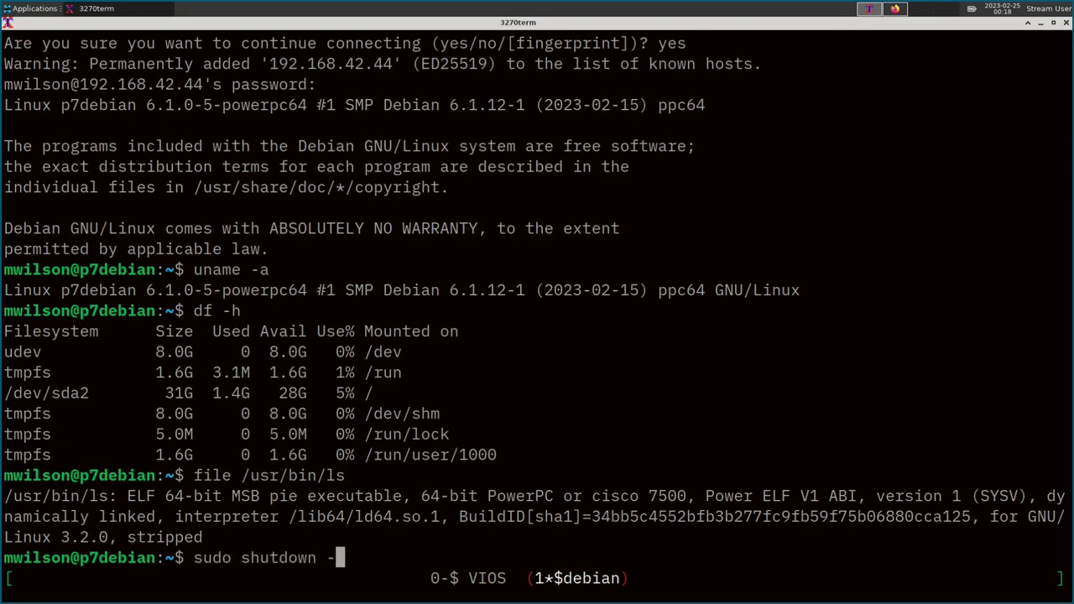
pyautogui.write('h now')
pyautogui.press('Return')
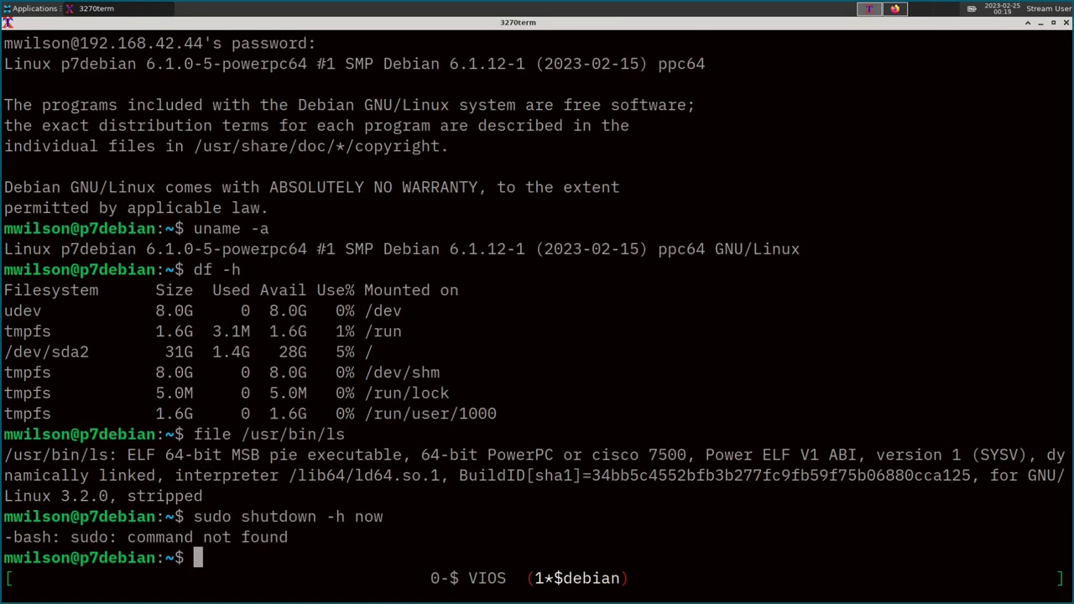
pyautogui.write('su -')
pyautogui.press('Return')
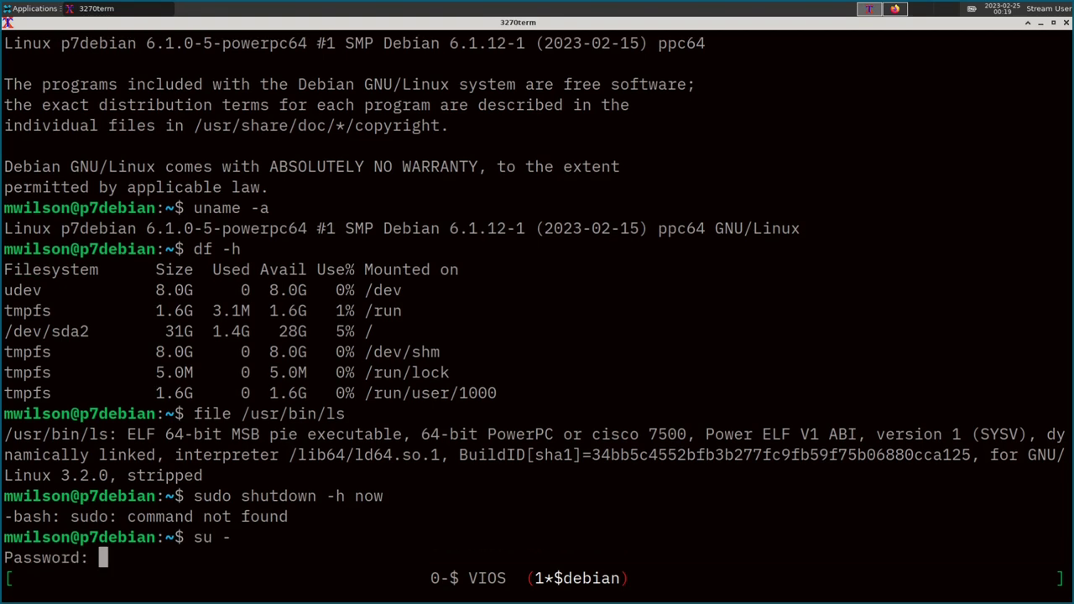
pyautogui.press('Return')
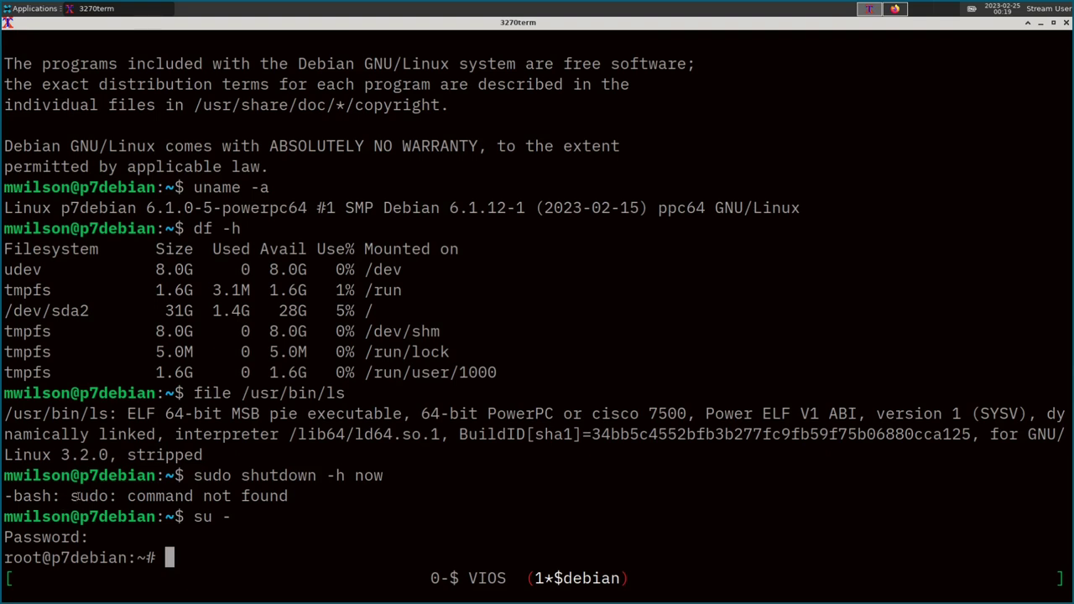
# Install sudo via apt-get update && apt-get install -y sudo, then halt with shutdown -h now.
pyautogui.write('apt-get ')
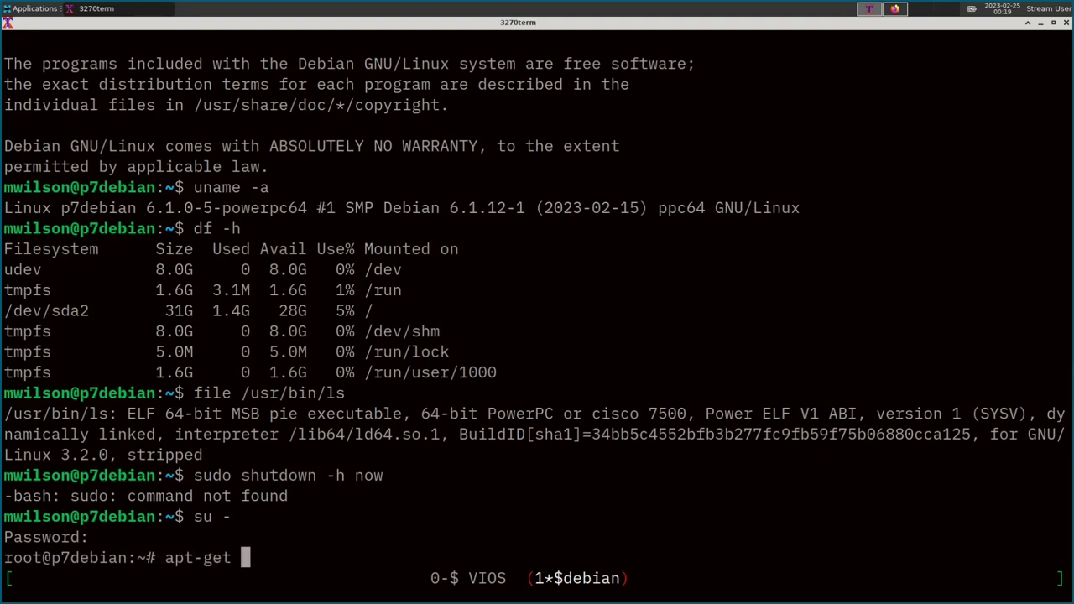
pyautogui.write('update && apt-g')
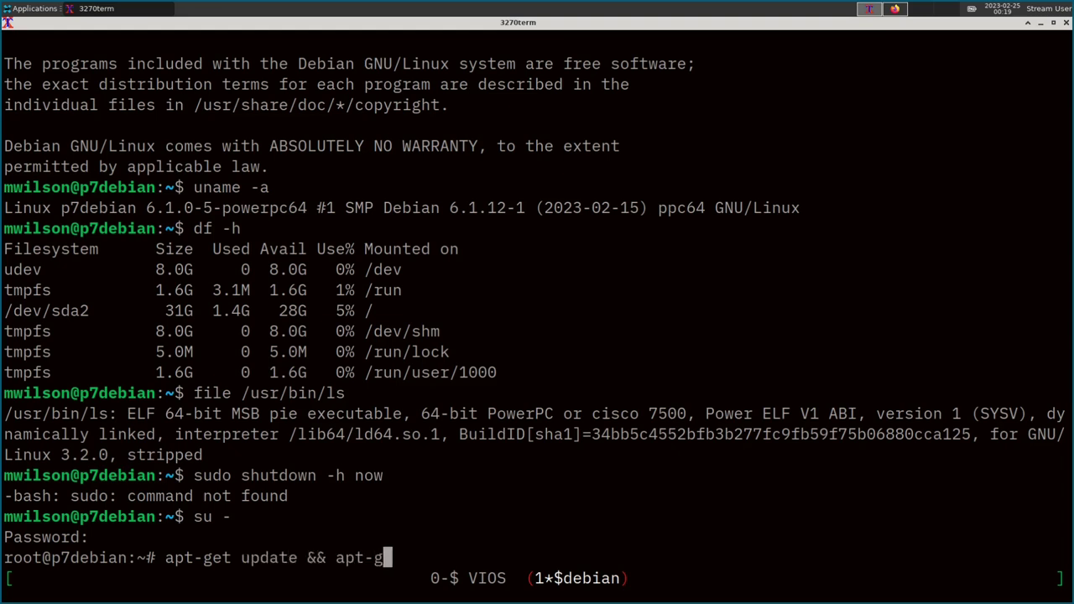
pyautogui.write('et install -y sudo')
pyautogui.press('Return')
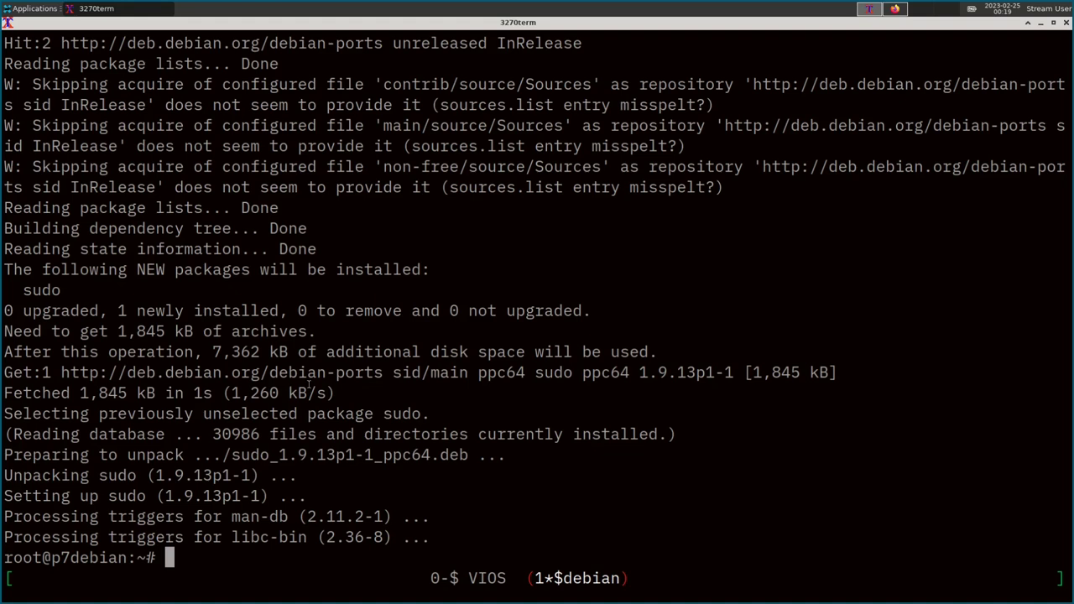
pyautogui.write('shutdown -h no')
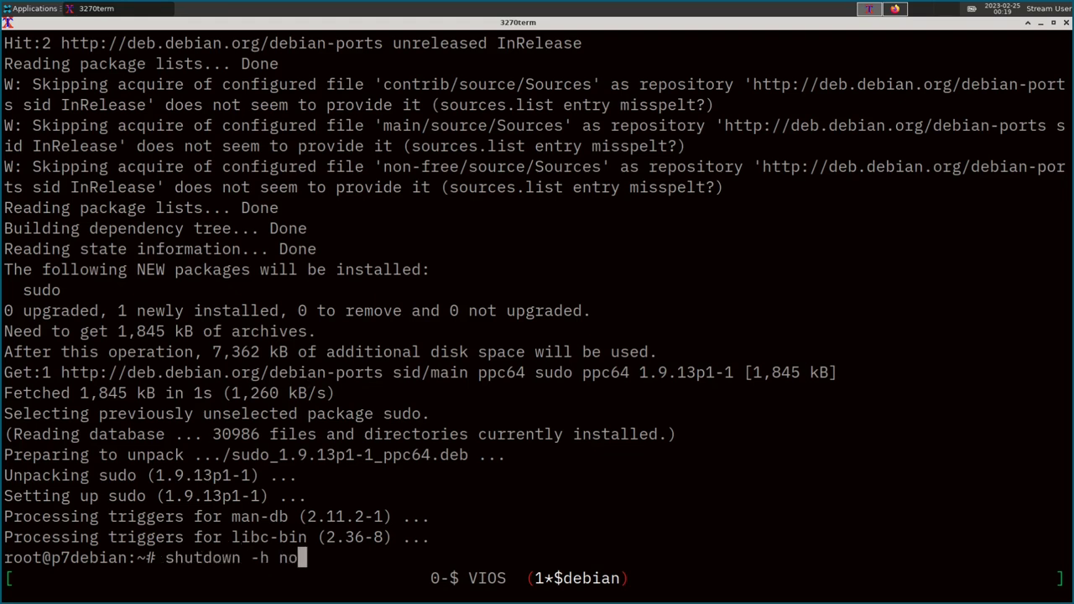
pyautogui.write('w')
pyautogui.press('Return')
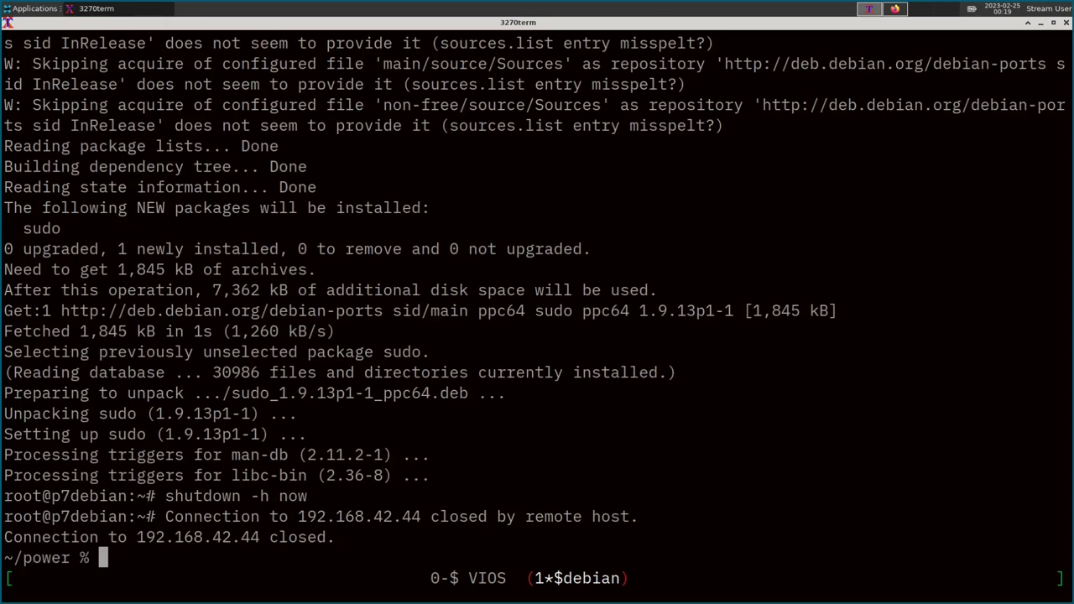
# Refresh the IVM partition list and confirm debian now shows Not Activated.
pyautogui.click(894, 8)
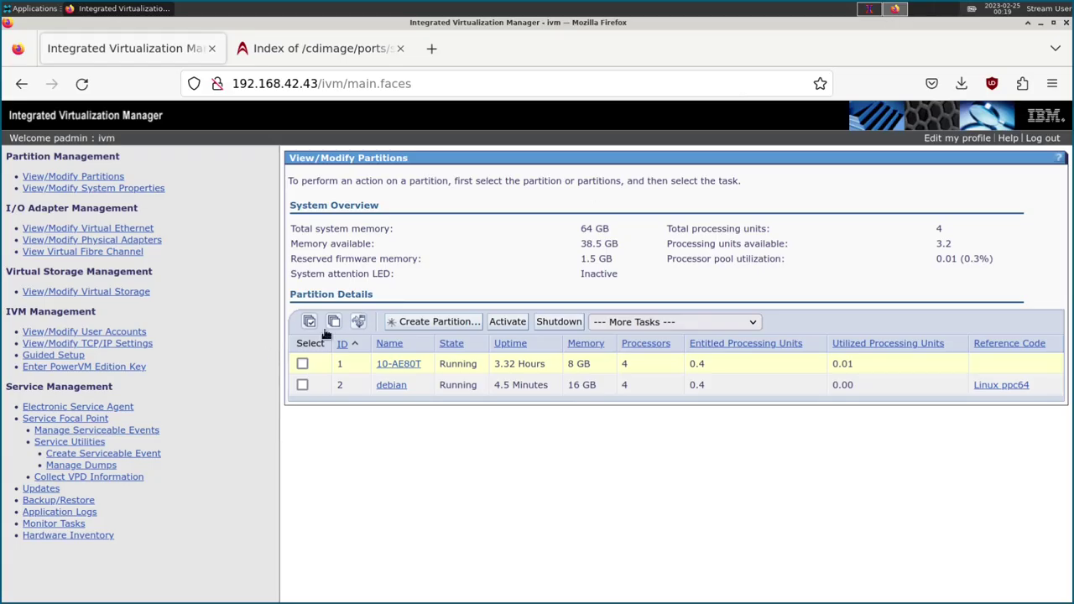
pyautogui.click(357, 323)
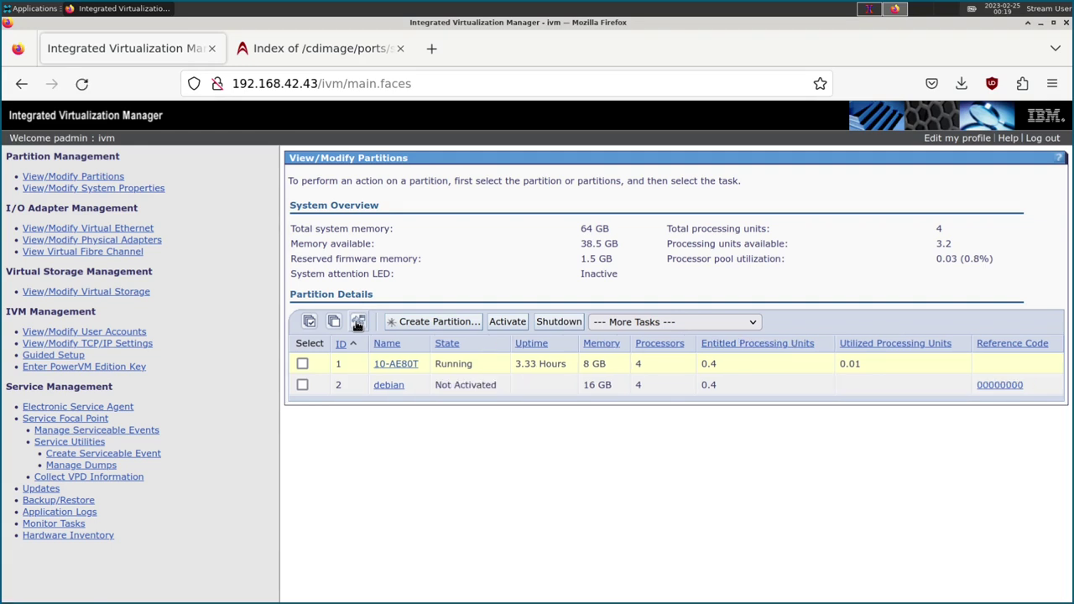
pyautogui.moveTo(444, 384); pyautogui.dragTo(635, 385)
pyautogui.click(955, 432)
# Start a Shutdown of partition 10-AE80T, read its warning, and back out with Cancel.
pyautogui.click(302, 364)
pyautogui.click(555, 323)
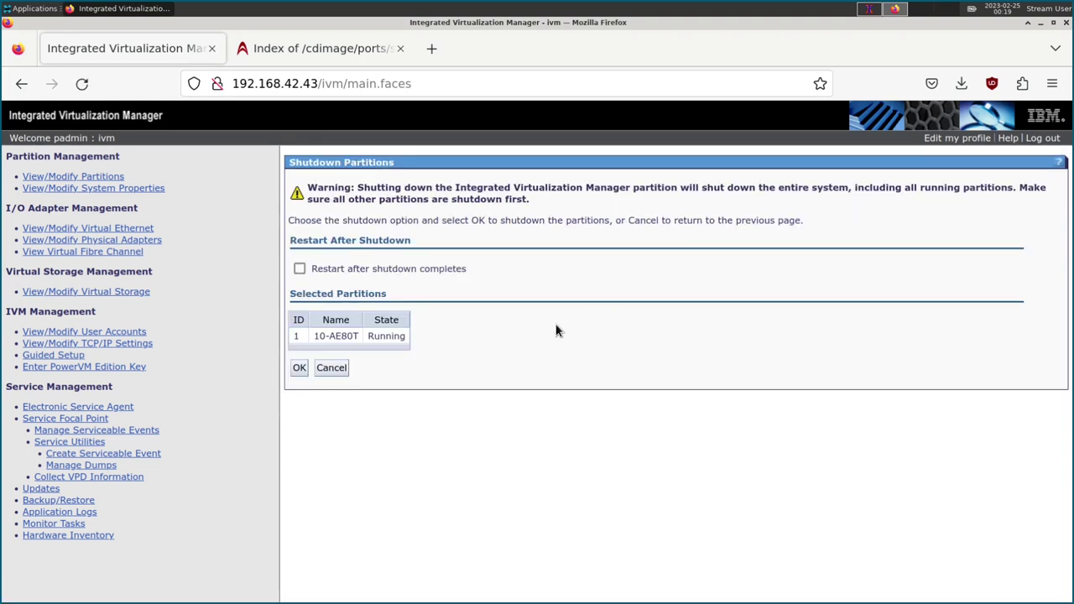
pyautogui.moveTo(425, 187); pyautogui.dragTo(762, 204)
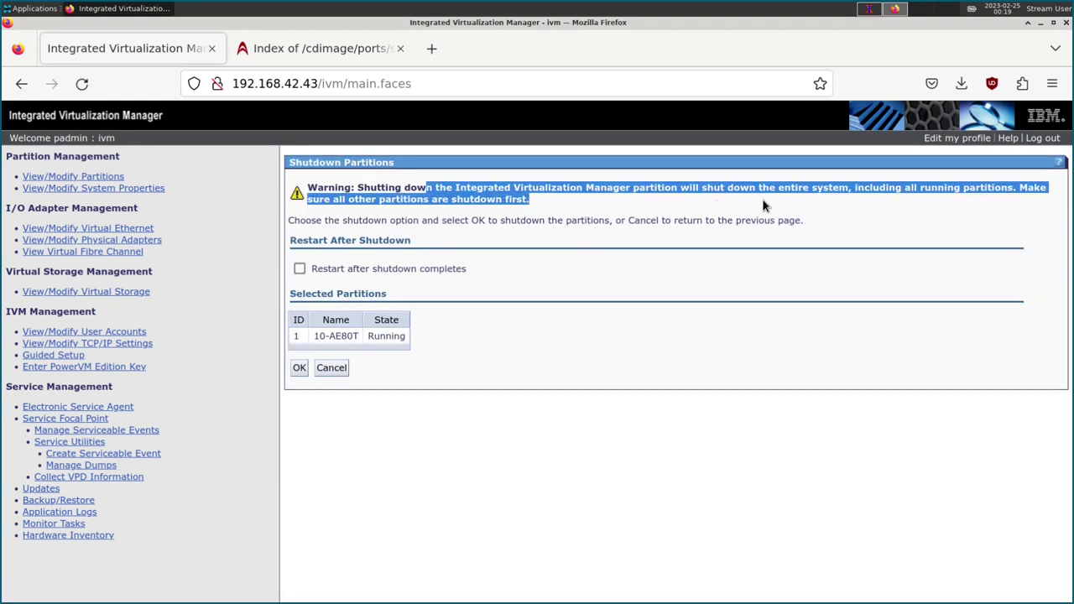
pyautogui.click(762, 204)
pyautogui.moveTo(639, 188); pyautogui.dragTo(852, 200)
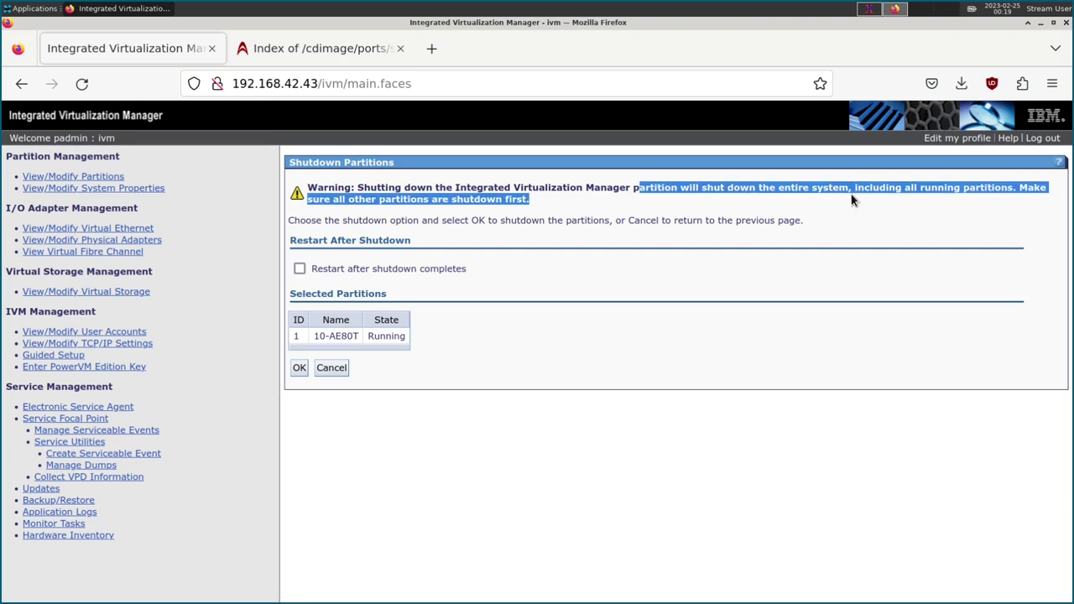
pyautogui.click(852, 200)
pyautogui.moveTo(716, 188); pyautogui.dragTo(987, 192)
pyautogui.moveTo(391, 200); pyautogui.dragTo(679, 210)
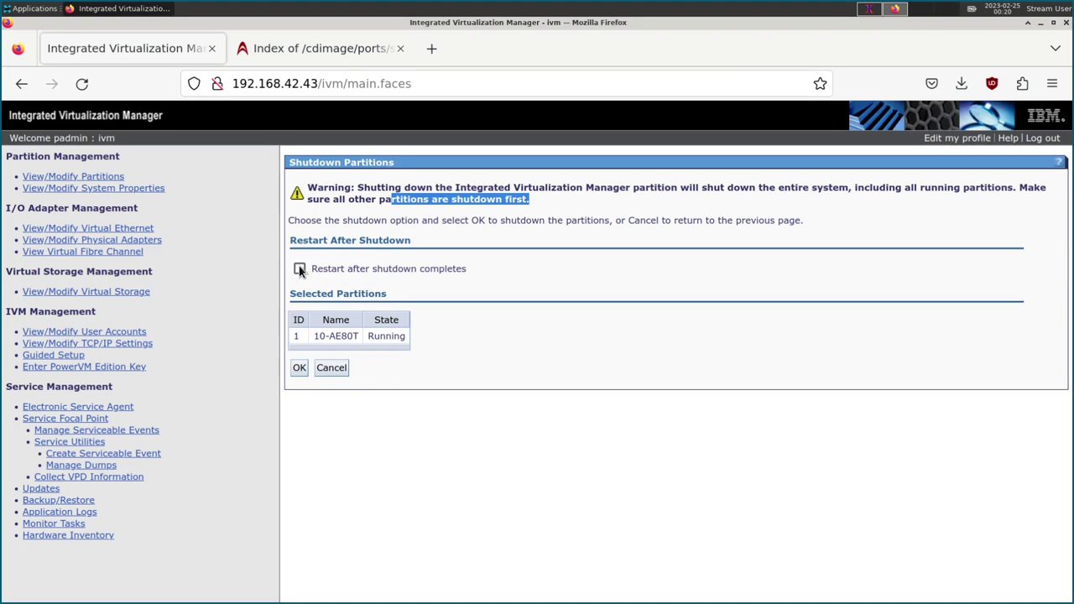
pyautogui.click(300, 368)
pyautogui.click(332, 367)
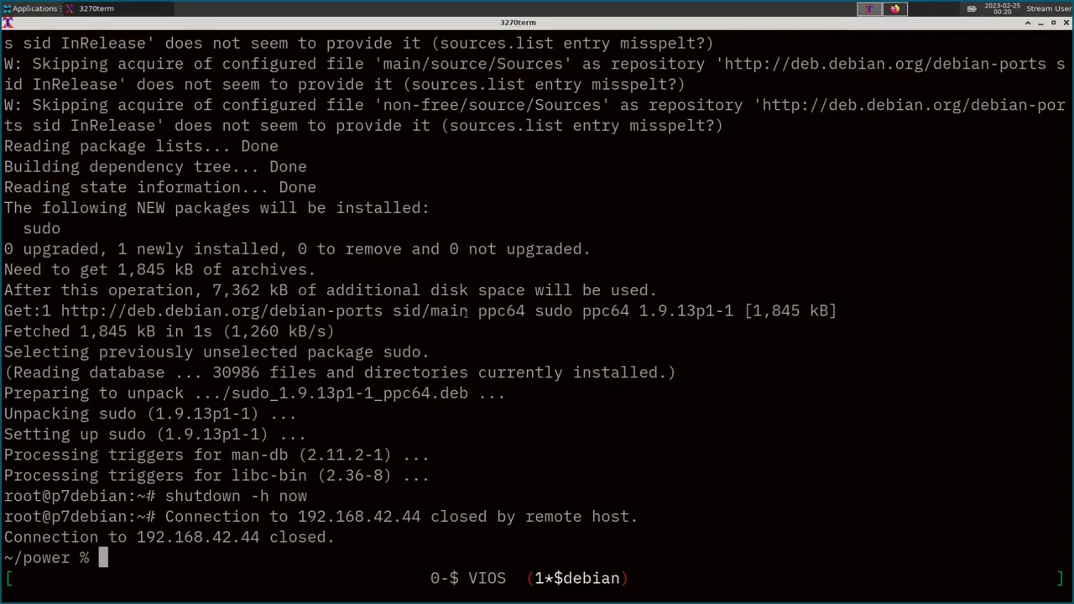
pyautogui.click(870, 9)
# Switch to the VIOS session, exit, and reconnect over SSH using the recalled command and password.
pyautogui.hotkey('ctrl', 'a')
pyautogui.press('0')
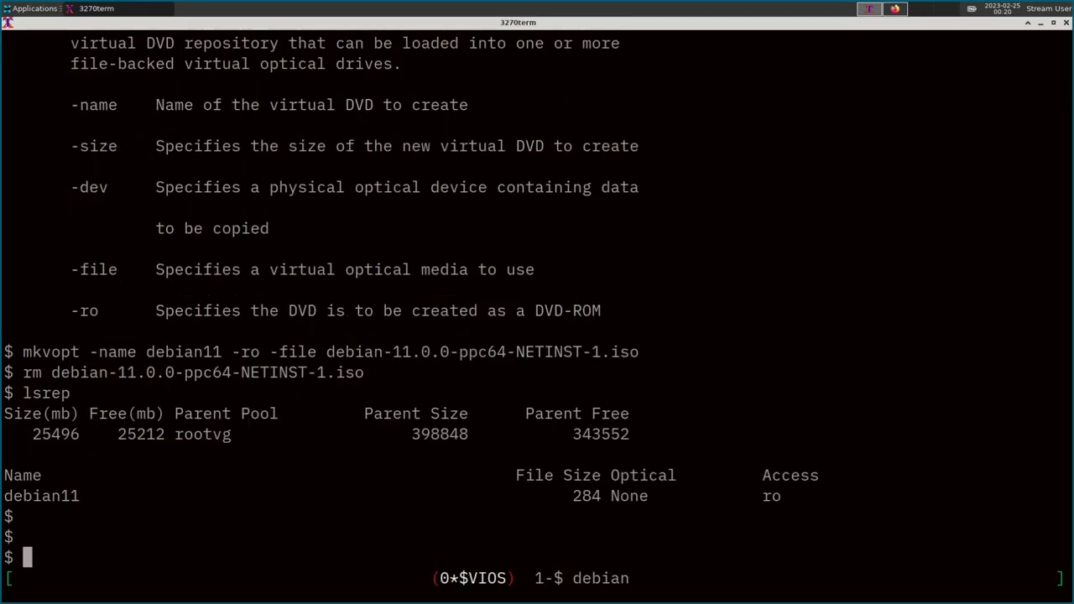
pyautogui.write('exit')
pyautogui.press('Return')
pyautogui.press('Up')
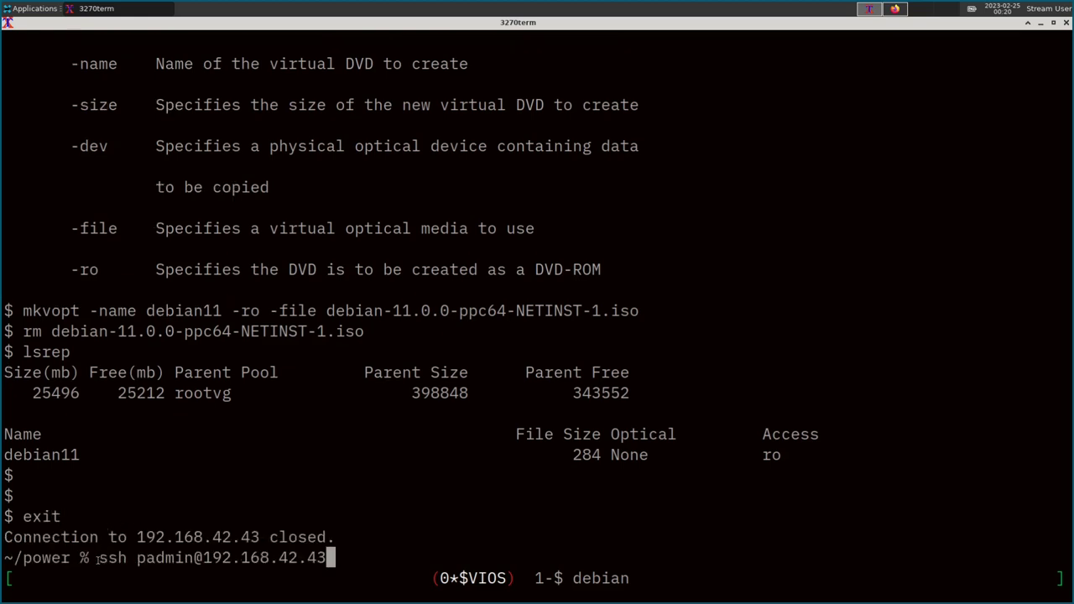
pyautogui.moveTo(99, 558); pyautogui.dragTo(335, 557)
pyautogui.press('Return')
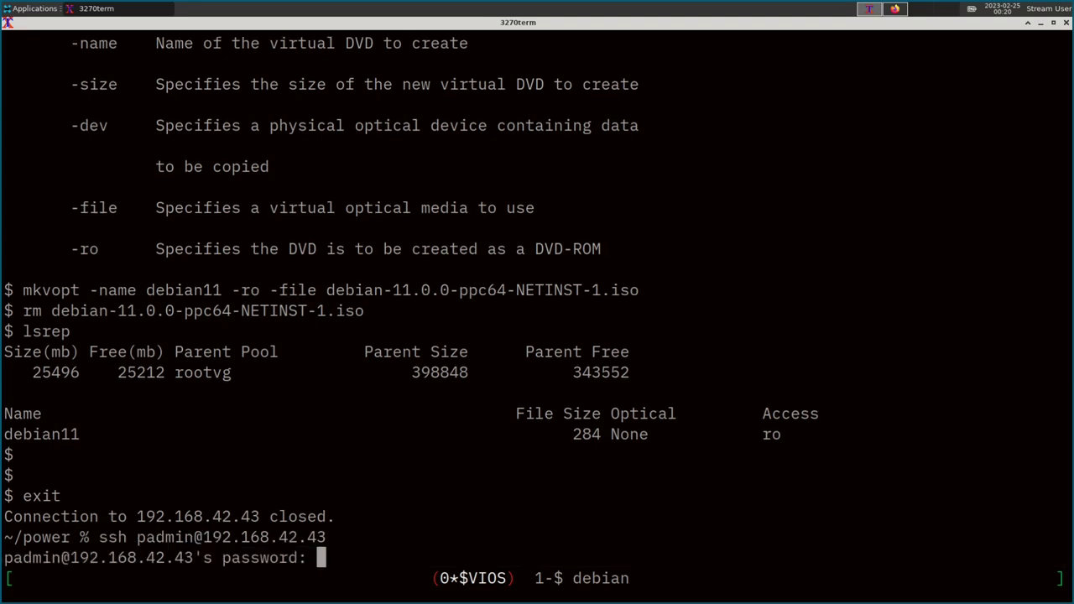
pyautogui.press('Return')
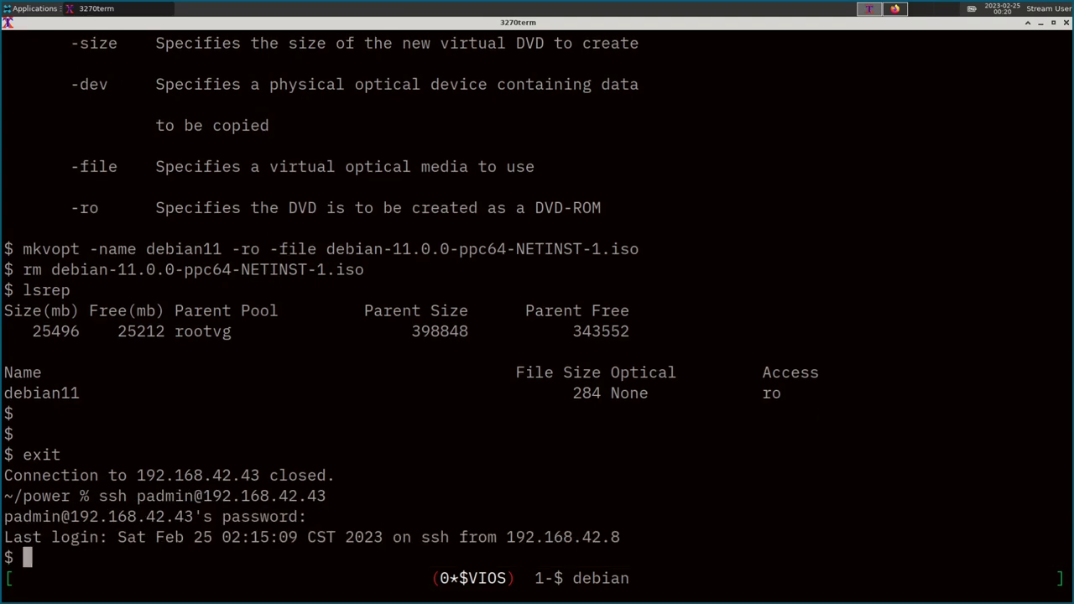
# Check help shutdown, then run shutdown on the VIOS and answer y to the client-partition warning.
pyautogui.write('help shutdown')
pyautogui.press('Return')
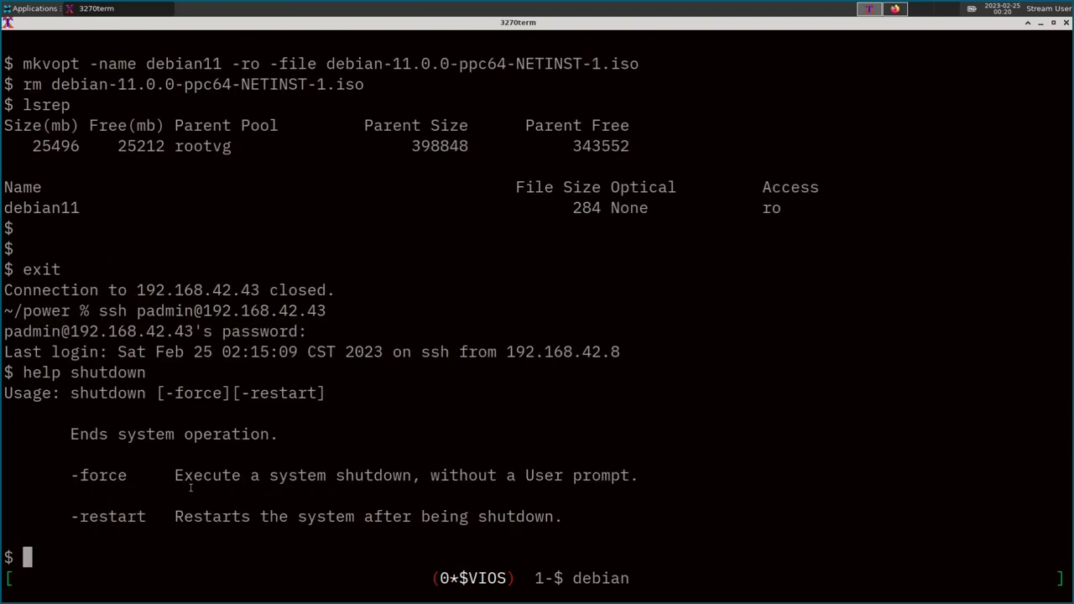
pyautogui.moveTo(61, 518); pyautogui.dragTo(174, 518)
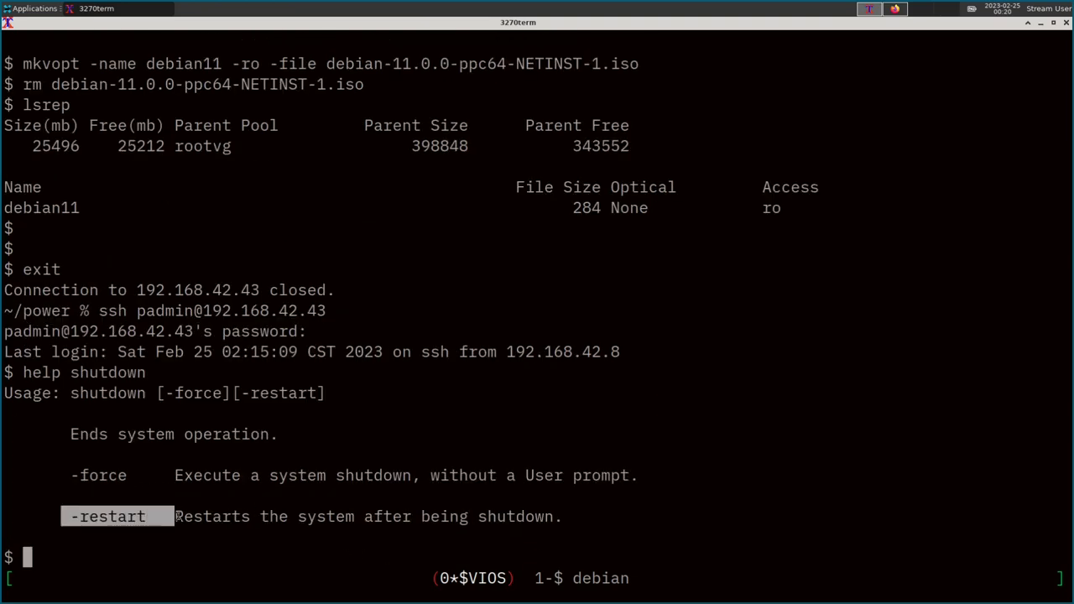
pyautogui.write('shutdown')
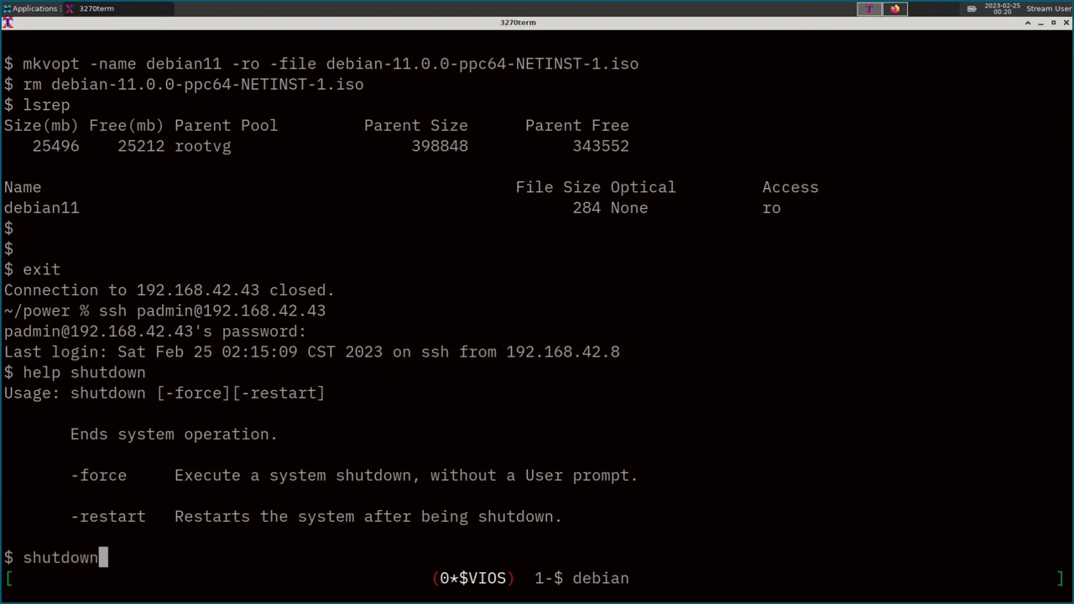
pyautogui.press('Return')
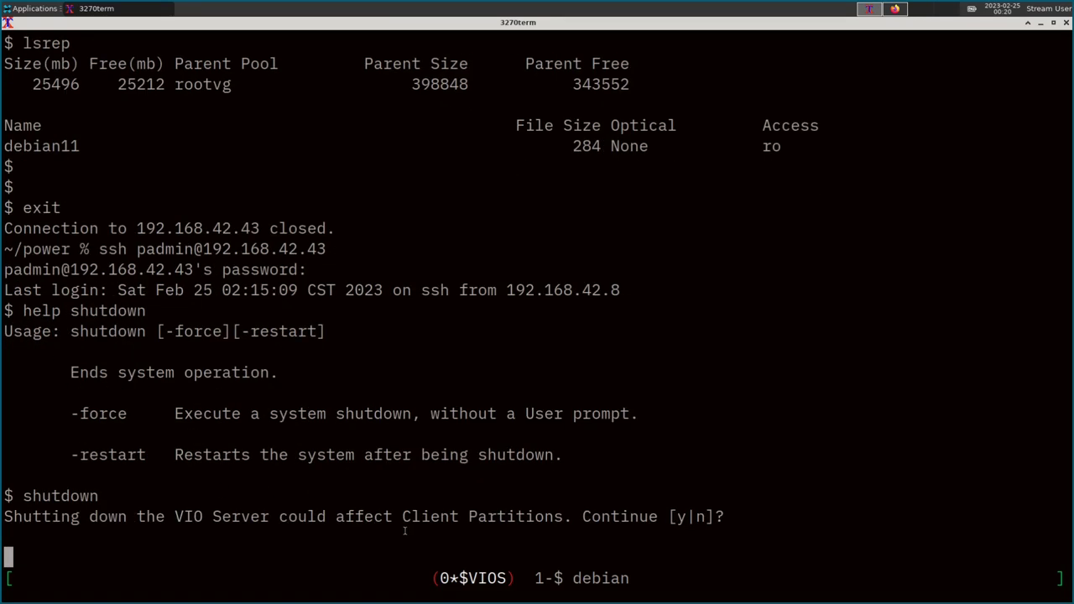
pyautogui.moveTo(364, 516); pyautogui.dragTo(549, 517)
pyautogui.write('y')
pyautogui.press('Return')
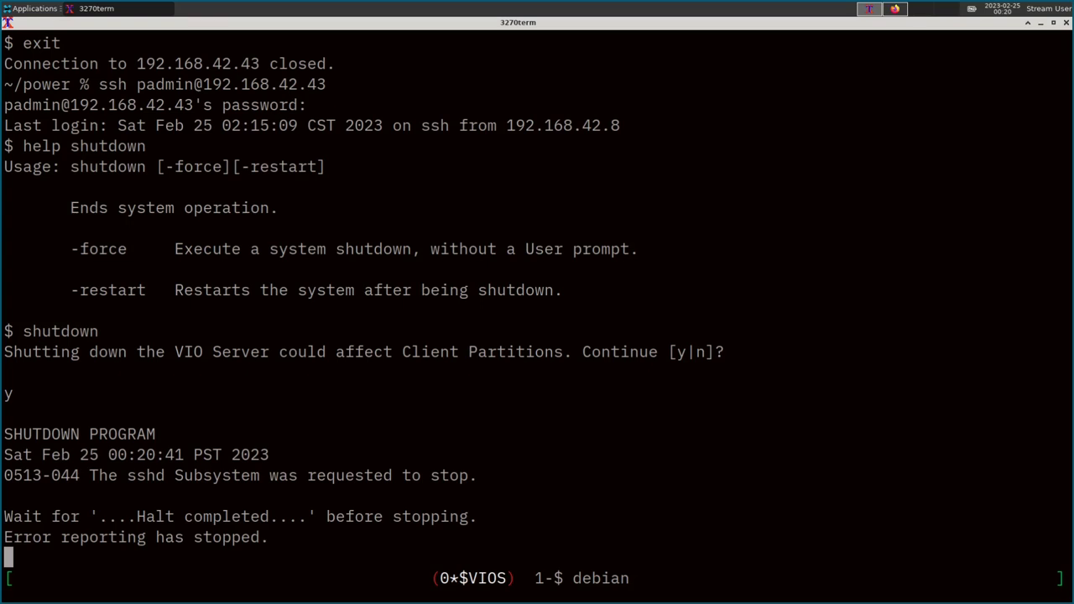
pyautogui.click(905, 9)
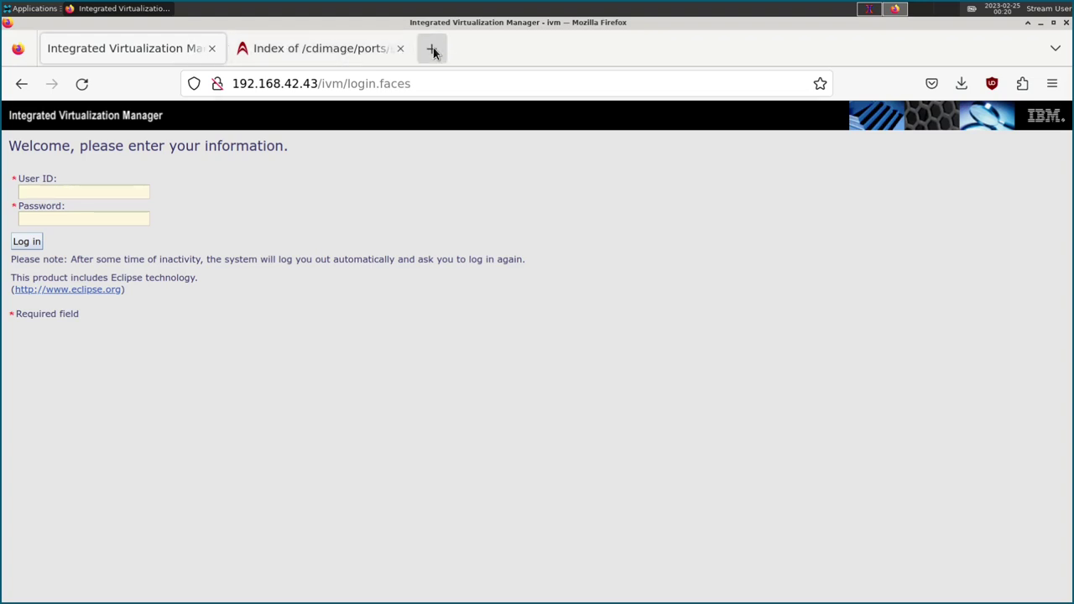
# Load 192.168.42.42 in a new tab and log into Advanced System Management as admin.
pyautogui.click(431, 48)
pyautogui.click(302, 83)
pyautogui.write('192.168.42.')
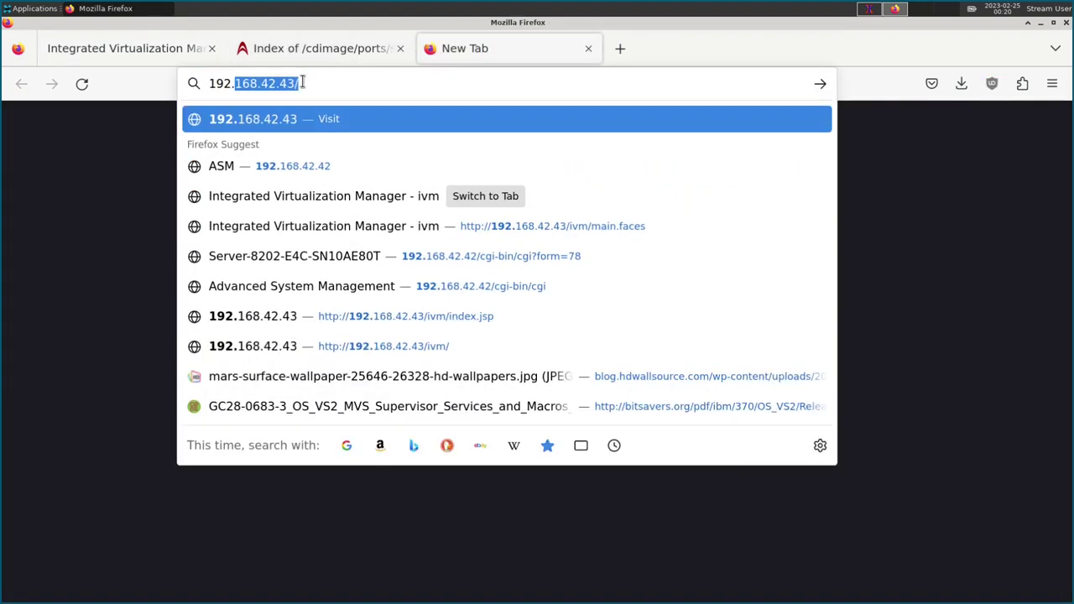
pyautogui.write('42')
pyautogui.press('Return')
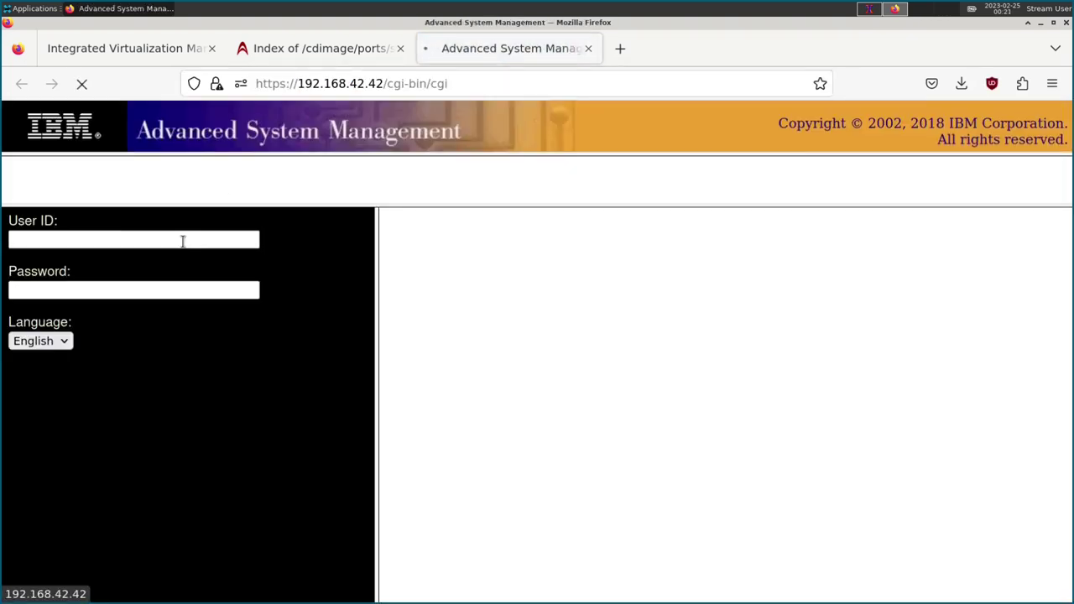
pyautogui.click(131, 238)
pyautogui.write('admin')
pyautogui.press('Tab')
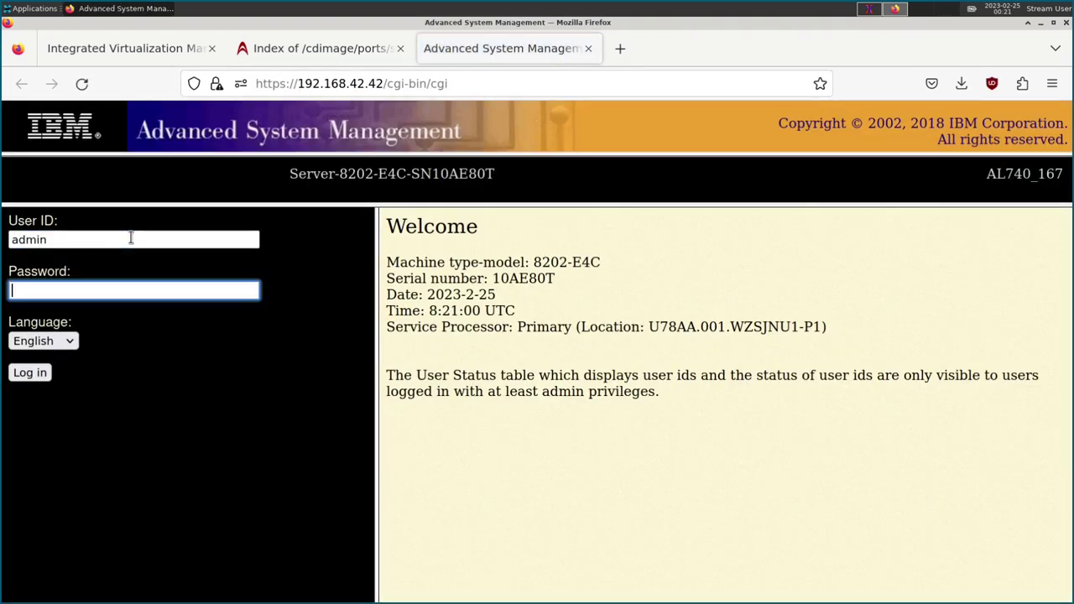
pyautogui.write('*********')
pyautogui.press('Return')
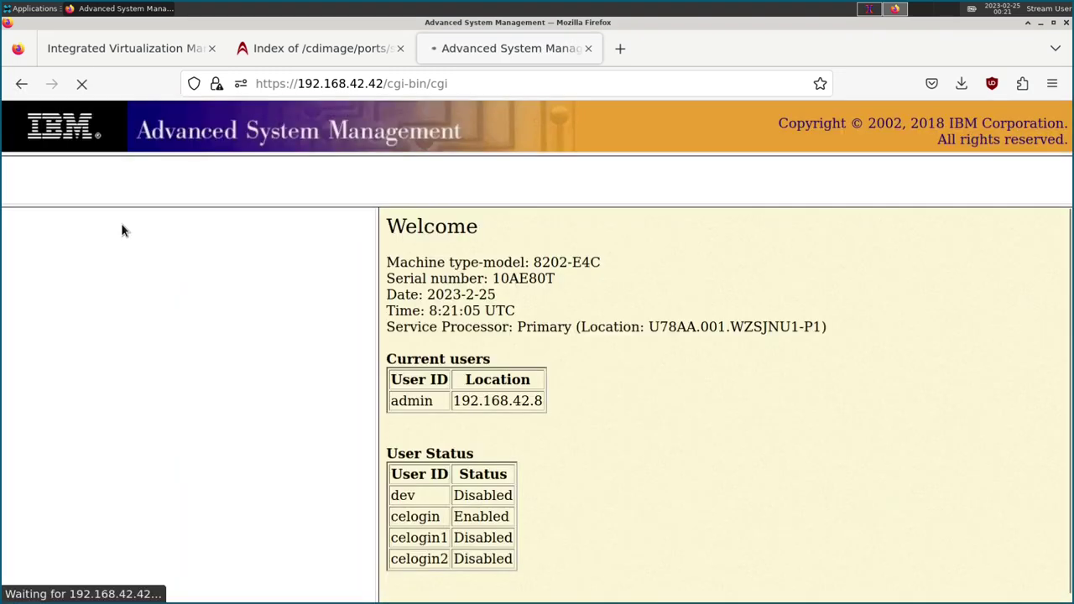
# Open Power On/Off System, noting power is On, then open the Real-time Progress Indicator.
pyautogui.click(30, 255)
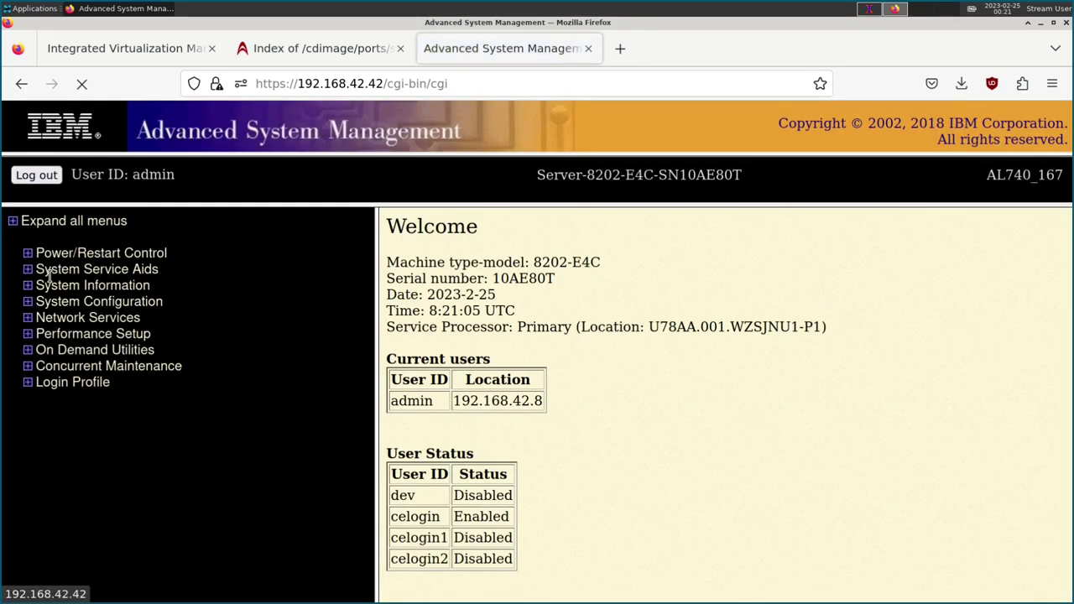
pyautogui.click(68, 287)
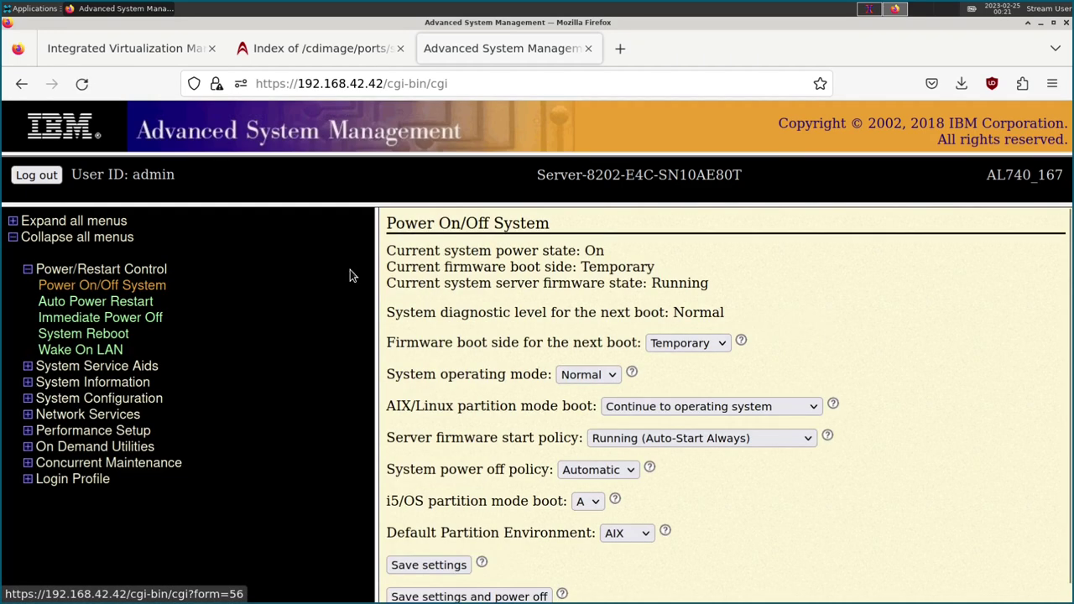
pyautogui.moveTo(554, 251); pyautogui.dragTo(676, 250)
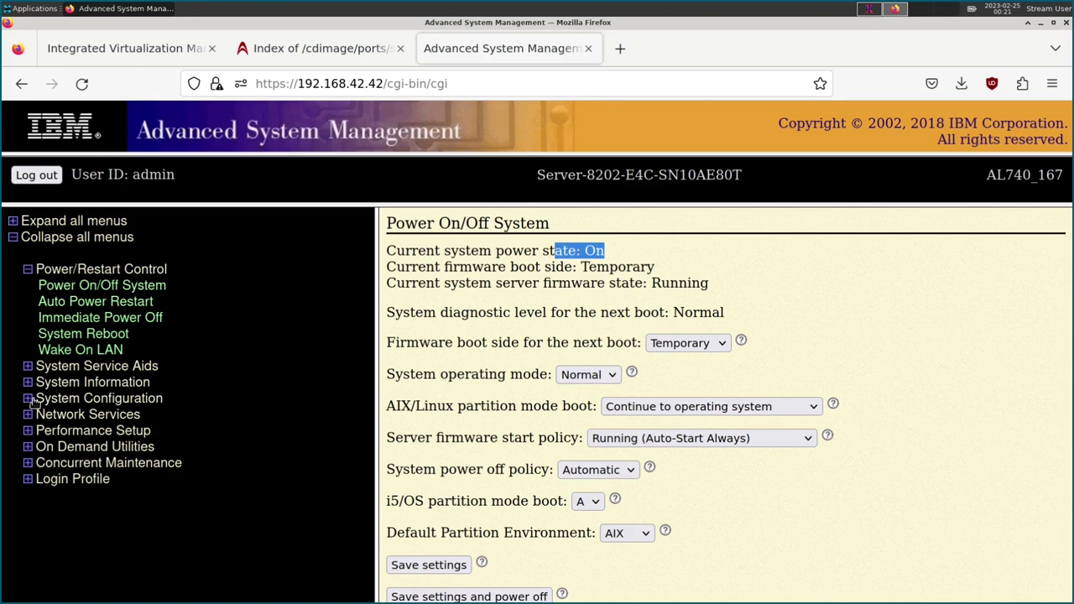
pyautogui.click(29, 382)
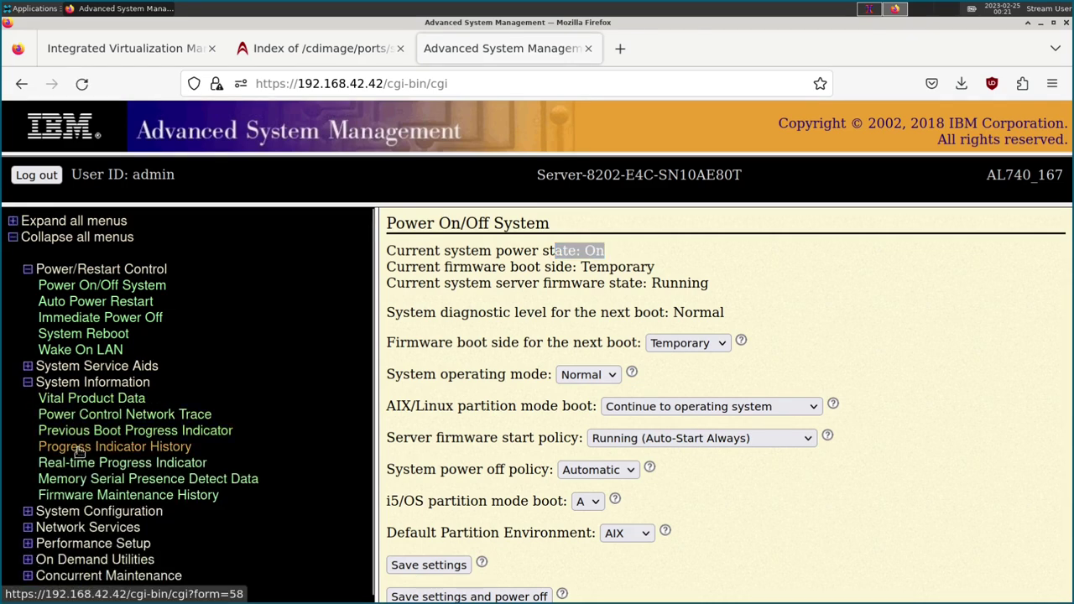
pyautogui.click(76, 462)
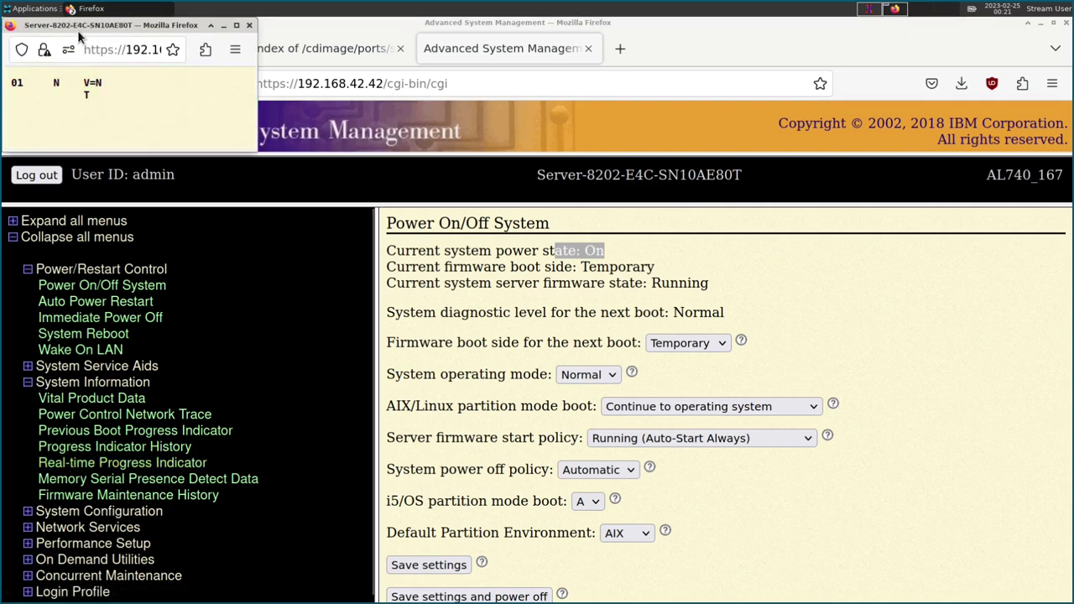
# Place the progress-code window at the top right beside the resized main management window.
pyautogui.moveTo(81, 25); pyautogui.dragTo(896, 58)
pyautogui.click(1047, 23)
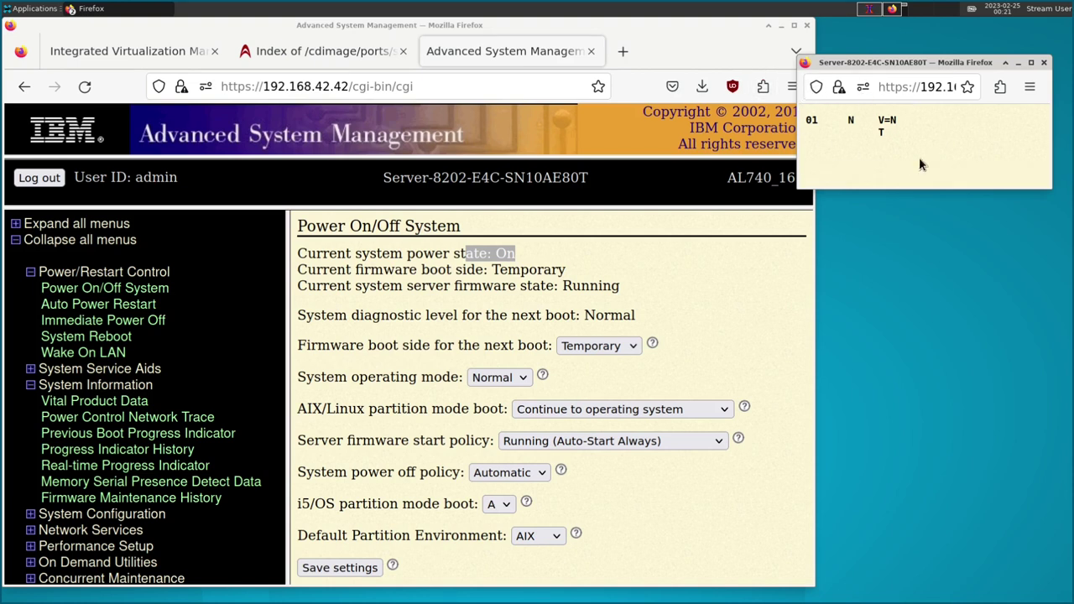
pyautogui.click(606, 240)
pyautogui.click(897, 73)
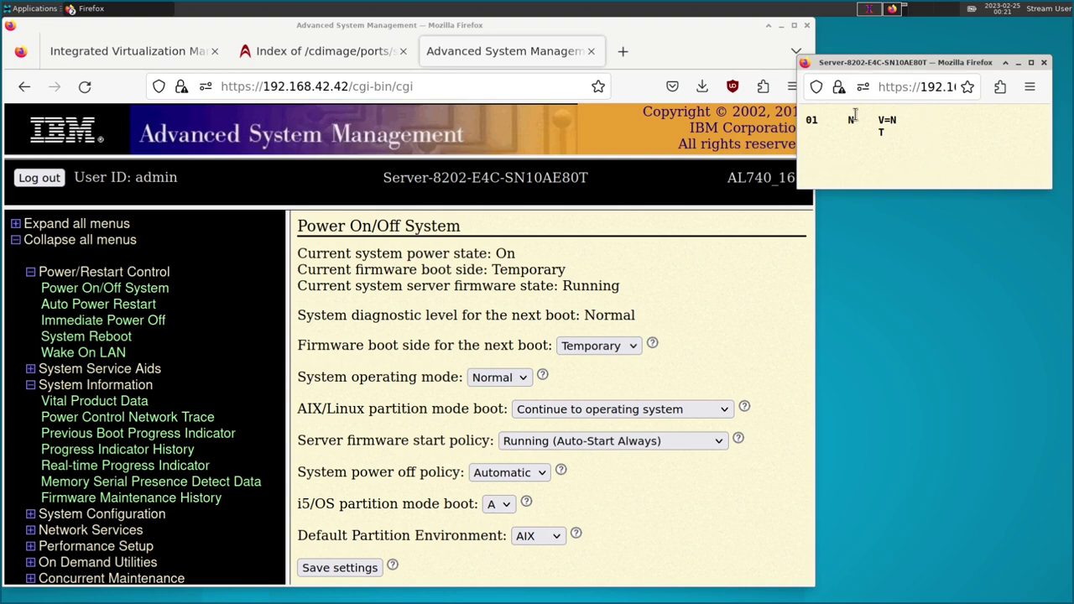
pyautogui.moveTo(872, 64); pyautogui.dragTo(892, 54)
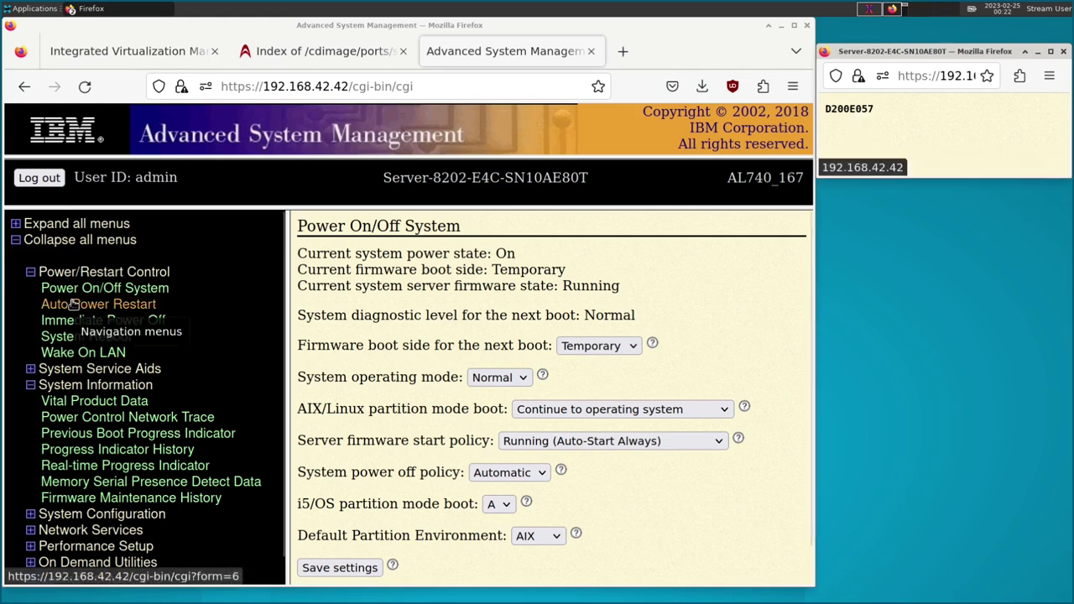
# Visit Vital Product Data, return to Power On/Off System, and select progress code C2008119.
pyautogui.click(99, 402)
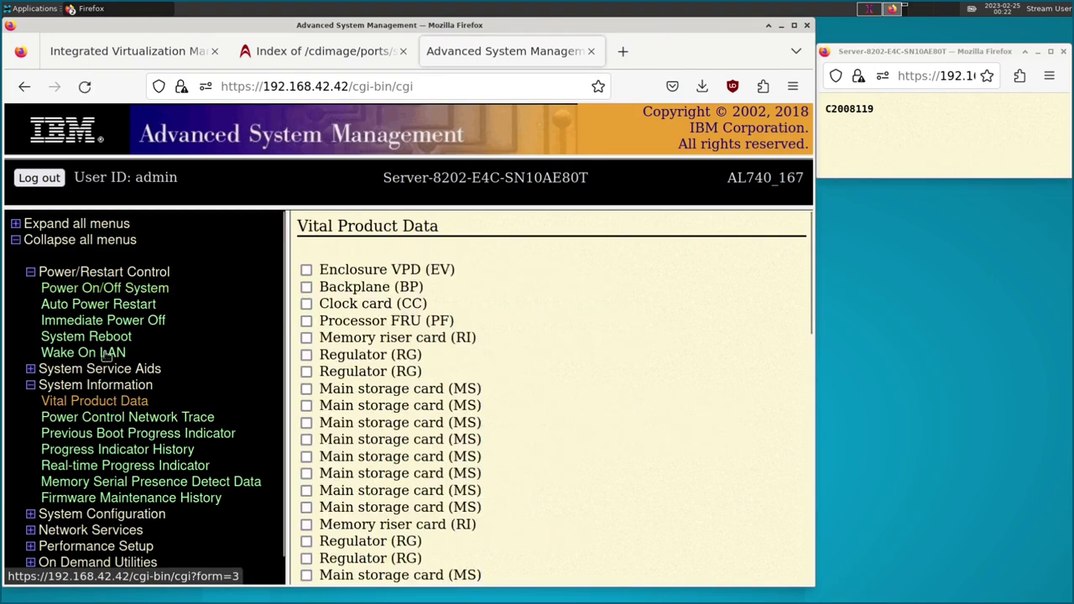
pyautogui.click(103, 293)
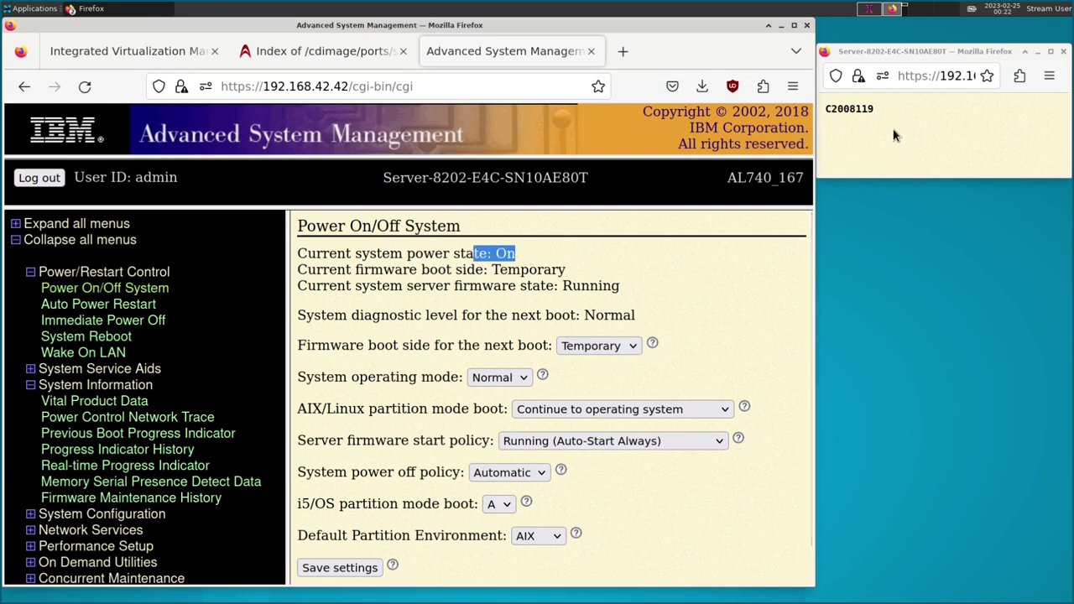
pyautogui.moveTo(878, 109); pyautogui.dragTo(835, 109)
pyautogui.click(622, 51)
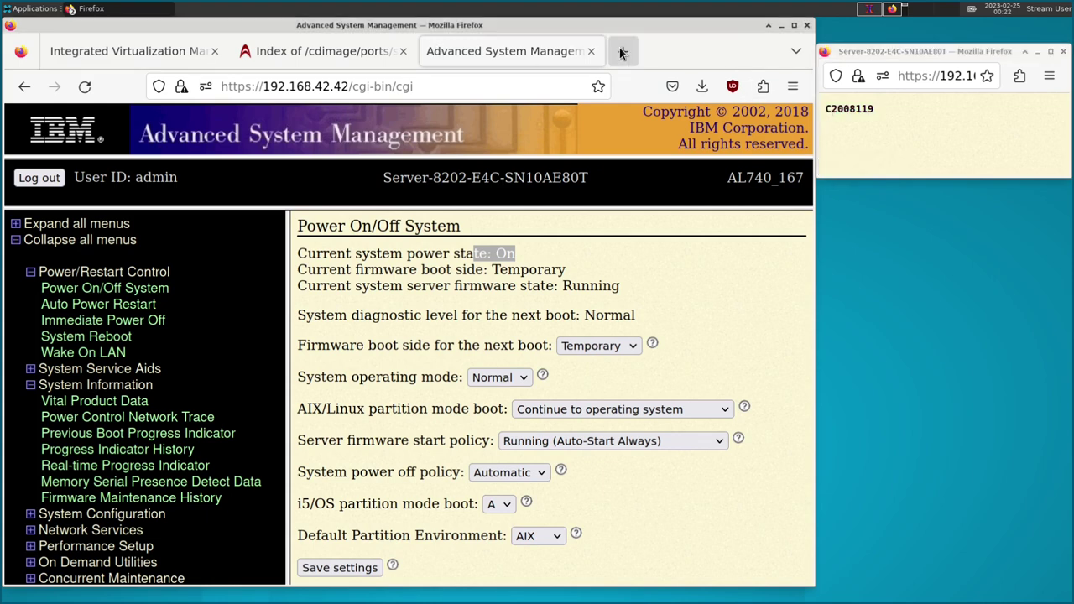
# Search DuckDuckGo for progress code C2008119, skim the results, and close the results tab.
pyautogui.middleClick(360, 89)
pyautogui.press('Return')
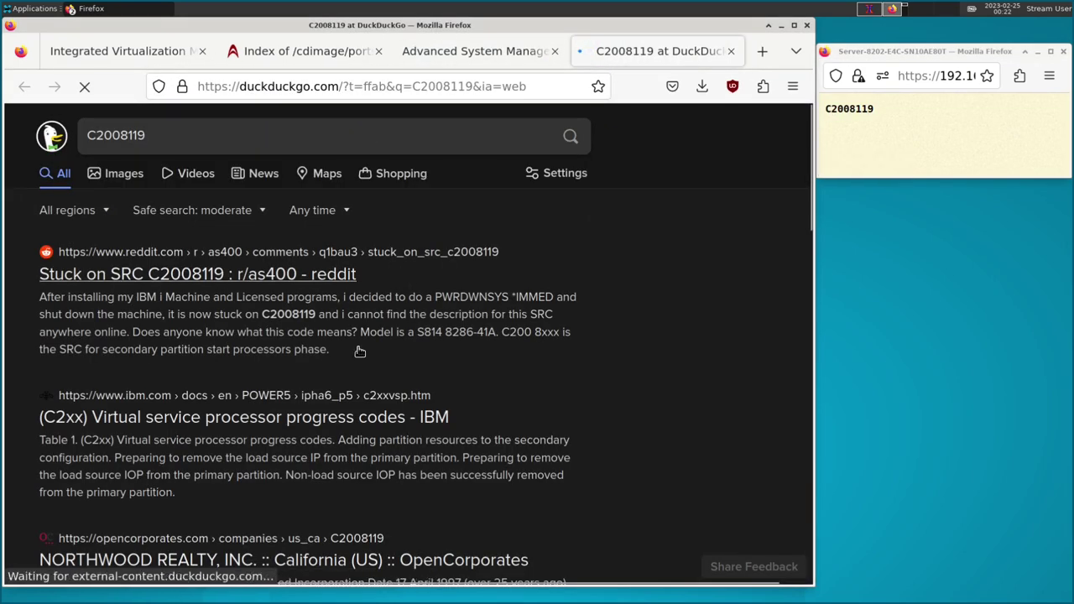
pyautogui.scroll(-4, 336, 350)
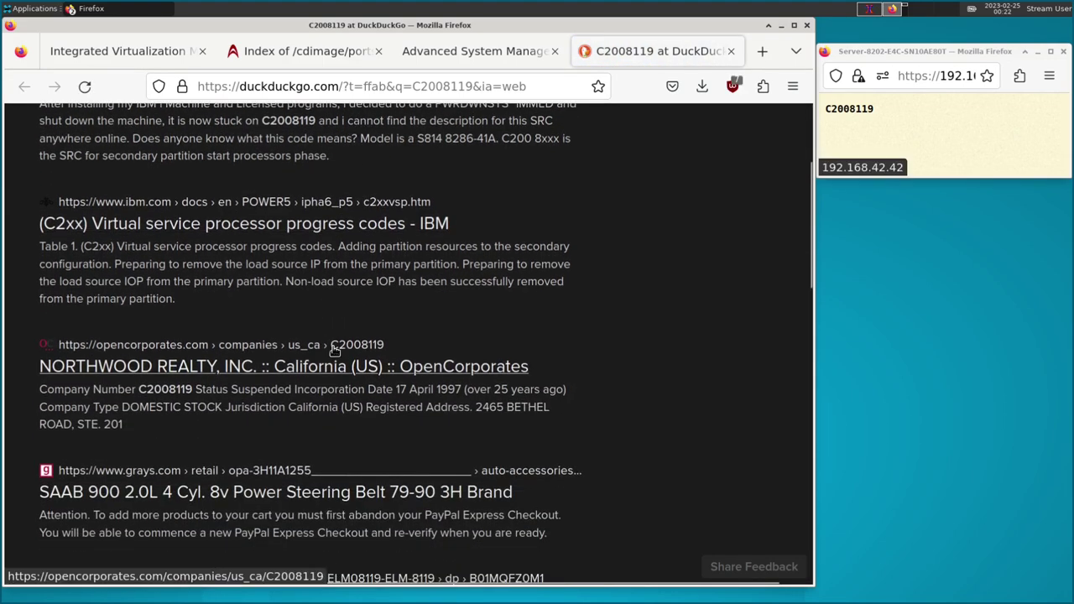
pyautogui.scroll(-5, 223, 460)
pyautogui.scroll(10, 202, 457)
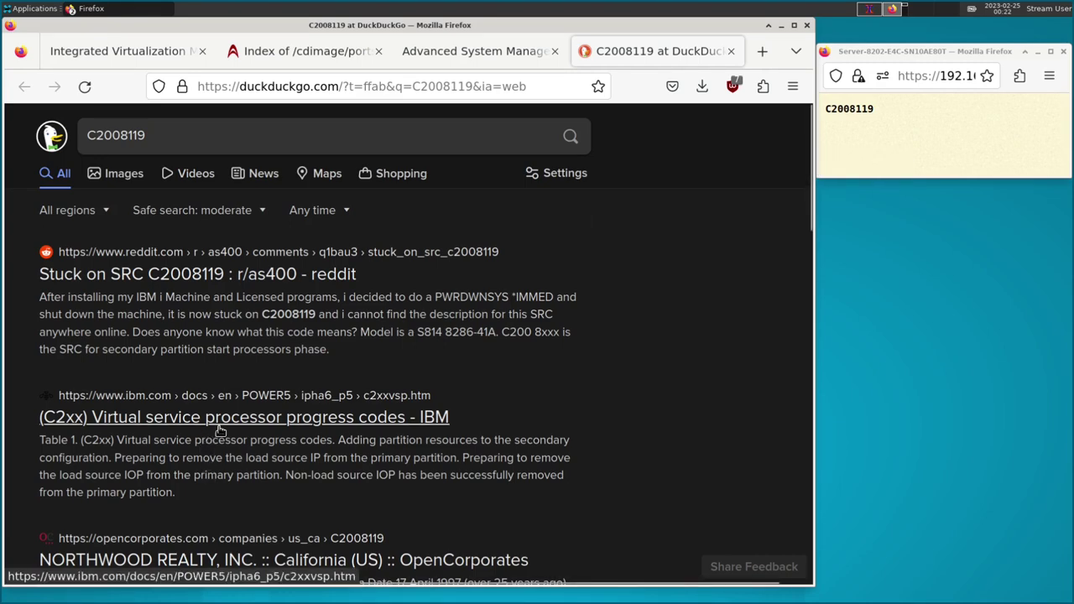
pyautogui.click(731, 51)
pyautogui.click(914, 52)
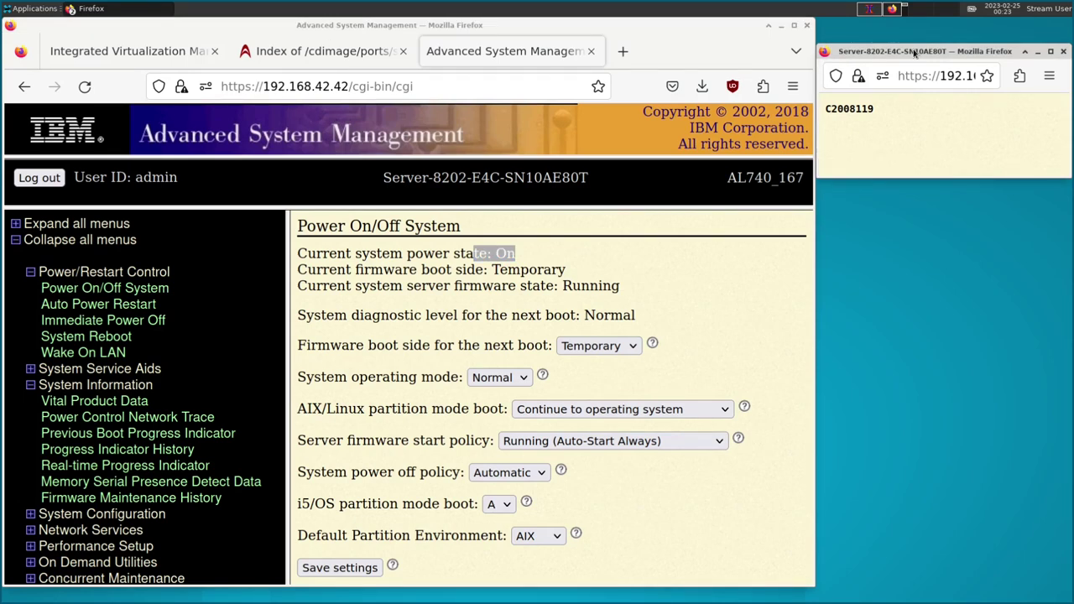
# Reload the Power On/Off System page until the power state reads Off.
pyautogui.click(562, 288)
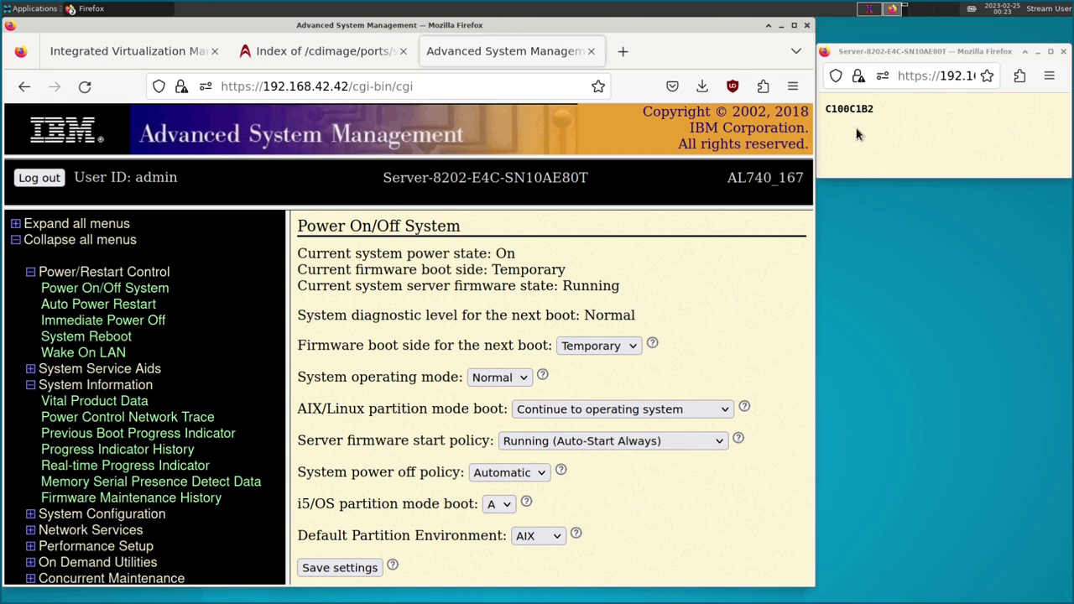
pyautogui.click(94, 401)
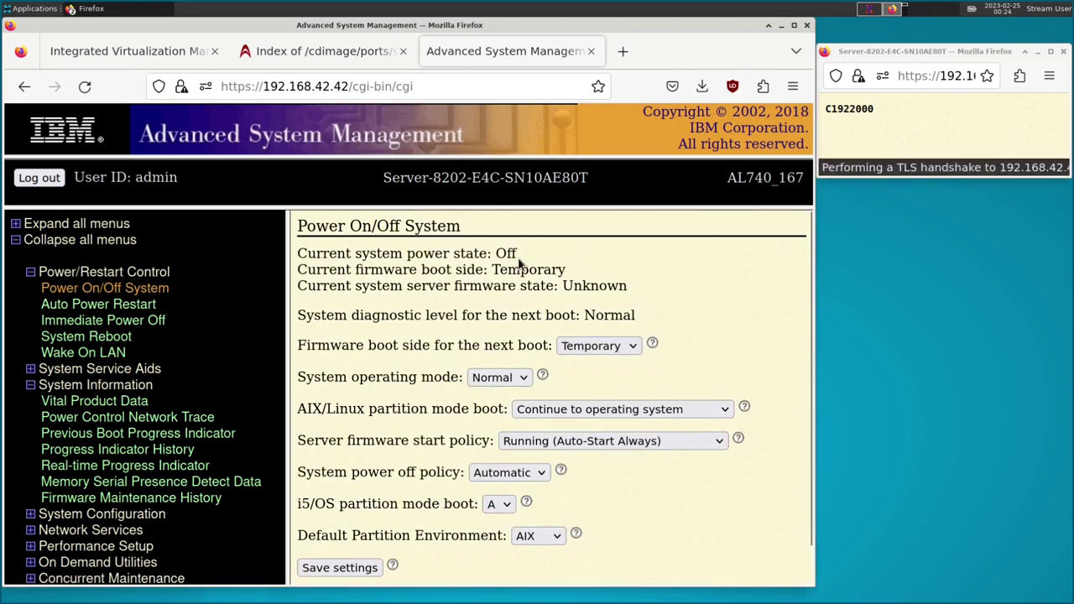
pyautogui.moveTo(517, 250); pyautogui.dragTo(477, 253)
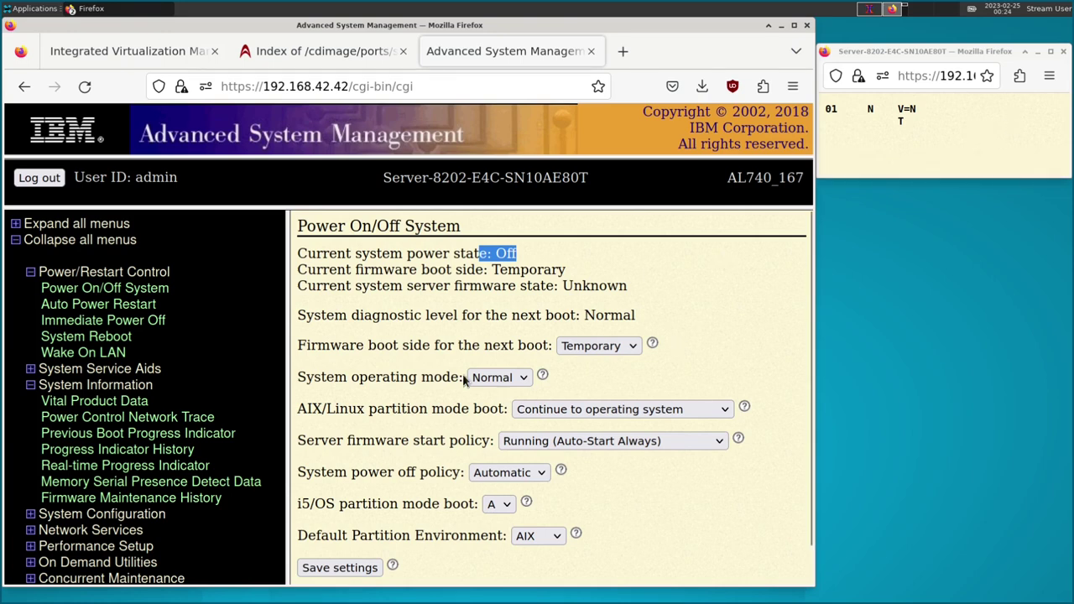
# Power the server on with 'Save settings and power on', keeping current boot settings.
pyautogui.click(141, 289)
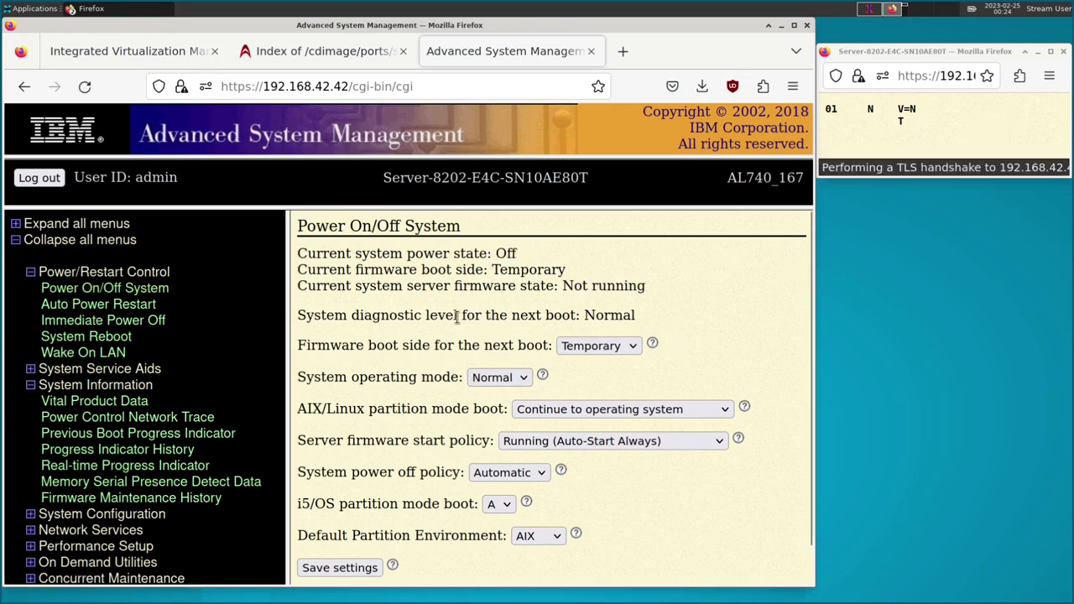
pyautogui.scroll(-2, 441, 330)
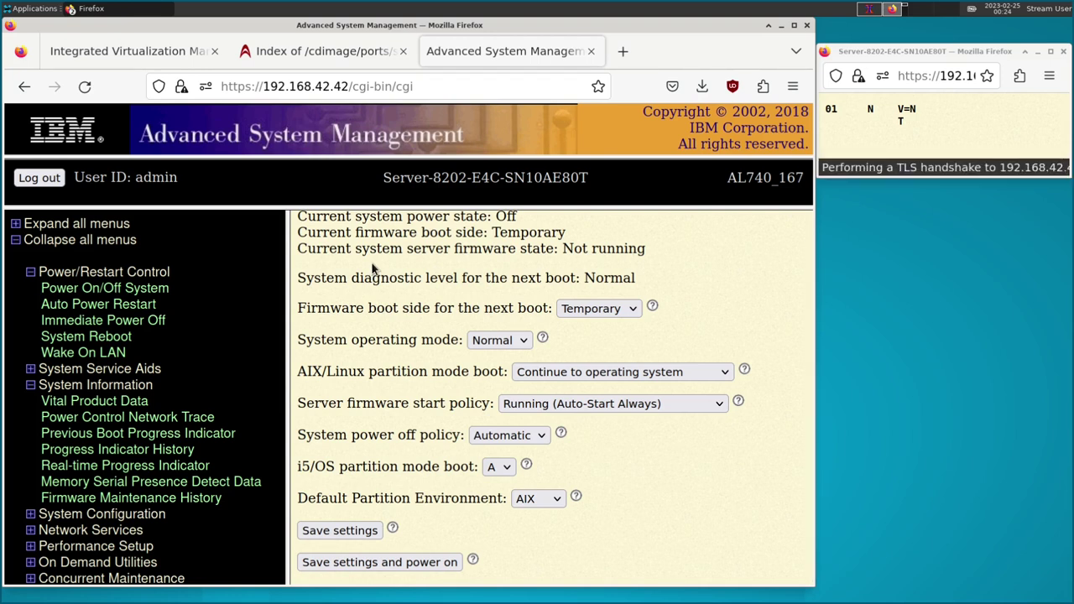
pyautogui.click(434, 561)
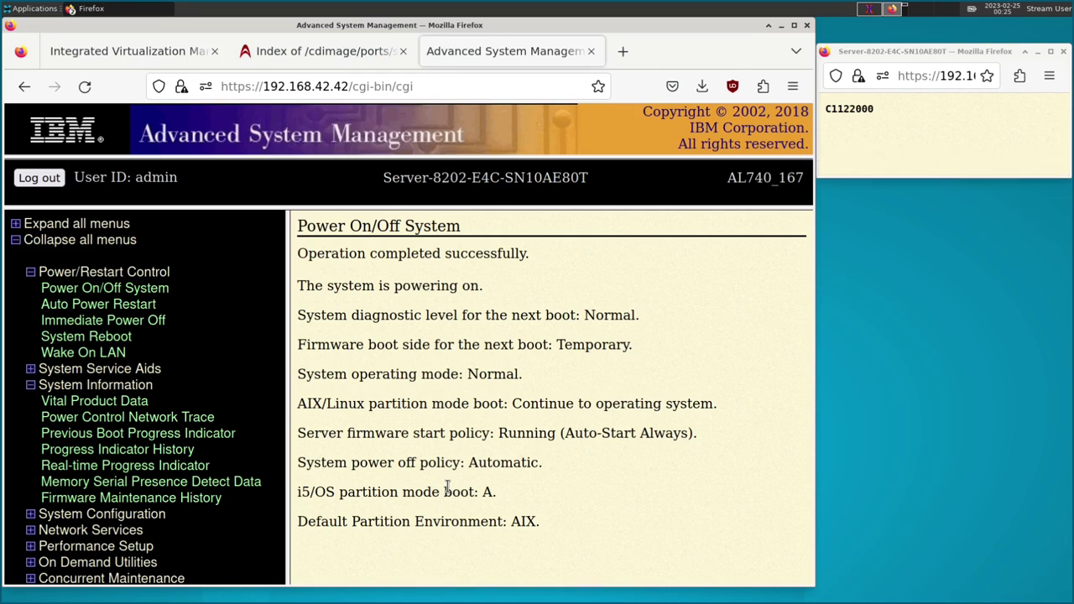
# Show the IVM login page at 192.168.42.43 and refresh the progress-code window.
pyautogui.click(110, 50)
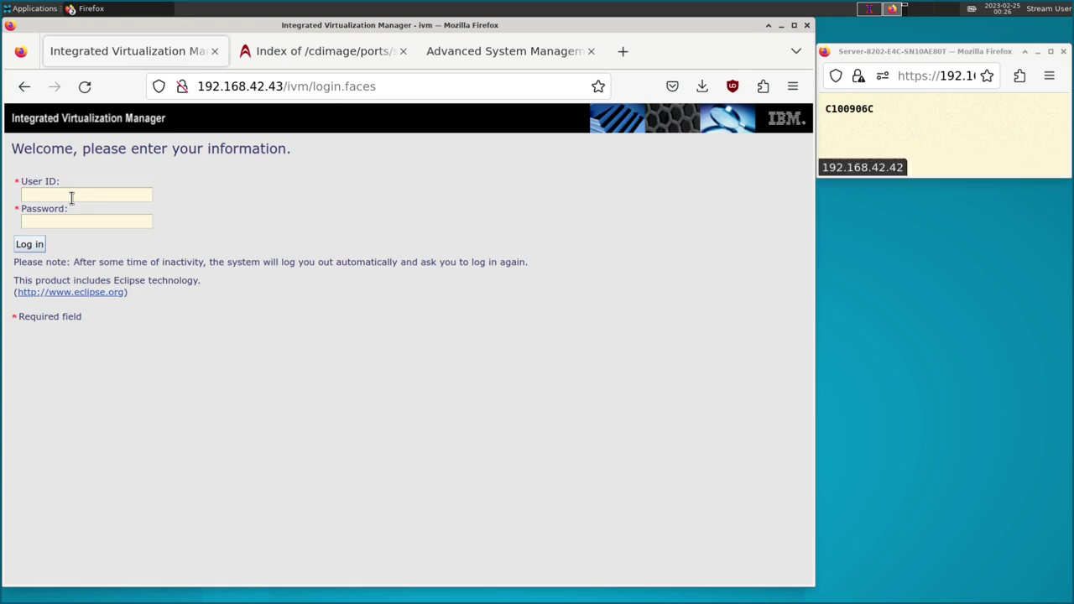
pyautogui.click(901, 128)
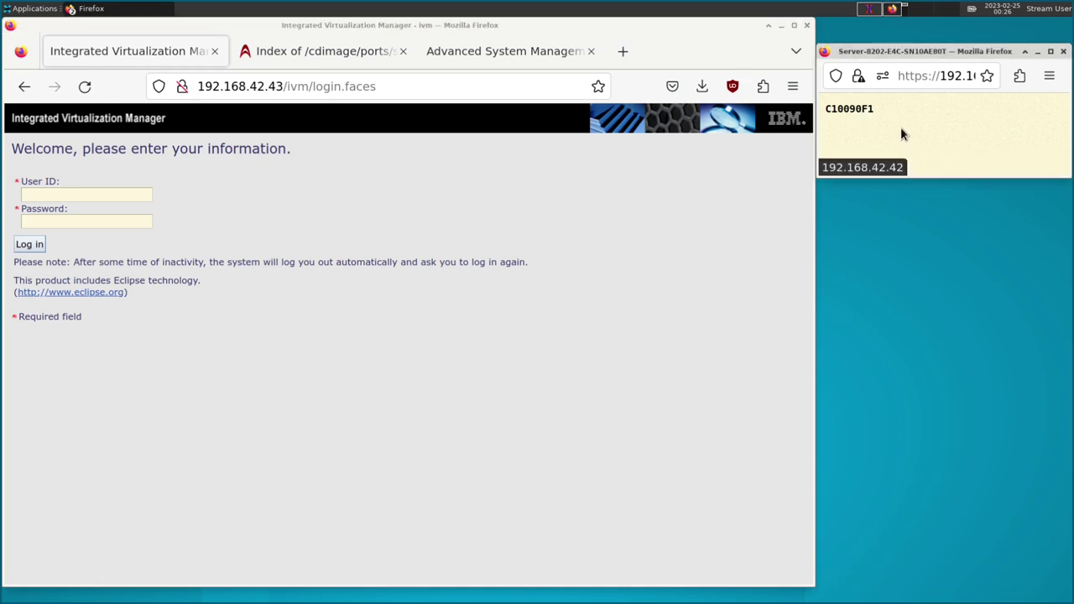